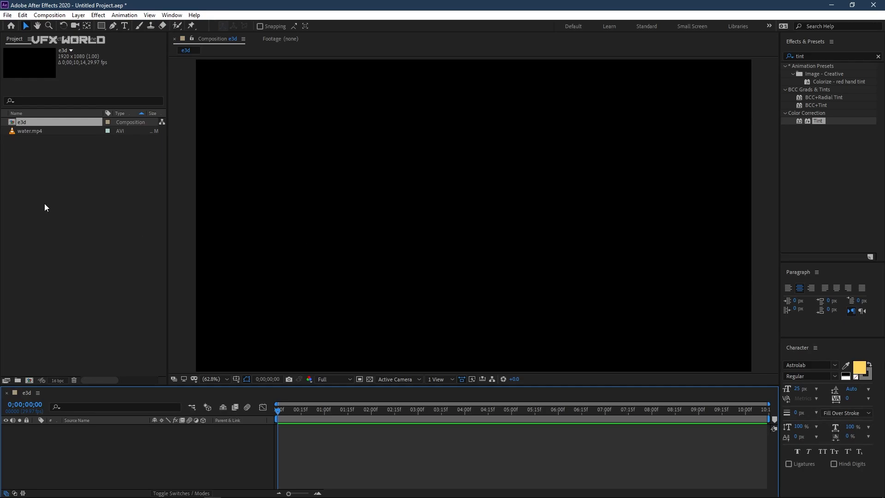
Preview the water.mp4 footage and add it as a layer in the e3d composition.
{"action": "double_click", "coordinate": [36, 132]}
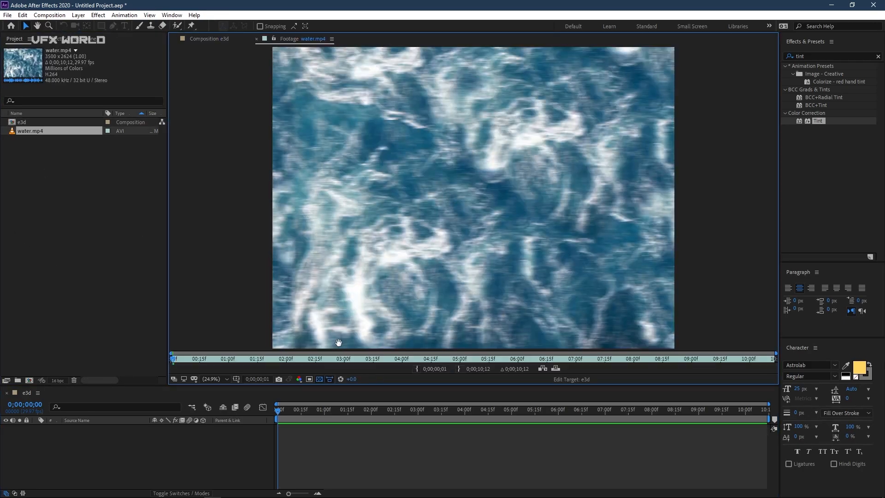
{"action": "key", "text": "space"}
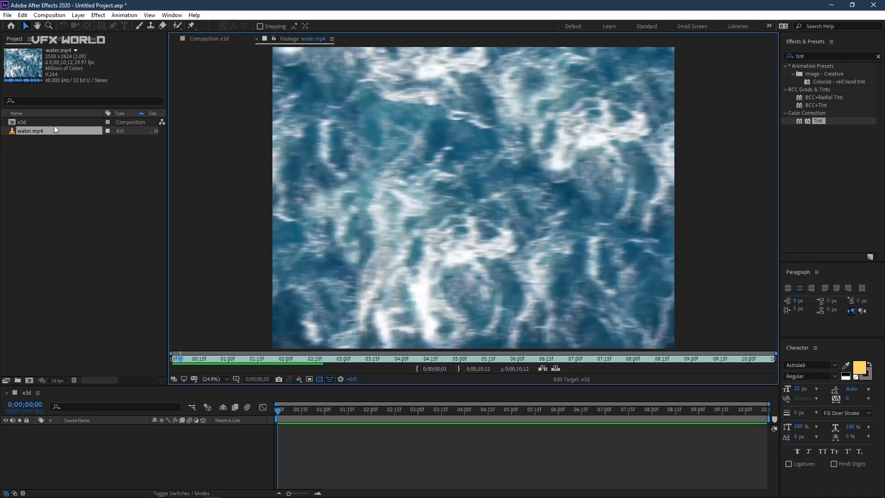
{"action": "left_click_drag", "start_coordinate": [53, 129], "coordinate": [65, 320]}
{"action": "left_click_drag", "start_coordinate": [79, 465], "coordinate": [79, 465]}
Create a black (000000) solid layer named e3d above the water.mp4 layer.
{"action": "right_click", "coordinate": [90, 456]}
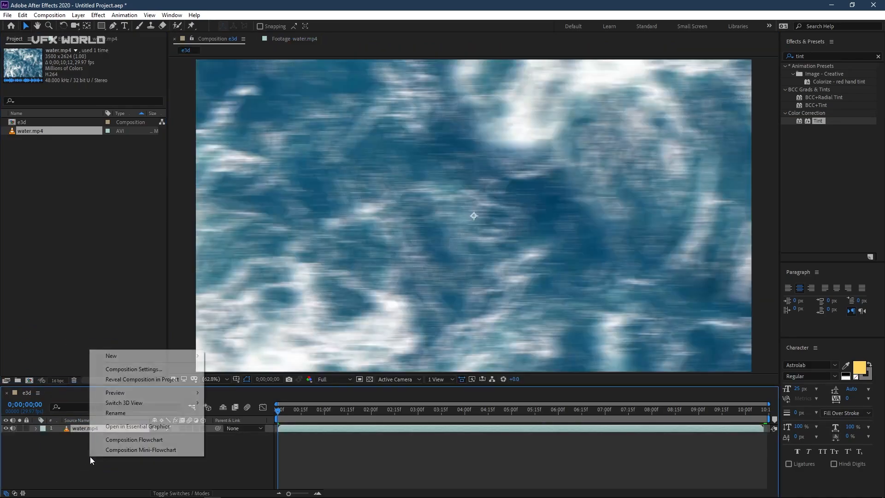
{"action": "mouse_move", "coordinate": [122, 355]}
{"action": "left_click", "coordinate": [225, 379]}
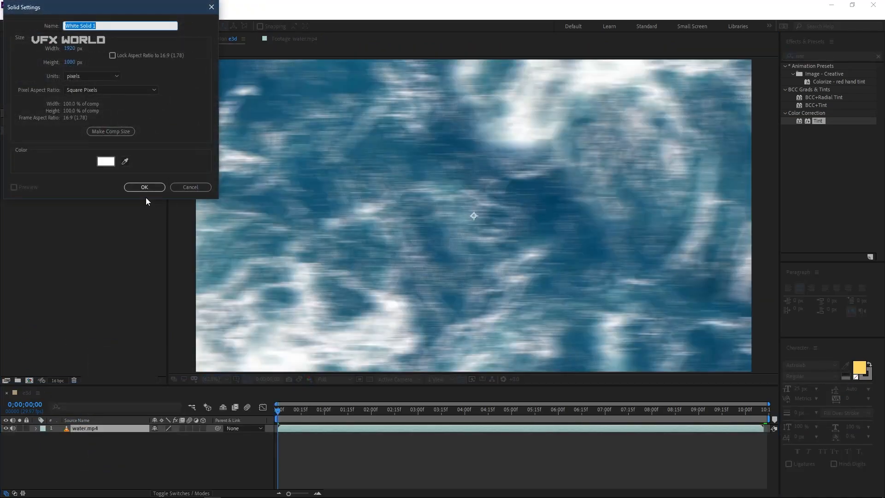
{"action": "left_click", "coordinate": [104, 162]}
{"action": "left_click_drag", "start_coordinate": [100, 168], "coordinate": [69, 205]}
{"action": "left_click", "coordinate": [227, 87]}
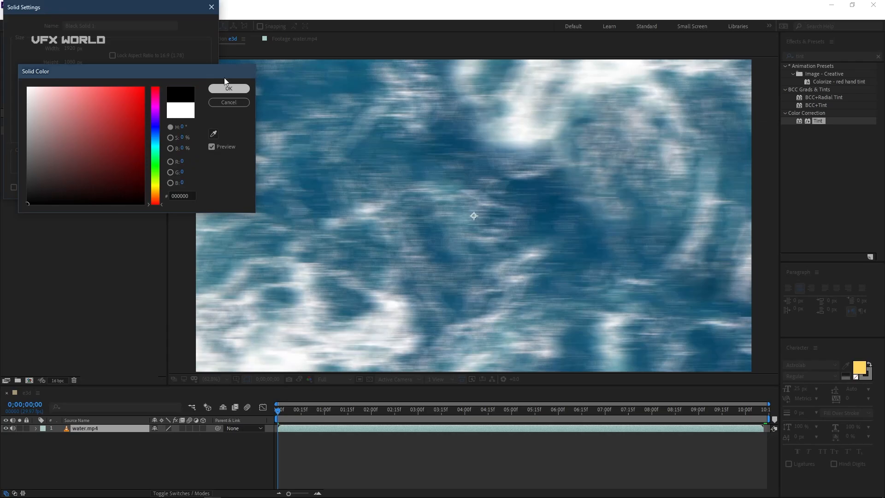
{"action": "double_click", "coordinate": [109, 27]}
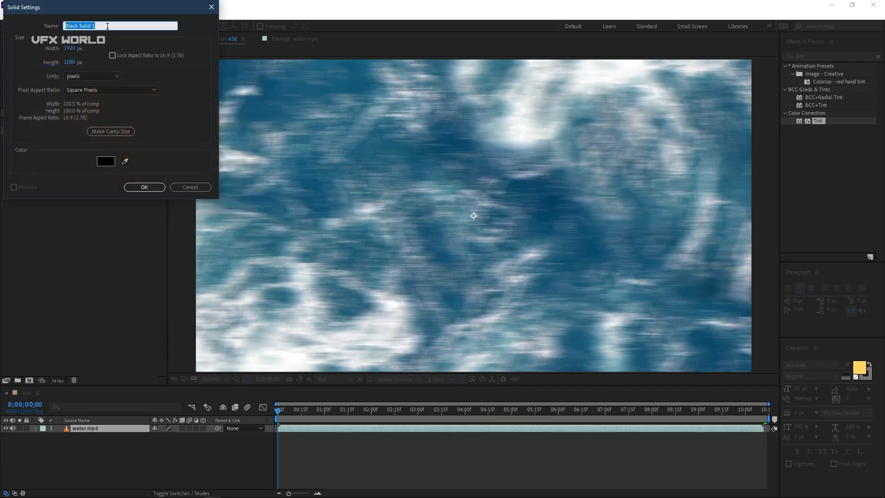
{"action": "key", "text": "Return"}
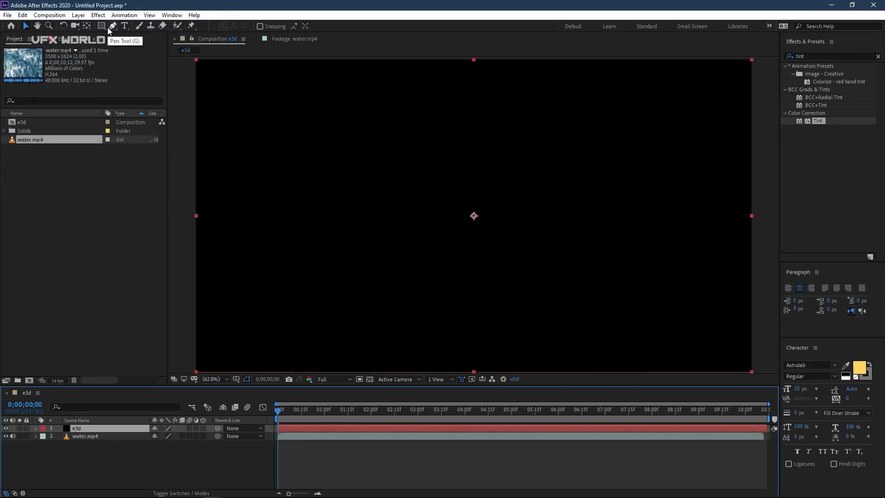
Apply the Video Copilot Element effect to the e3d solid.
{"action": "left_click", "coordinate": [95, 40]}
{"action": "right_click", "coordinate": [82, 158]}
{"action": "mouse_move", "coordinate": [233, 51]}
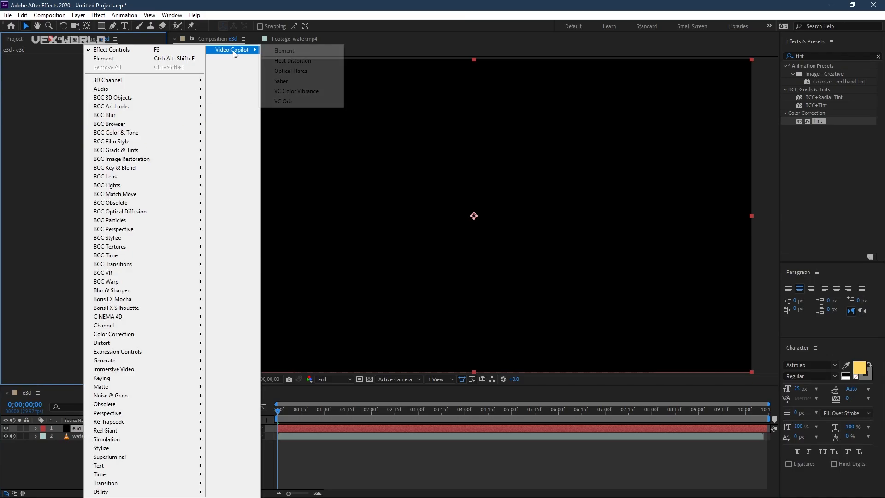
{"action": "left_click", "coordinate": [323, 51]}
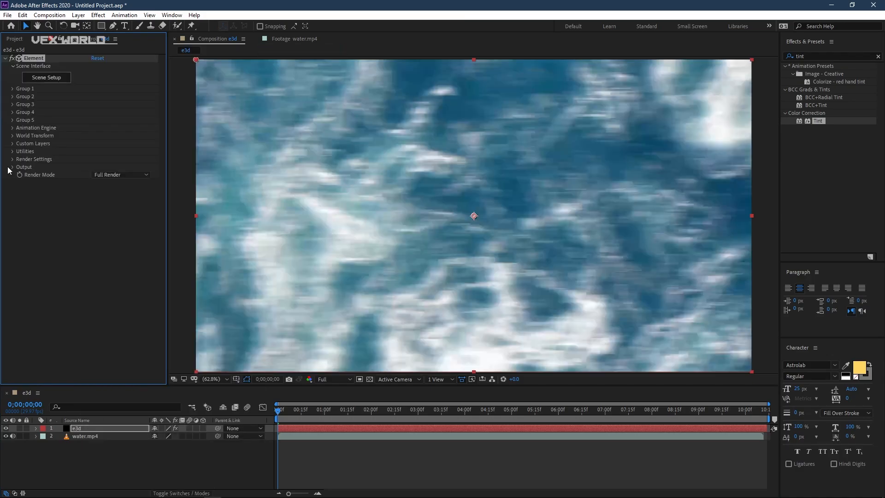
Assign water.mp4 to Layer 1 of Element's custom texture maps and hide the water.mp4 layer in the composition.
{"action": "left_click", "coordinate": [12, 143]}
{"action": "left_click", "coordinate": [20, 159]}
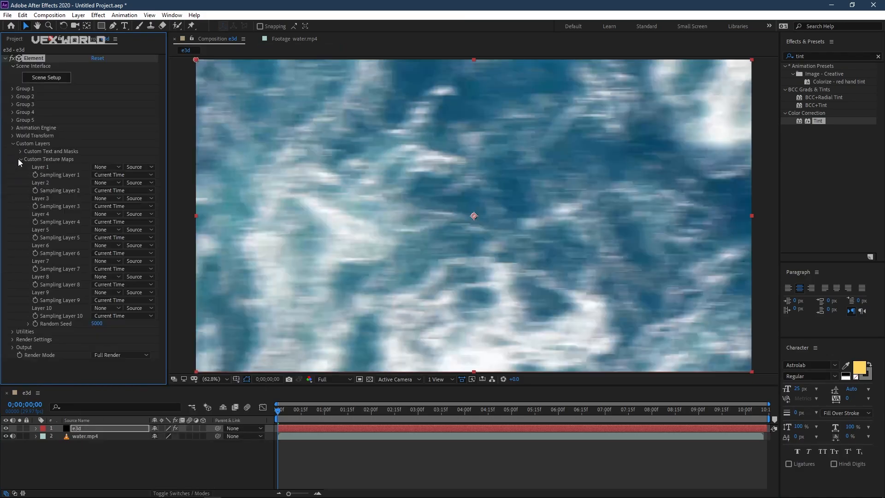
{"action": "left_click", "coordinate": [108, 166]}
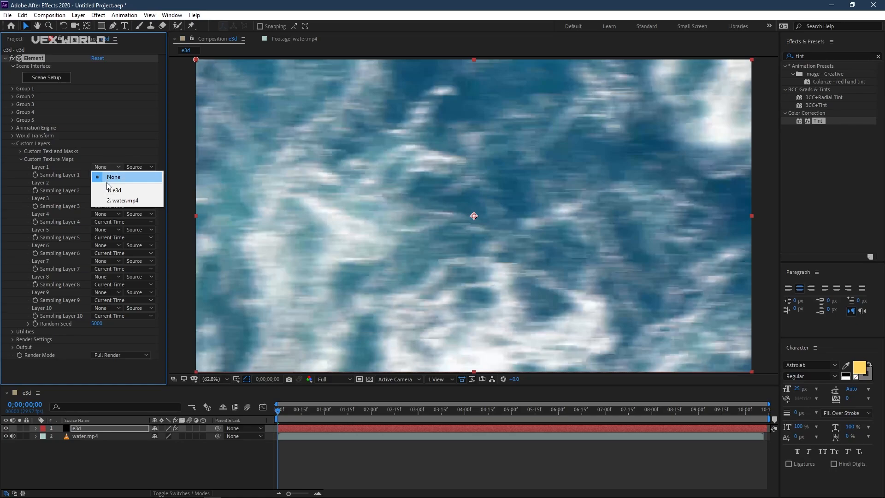
{"action": "left_click", "coordinate": [125, 200]}
{"action": "left_click", "coordinate": [13, 143]}
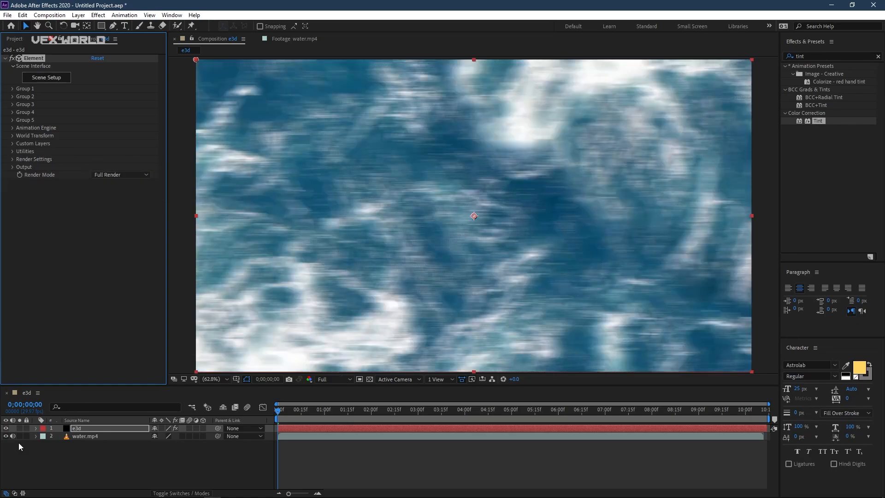
{"action": "left_click", "coordinate": [6, 436]}
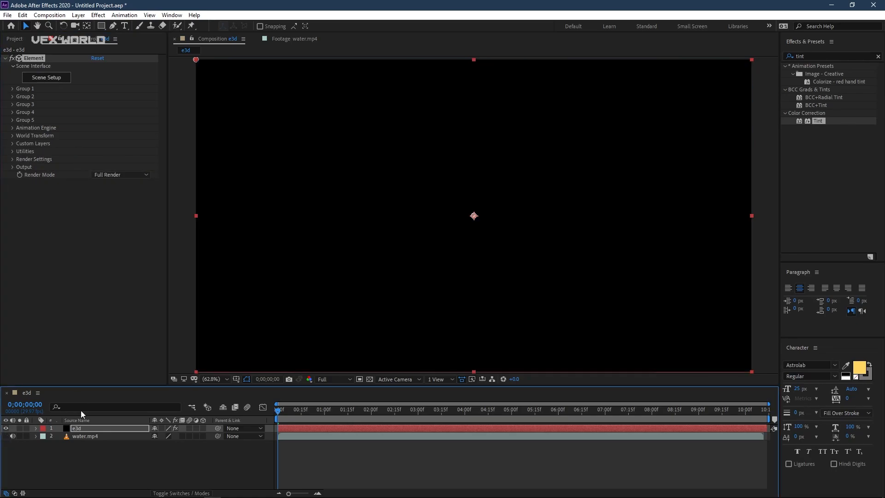
Open Element's Scene Setup and create a plane model.
{"action": "left_click", "coordinate": [57, 79]}
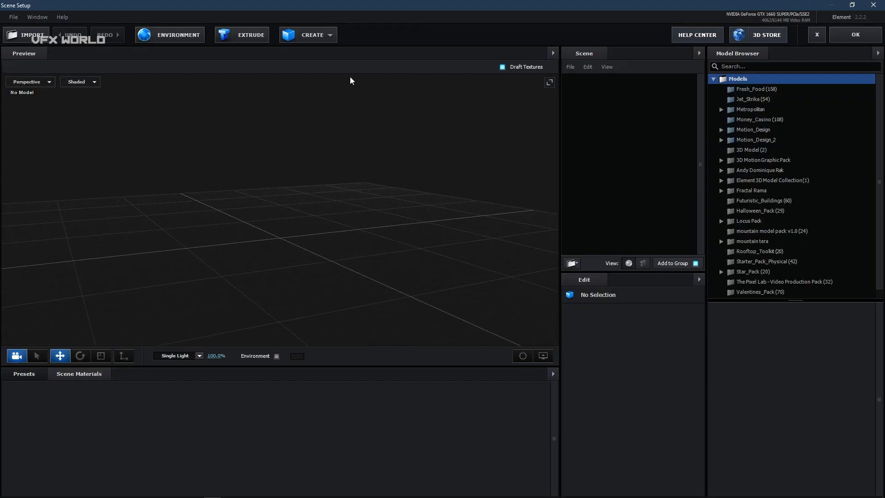
{"action": "left_click", "coordinate": [320, 35]}
{"action": "left_click", "coordinate": [431, 63]}
{"action": "mouse_move", "coordinate": [377, 258]}
{"action": "left_mouse_down"}
{"action": "mouse_move", "coordinate": [381, 282]}
{"action": "mouse_move", "coordinate": [384, 275]}
{"action": "left_mouse_up"}
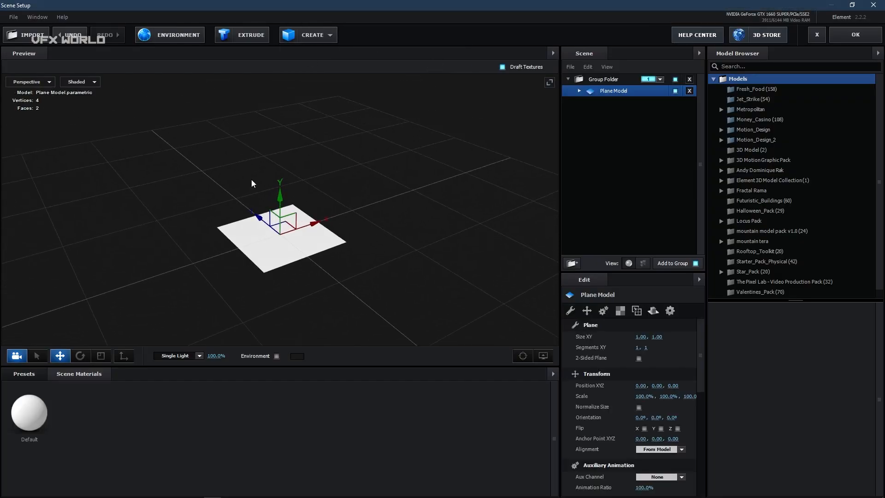
Set the plane model's scale to 10000%.
{"action": "left_click", "coordinate": [590, 312]}
{"action": "left_click", "coordinate": [644, 347]}
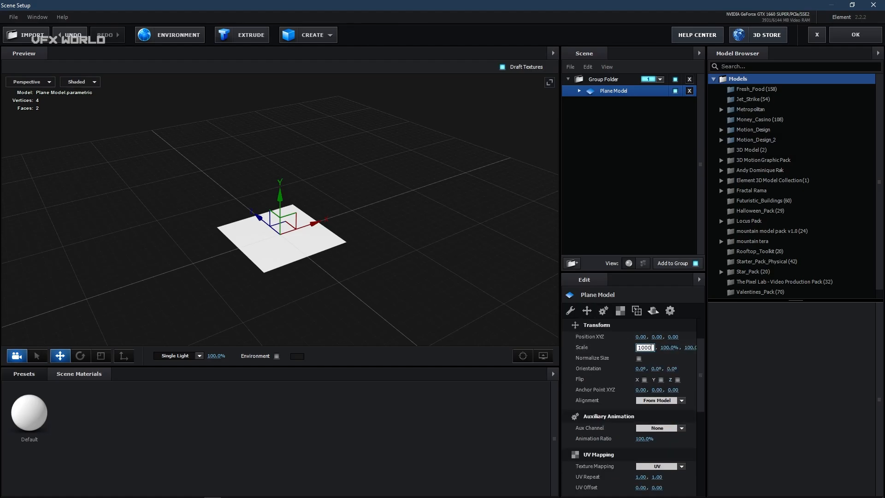
{"action": "type", "text": "10000"}
{"action": "key", "text": "Return"}
{"action": "left_click_drag", "start_coordinate": [342, 285], "coordinate": [362, 262]}
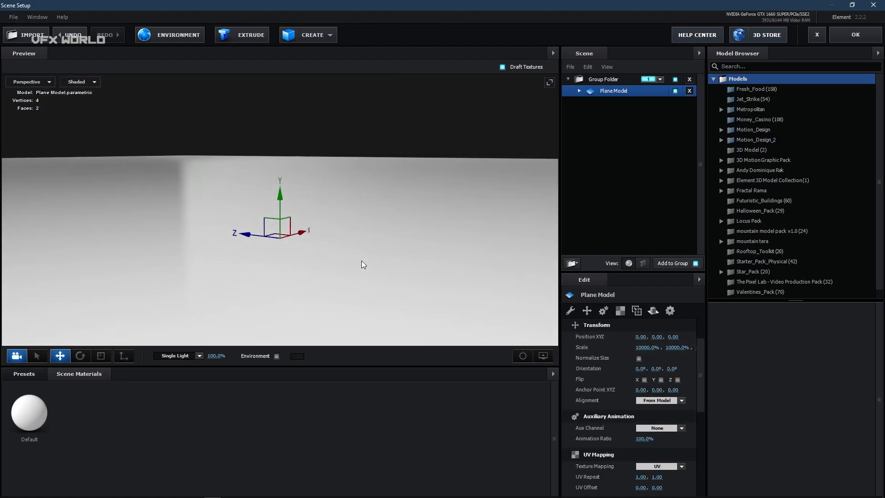
Load Custom Layer 1 (water.mp4) as the diffuse texture of the plane's Default material.
{"action": "left_click", "coordinate": [620, 103]}
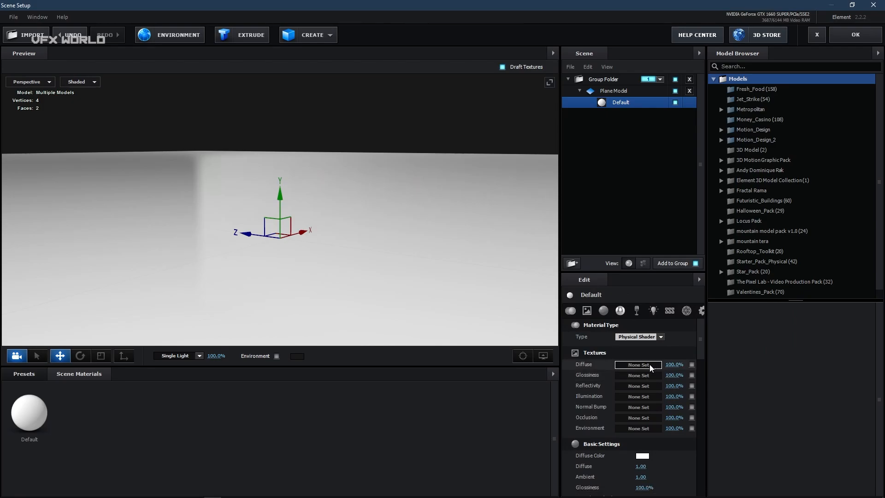
{"action": "left_click", "coordinate": [650, 366]}
{"action": "left_click", "coordinate": [654, 309]}
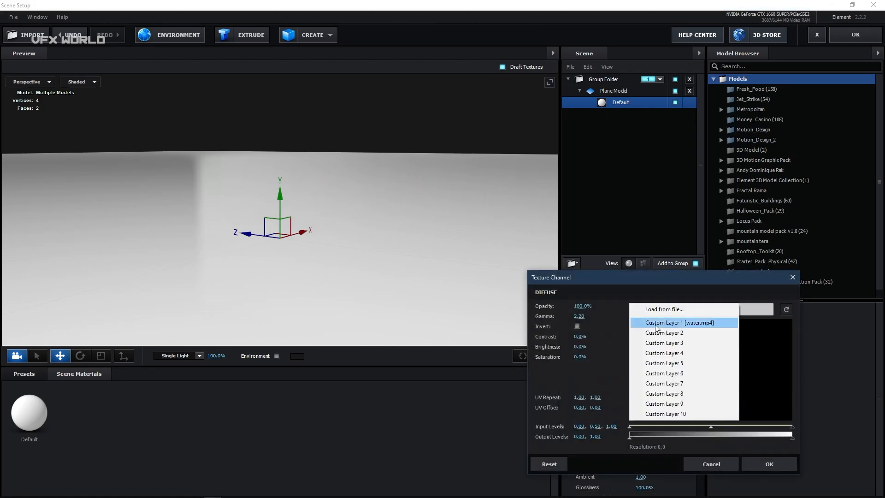
{"action": "left_click", "coordinate": [686, 322]}
{"action": "left_click", "coordinate": [769, 464]}
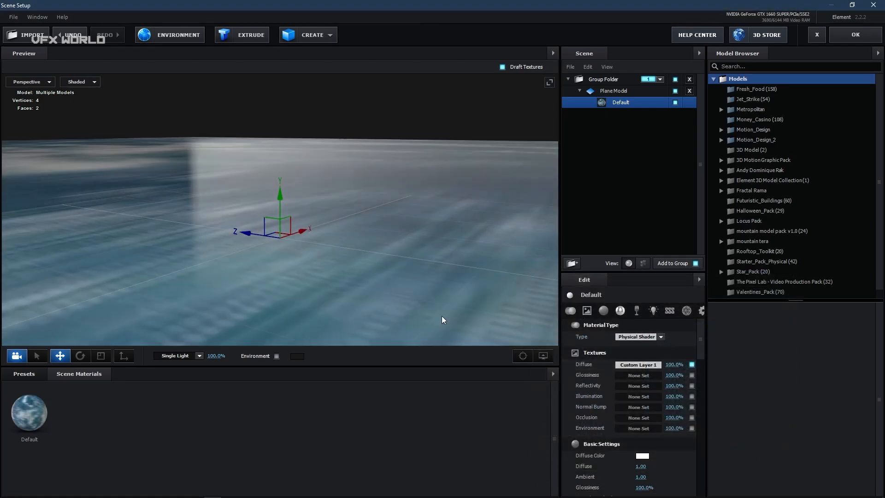
{"action": "left_click_drag", "start_coordinate": [382, 304], "coordinate": [359, 278]}
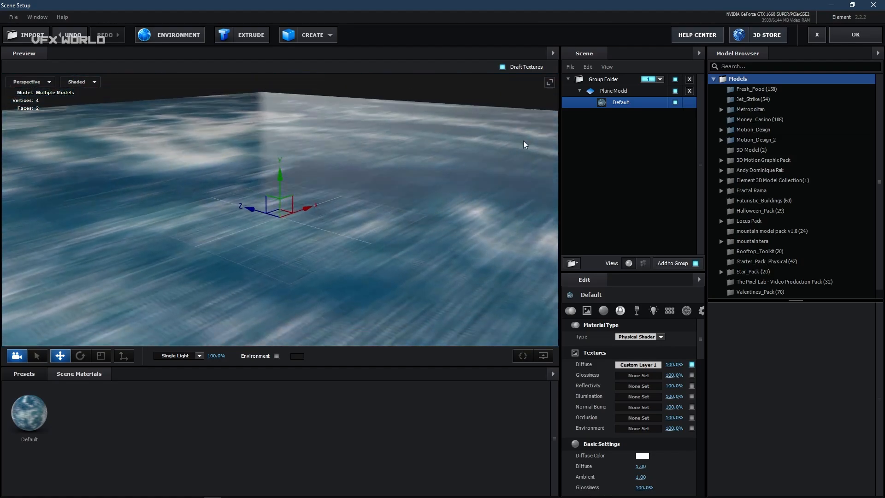
Set the plane model's UV Repeat to 10 in both directions.
{"action": "left_click", "coordinate": [620, 92]}
{"action": "left_click", "coordinate": [620, 310]}
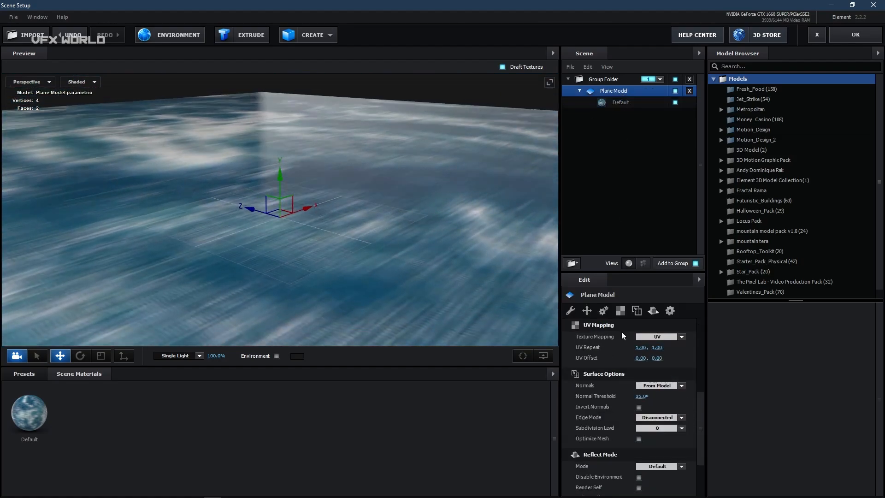
{"action": "type", "text": "10"}
{"action": "key", "text": "Tab"}
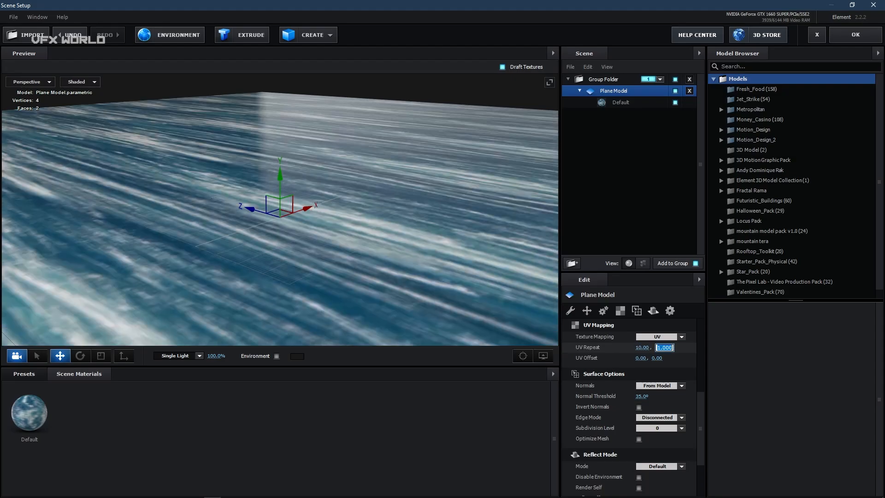
{"action": "type", "text": "10"}
{"action": "key", "text": "Return"}
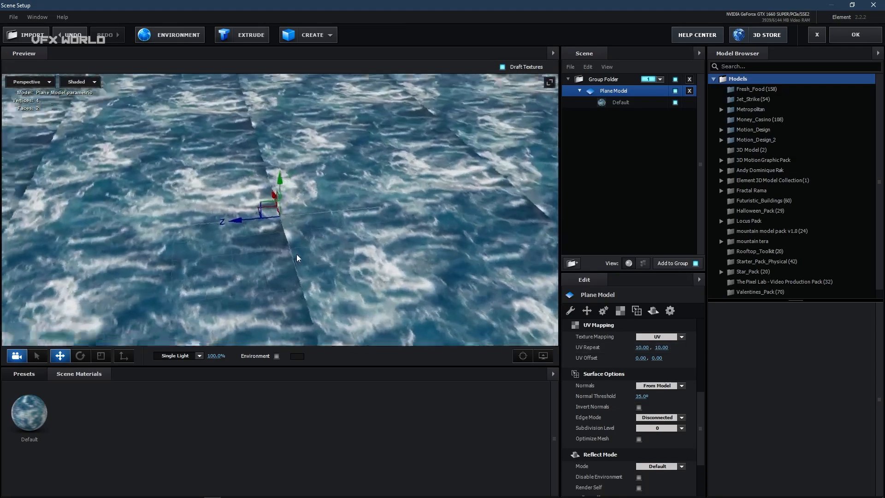
{"action": "left_click_drag", "start_coordinate": [264, 245], "coordinate": [271, 306]}
Set the plane model's reflect mode to Mirror Surface.
{"action": "right_click", "coordinate": [613, 97]}
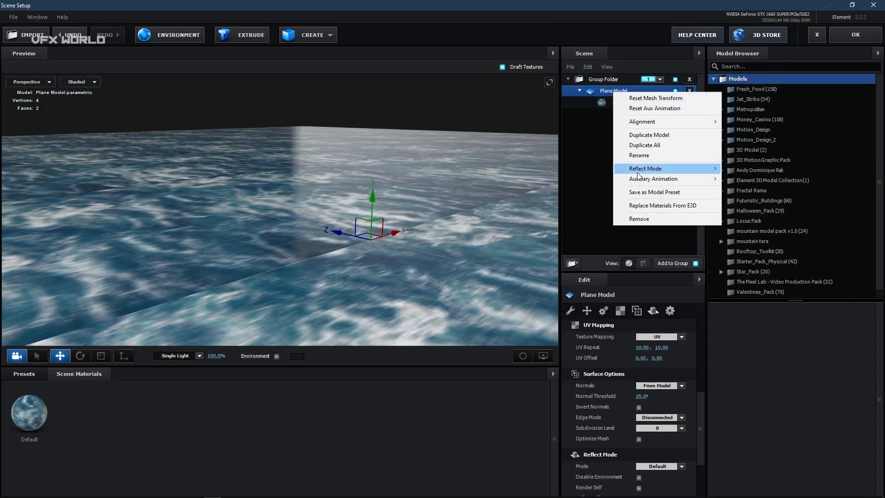
{"action": "mouse_move", "coordinate": [691, 169]}
{"action": "left_click", "coordinate": [760, 186]}
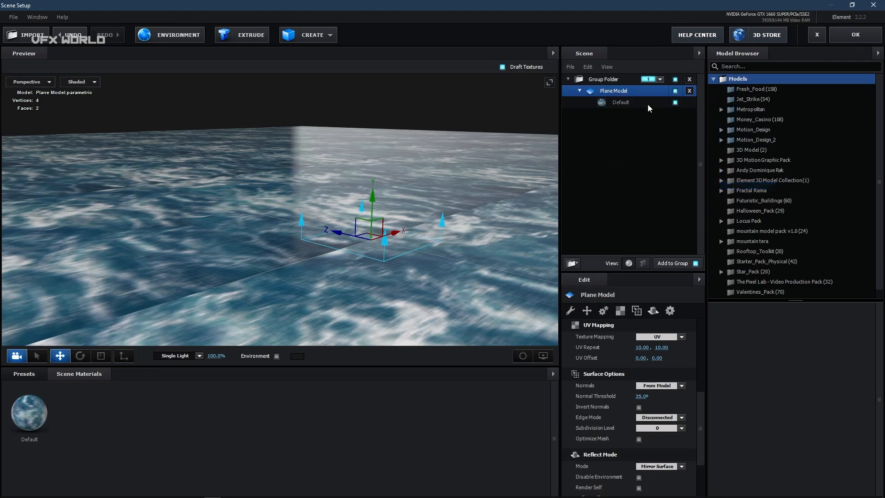
Load Custom Layer 1 as the Default material's reflectivity texture, moving the input midpoint to about 0.94 and raising the input black level.
{"action": "left_click", "coordinate": [643, 104]}
{"action": "mouse_move", "coordinate": [438, 253]}
{"action": "left_mouse_down"}
{"action": "mouse_move", "coordinate": [415, 245]}
{"action": "mouse_move", "coordinate": [435, 255]}
{"action": "left_mouse_up"}
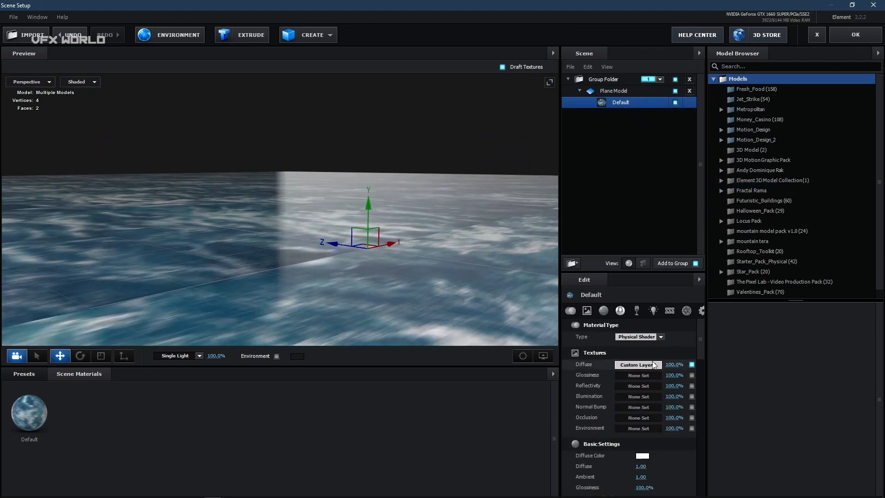
{"action": "left_click", "coordinate": [627, 386]}
{"action": "left_click", "coordinate": [635, 329]}
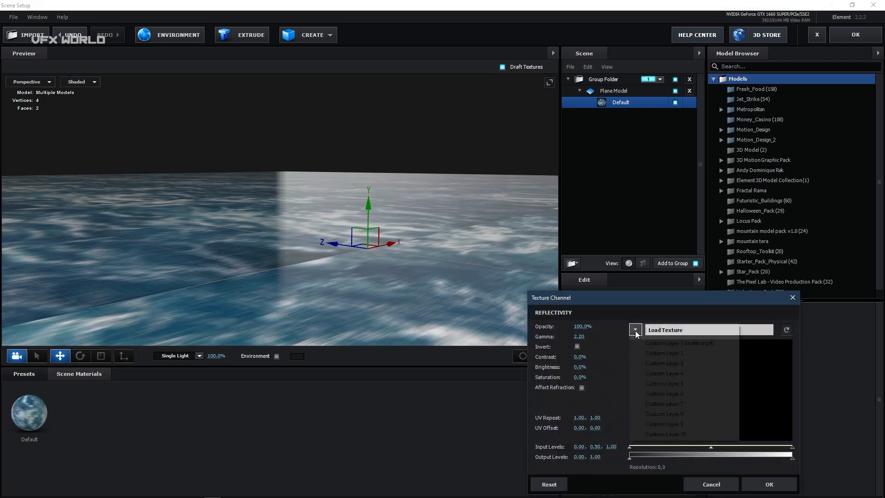
{"action": "left_click", "coordinate": [668, 343]}
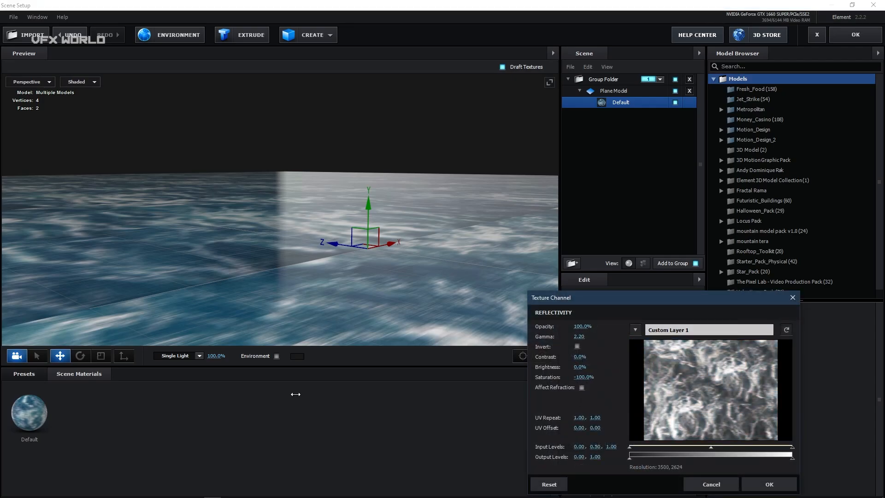
{"action": "left_click_drag", "start_coordinate": [710, 447], "coordinate": [773, 446]}
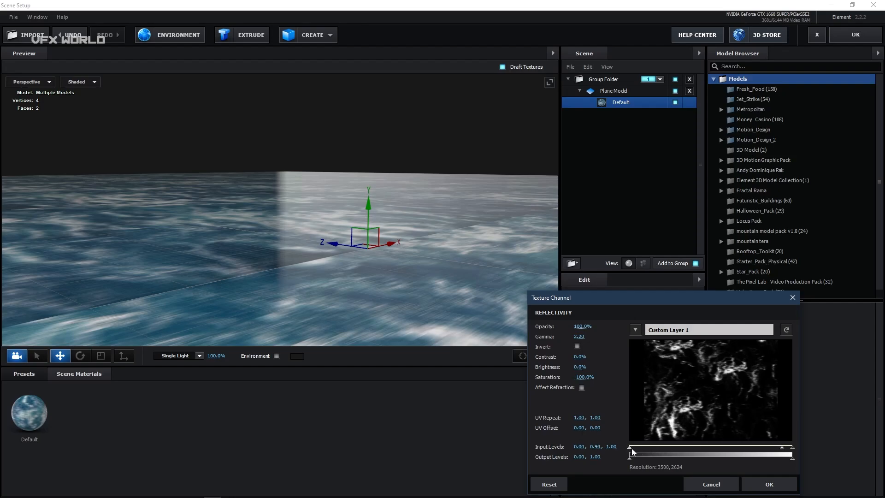
{"action": "left_click_drag", "start_coordinate": [632, 448], "coordinate": [670, 445]}
{"action": "left_click", "coordinate": [761, 486]}
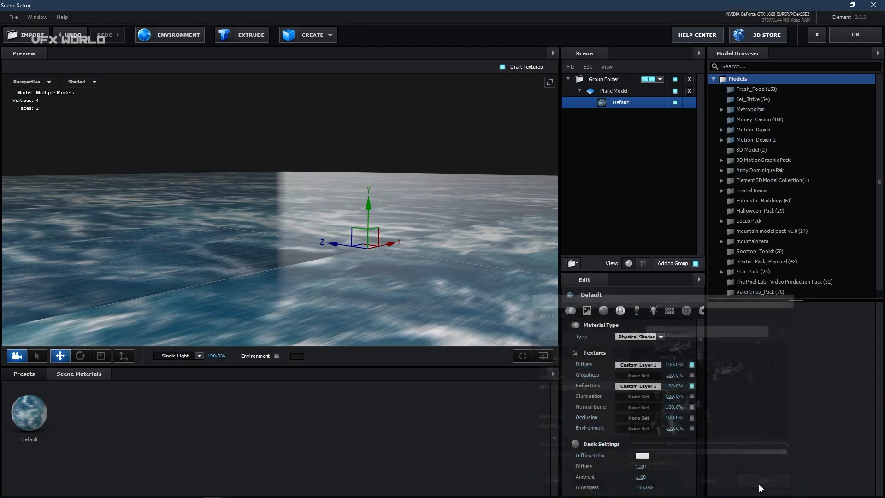
Load Custom Layer 1 as the material's normal bump texture with Convert Bump enabled and reduce its amount to 20%.
{"action": "left_click", "coordinate": [629, 405]}
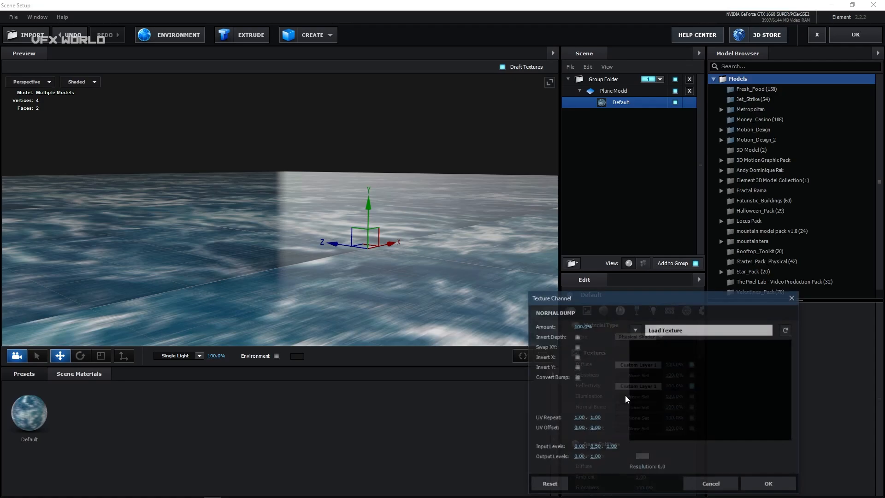
{"action": "left_click", "coordinate": [634, 329]}
{"action": "left_click", "coordinate": [694, 343]}
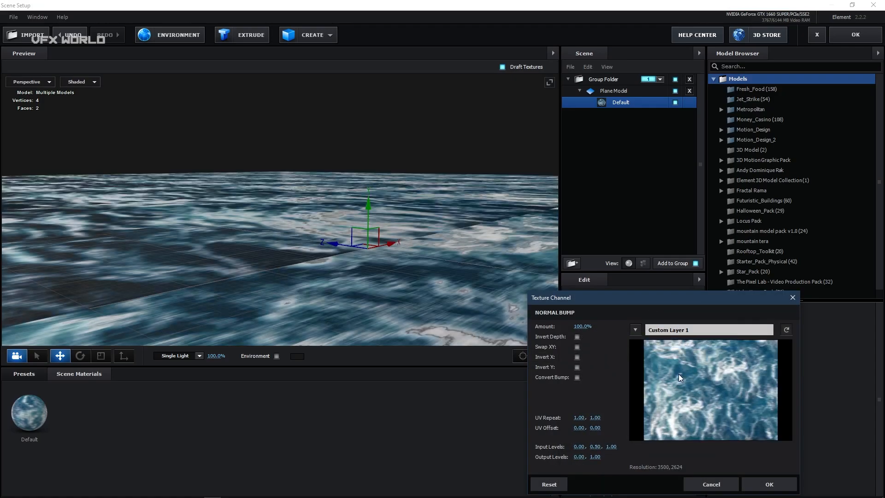
{"action": "left_click", "coordinate": [577, 376]}
{"action": "left_click", "coordinate": [756, 480]}
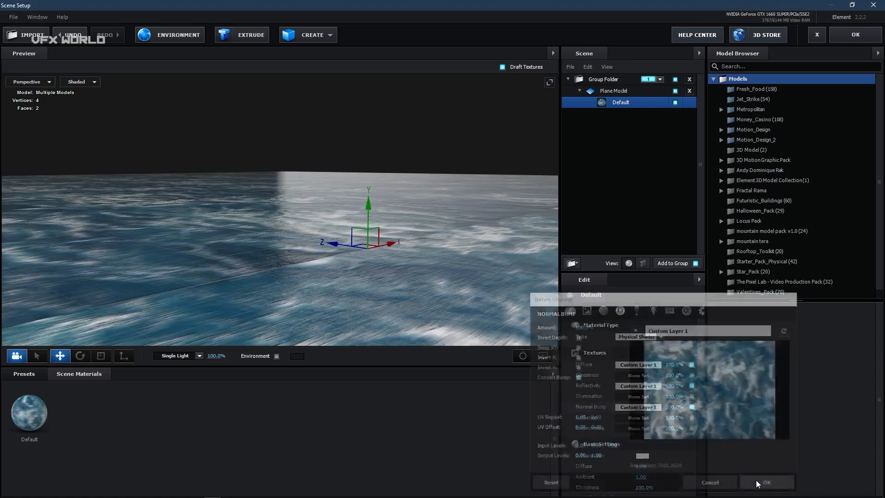
{"action": "left_click_drag", "start_coordinate": [675, 407], "coordinate": [622, 414]}
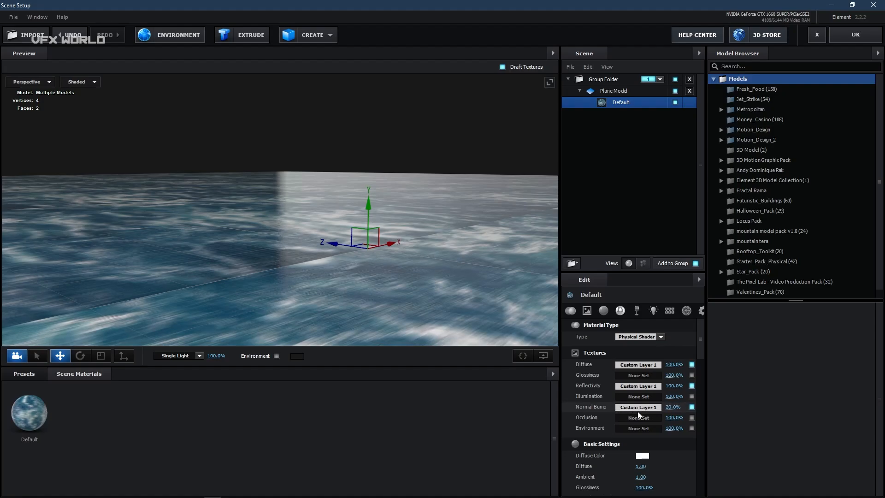
Copy the reflectivity texture into the Default material's glossiness channel and reduce its amount to 42%.
{"action": "left_click_drag", "start_coordinate": [351, 286], "coordinate": [341, 279]}
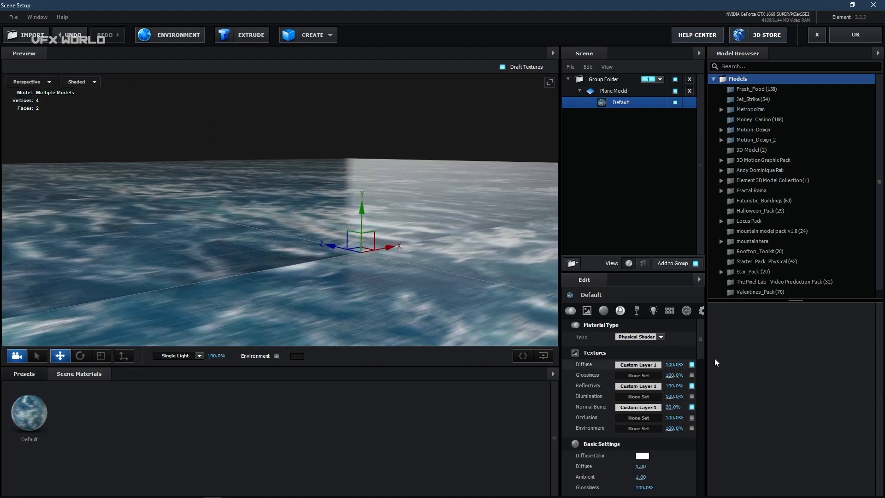
{"action": "right_click", "coordinate": [636, 387]}
{"action": "left_click", "coordinate": [652, 400]}
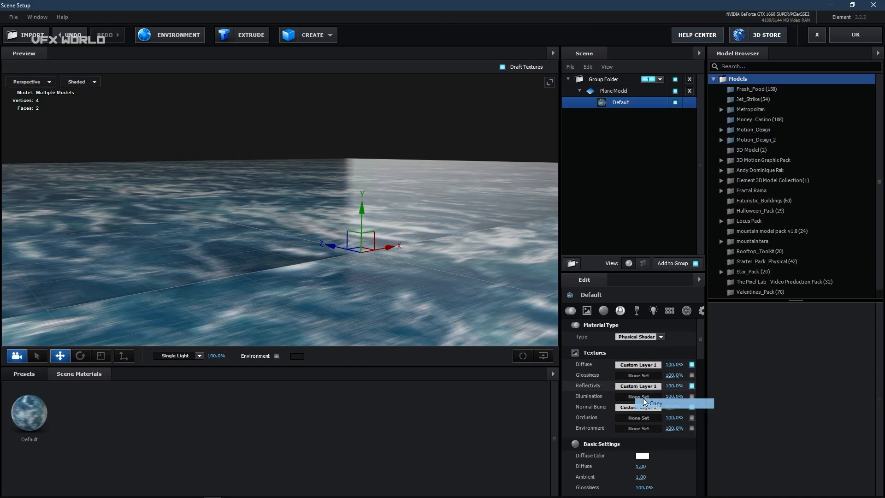
{"action": "right_click", "coordinate": [637, 375]}
{"action": "left_click", "coordinate": [654, 403]}
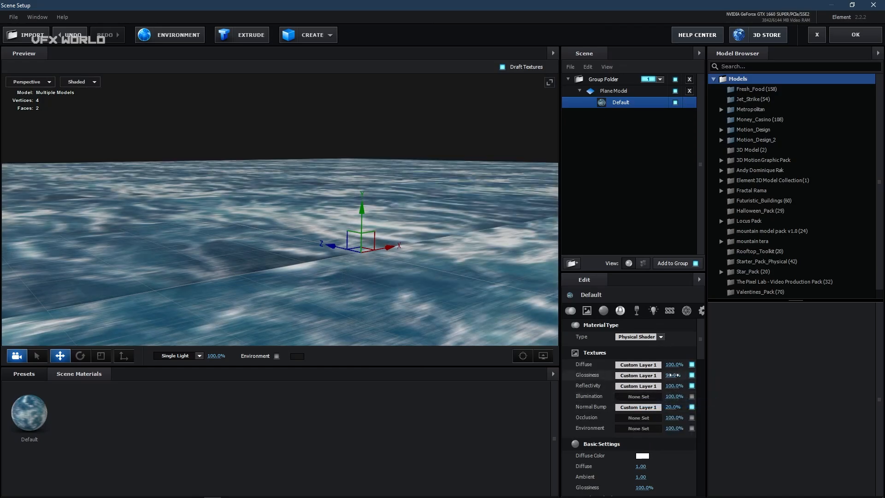
{"action": "left_click_drag", "start_coordinate": [662, 378], "coordinate": [652, 379]}
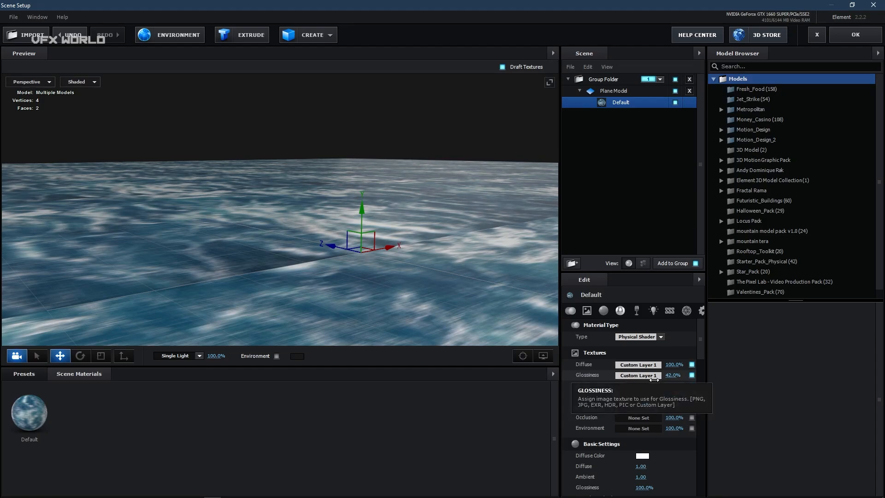
{"action": "left_click_drag", "start_coordinate": [424, 256], "coordinate": [379, 141]}
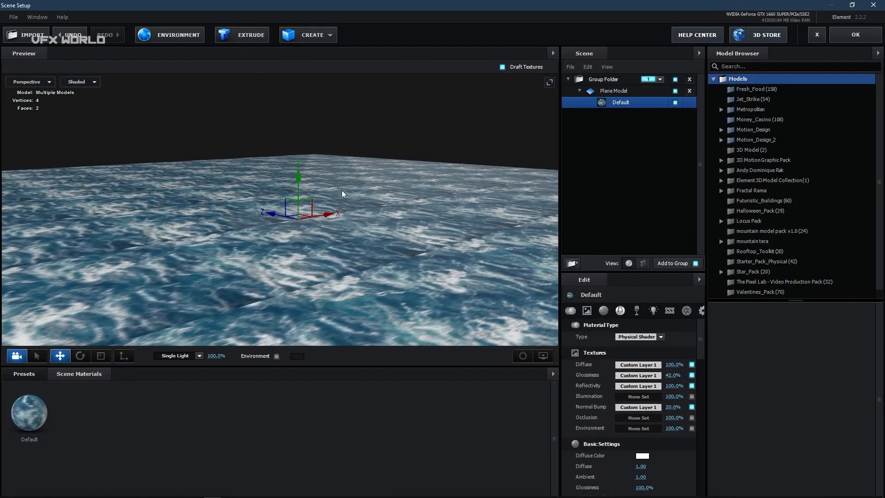
Load abandoned_tank_farm_03_4k.hdr as the scene's environment texture with its default levels.
{"action": "left_click_drag", "start_coordinate": [342, 193], "coordinate": [376, 192]}
{"action": "left_click", "coordinate": [167, 35]}
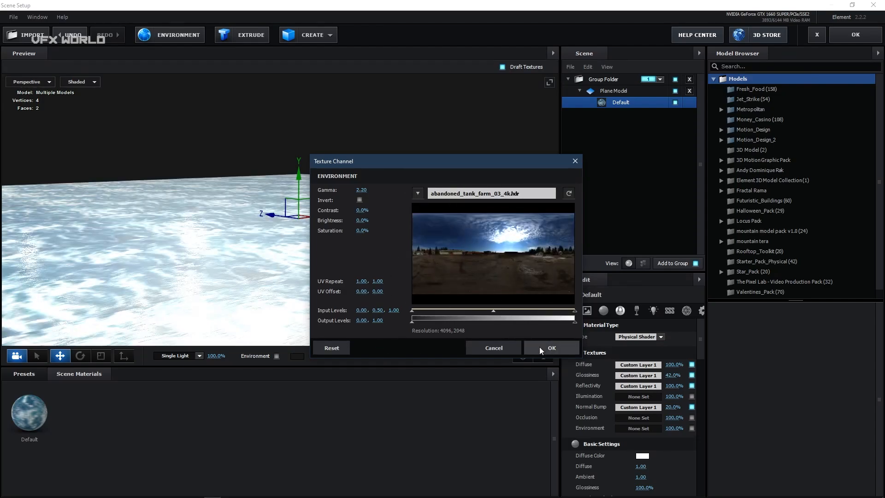
{"action": "left_click", "coordinate": [538, 347]}
{"action": "left_click_drag", "start_coordinate": [415, 323], "coordinate": [434, 266]}
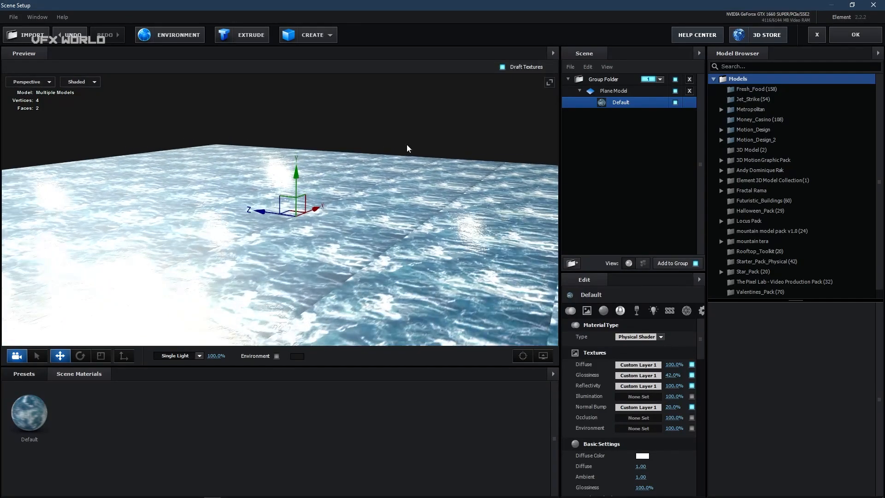
{"action": "left_click_drag", "start_coordinate": [406, 144], "coordinate": [368, 199]}
Create a sphere model in the group alongside the water plane.
{"action": "scroll", "coordinate": [382, 122], "scroll_direction": "down", "scroll_amount": 4}
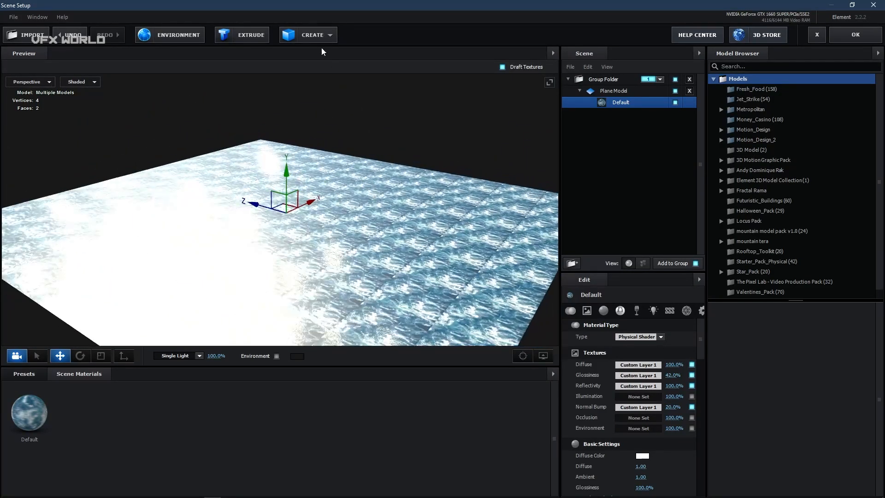
{"action": "left_click", "coordinate": [317, 37]}
{"action": "left_click", "coordinate": [317, 55]}
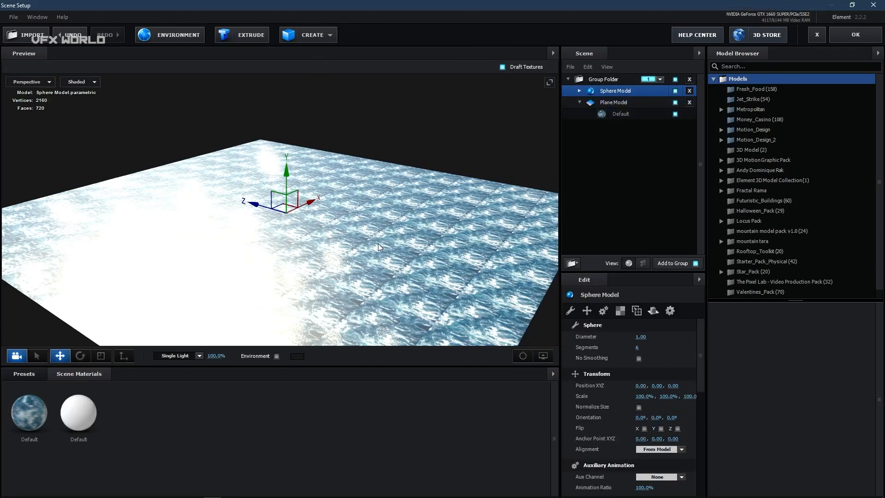
{"action": "scroll", "coordinate": [368, 251], "scroll_direction": "up", "scroll_amount": 6}
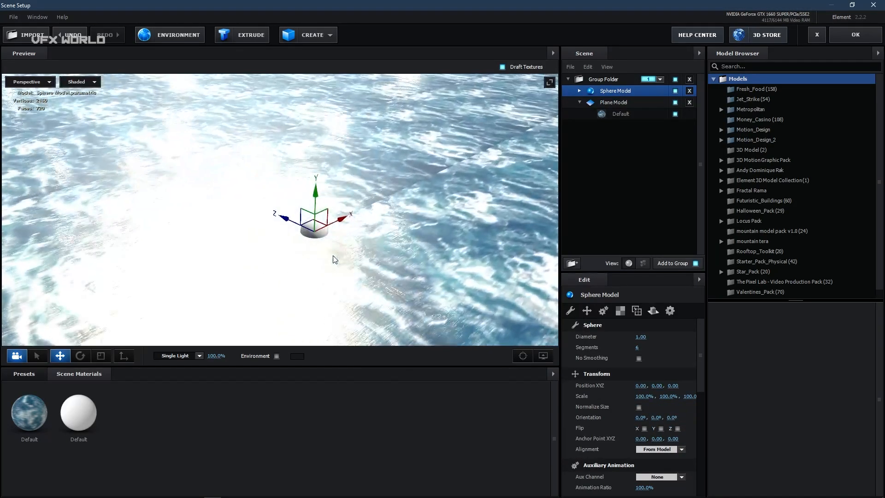
Scale the sphere model to 10000% so that it encloses the central area of the water plane.
{"action": "left_click", "coordinate": [580, 103]}
{"action": "left_click", "coordinate": [600, 91]}
{"action": "left_click", "coordinate": [580, 91]}
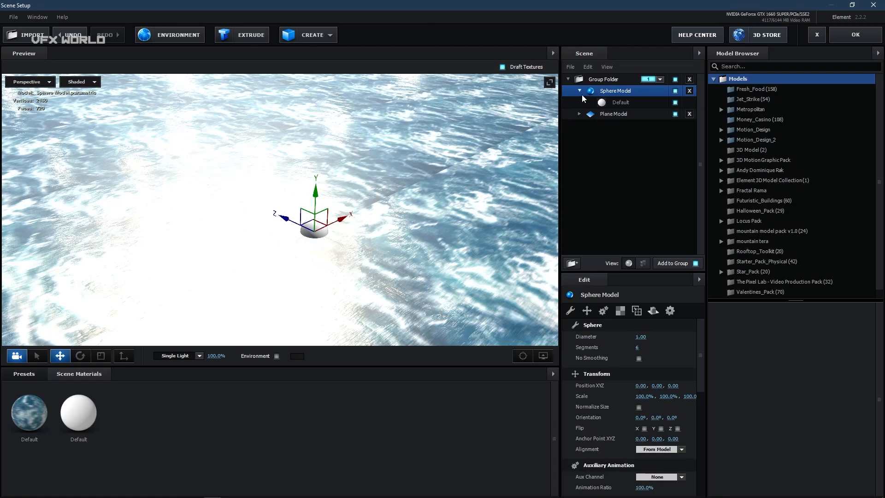
{"action": "scroll", "coordinate": [613, 332], "scroll_direction": "down", "scroll_amount": 2}
{"action": "left_click", "coordinate": [645, 347]}
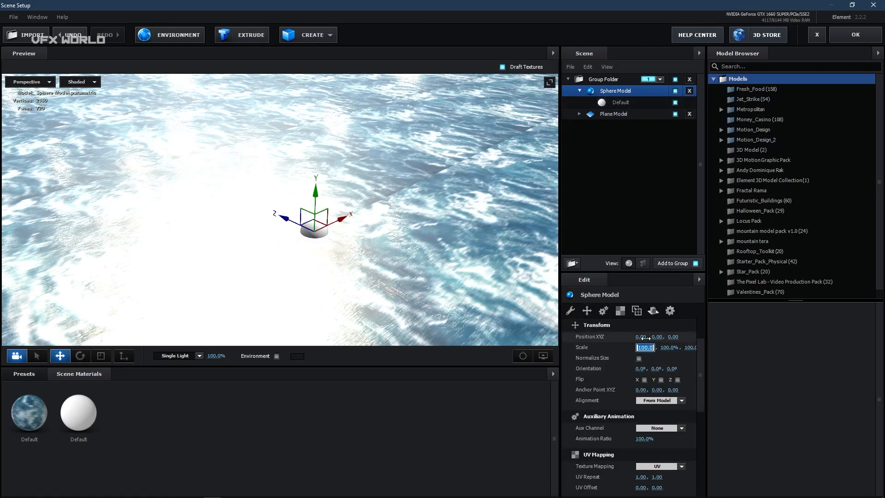
{"action": "key", "text": "Return"}
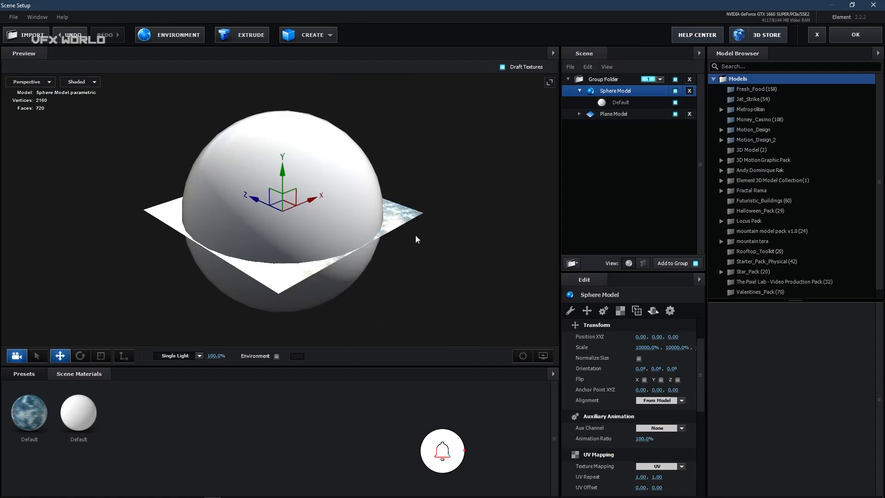
{"action": "left_click_drag", "start_coordinate": [416, 239], "coordinate": [454, 197]}
Load abandoned_tank_farm_03_4k.hdr as the diffuse texture of the sphere's Default material.
{"action": "left_click", "coordinate": [626, 102]}
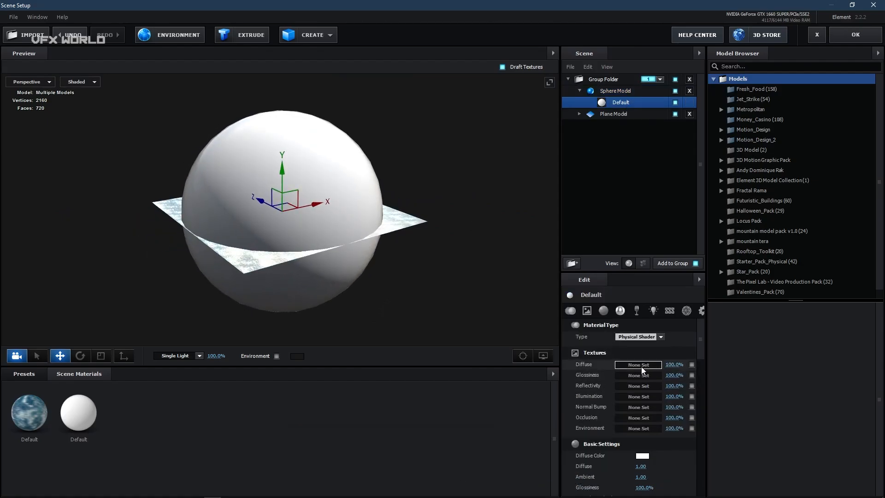
{"action": "left_click", "coordinate": [172, 34]}
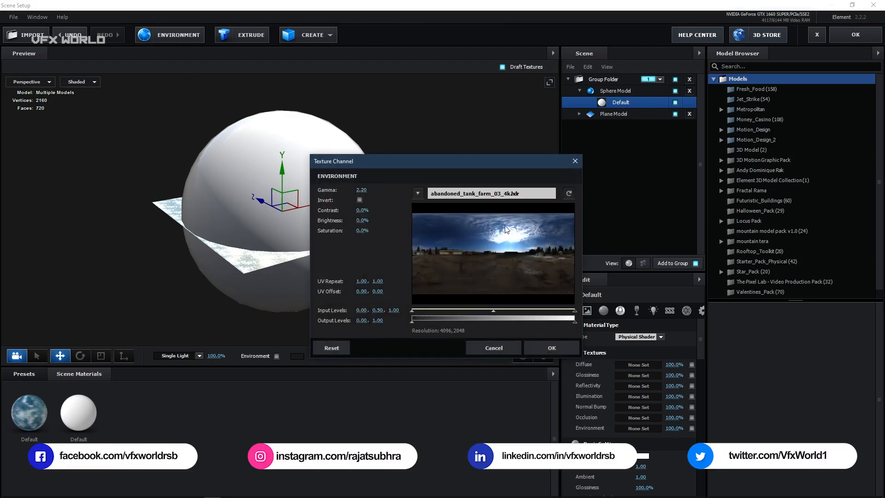
{"action": "left_click", "coordinate": [493, 347]}
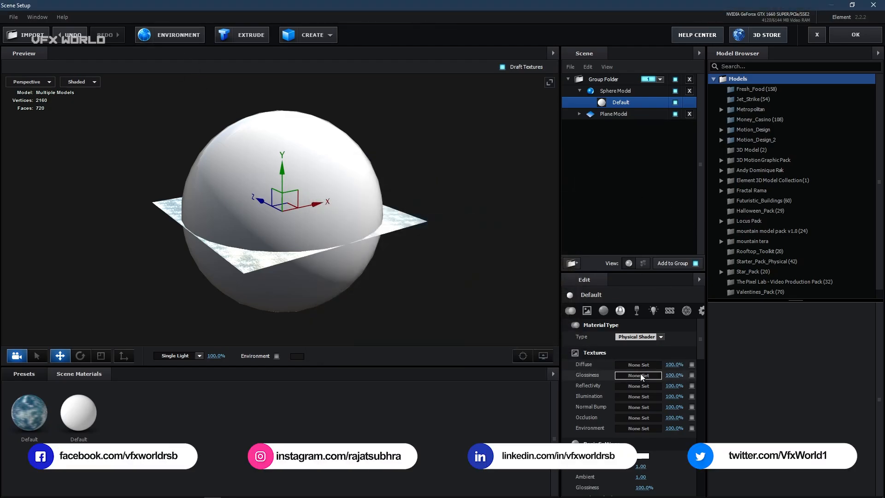
{"action": "left_click", "coordinate": [653, 365]}
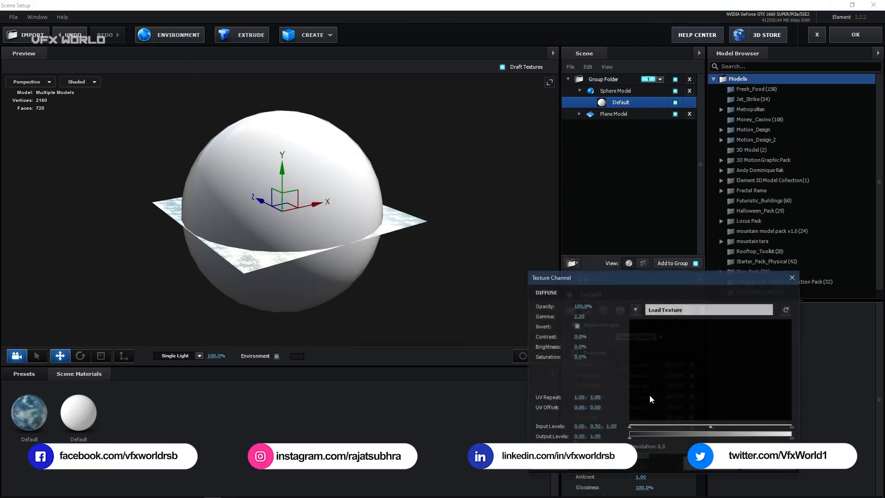
{"action": "left_click", "coordinate": [688, 307]}
{"action": "left_click", "coordinate": [775, 465]}
{"action": "left_click_drag", "start_coordinate": [422, 310], "coordinate": [380, 310]}
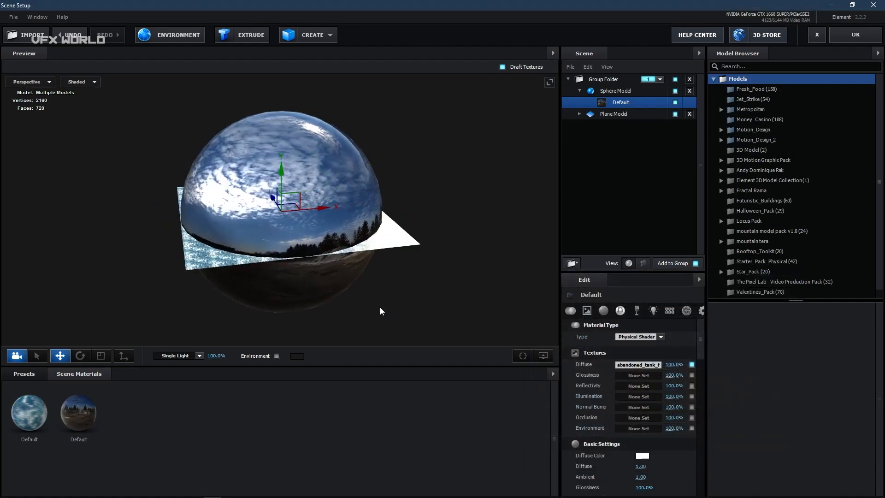
Enable Draw Backfaces in the advanced settings of the sphere's Default material.
{"action": "scroll", "coordinate": [352, 208], "scroll_direction": "up", "scroll_amount": 4}
{"action": "left_click", "coordinate": [616, 92]}
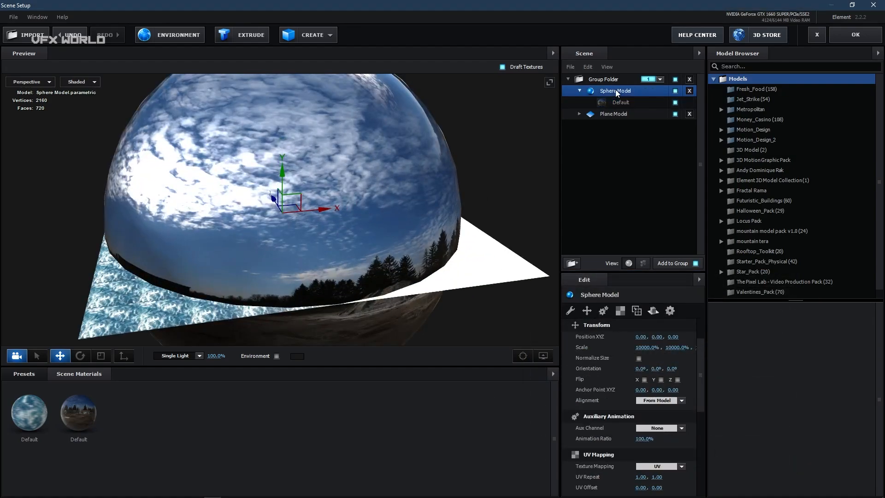
{"action": "left_click", "coordinate": [668, 311]}
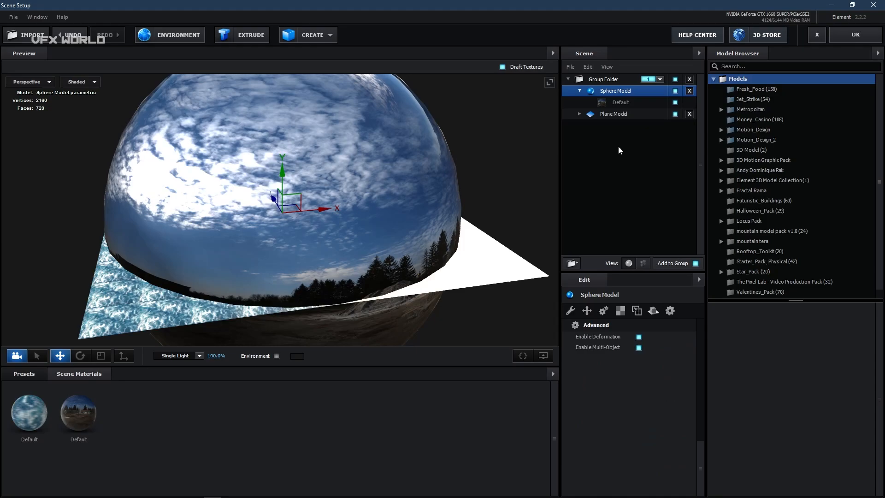
{"action": "left_click", "coordinate": [620, 107]}
{"action": "left_click", "coordinate": [700, 312]}
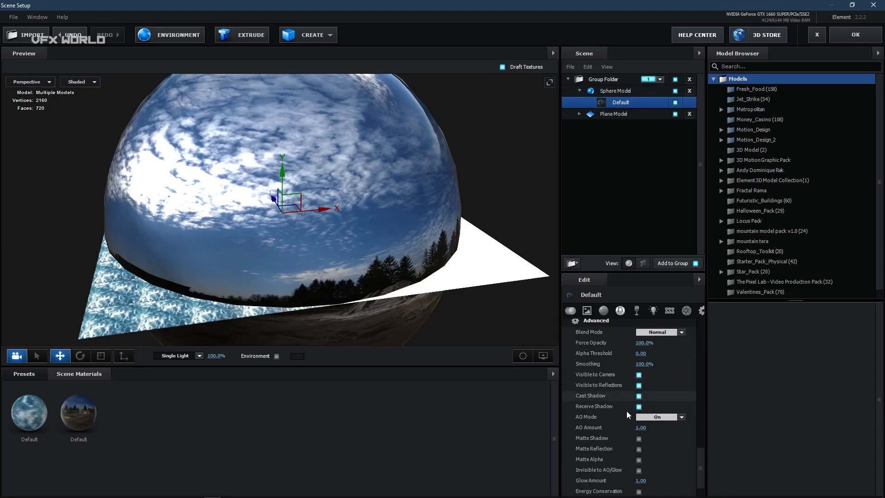
{"action": "scroll", "coordinate": [636, 405], "scroll_direction": "down", "scroll_amount": 3}
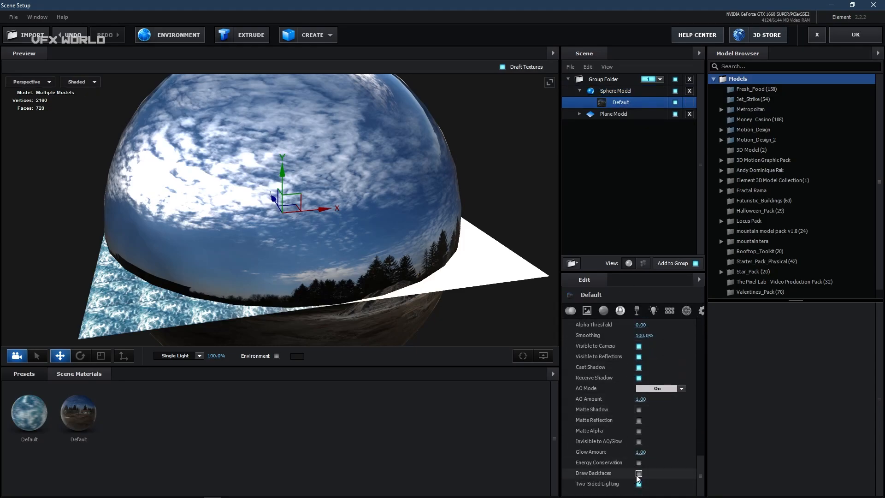
{"action": "scroll", "coordinate": [405, 184], "scroll_direction": "up", "scroll_amount": 8}
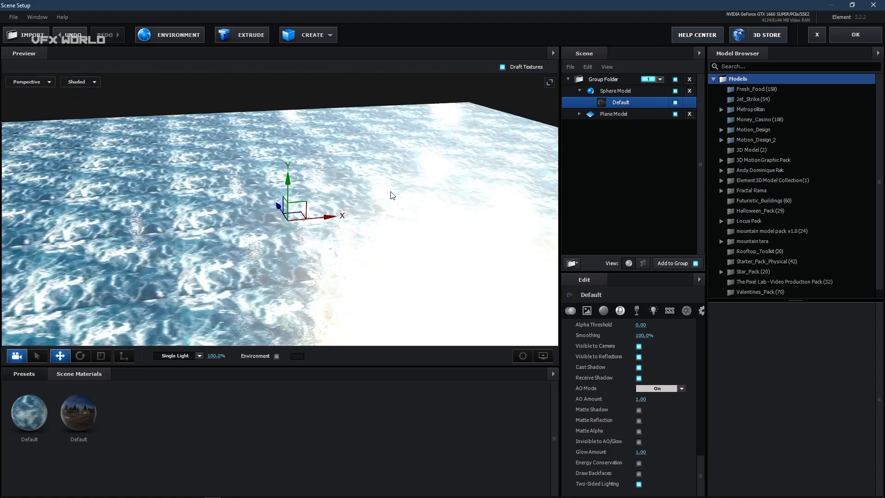
{"action": "left_click_drag", "start_coordinate": [391, 193], "coordinate": [408, 231]}
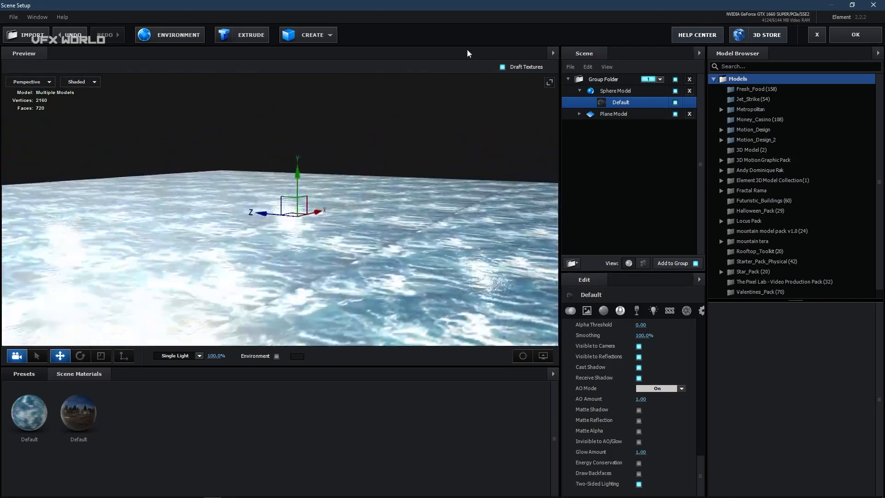
{"action": "left_click", "coordinate": [639, 474]}
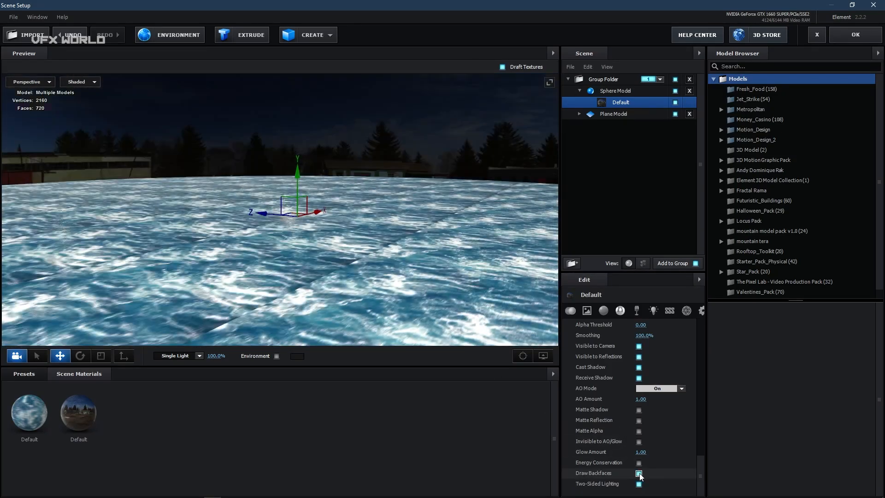
Disable Visible to Reflections, Cast Shadow and Receive Shadow on the sphere's material, with AO Mode on Ignore and AO Amount 0.
{"action": "mouse_move", "coordinate": [415, 268]}
{"action": "left_mouse_down"}
{"action": "mouse_move", "coordinate": [234, 256]}
{"action": "mouse_move", "coordinate": [399, 259]}
{"action": "mouse_move", "coordinate": [508, 249]}
{"action": "mouse_move", "coordinate": [582, 261]}
{"action": "mouse_move", "coordinate": [454, 259]}
{"action": "left_mouse_up"}
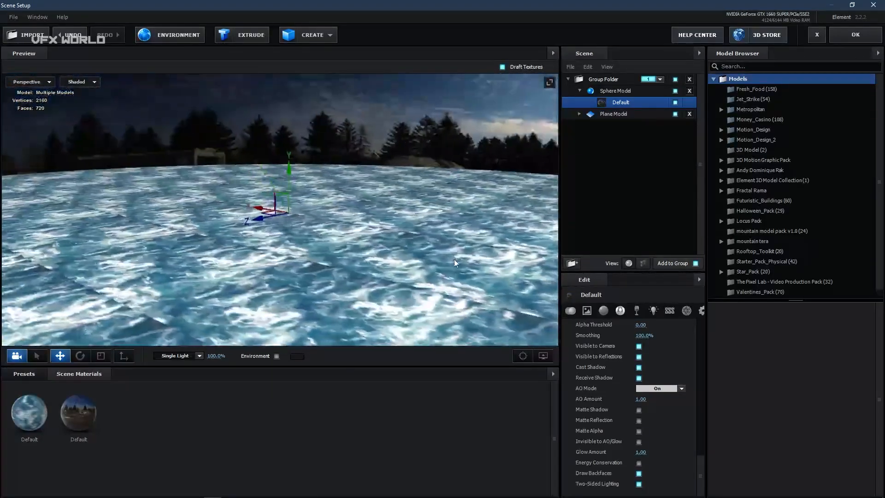
{"action": "scroll", "coordinate": [622, 434], "scroll_direction": "up", "scroll_amount": 2}
{"action": "scroll", "coordinate": [622, 432], "scroll_direction": "up", "scroll_amount": 1}
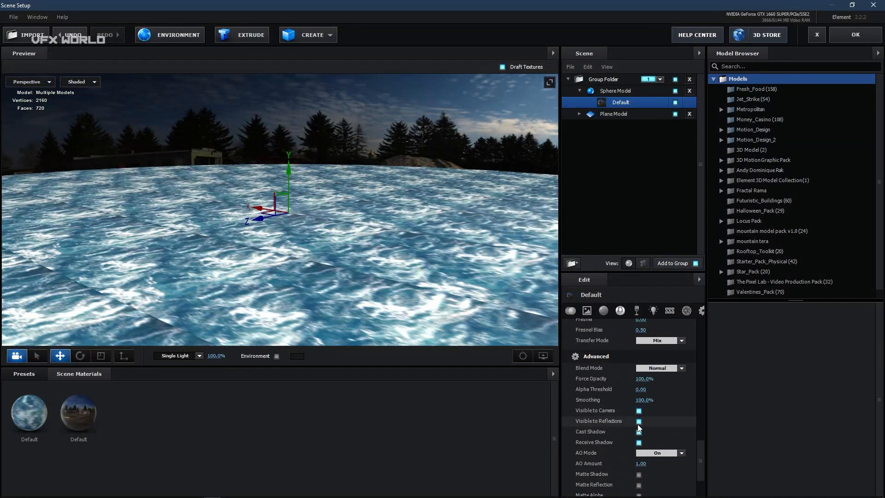
{"action": "left_click", "coordinate": [638, 420]}
{"action": "left_click", "coordinate": [638, 442]}
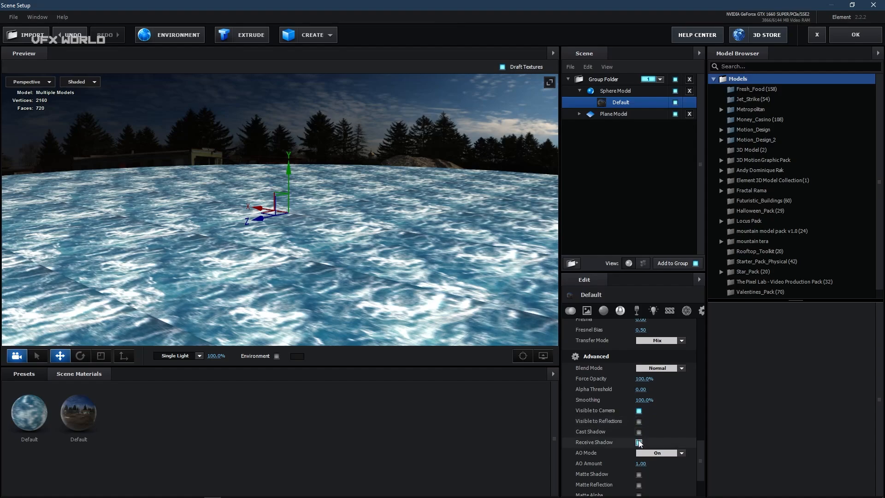
{"action": "left_click", "coordinate": [659, 452]}
{"action": "left_click", "coordinate": [654, 464]}
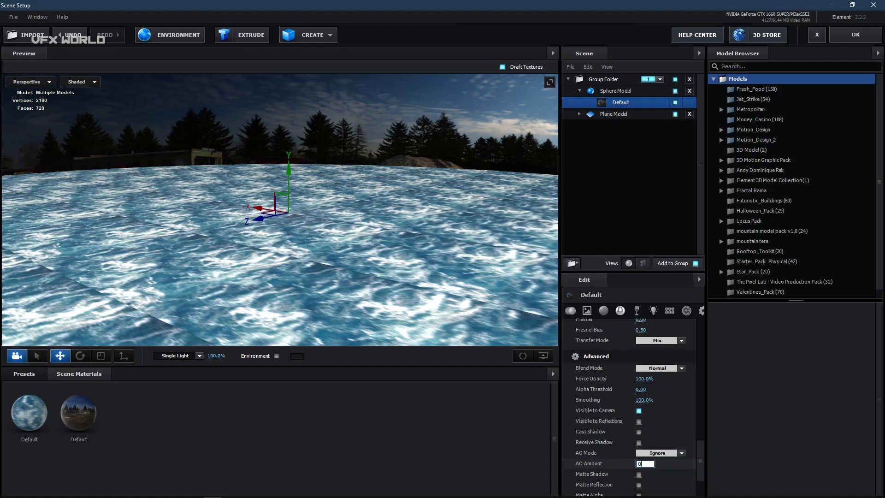
Set the sphere material's Glossiness and Specular Multiplier to 0%.
{"action": "left_click", "coordinate": [618, 311]}
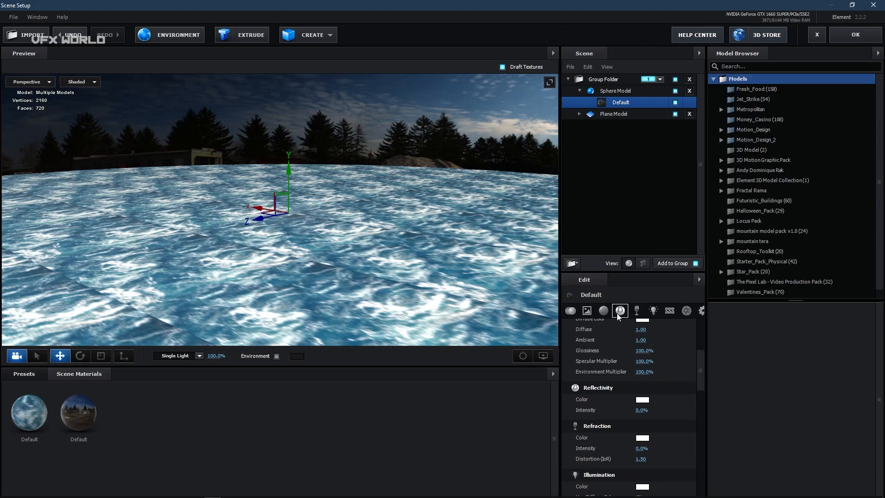
{"action": "scroll", "coordinate": [616, 391], "scroll_direction": "up", "scroll_amount": 2}
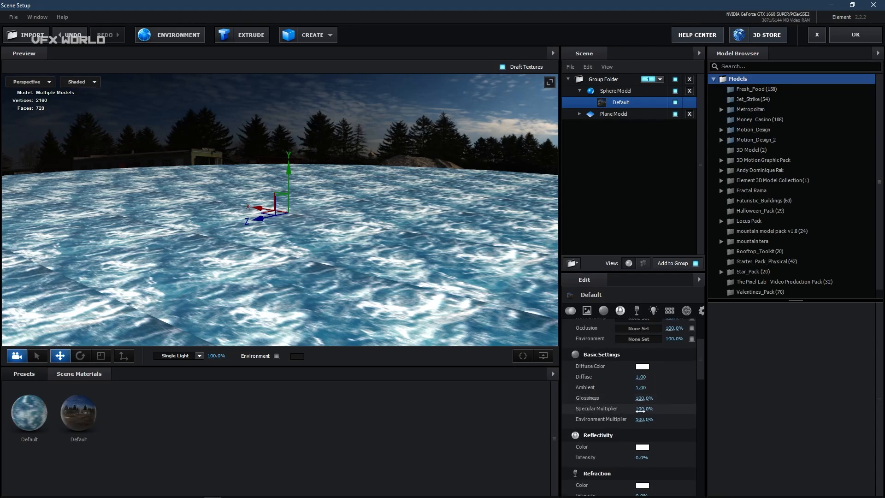
{"action": "left_click_drag", "start_coordinate": [640, 399], "coordinate": [594, 400]}
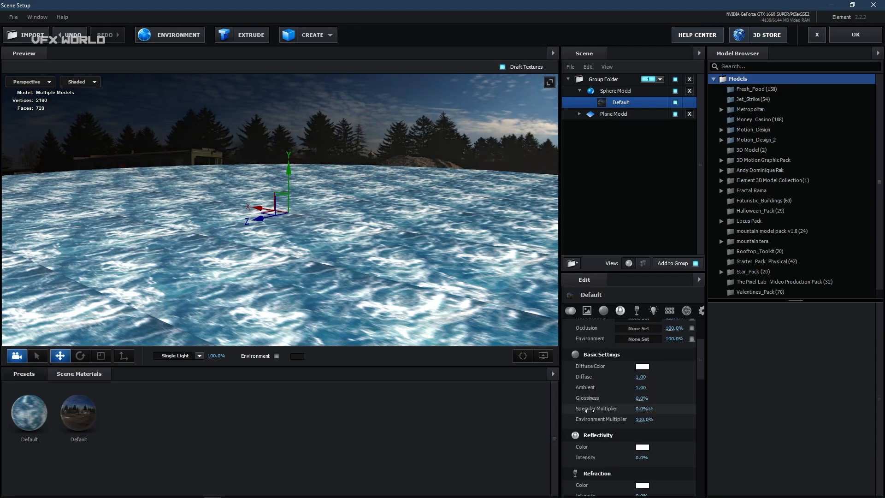
Examine the water plane against the sky sphere's horizon from several angles, with the sphere model selected.
{"action": "left_click_drag", "start_coordinate": [372, 283], "coordinate": [106, 154]}
{"action": "left_click_drag", "start_coordinate": [414, 170], "coordinate": [482, 209]}
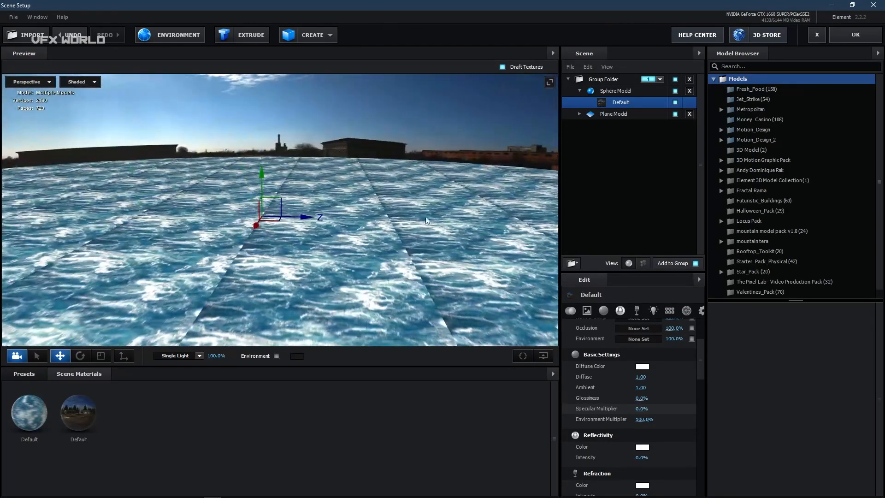
{"action": "left_click_drag", "start_coordinate": [424, 218], "coordinate": [404, 223]}
{"action": "left_click", "coordinate": [466, 195]}
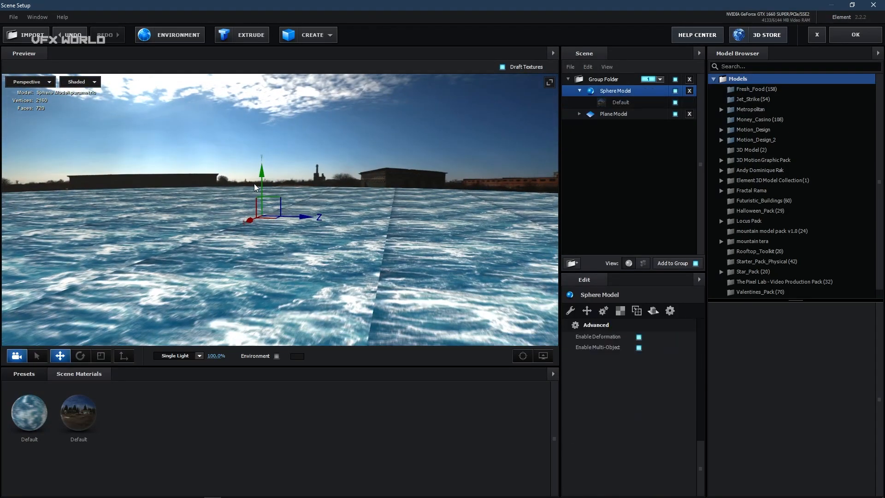
{"action": "left_click_drag", "start_coordinate": [253, 183], "coordinate": [267, 233]}
{"action": "left_click_drag", "start_coordinate": [413, 214], "coordinate": [362, 182]}
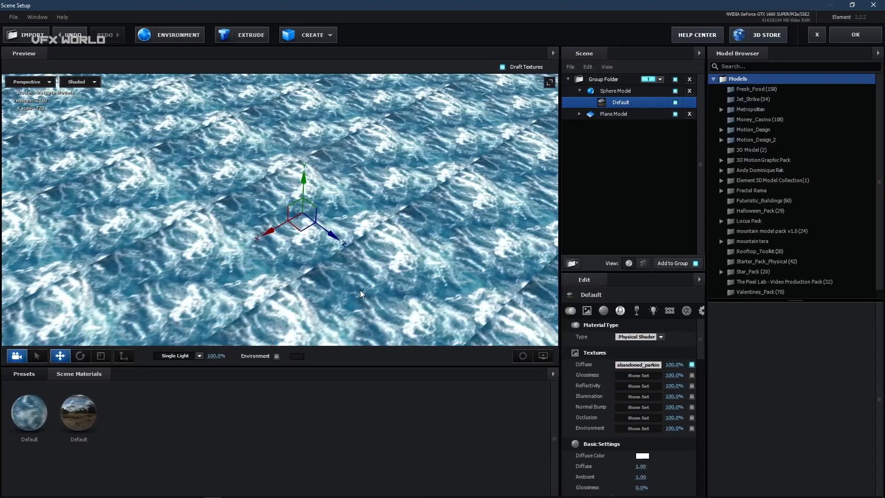
Add the Combat_Jet model from the Jet_Strike pack to the scene.
{"action": "mouse_move", "coordinate": [414, 256]}
{"action": "left_mouse_down"}
{"action": "mouse_move", "coordinate": [428, 237]}
{"action": "mouse_move", "coordinate": [417, 247]}
{"action": "left_mouse_up"}
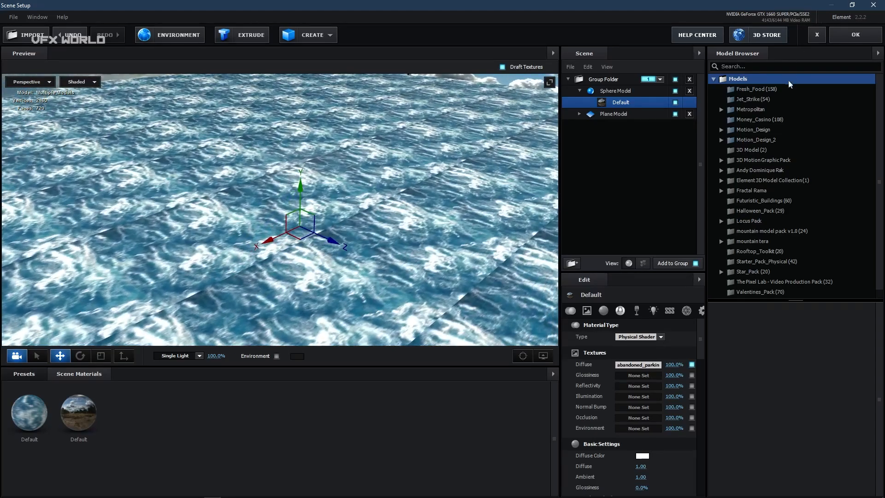
{"action": "left_click", "coordinate": [745, 98]}
{"action": "scroll", "coordinate": [761, 413], "scroll_direction": "down", "scroll_amount": 1}
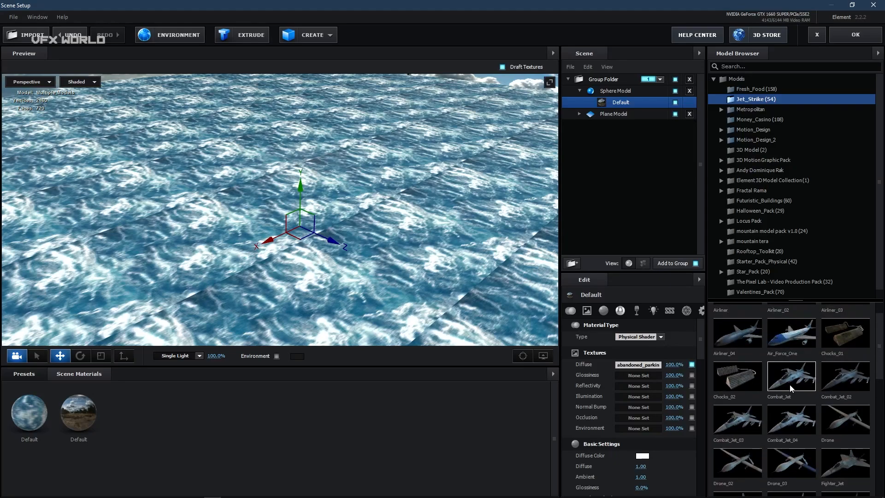
{"action": "left_click", "coordinate": [791, 389]}
{"action": "left_click_drag", "start_coordinate": [327, 192], "coordinate": [308, 245]}
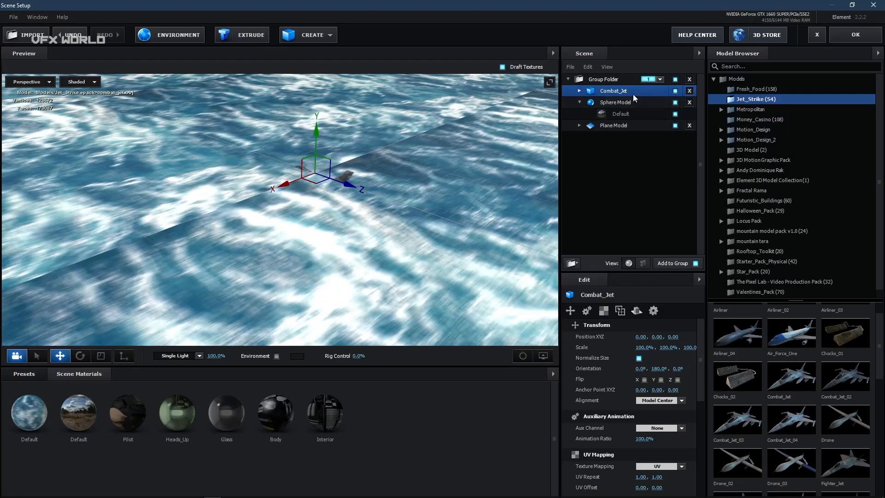
Take the Combat_Jet model out of the group folder and assign it to group 2.
{"action": "left_click_drag", "start_coordinate": [632, 94], "coordinate": [630, 165]}
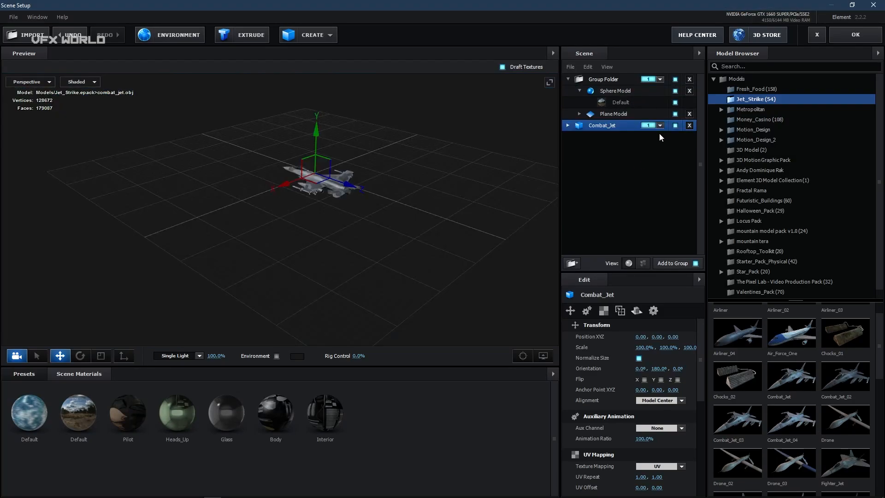
{"action": "left_click", "coordinate": [660, 126]}
{"action": "left_click", "coordinate": [665, 137]}
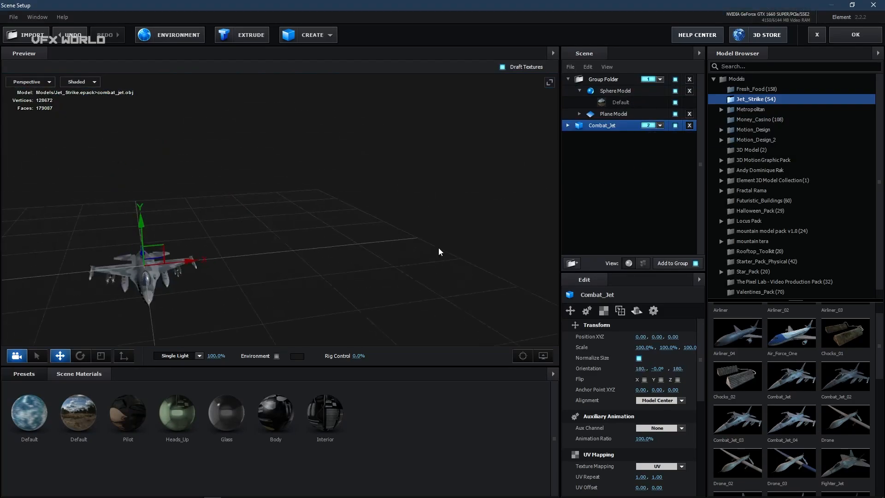
Turn off Draft Textures to preview the jet with full-resolution textures.
{"action": "left_click_drag", "start_coordinate": [241, 278], "coordinate": [248, 142]}
{"action": "scroll", "coordinate": [425, 232], "scroll_direction": "up", "scroll_amount": 5}
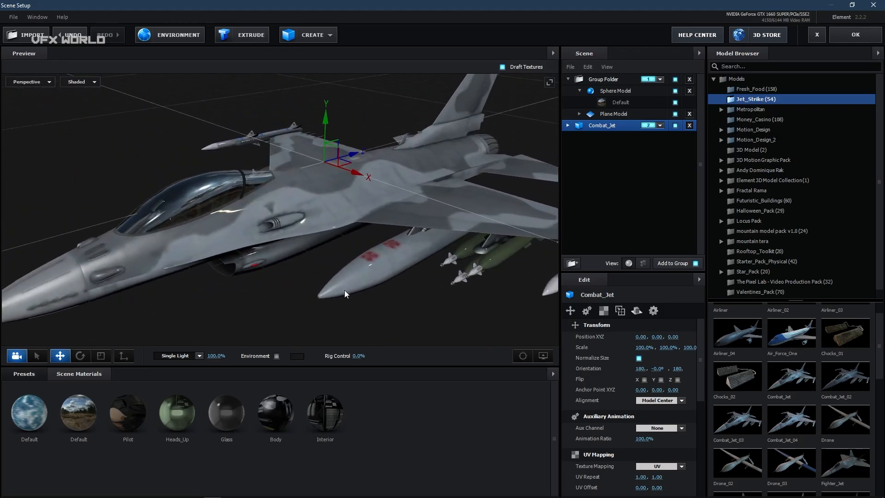
{"action": "left_click", "coordinate": [502, 67]}
{"action": "left_click_drag", "start_coordinate": [371, 273], "coordinate": [422, 146]}
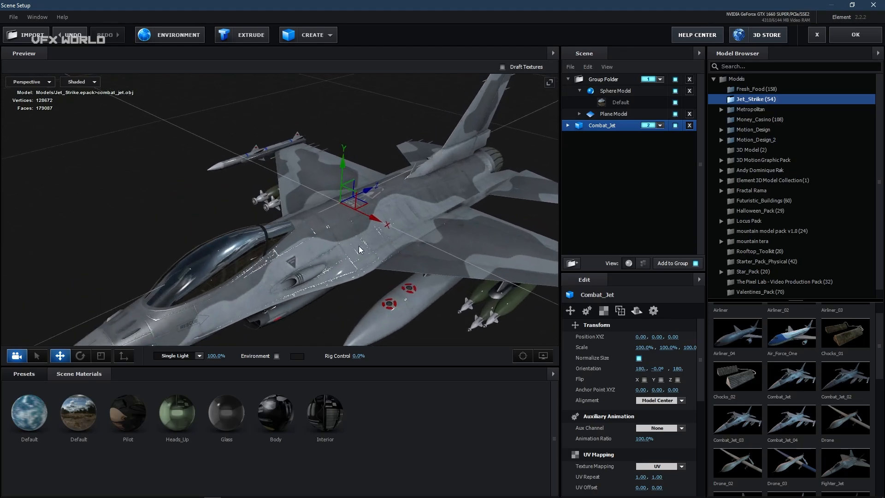
{"action": "left_click_drag", "start_coordinate": [359, 248], "coordinate": [548, 180]}
Change the material type of the jet's Body and Interior materials to Physical Shader.
{"action": "left_click", "coordinate": [564, 125]}
{"action": "left_click", "coordinate": [635, 140]}
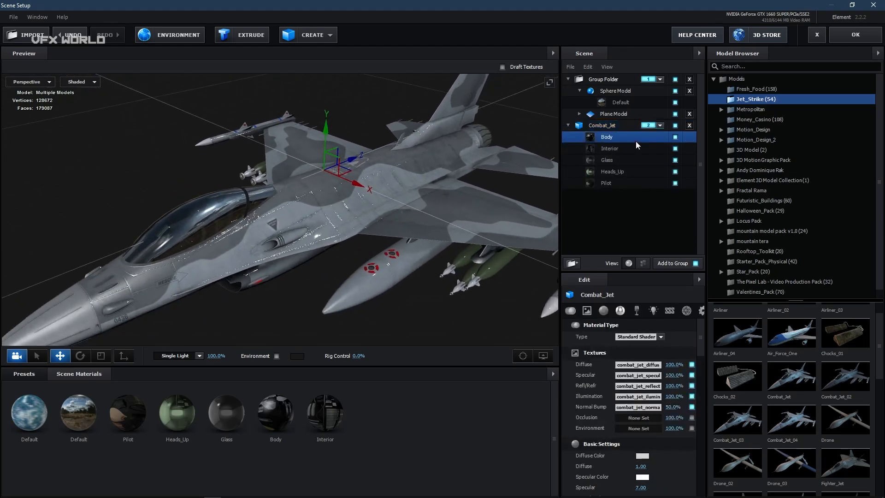
{"action": "left_click", "coordinate": [640, 336]}
{"action": "left_click", "coordinate": [639, 337]}
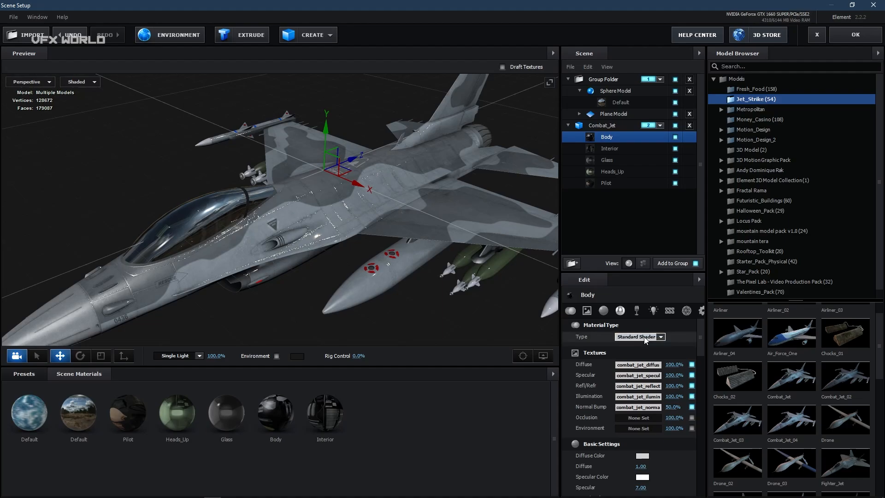
{"action": "left_click", "coordinate": [640, 336]}
{"action": "left_click", "coordinate": [638, 353]}
{"action": "left_click", "coordinate": [622, 150]}
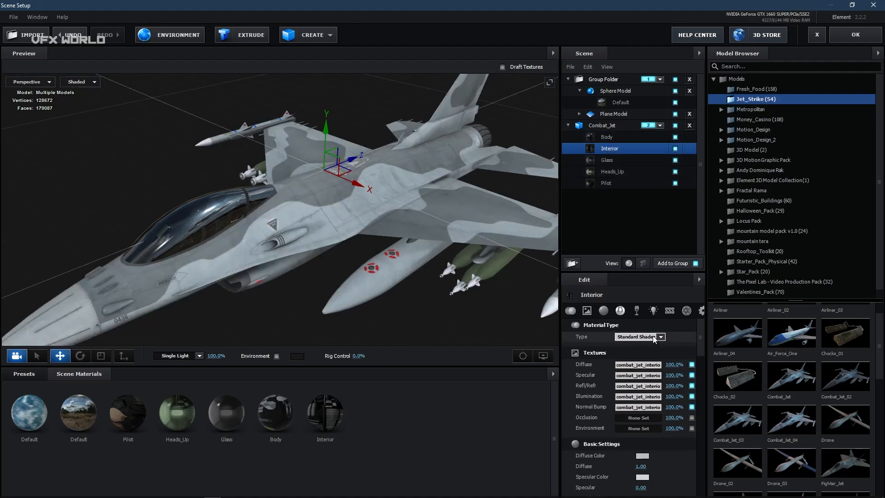
{"action": "left_click", "coordinate": [660, 337]}
{"action": "left_click", "coordinate": [656, 350]}
Switch the jet's Glass, Heads_Up and Pilot materials to Physical Shader.
{"action": "left_click", "coordinate": [622, 161]}
{"action": "left_click", "coordinate": [654, 335]}
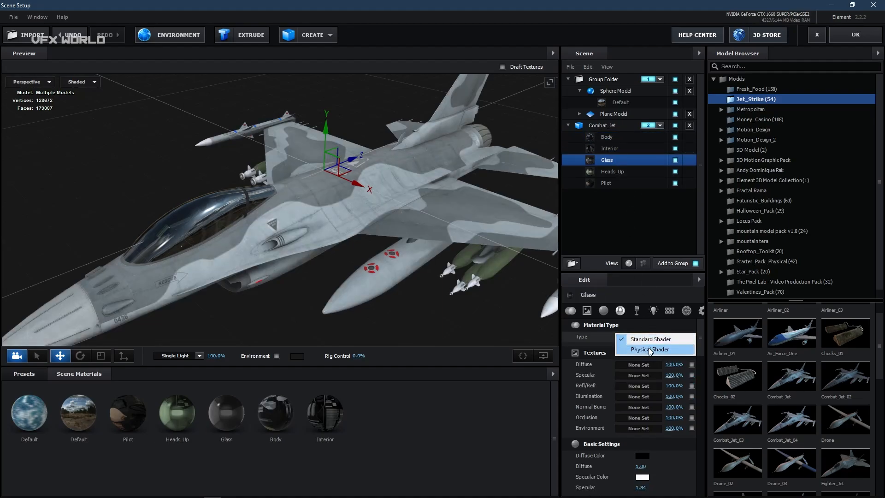
{"action": "left_click", "coordinate": [650, 350]}
{"action": "left_click", "coordinate": [612, 171]}
{"action": "left_click", "coordinate": [648, 339]}
{"action": "left_click", "coordinate": [612, 183]}
{"action": "left_click", "coordinate": [648, 338]}
{"action": "left_click", "coordinate": [648, 350]}
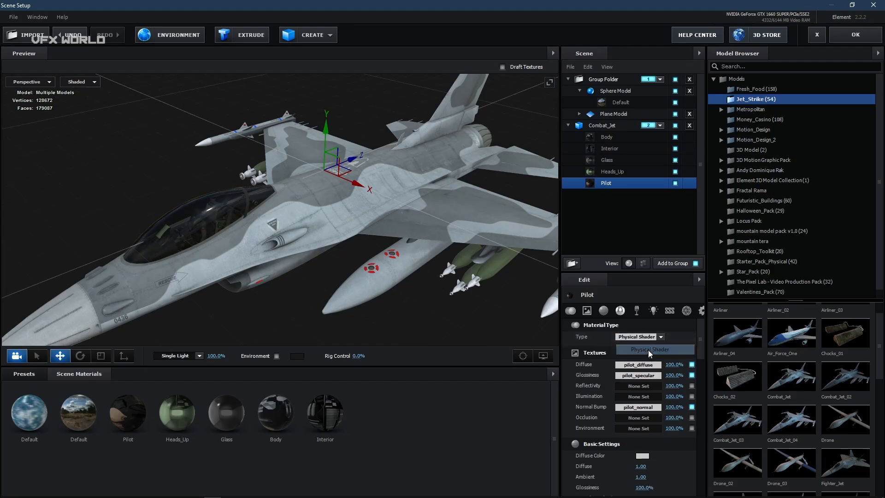
{"action": "left_click", "coordinate": [648, 339]}
{"action": "left_click", "coordinate": [649, 353]}
Set the Reflectivity Intensity of the jet's Body material to 100%.
{"action": "left_click_drag", "start_coordinate": [357, 235], "coordinate": [304, 210]}
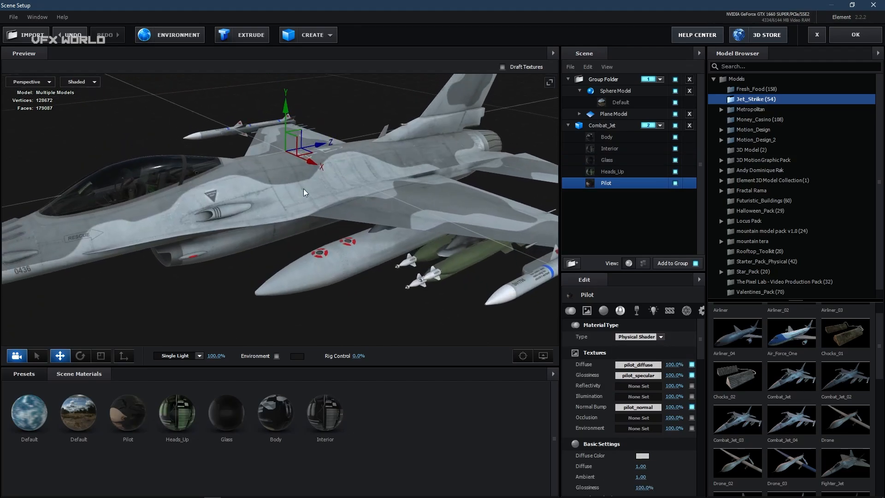
{"action": "left_click", "coordinate": [303, 189]}
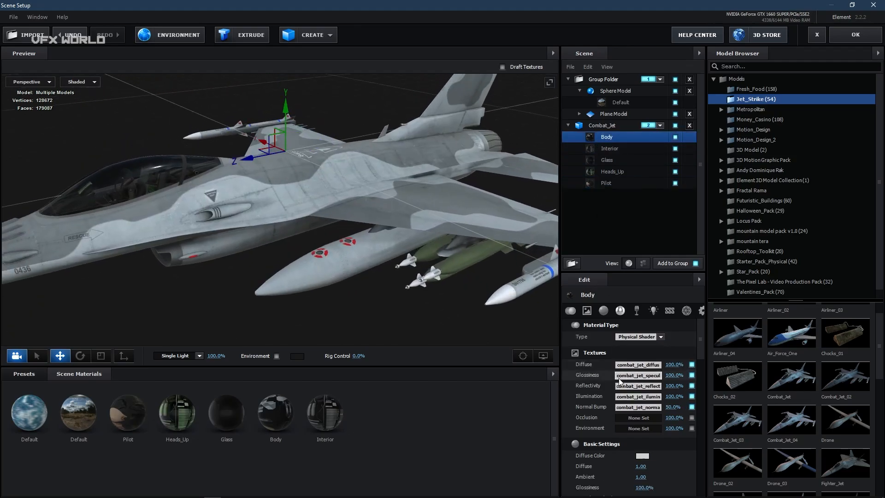
{"action": "scroll", "coordinate": [633, 478], "scroll_direction": "down", "scroll_amount": 2}
{"action": "scroll", "coordinate": [634, 475], "scroll_direction": "down", "scroll_amount": 3}
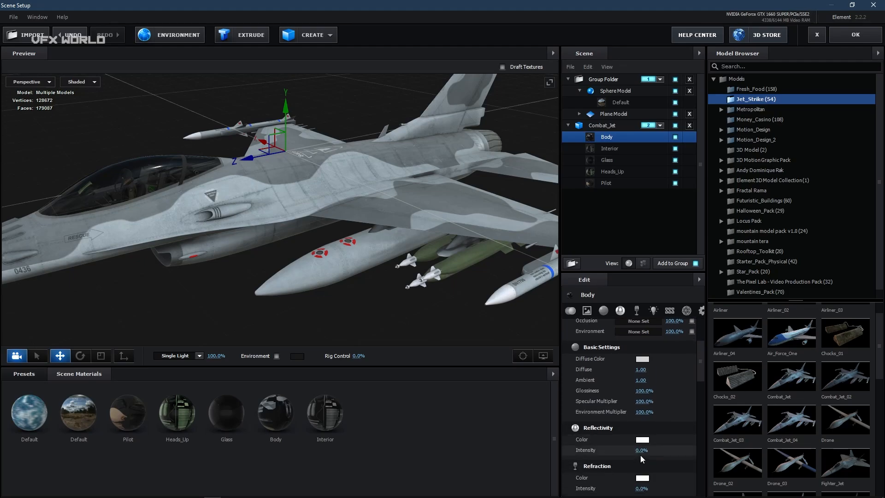
{"action": "scroll", "coordinate": [668, 413], "scroll_direction": "up", "scroll_amount": 2}
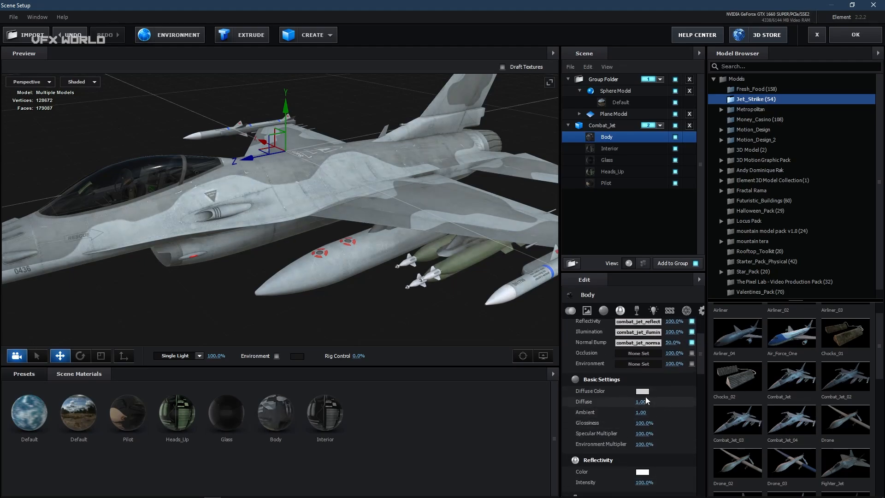
Darken the Body material's Diffuse Color to the grey 717171.
{"action": "left_click", "coordinate": [642, 471]}
{"action": "left_click", "coordinate": [561, 384]}
{"action": "left_click_drag", "start_coordinate": [560, 387], "coordinate": [555, 416]}
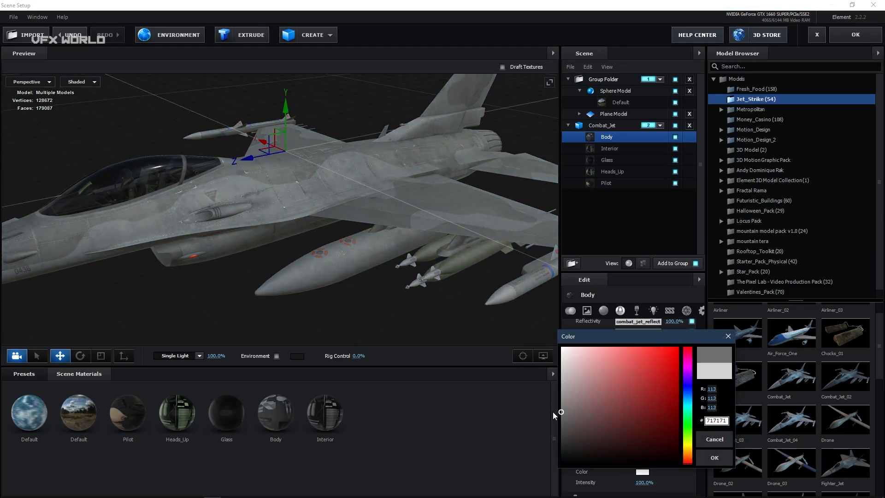
{"action": "left_click", "coordinate": [715, 458]}
Adjust the input levels of the Body's reflectivity texture, setting the midpoint to 0.36 and lowering the white point.
{"action": "mouse_move", "coordinate": [332, 273]}
{"action": "left_mouse_down"}
{"action": "mouse_move", "coordinate": [342, 275]}
{"action": "mouse_move", "coordinate": [360, 236]}
{"action": "mouse_move", "coordinate": [345, 275]}
{"action": "left_mouse_up"}
{"action": "scroll", "coordinate": [626, 388], "scroll_direction": "up", "scroll_amount": 4}
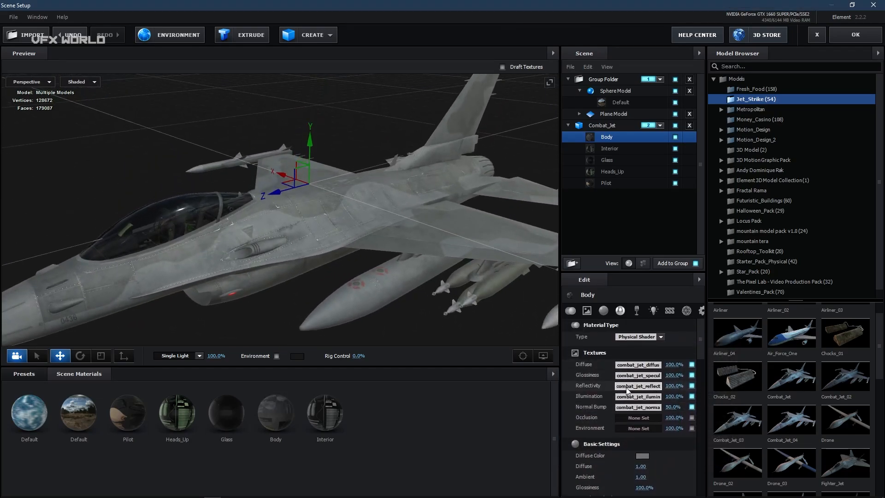
{"action": "left_click", "coordinate": [626, 389]}
{"action": "left_click_drag", "start_coordinate": [711, 452], "coordinate": [687, 454]}
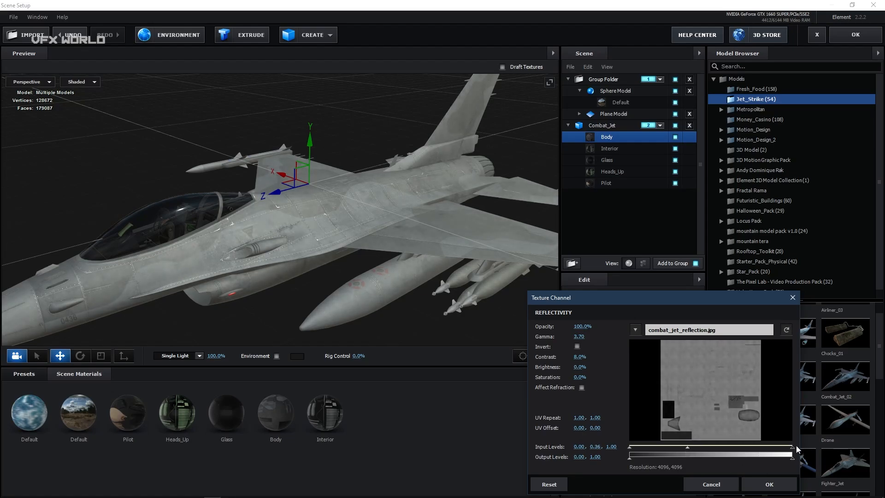
{"action": "left_click_drag", "start_coordinate": [791, 447], "coordinate": [769, 447]}
{"action": "left_click", "coordinate": [774, 483]}
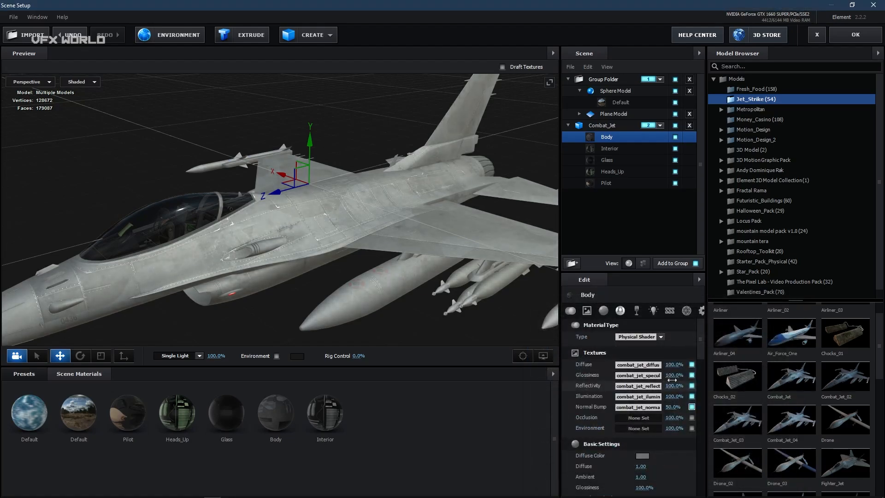
Adjust the input levels of the Body's glossiness texture, setting the white point to 0.90 and shifting the midpoint.
{"action": "left_click", "coordinate": [656, 375]}
{"action": "left_click_drag", "start_coordinate": [702, 439], "coordinate": [678, 444]}
{"action": "left_click_drag", "start_coordinate": [797, 440], "coordinate": [777, 443]}
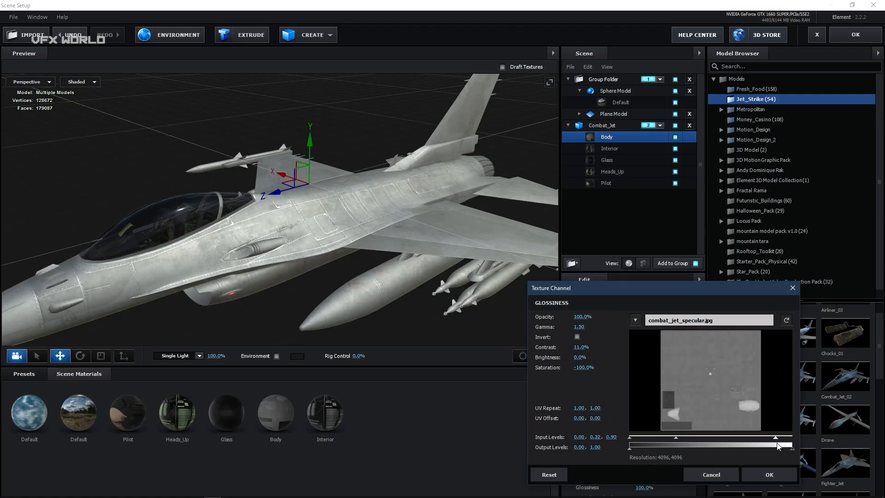
{"action": "mouse_move", "coordinate": [687, 438]}
{"action": "left_mouse_down"}
{"action": "mouse_move", "coordinate": [723, 438]}
{"action": "mouse_move", "coordinate": [697, 438]}
{"action": "left_mouse_up"}
{"action": "left_click", "coordinate": [764, 471]}
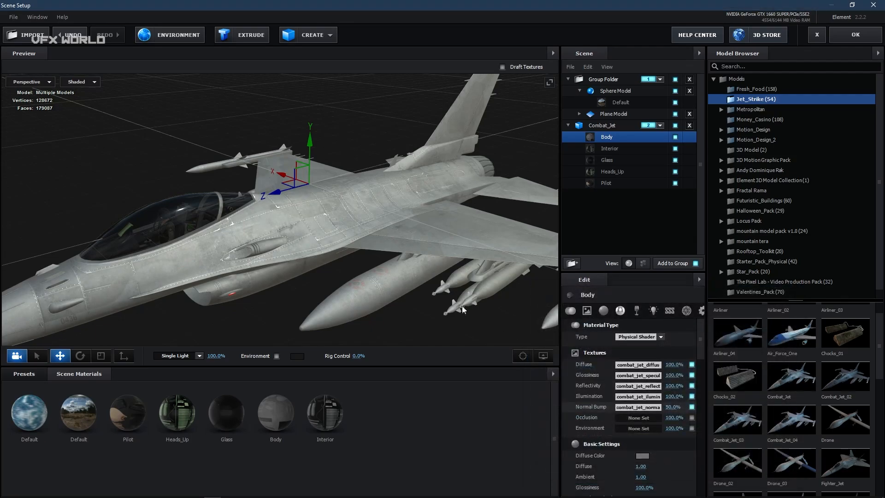
Lower the Body material's Glossiness texture amount to 80%.
{"action": "left_click_drag", "start_coordinate": [438, 281], "coordinate": [346, 272]}
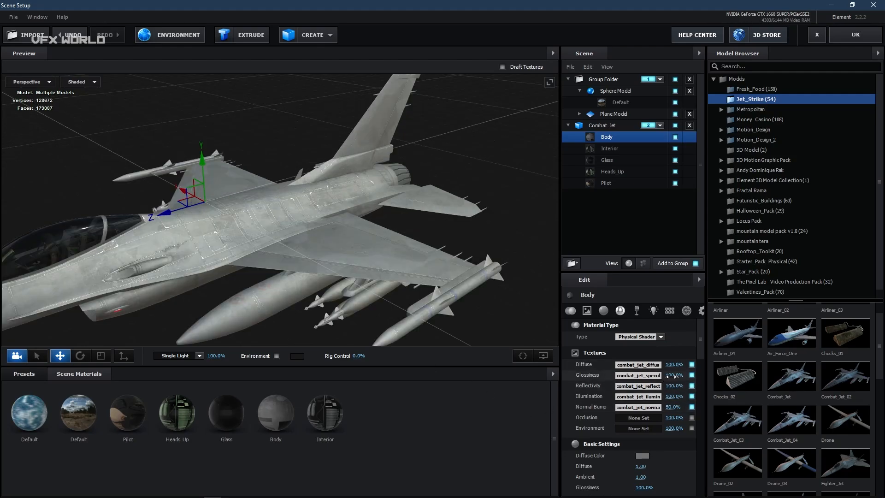
{"action": "left_click_drag", "start_coordinate": [674, 375], "coordinate": [661, 377]}
{"action": "scroll", "coordinate": [193, 264], "scroll_direction": "down", "scroll_amount": 2}
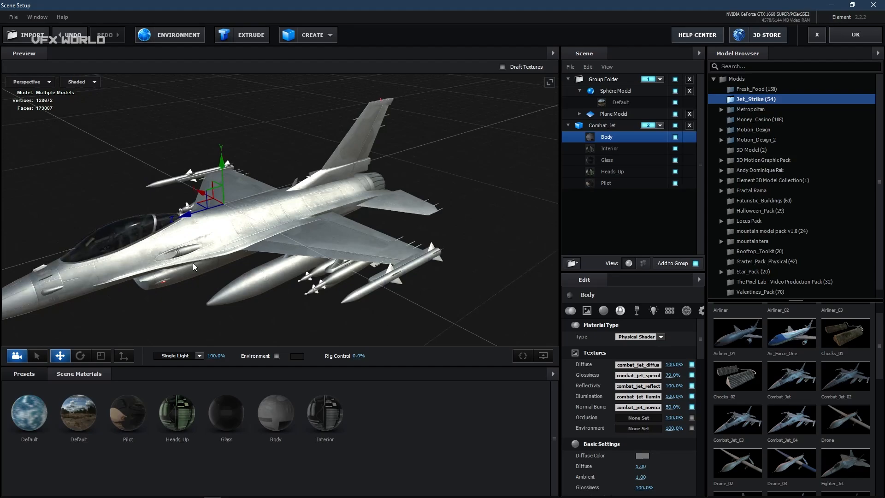
{"action": "left_click_drag", "start_coordinate": [193, 266], "coordinate": [499, 281]}
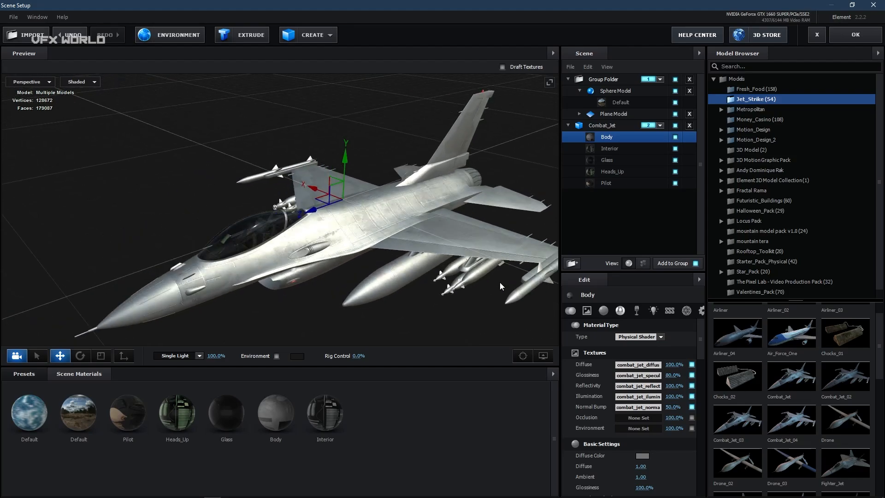
Set the Reflectivity Intensity of the water plane's Default material to 22%.
{"action": "left_click", "coordinate": [637, 117]}
{"action": "left_click", "coordinate": [579, 114]}
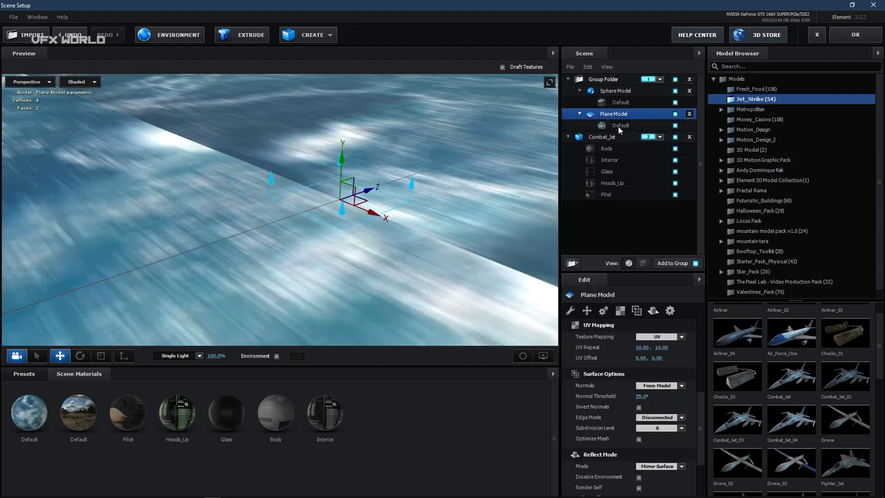
{"action": "left_click", "coordinate": [618, 126]}
{"action": "left_click_drag", "start_coordinate": [429, 258], "coordinate": [456, 324]}
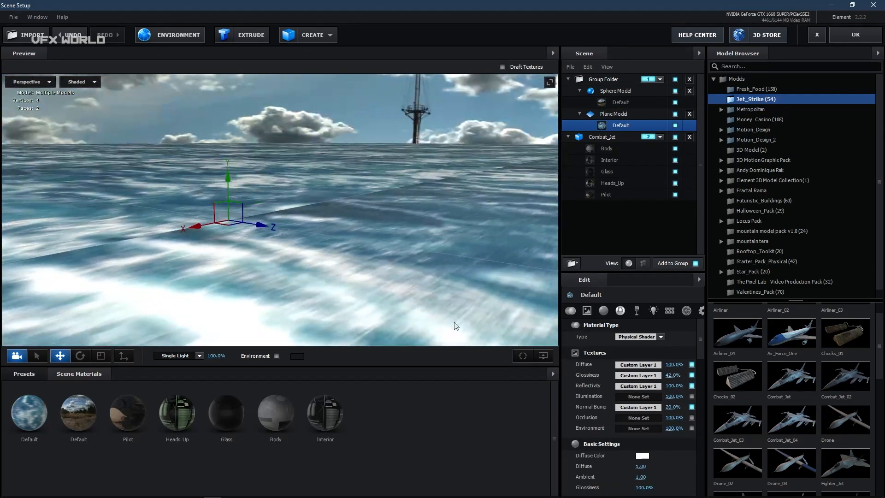
{"action": "scroll", "coordinate": [606, 405], "scroll_direction": "down", "scroll_amount": 5}
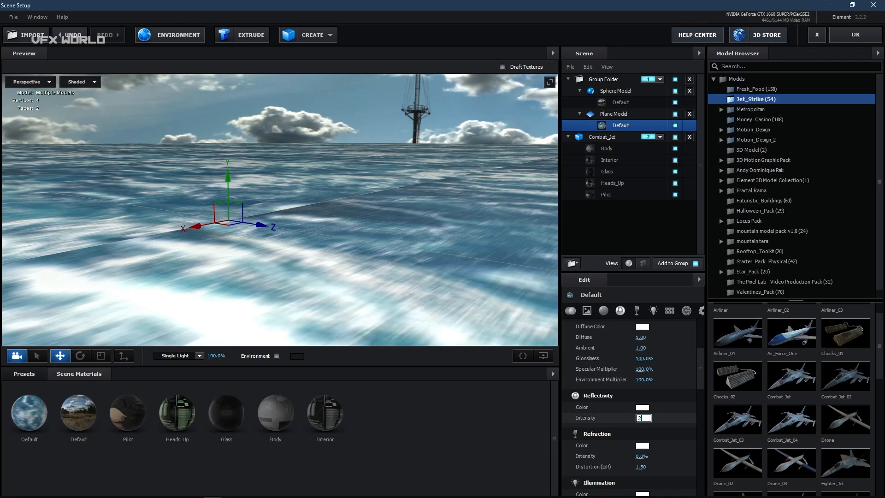
{"action": "left_click_drag", "start_coordinate": [410, 330], "coordinate": [362, 313]}
{"action": "left_click_drag", "start_coordinate": [308, 286], "coordinate": [338, 273]}
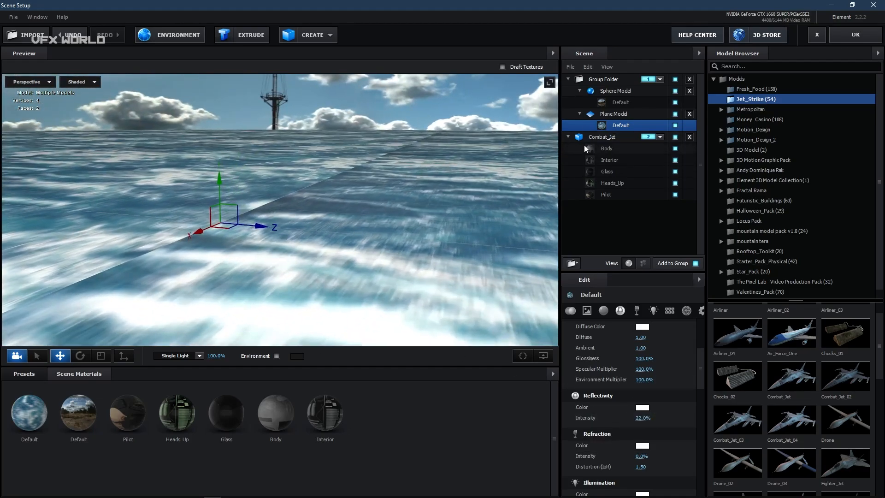
Check which Reflect Mode is assigned to the plane model.
{"action": "left_click", "coordinate": [615, 114]}
{"action": "right_click", "coordinate": [615, 114]}
{"action": "mouse_move", "coordinate": [654, 189]}
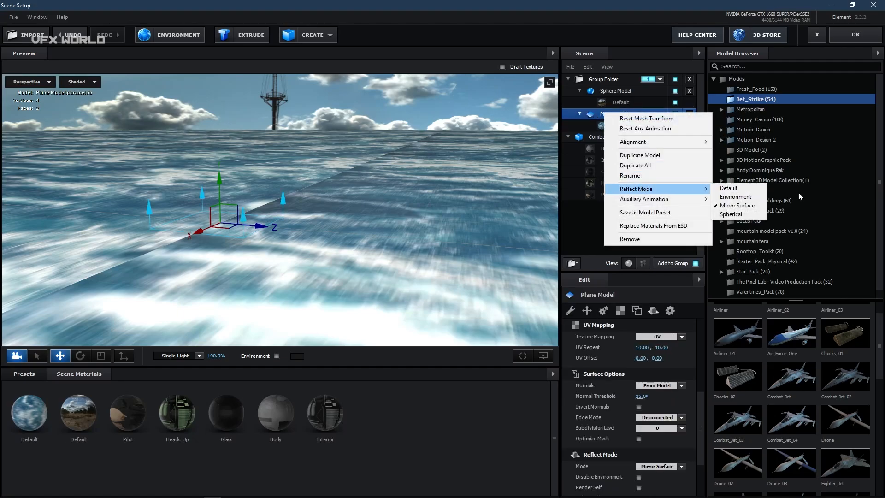
{"action": "left_click", "coordinate": [575, 234]}
{"action": "left_click_drag", "start_coordinate": [432, 219], "coordinate": [436, 218]}
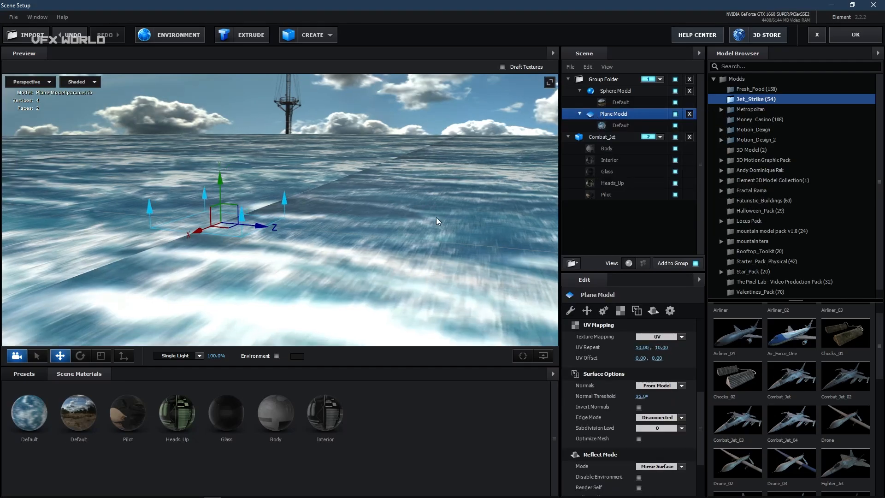
Move the sky sphere model down along its Y axis relative to the water plane.
{"action": "left_click", "coordinate": [603, 92]}
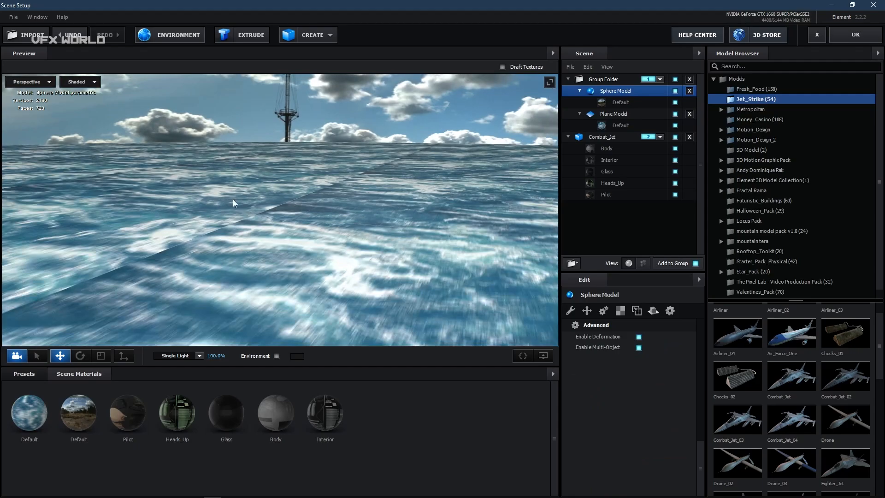
{"action": "left_click_drag", "start_coordinate": [284, 204], "coordinate": [545, 211]}
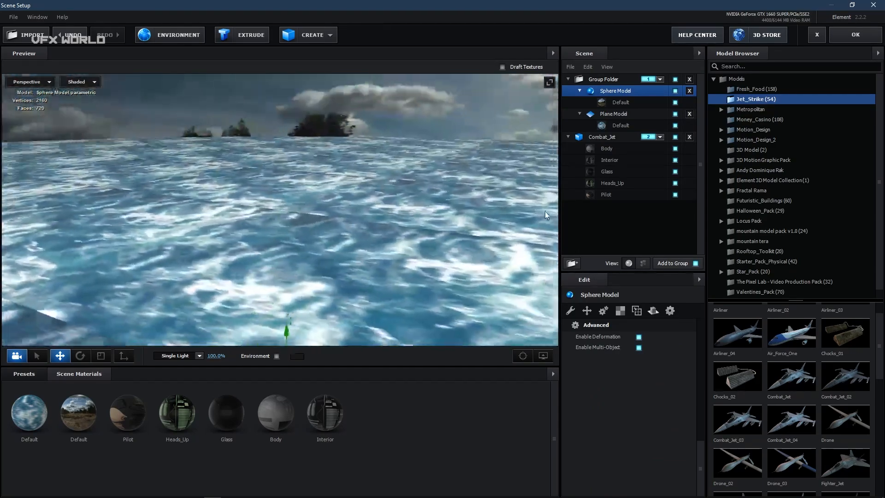
{"action": "left_click_drag", "start_coordinate": [287, 330], "coordinate": [288, 394]}
{"action": "scroll", "coordinate": [238, 271], "scroll_direction": "down", "scroll_amount": 5}
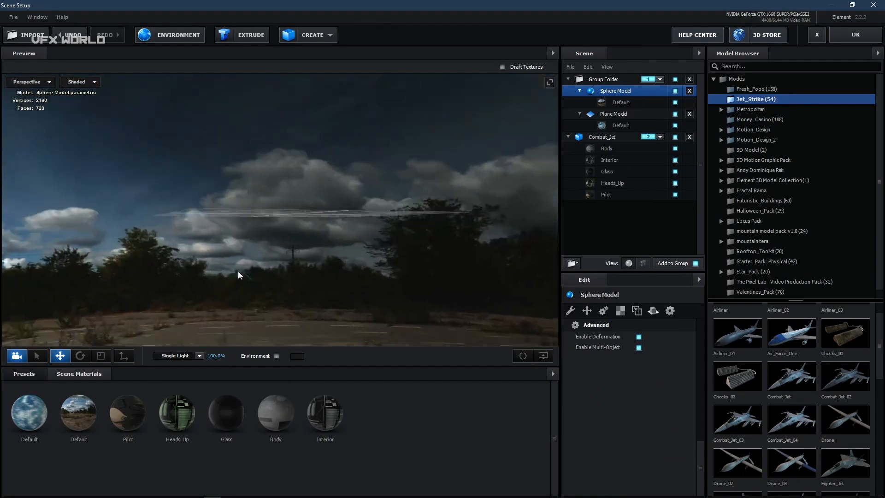
{"action": "scroll", "coordinate": [238, 271], "scroll_direction": "up", "scroll_amount": 5}
{"action": "left_click_drag", "start_coordinate": [238, 272], "coordinate": [350, 287]}
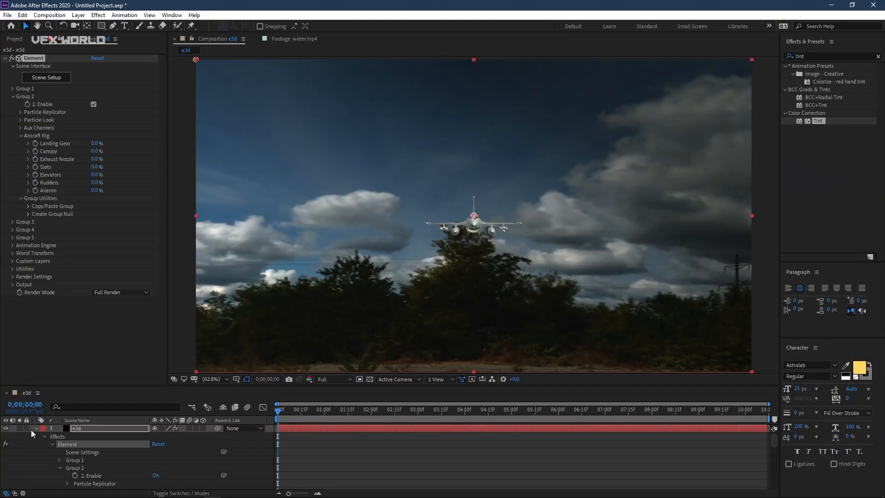
Add a new camera named Camera 1 with the 24mm preset to the composition.
{"action": "left_click", "coordinate": [34, 428]}
{"action": "right_click", "coordinate": [141, 459]}
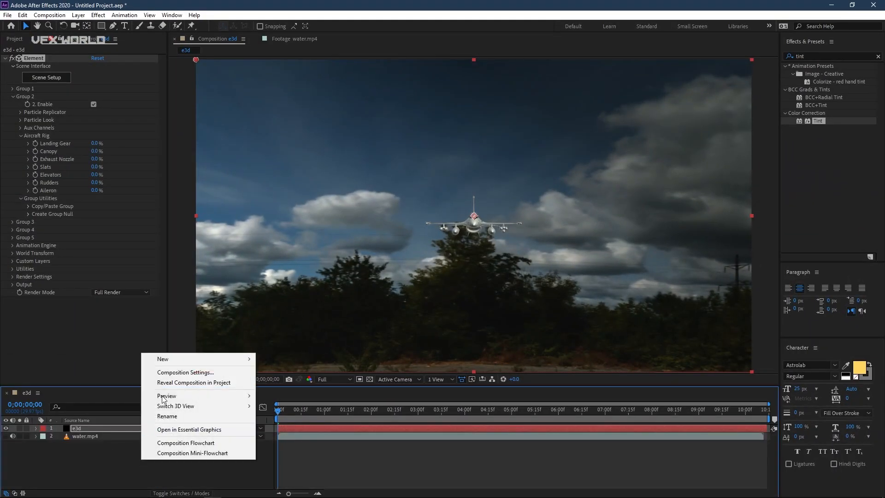
{"action": "mouse_move", "coordinate": [178, 361]}
{"action": "left_click", "coordinate": [315, 401]}
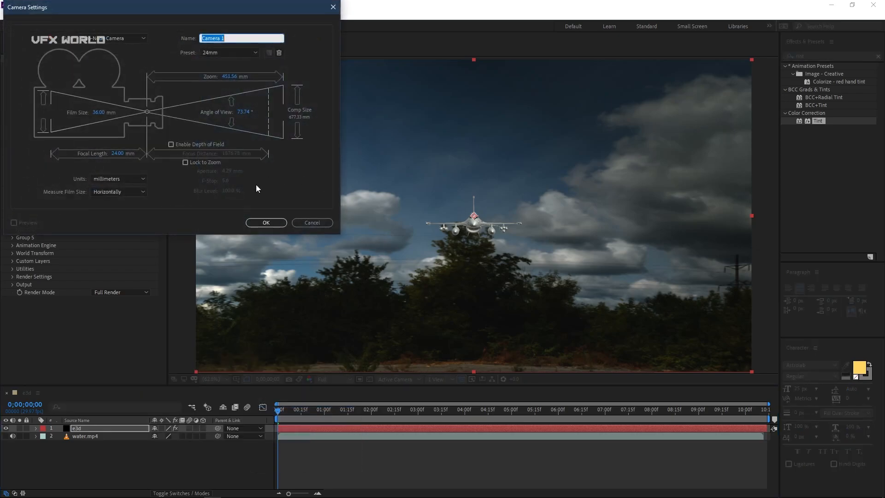
{"action": "left_click", "coordinate": [231, 53]}
{"action": "left_click", "coordinate": [231, 54]}
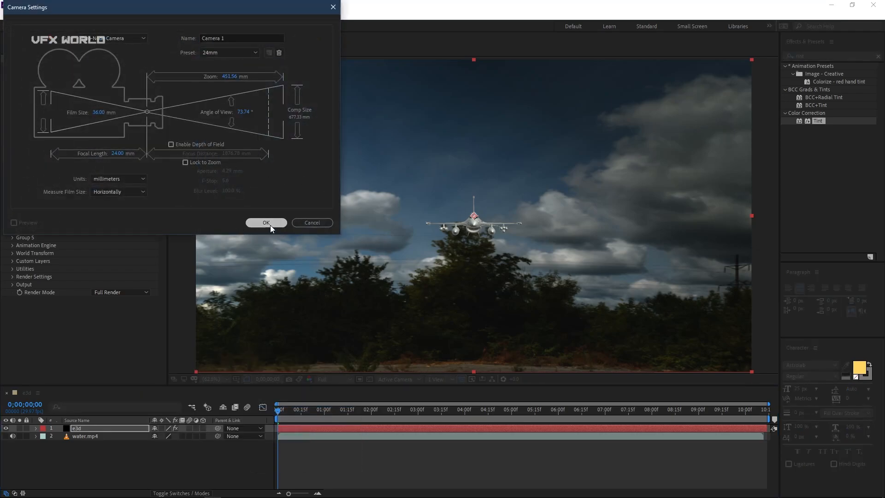
{"action": "left_click", "coordinate": [270, 224]}
Orbit the camera around the scene to look down over the ocean surface and the jet.
{"action": "key", "text": "c"}
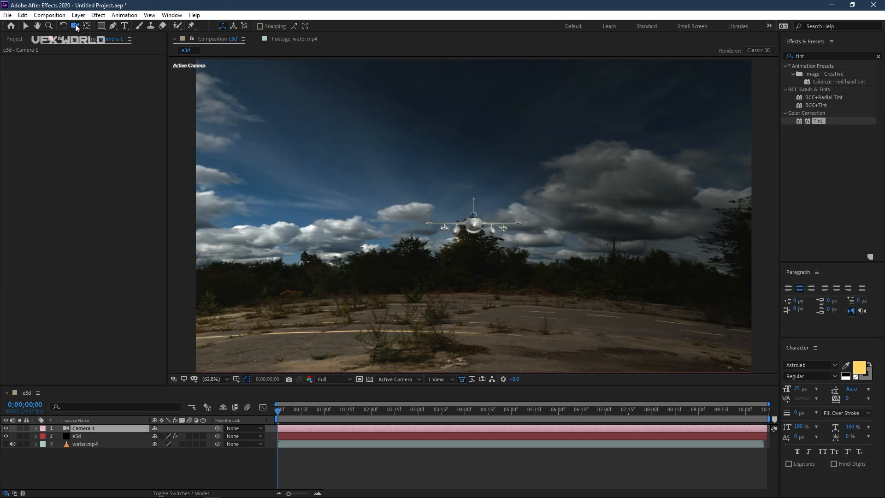
{"action": "left_click", "coordinate": [509, 250]}
{"action": "left_click_drag", "start_coordinate": [508, 249], "coordinate": [569, 274]}
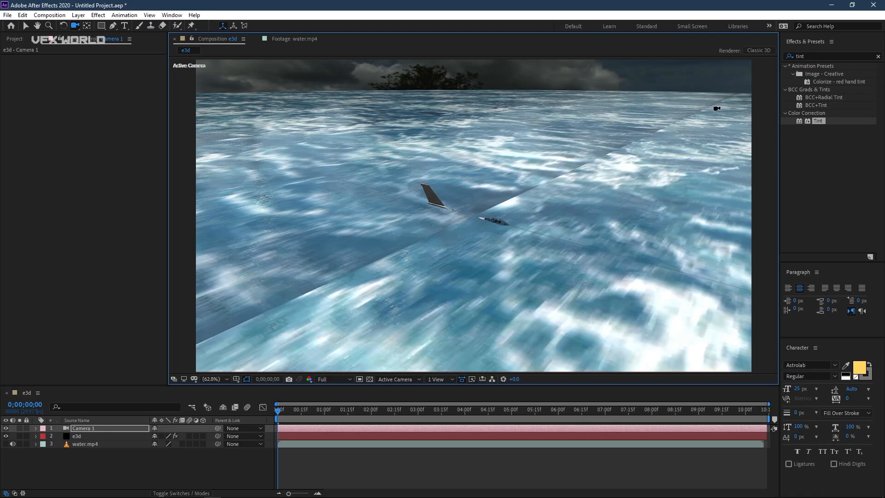
Create a group null for Element's Group 2 on the e3d layer and rename it flight.
{"action": "left_click", "coordinate": [100, 437]}
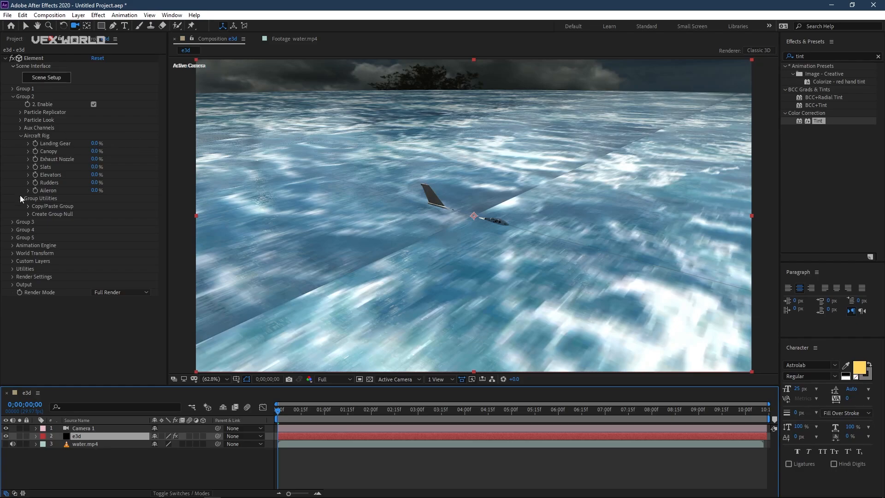
{"action": "left_click", "coordinate": [29, 215]}
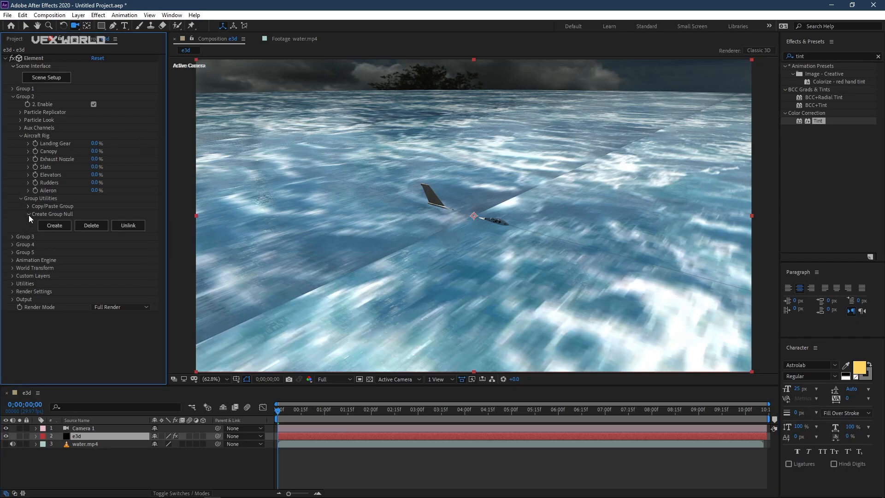
{"action": "left_click", "coordinate": [47, 226]}
{"action": "left_click", "coordinate": [97, 428]}
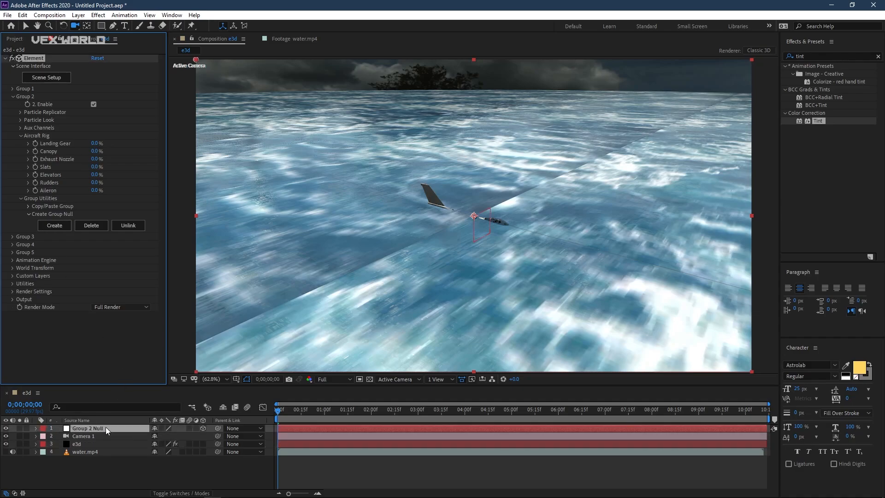
{"action": "right_click", "coordinate": [104, 429]}
{"action": "left_click", "coordinate": [134, 410]}
{"action": "type", "text": "f"}
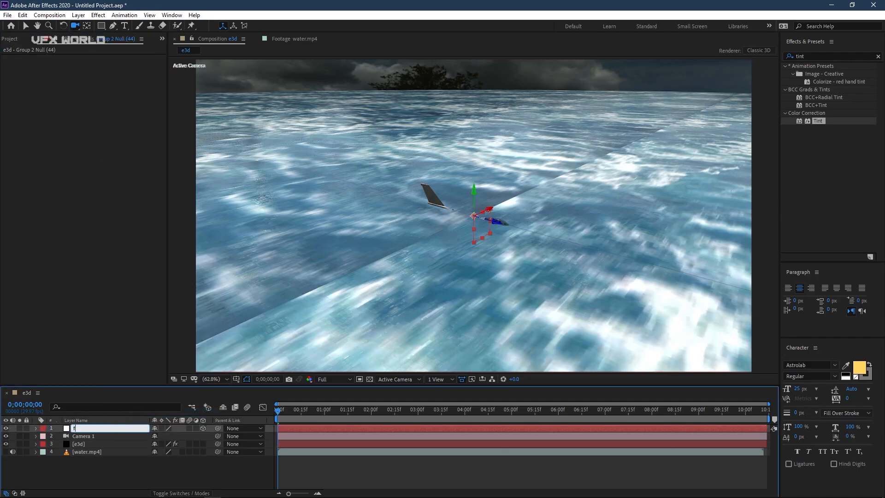
{"action": "type", "text": "light"}
{"action": "key", "text": "Return"}
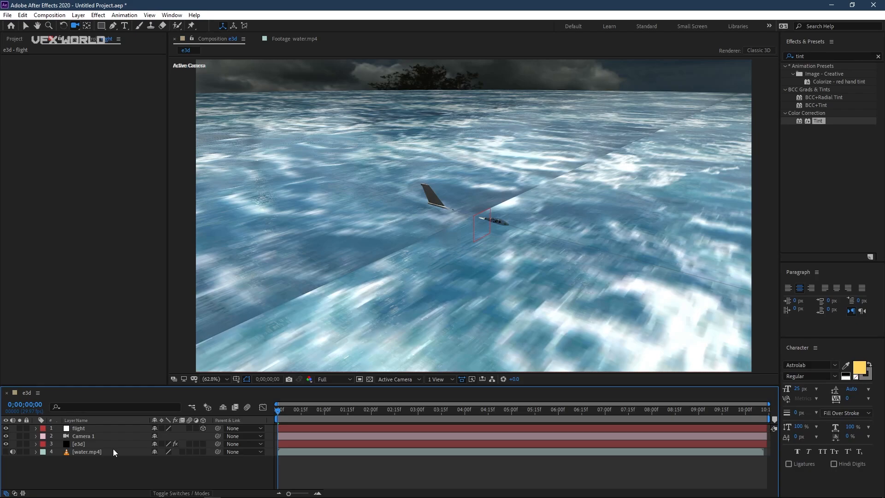
Create a group null for Element's Group 1 on the e3d layer and rename it water.
{"action": "left_click", "coordinate": [90, 442]}
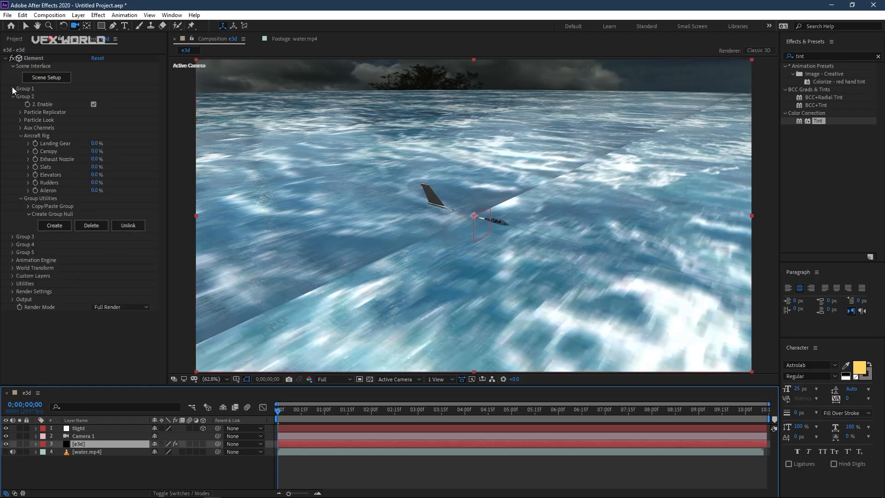
{"action": "left_click", "coordinate": [12, 88]}
{"action": "left_click", "coordinate": [28, 143]}
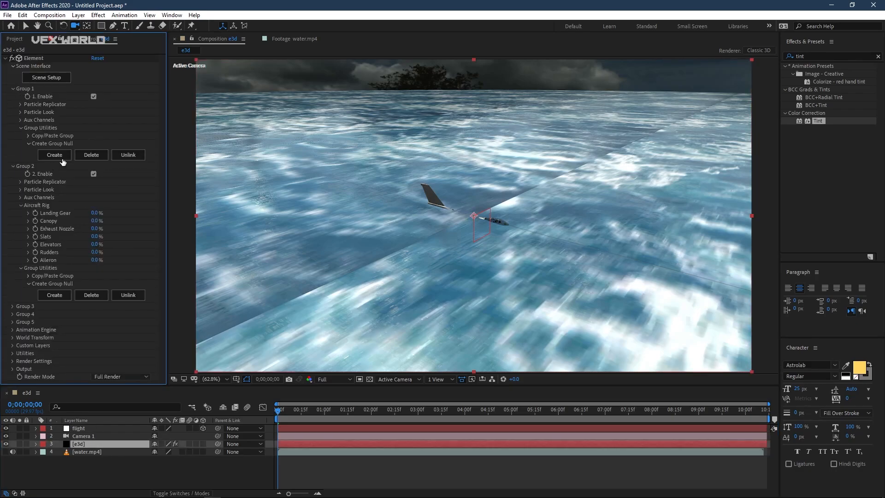
{"action": "left_click", "coordinate": [54, 158]}
{"action": "right_click", "coordinate": [130, 426]}
{"action": "left_click", "coordinate": [143, 412]}
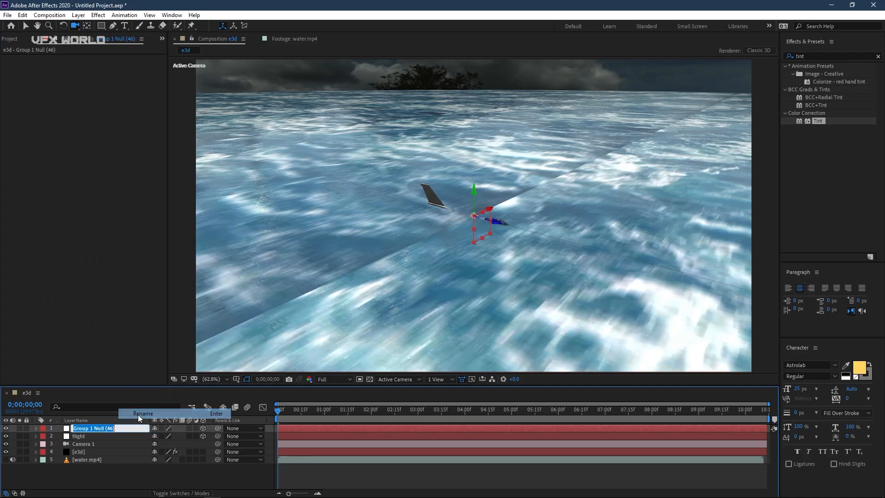
{"action": "type", "text": "water"}
{"action": "left_click", "coordinate": [146, 477]}
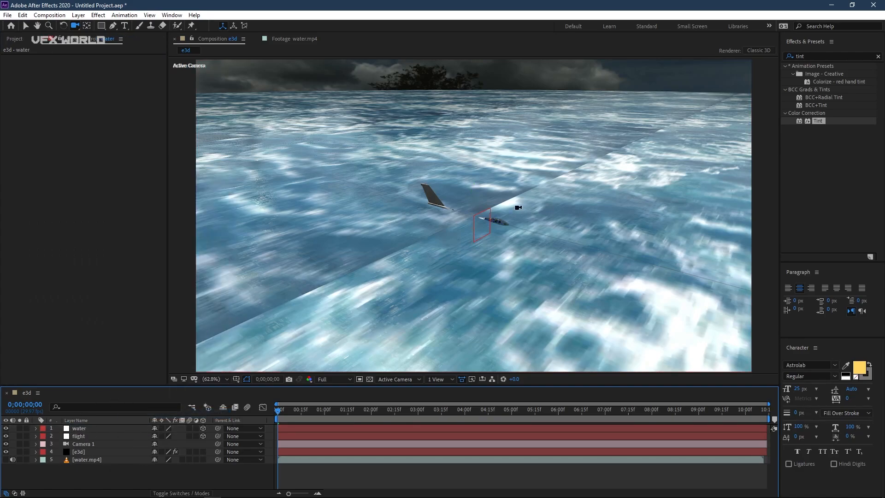
Raise the jet above the water by setting the flight null's Y position to 421, and lower the preview resolution to Half.
{"action": "left_click", "coordinate": [90, 438]}
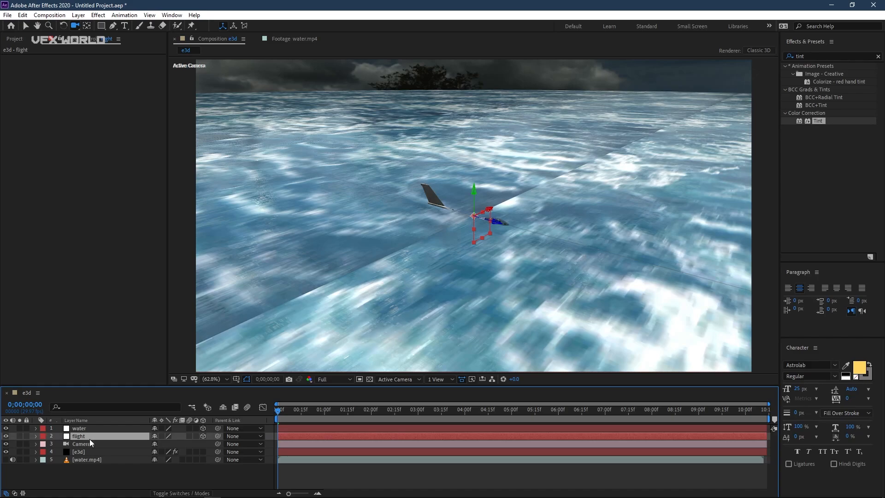
{"action": "key", "text": "p"}
{"action": "left_click_drag", "start_coordinate": [168, 444], "coordinate": [317, 366]}
{"action": "left_click", "coordinate": [332, 379]}
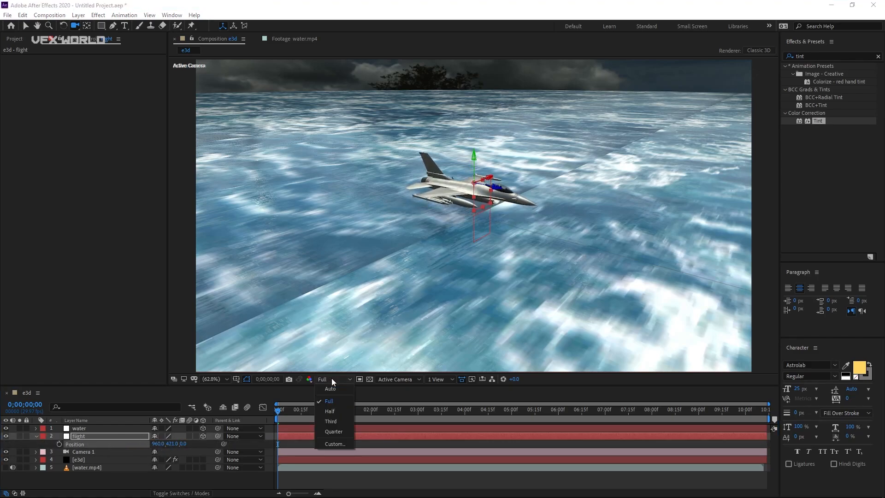
{"action": "left_click", "coordinate": [331, 405]}
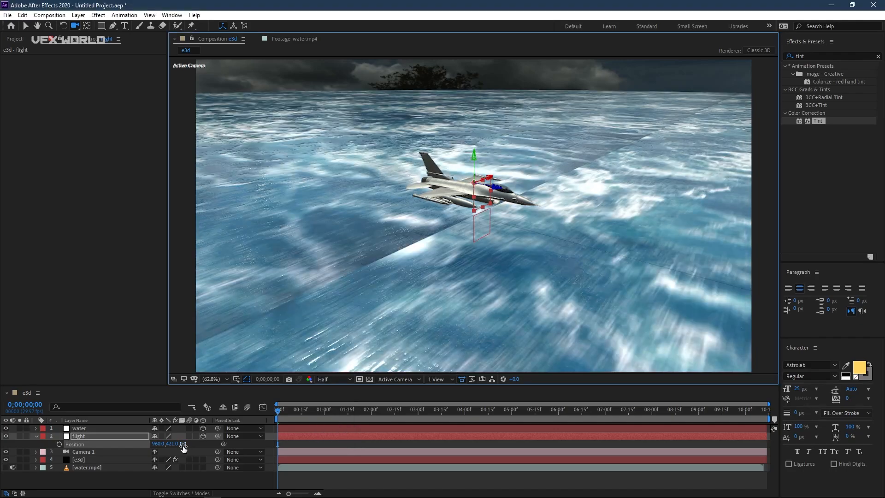
Set the flight null's Y Rotation to 90° and orbit the camera slightly around the jet.
{"action": "key", "text": "r"}
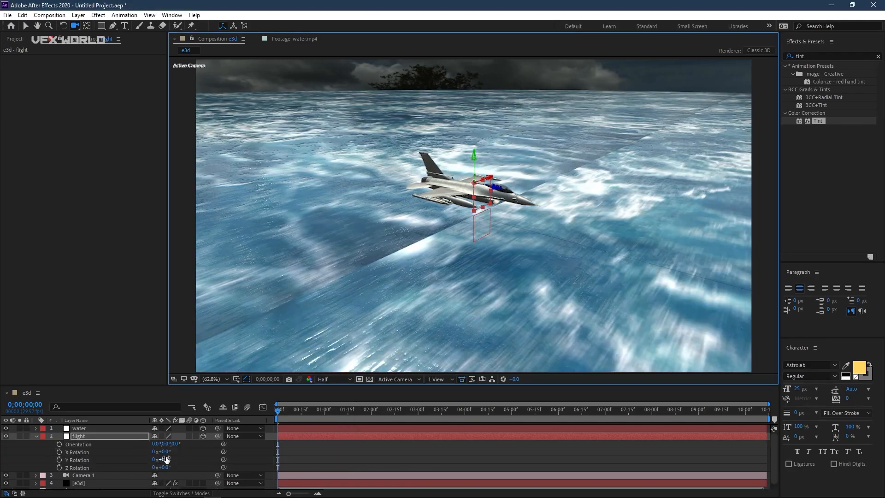
{"action": "left_click", "coordinate": [166, 459]}
{"action": "type", "text": "90"}
{"action": "key", "text": "Return"}
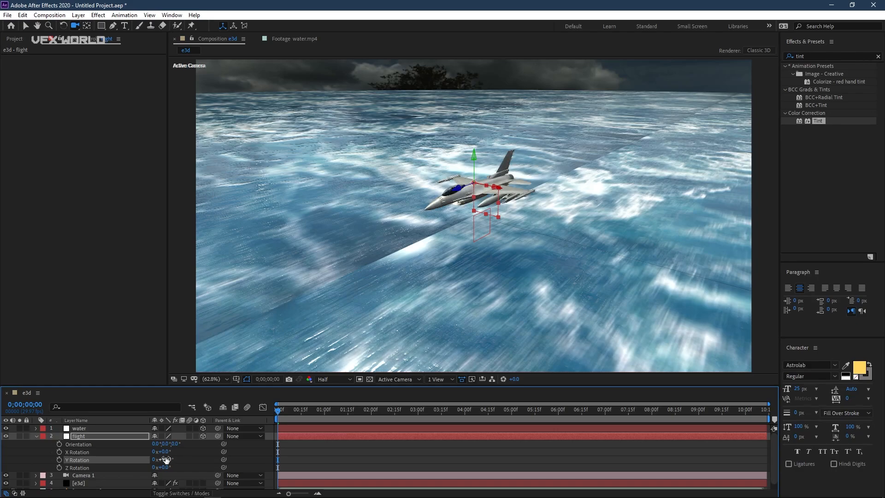
{"action": "left_click_drag", "start_coordinate": [446, 276], "coordinate": [433, 273]}
Shift the water null along its Z axis to a Z position of -428.
{"action": "left_click", "coordinate": [110, 429]}
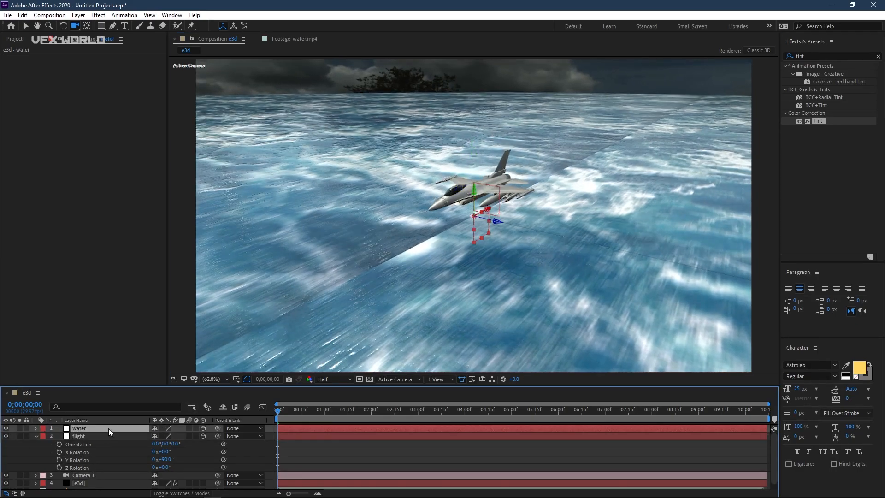
{"action": "key", "text": "p"}
{"action": "mouse_move", "coordinate": [183, 436]}
{"action": "left_mouse_down"}
{"action": "mouse_move", "coordinate": [1, 432]}
{"action": "mouse_move", "coordinate": [176, 436]}
{"action": "mouse_move", "coordinate": [166, 436]}
{"action": "left_mouse_up"}
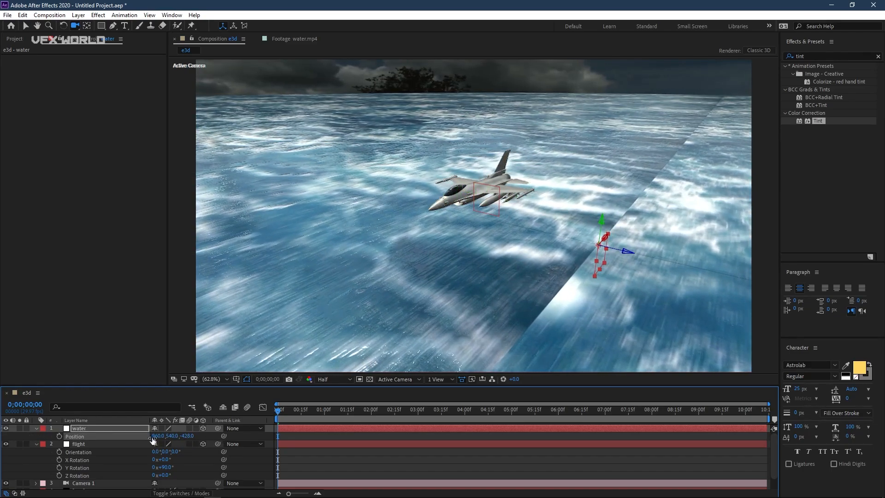
Move the flight null along its Z axis to a Z position of 411.
{"action": "left_click", "coordinate": [126, 444]}
{"action": "key", "text": "p"}
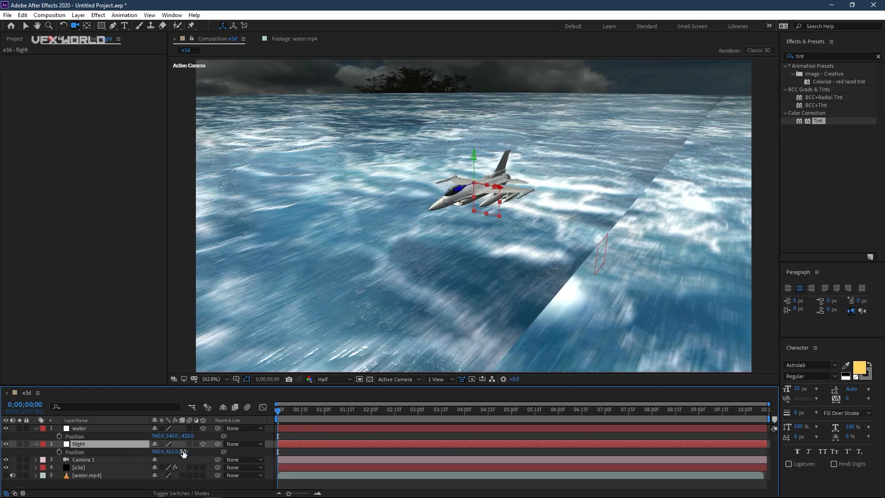
{"action": "left_click_drag", "start_coordinate": [183, 453], "coordinate": [357, 436]}
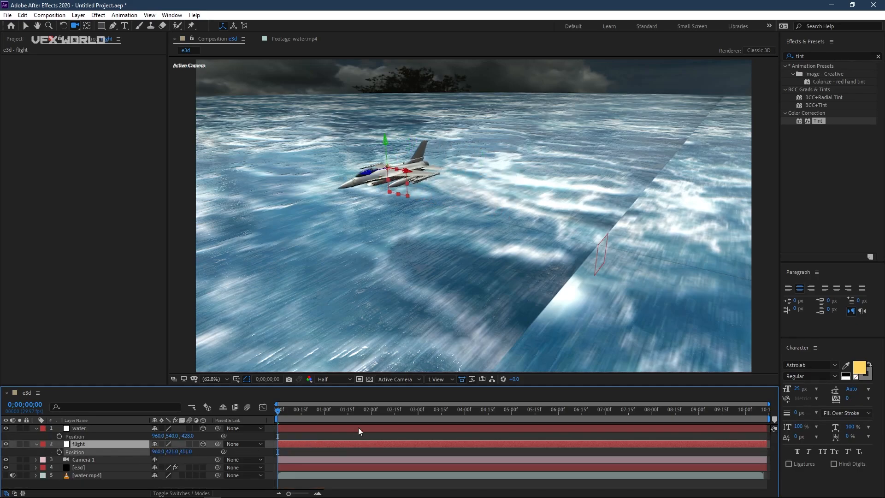
Frame the jet over the ocean with the camera, fit the composition view, and scrub through the timeline to preview the scene.
{"action": "left_click_drag", "start_coordinate": [511, 246], "coordinate": [634, 265]}
{"action": "left_click_drag", "start_coordinate": [564, 235], "coordinate": [594, 187]}
{"action": "left_click_drag", "start_coordinate": [590, 243], "coordinate": [565, 227]}
{"action": "scroll", "coordinate": [604, 245], "scroll_direction": "up", "scroll_amount": 1}
{"action": "scroll", "coordinate": [526, 253], "scroll_direction": "down", "scroll_amount": 1}
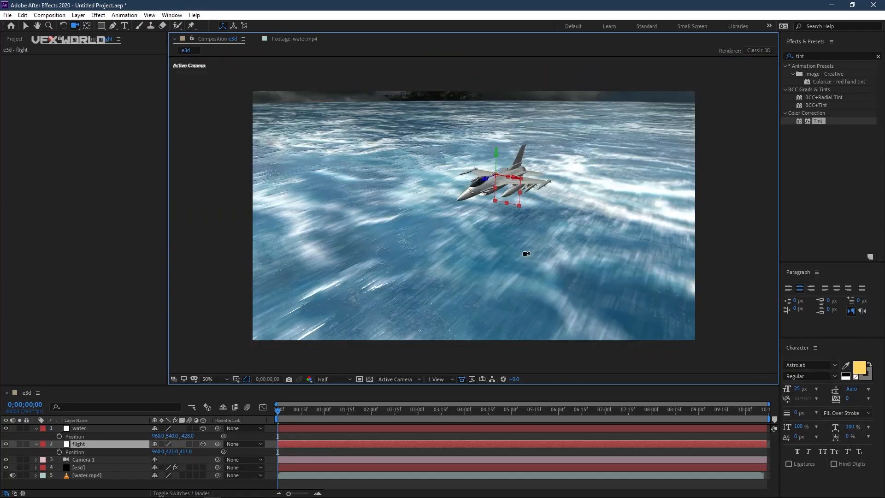
{"action": "left_click", "coordinate": [216, 378]}
{"action": "left_click", "coordinate": [222, 227]}
{"action": "left_click_drag", "start_coordinate": [500, 196], "coordinate": [515, 256]}
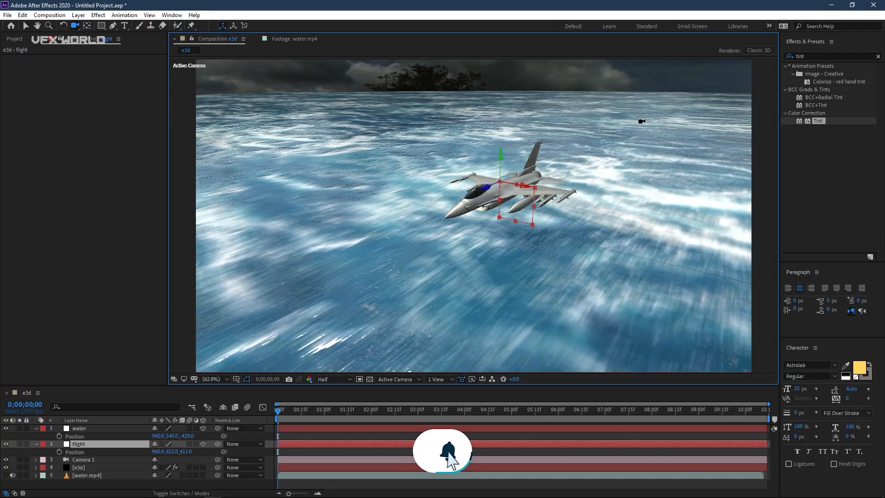
{"action": "left_click_drag", "start_coordinate": [641, 168], "coordinate": [641, 169]}
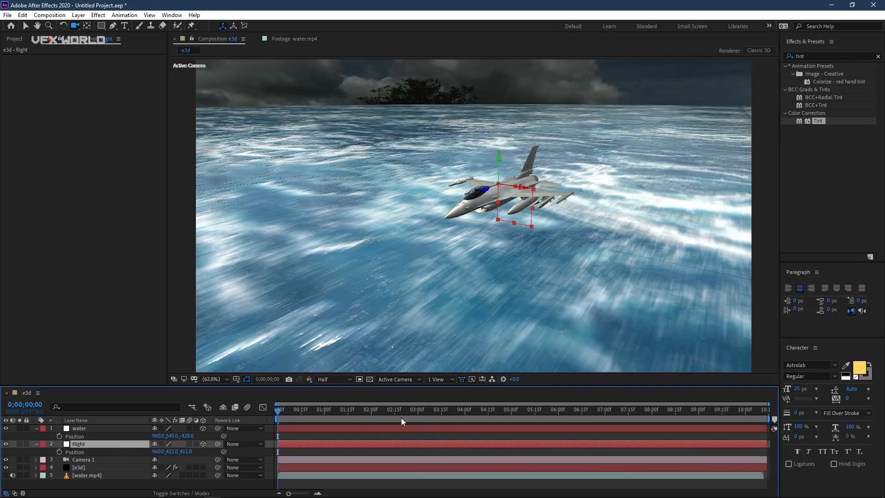
{"action": "left_click_drag", "start_coordinate": [395, 411], "coordinate": [855, 392]}
{"action": "key", "text": "Home"}
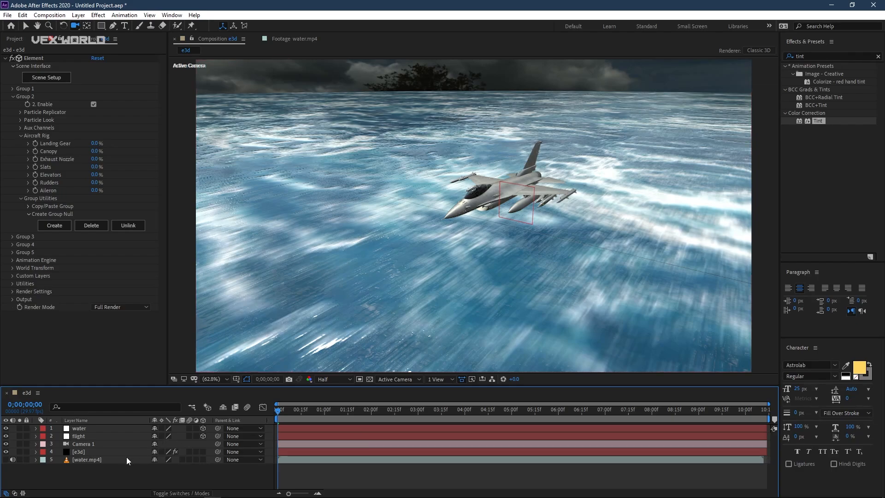
Disable Group 1 in the e3d layer's Element effect to hide the water and sky, and expose the Utilities settings.
{"action": "left_click", "coordinate": [108, 452]}
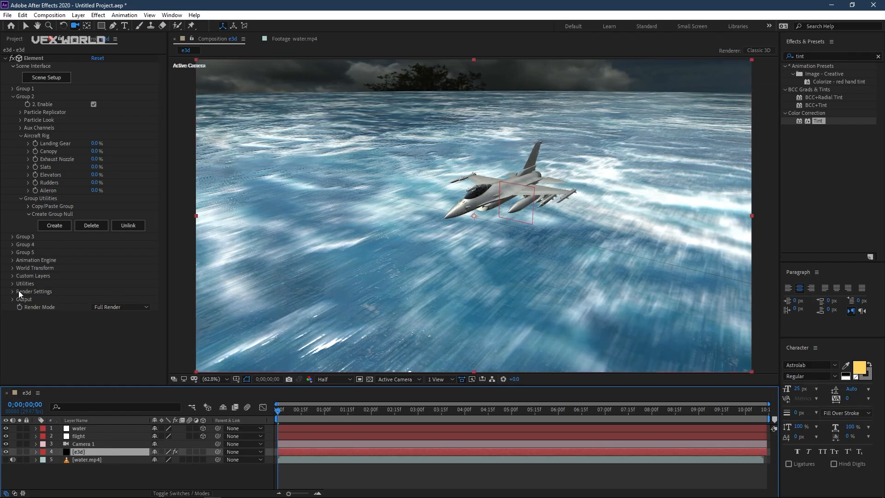
{"action": "left_click", "coordinate": [13, 96]}
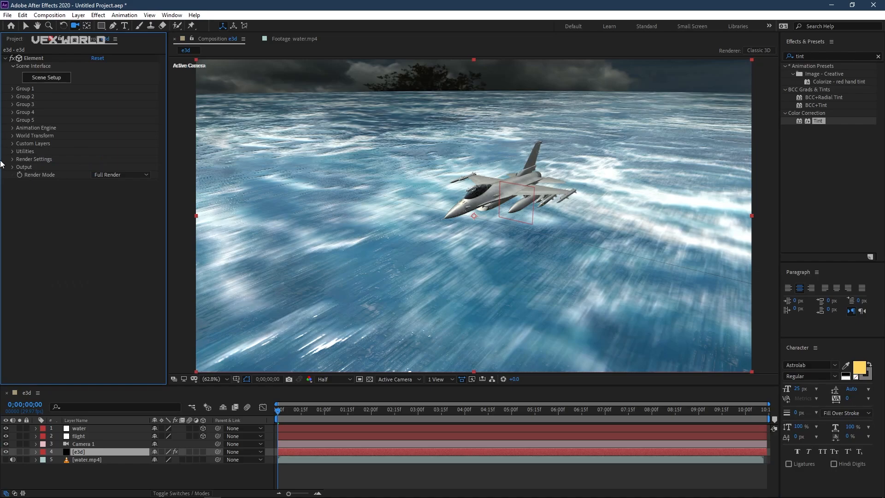
{"action": "left_click", "coordinate": [12, 152]}
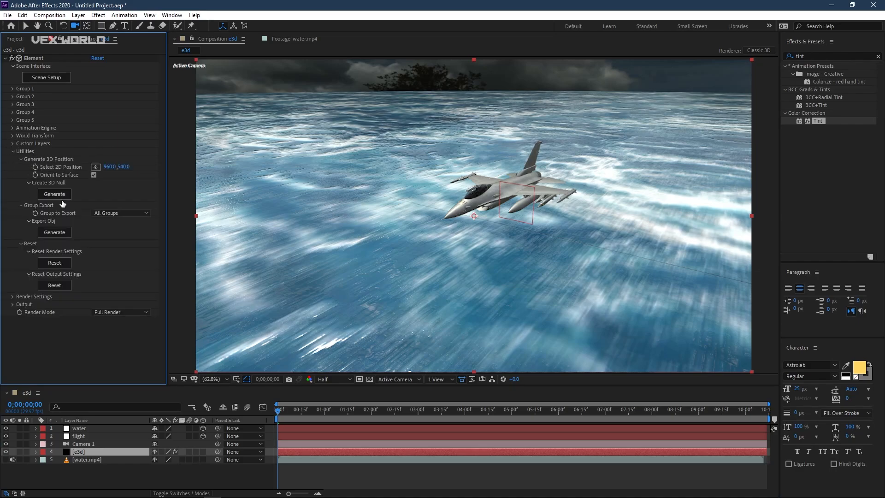
{"action": "left_click", "coordinate": [13, 89]}
{"action": "left_click", "coordinate": [94, 97]}
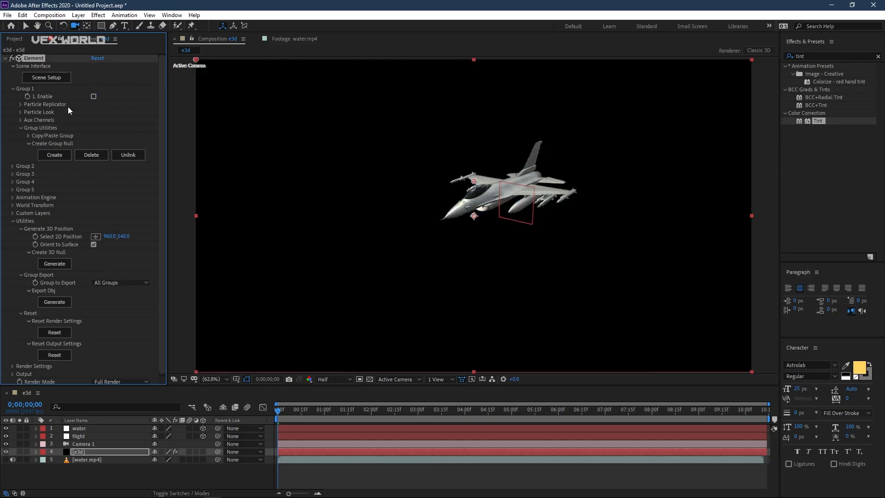
{"action": "left_click", "coordinate": [12, 89]}
Set the preview resolution to Full and orbit the camera behind the jet to face its exhaust nozzle.
{"action": "left_click", "coordinate": [335, 379]}
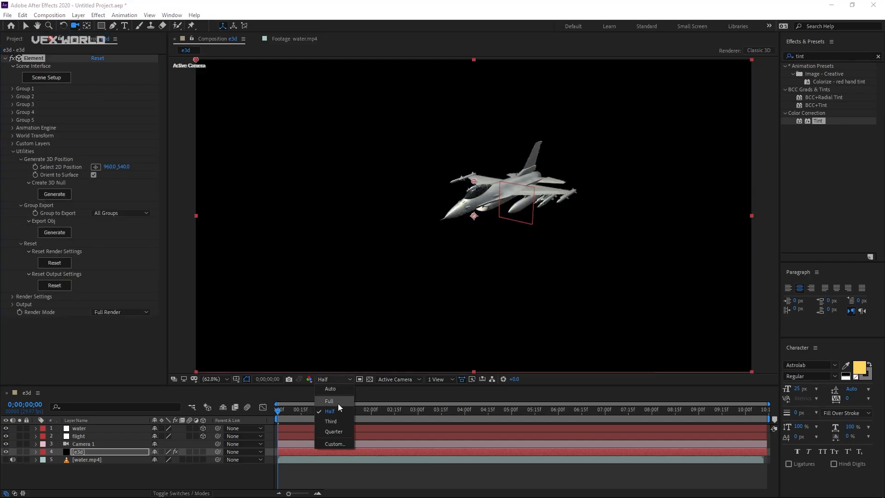
{"action": "left_click", "coordinate": [338, 406]}
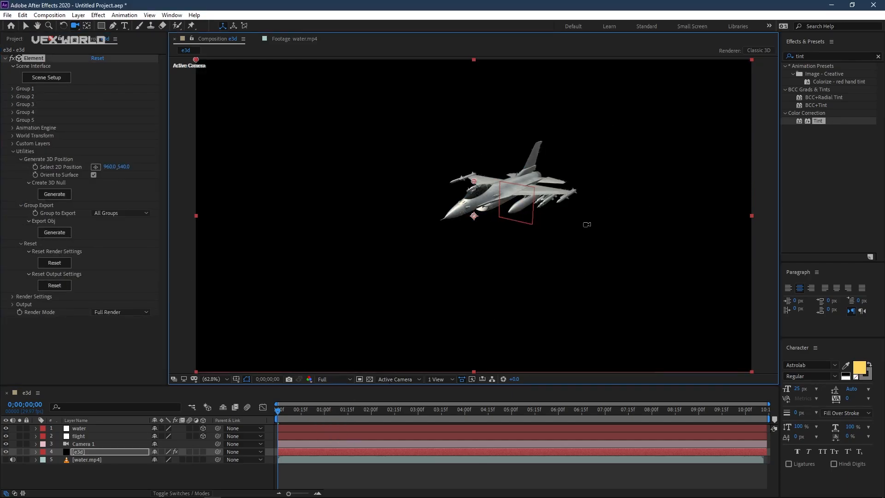
{"action": "left_click_drag", "start_coordinate": [586, 225], "coordinate": [424, 213]}
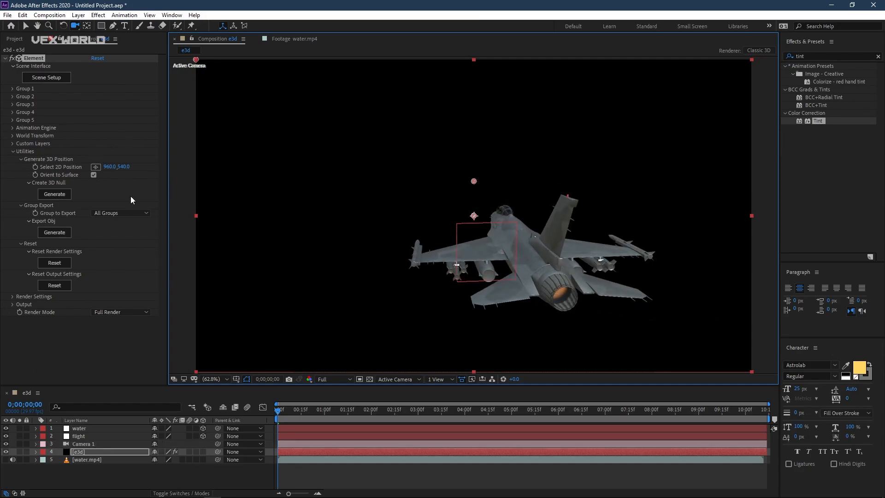
Generate a surface-oriented 3D null at the jet's left wingtip with Element's utilities and rename it smoke01.
{"action": "left_click", "coordinate": [96, 166]}
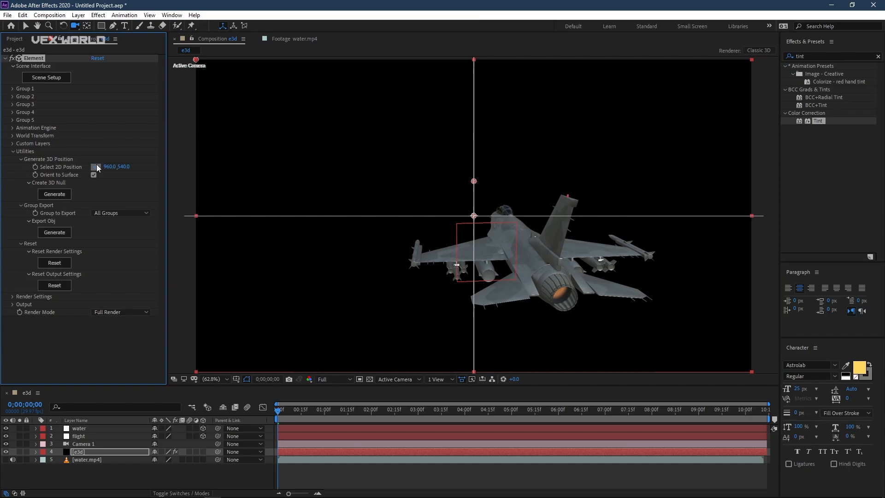
{"action": "left_click", "coordinate": [414, 264]}
{"action": "left_click", "coordinate": [62, 195]}
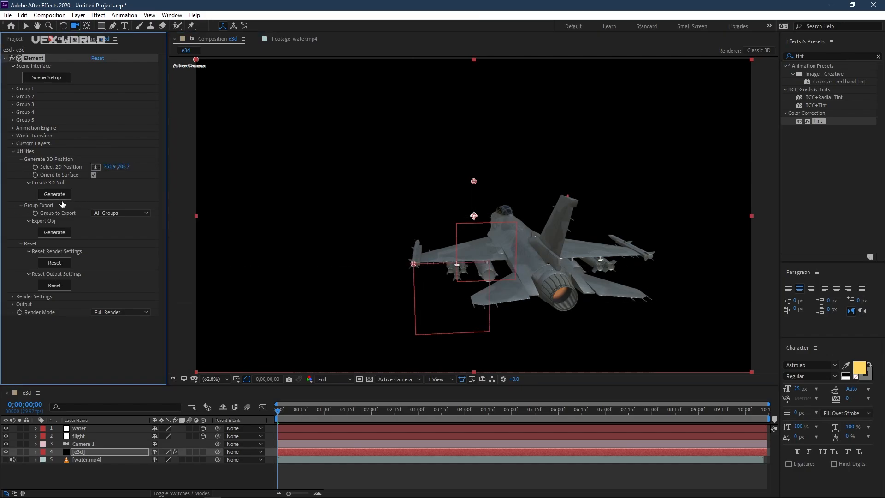
{"action": "mouse_move", "coordinate": [449, 306]}
{"action": "left_mouse_down"}
{"action": "mouse_move", "coordinate": [484, 309]}
{"action": "mouse_move", "coordinate": [434, 302]}
{"action": "mouse_move", "coordinate": [450, 320]}
{"action": "mouse_move", "coordinate": [453, 312]}
{"action": "left_mouse_up"}
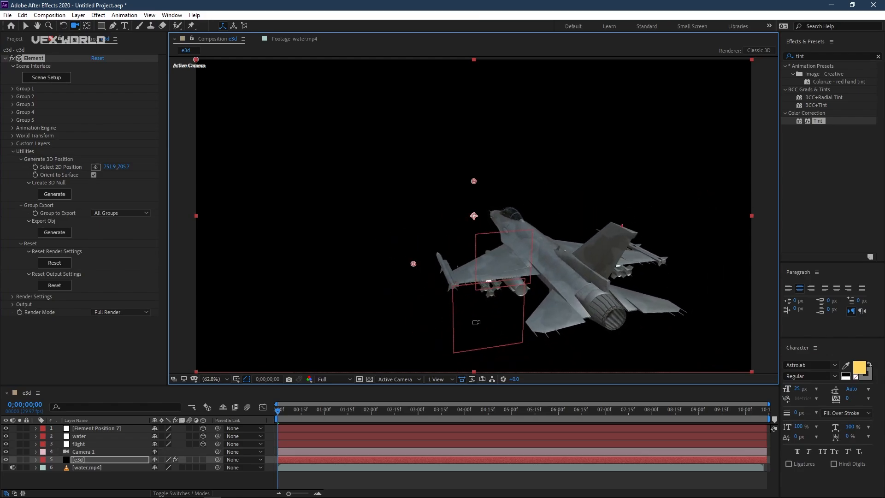
{"action": "right_click", "coordinate": [116, 430]}
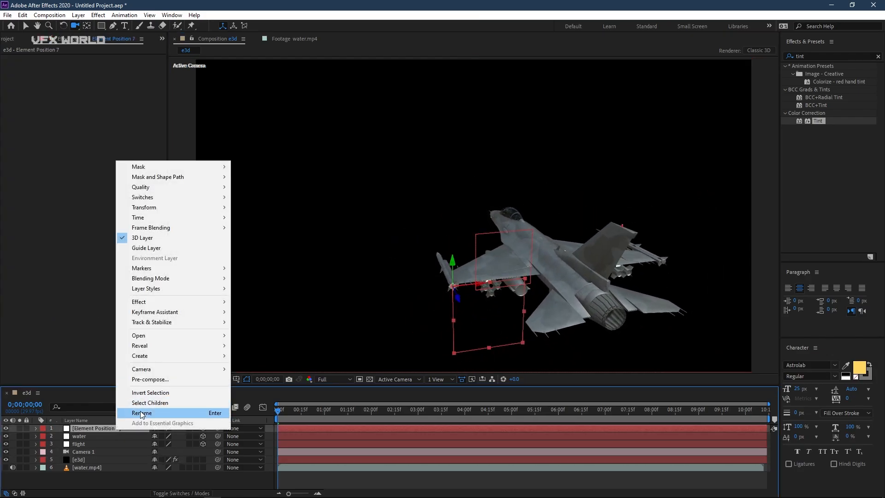
{"action": "left_click", "coordinate": [139, 416]}
{"action": "type", "text": "s"}
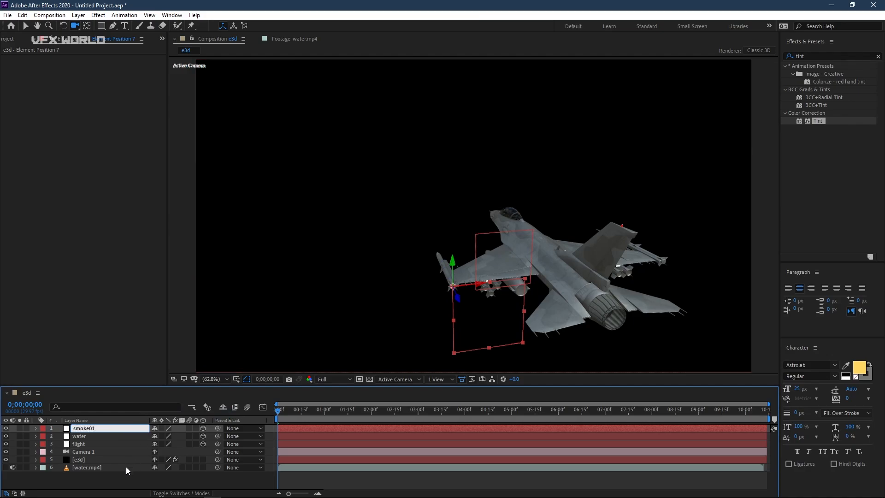
{"action": "type", "text": "moke01"}
{"action": "key", "text": "Return"}
Face the jet from directly behind and generate another 3D null at the centre of its exhaust nozzle.
{"action": "left_click", "coordinate": [74, 459]}
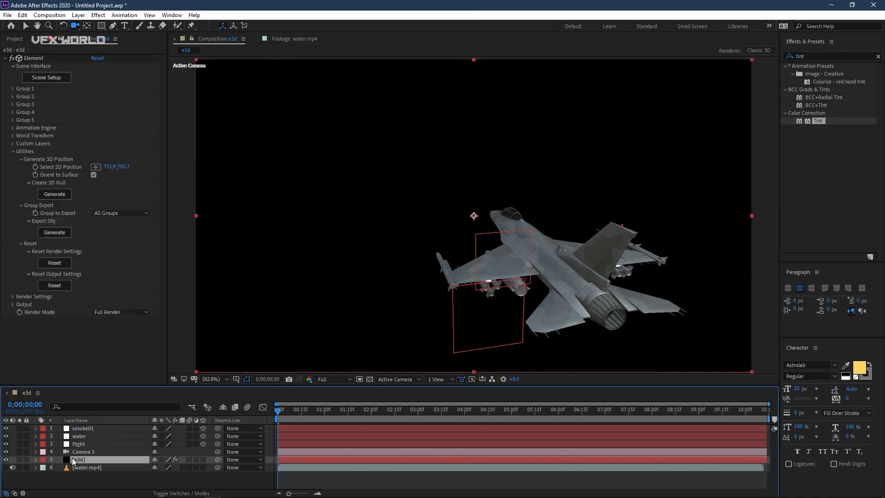
{"action": "left_click", "coordinate": [95, 167]}
{"action": "left_click", "coordinate": [612, 316]}
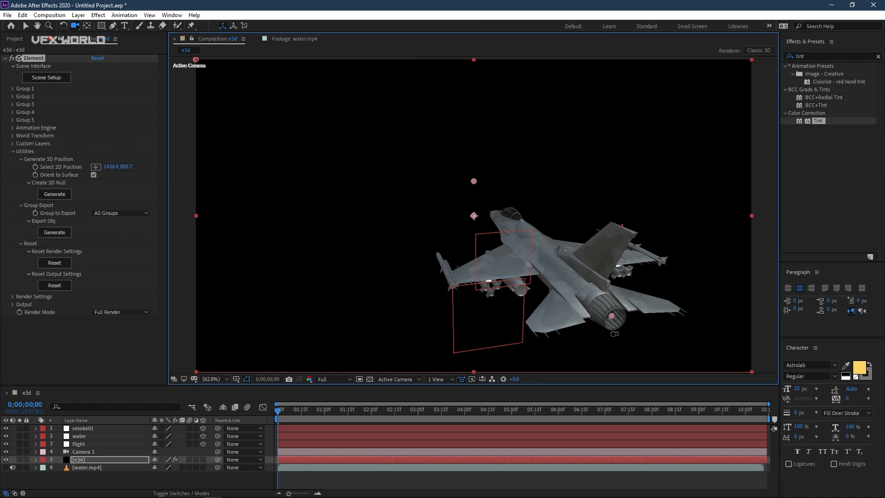
{"action": "left_click_drag", "start_coordinate": [615, 333], "coordinate": [590, 317]}
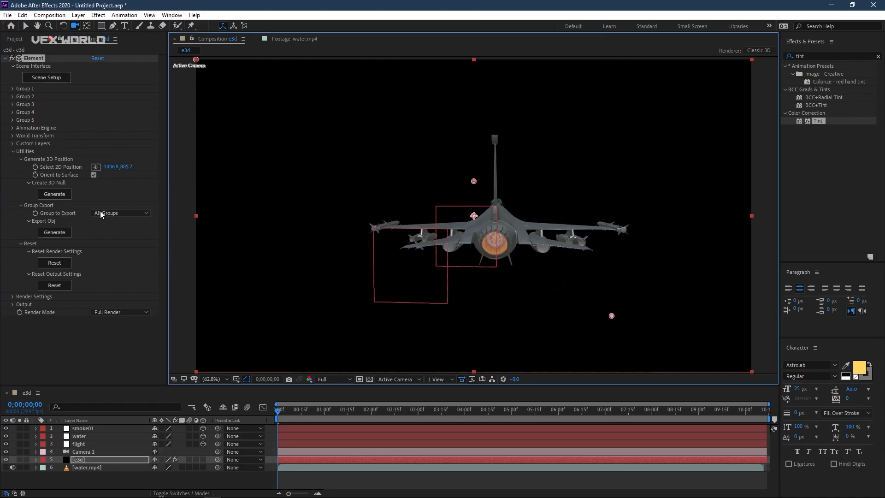
{"action": "left_click", "coordinate": [95, 167]}
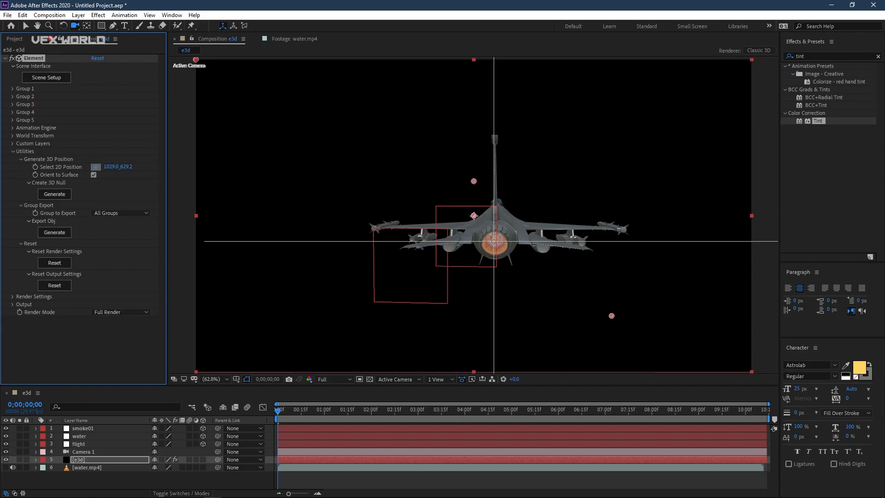
{"action": "left_click", "coordinate": [493, 242]}
{"action": "left_click", "coordinate": [54, 196]}
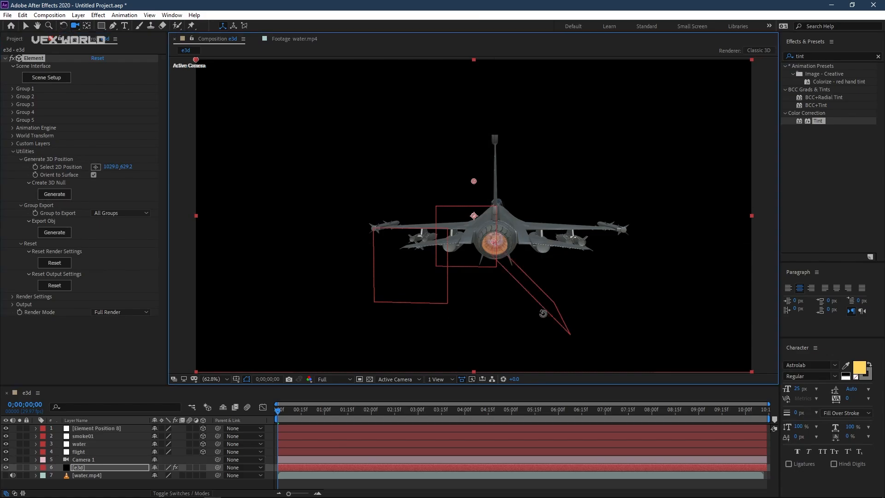
Move the exhaust null backward along its Y axis to the opening of the nozzle.
{"action": "left_click_drag", "start_coordinate": [539, 310], "coordinate": [470, 317]}
{"action": "left_click", "coordinate": [114, 430]}
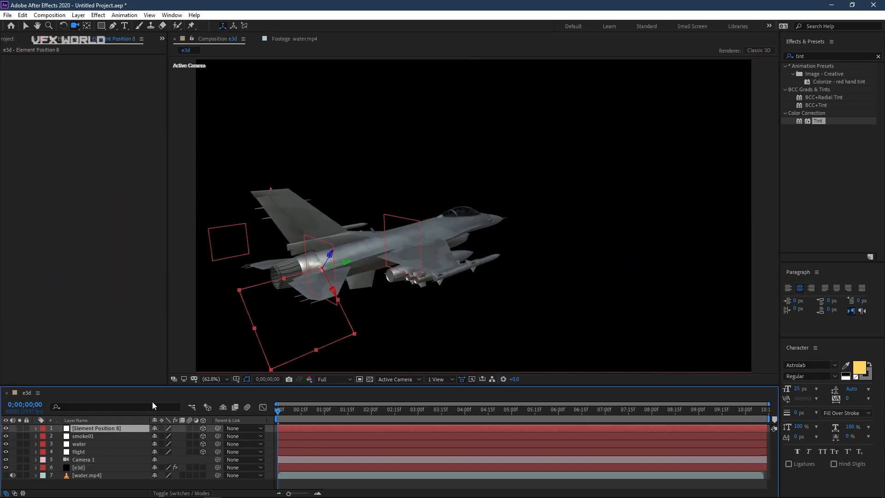
{"action": "key", "text": "v"}
{"action": "left_click_drag", "start_coordinate": [347, 264], "coordinate": [341, 322]}
{"action": "key", "text": "c"}
Generate a third 3D null from the e3d layer's Element effect at the jet's right wingtip.
{"action": "left_click", "coordinate": [110, 467]}
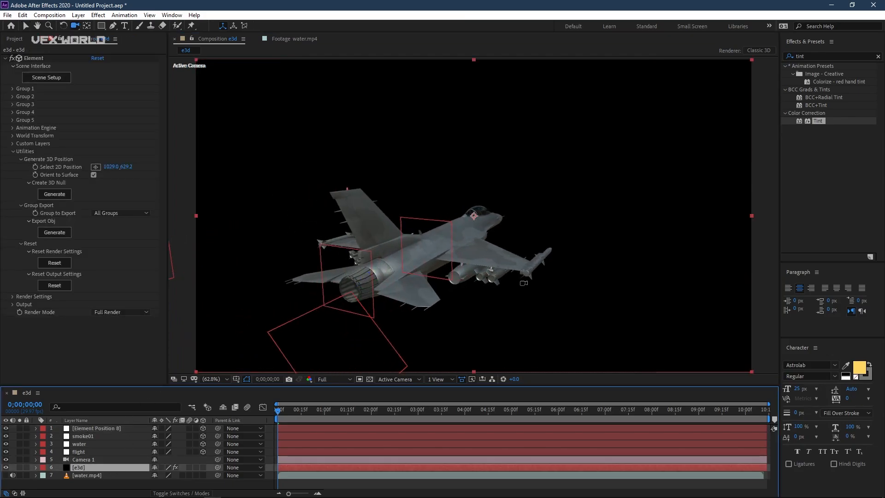
{"action": "left_click", "coordinate": [94, 168]}
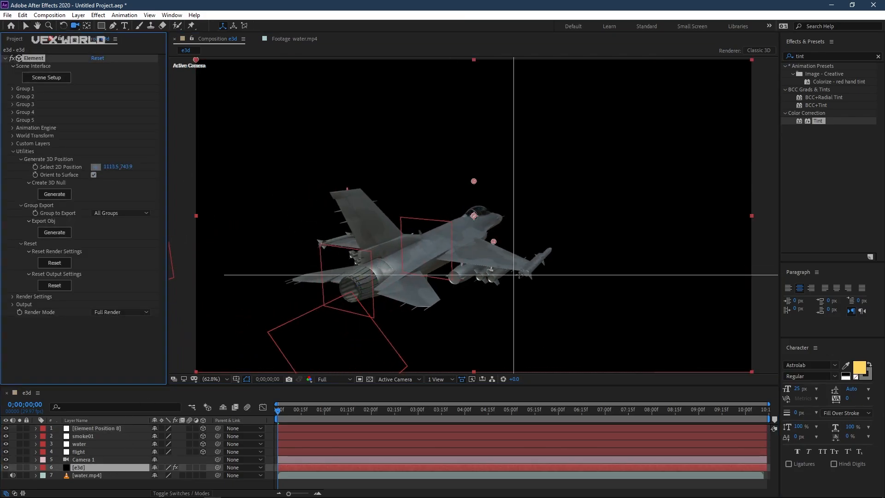
{"action": "left_click", "coordinate": [526, 273]}
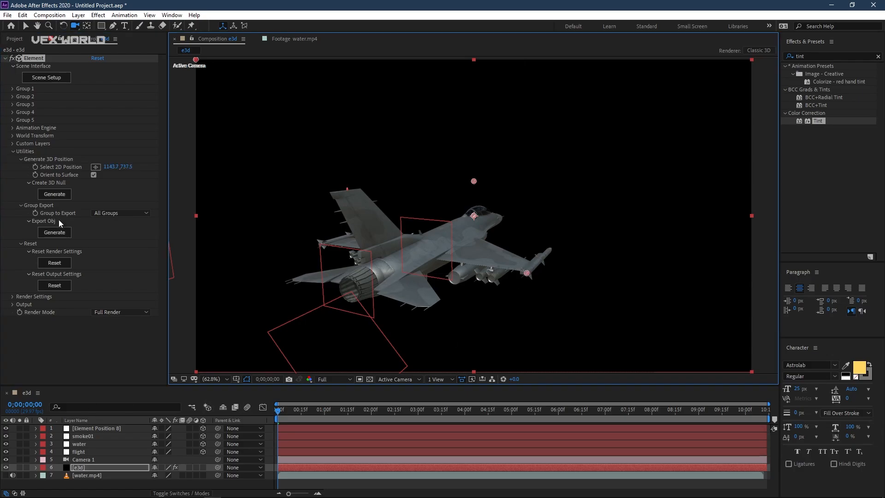
{"action": "left_click", "coordinate": [61, 198]}
{"action": "left_click_drag", "start_coordinate": [488, 295], "coordinate": [538, 298]}
Rename the exhaust null smoke_big and the right wingtip null smoke02.
{"action": "left_click", "coordinate": [92, 439]}
{"action": "right_click", "coordinate": [92, 438]}
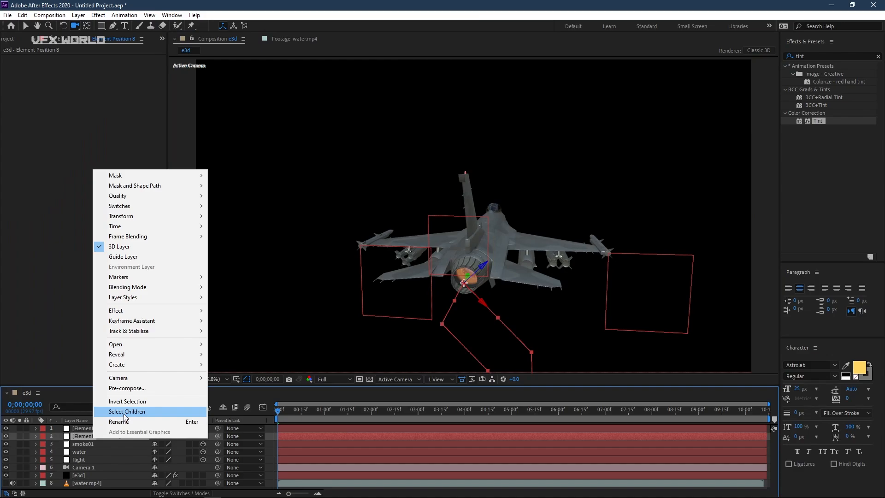
{"action": "left_click", "coordinate": [122, 425]}
{"action": "type", "text": "smoke_big"}
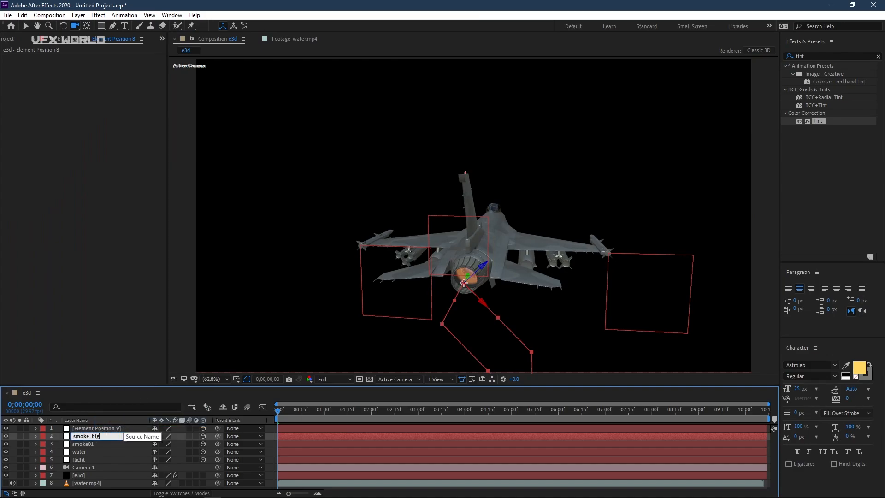
{"action": "right_click", "coordinate": [117, 428]}
{"action": "left_click", "coordinate": [136, 416]}
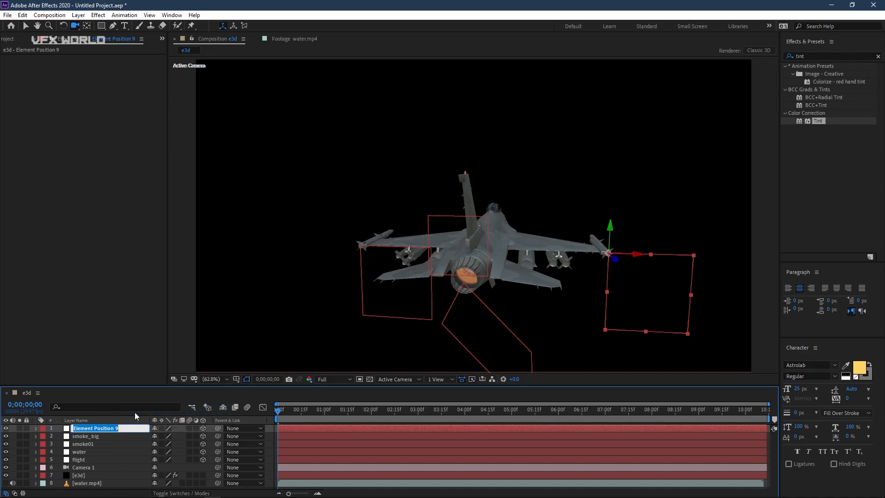
{"action": "type", "text": "smoke02"}
{"action": "key", "text": "Return"}
Orbit the camera to the jet's front, and hide and lock the smoke01, smoke_big and smoke02 nulls.
{"action": "left_click_drag", "start_coordinate": [405, 288], "coordinate": [584, 301]}
{"action": "left_click", "coordinate": [85, 444]}
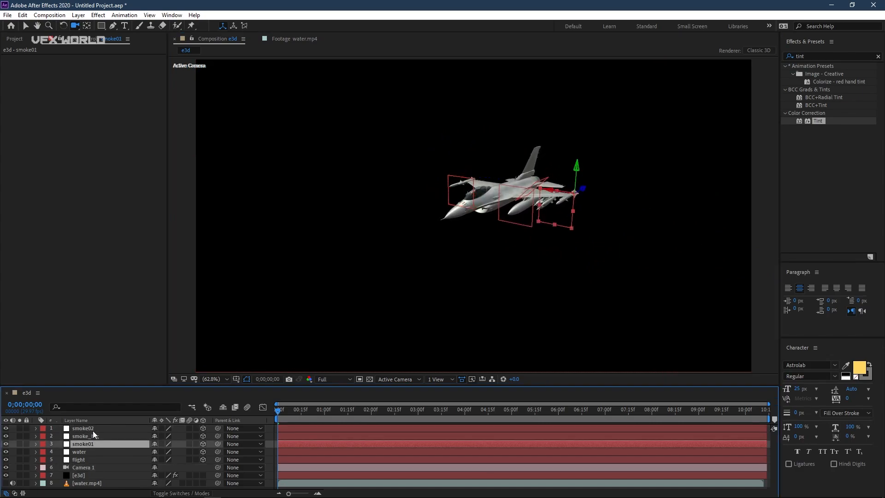
{"action": "left_click", "coordinate": [94, 429], "text": "shift"}
{"action": "left_click", "coordinate": [6, 444]}
{"action": "left_click_drag", "start_coordinate": [6, 436], "coordinate": [26, 428]}
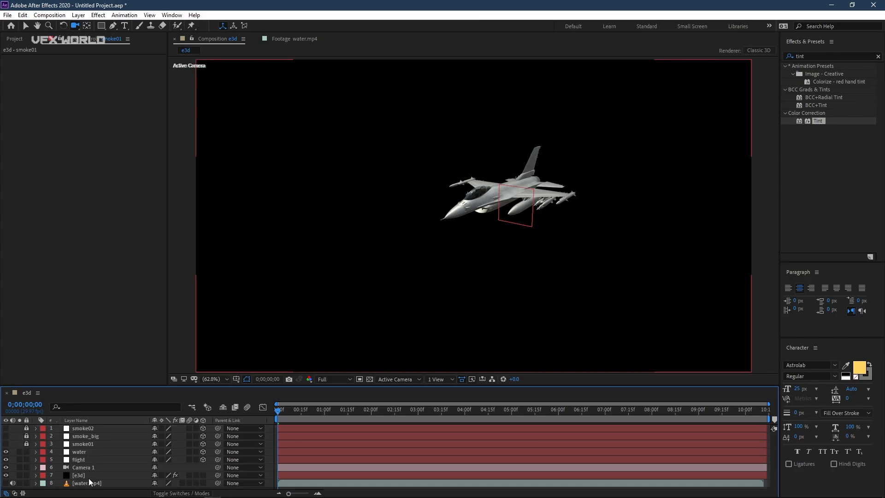
Enable Group 1 in the e3d layer's Element effect again and set the preview resolution to Half.
{"action": "left_click", "coordinate": [86, 476]}
{"action": "left_click", "coordinate": [11, 89]}
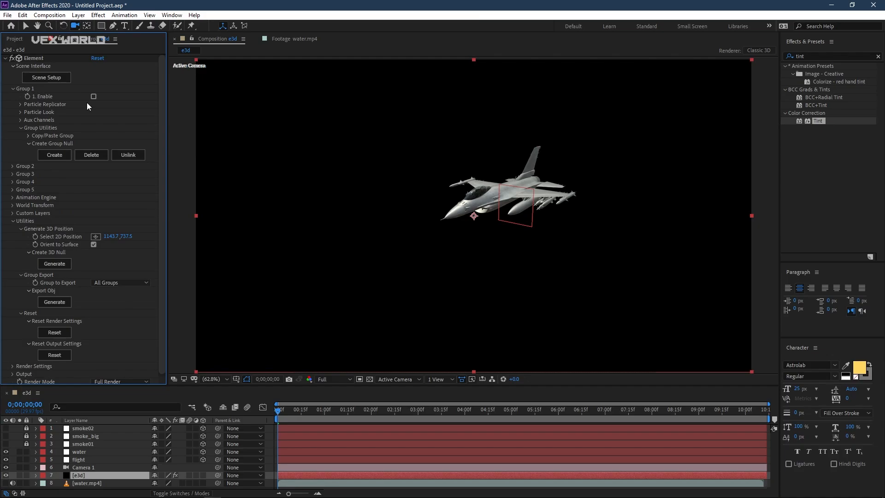
{"action": "left_click", "coordinate": [93, 97]}
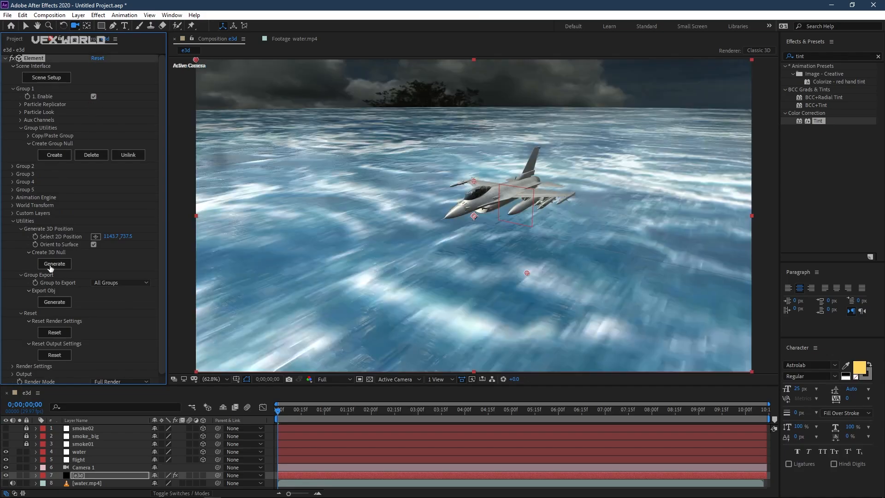
{"action": "left_click", "coordinate": [14, 221]}
{"action": "left_click_drag", "start_coordinate": [489, 260], "coordinate": [491, 259]}
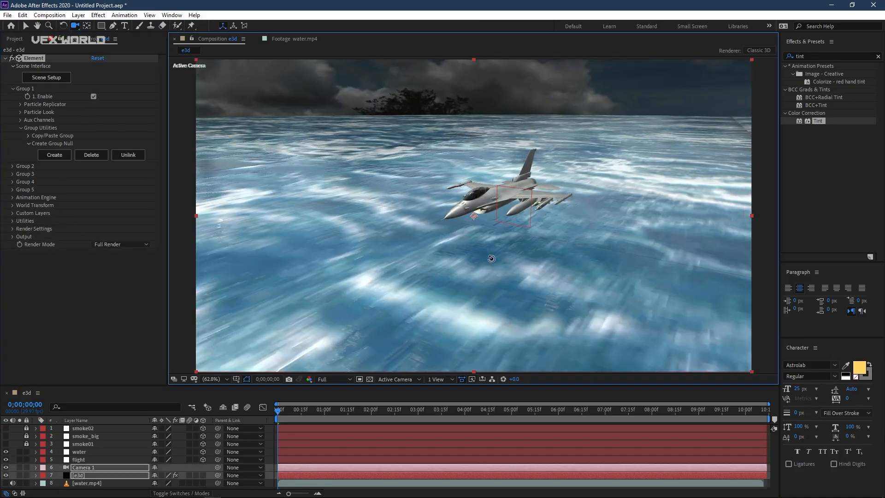
{"action": "left_click", "coordinate": [345, 379]}
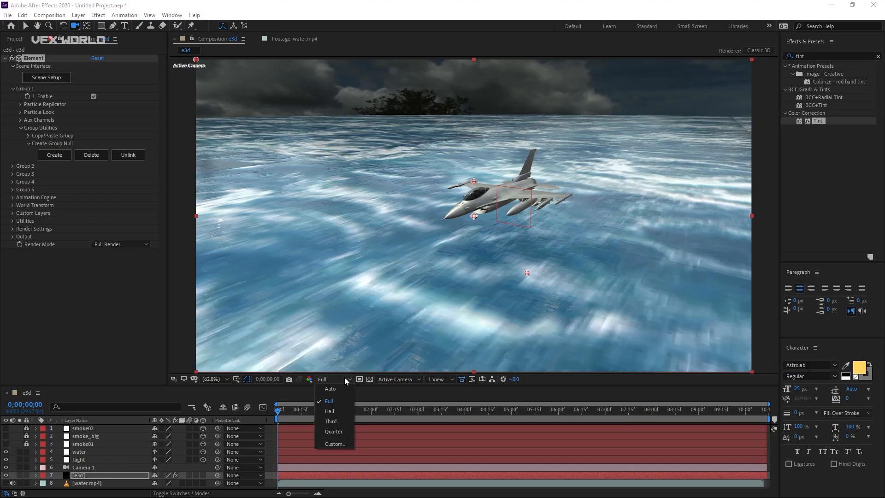
{"action": "left_click", "coordinate": [338, 409]}
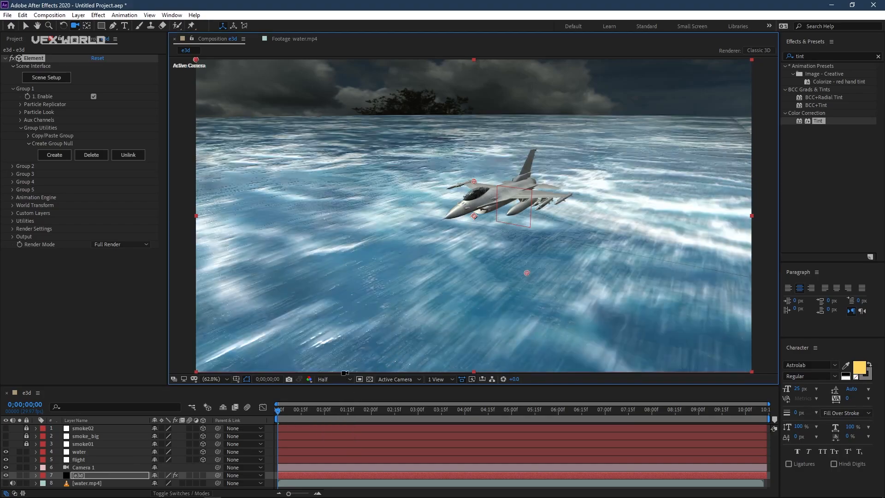
Keyframe the flight null's position, shift that keyframe to about 4 seconds, and set X to 18570 at 0;00;00;00.
{"action": "left_click", "coordinate": [84, 460]}
{"action": "key", "text": "p"}
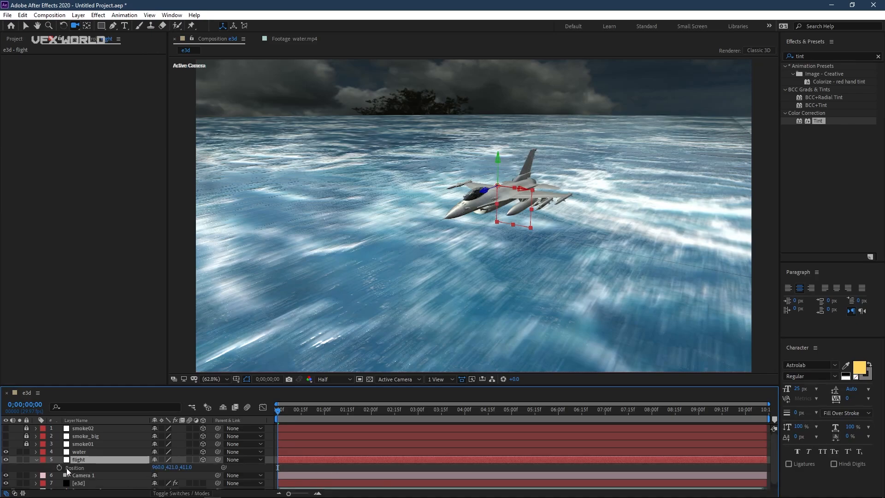
{"action": "left_click", "coordinate": [61, 467]}
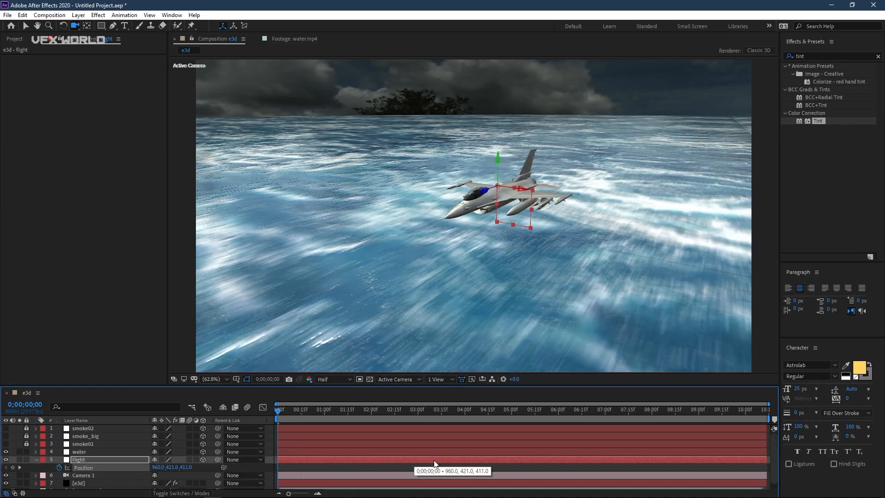
{"action": "left_click_drag", "start_coordinate": [465, 458], "coordinate": [469, 462]}
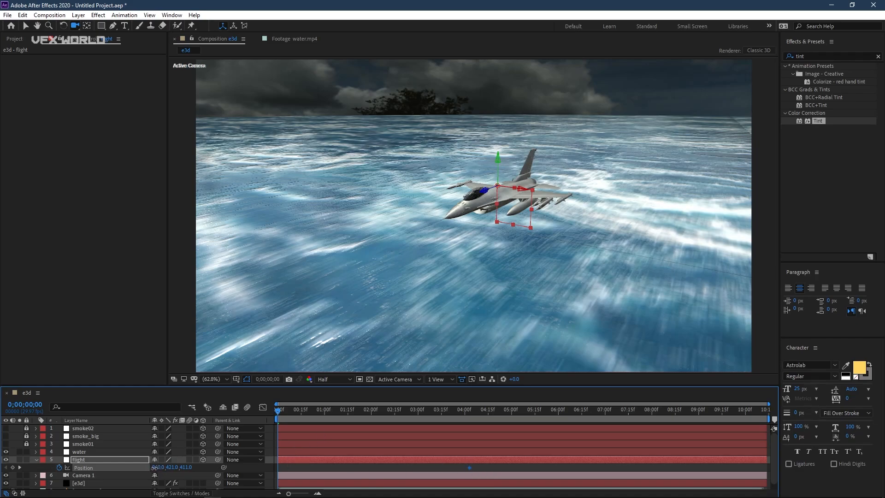
{"action": "left_click_drag", "start_coordinate": [158, 467], "coordinate": [730, 229]}
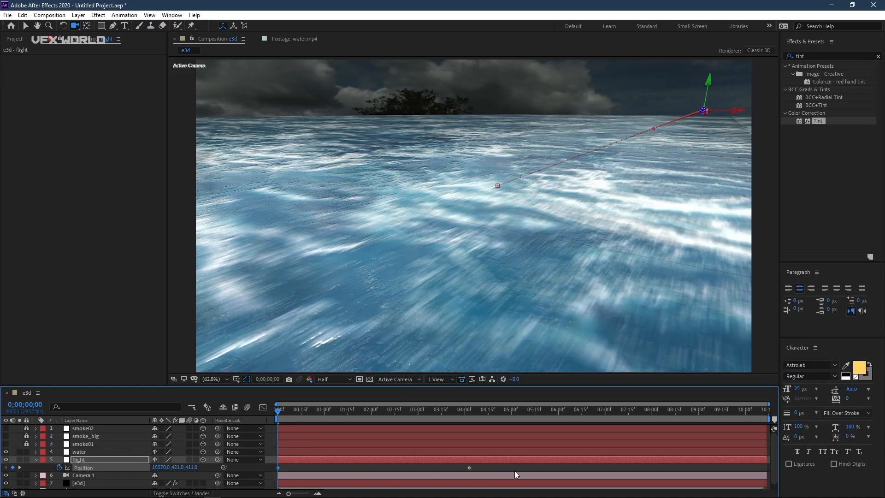
Apply Easy Ease to both flight position keyframes and shape their speed graph to peak early and slow gradually, ending near 4.5 seconds.
{"action": "right_click", "coordinate": [469, 468]}
{"action": "mouse_move", "coordinate": [507, 461]}
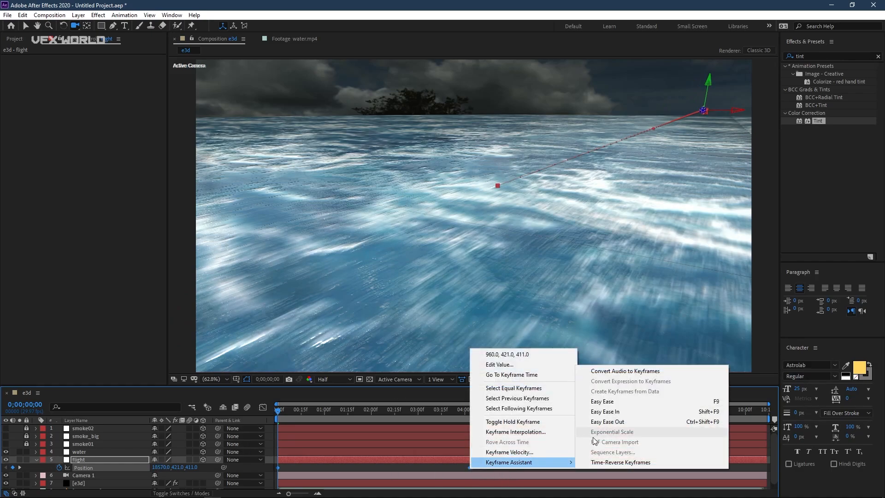
{"action": "left_click", "coordinate": [608, 402]}
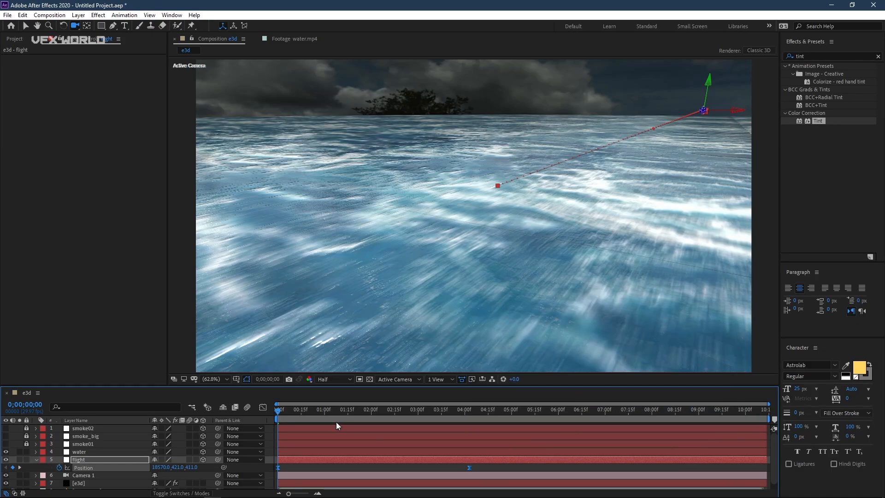
{"action": "left_click", "coordinate": [262, 407]}
{"action": "mouse_move", "coordinate": [483, 454]}
{"action": "left_mouse_down"}
{"action": "mouse_move", "coordinate": [452, 475]}
{"action": "mouse_move", "coordinate": [369, 476]}
{"action": "mouse_move", "coordinate": [483, 471]}
{"action": "left_mouse_up"}
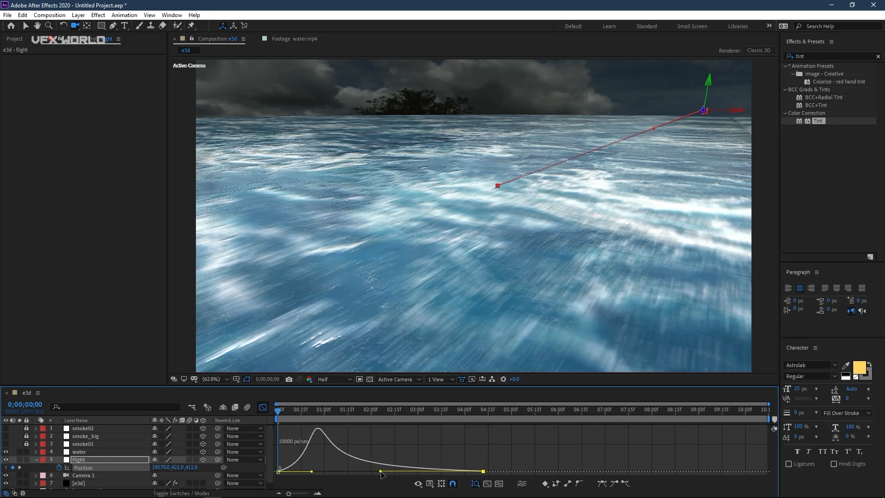
{"action": "left_click", "coordinate": [263, 407]}
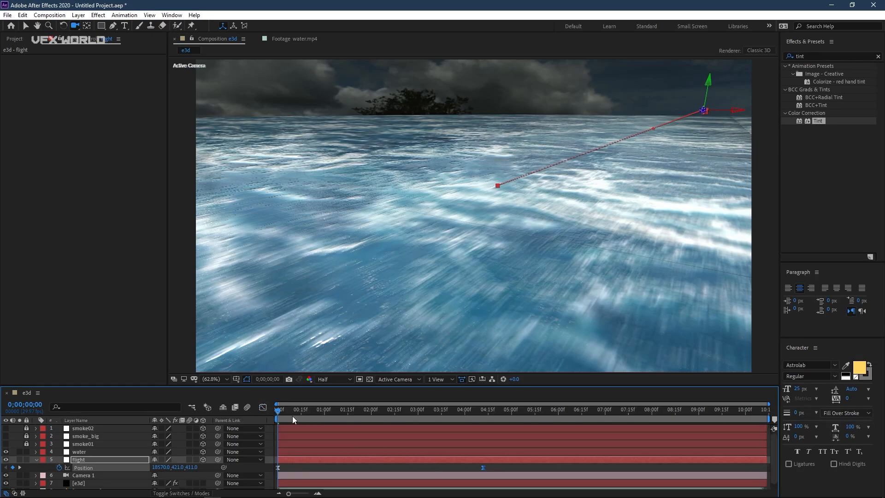
{"action": "left_click_drag", "start_coordinate": [292, 416], "coordinate": [170, 450]}
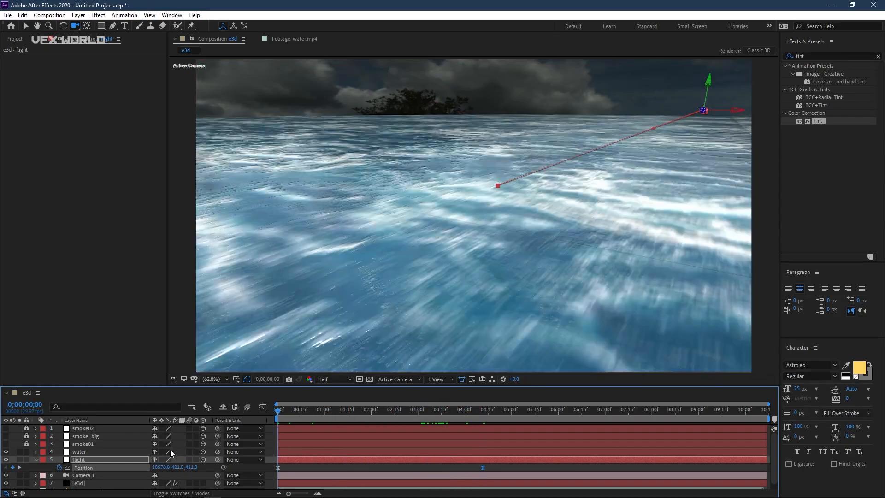
Collapse the flight layer and add Point of Interest and Position keyframes to Camera 1 at 0;00;00;00.
{"action": "left_click", "coordinate": [36, 460]}
{"action": "left_click", "coordinate": [104, 467]}
{"action": "key", "text": "p"}
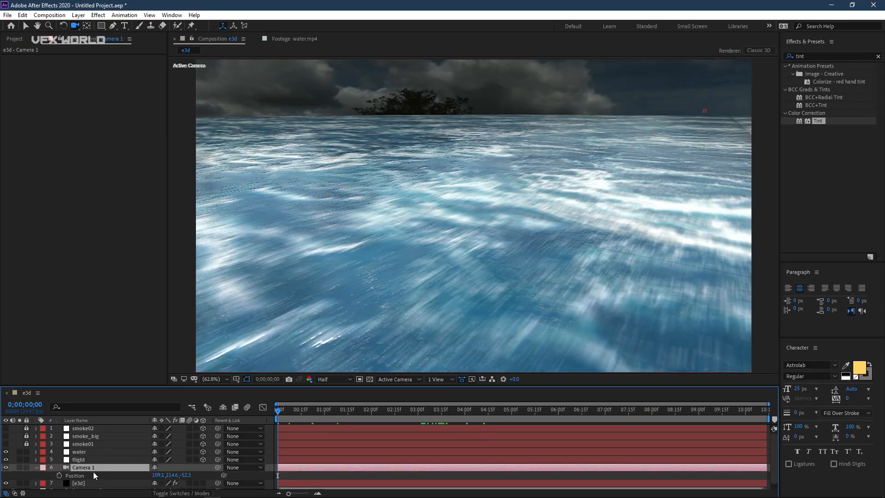
{"action": "key", "text": "shift+a"}
{"action": "left_click", "coordinate": [59, 475]}
{"action": "left_click", "coordinate": [59, 483]}
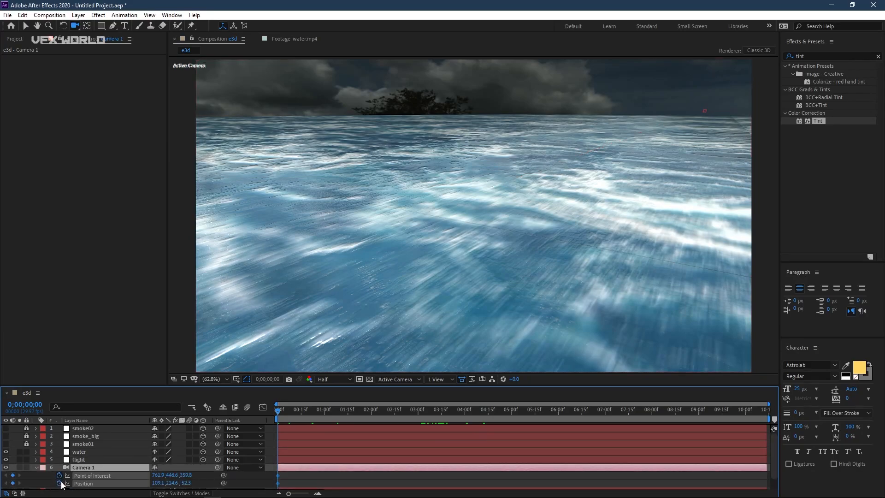
Shift Camera 1's Point of Interest and Position keyframes to about 4 seconds and reframe the camera down onto the water at 0;00;00;00.
{"action": "left_click_drag", "start_coordinate": [278, 482], "coordinate": [470, 476]}
{"action": "mouse_move", "coordinate": [440, 258]}
{"action": "left_mouse_down"}
{"action": "mouse_move", "coordinate": [433, 297]}
{"action": "mouse_move", "coordinate": [477, 202]}
{"action": "mouse_move", "coordinate": [458, 263]}
{"action": "mouse_move", "coordinate": [507, 235]}
{"action": "mouse_move", "coordinate": [551, 186]}
{"action": "mouse_move", "coordinate": [562, 202]}
{"action": "mouse_move", "coordinate": [498, 241]}
{"action": "mouse_move", "coordinate": [547, 197]}
{"action": "mouse_move", "coordinate": [507, 276]}
{"action": "mouse_move", "coordinate": [593, 196]}
{"action": "mouse_move", "coordinate": [475, 297]}
{"action": "mouse_move", "coordinate": [433, 315]}
{"action": "mouse_move", "coordinate": [478, 336]}
{"action": "mouse_move", "coordinate": [479, 272]}
{"action": "mouse_move", "coordinate": [559, 306]}
{"action": "mouse_move", "coordinate": [504, 290]}
{"action": "mouse_move", "coordinate": [426, 248]}
{"action": "left_mouse_up"}
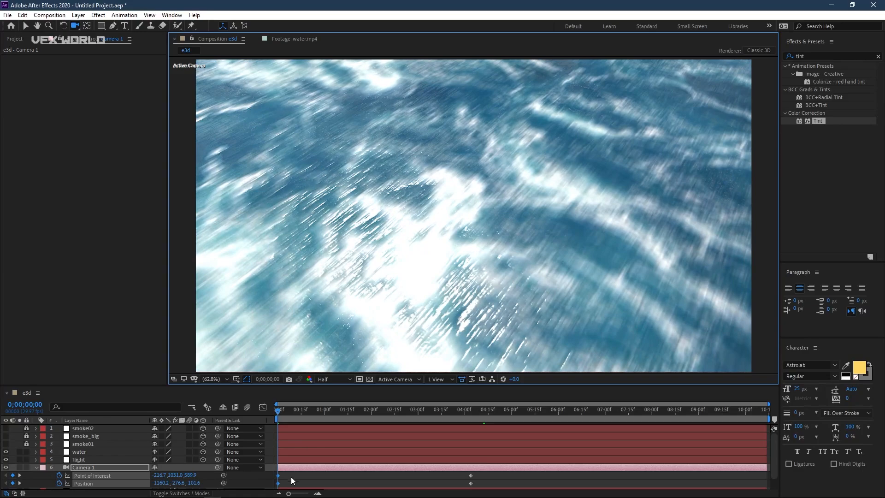
Apply Easy Ease Out to Camera 1's starting Point of Interest and Position keyframes and Easy Ease In to the ending pair.
{"action": "left_click_drag", "start_coordinate": [479, 482], "coordinate": [462, 472]}
{"action": "left_click_drag", "start_coordinate": [285, 475], "coordinate": [279, 486]}
{"action": "right_click", "coordinate": [278, 482]}
{"action": "mouse_move", "coordinate": [351, 479]}
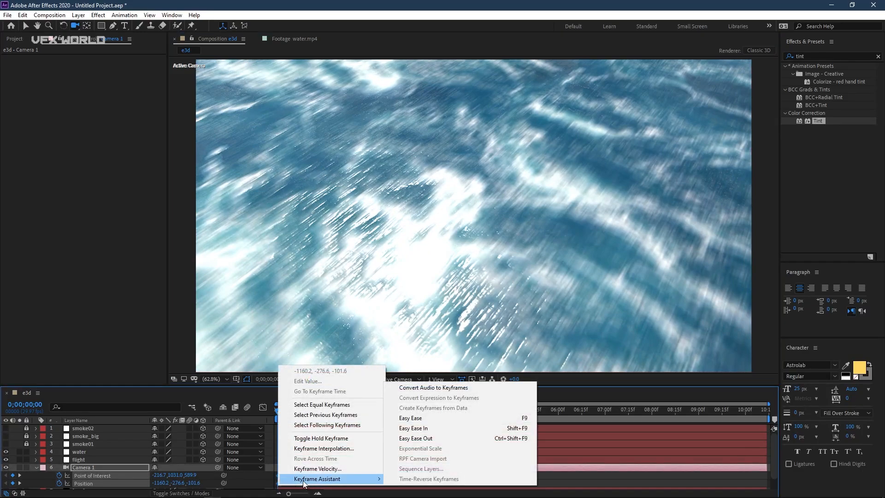
{"action": "left_click", "coordinate": [429, 438]}
{"action": "left_click_drag", "start_coordinate": [498, 474], "coordinate": [468, 488]}
{"action": "right_click", "coordinate": [471, 487]}
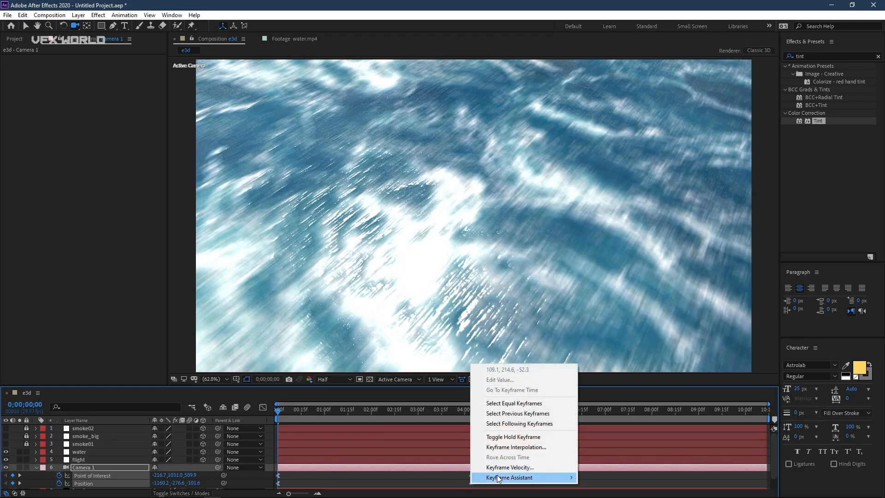
{"action": "mouse_move", "coordinate": [509, 477]}
{"action": "left_click", "coordinate": [605, 427]}
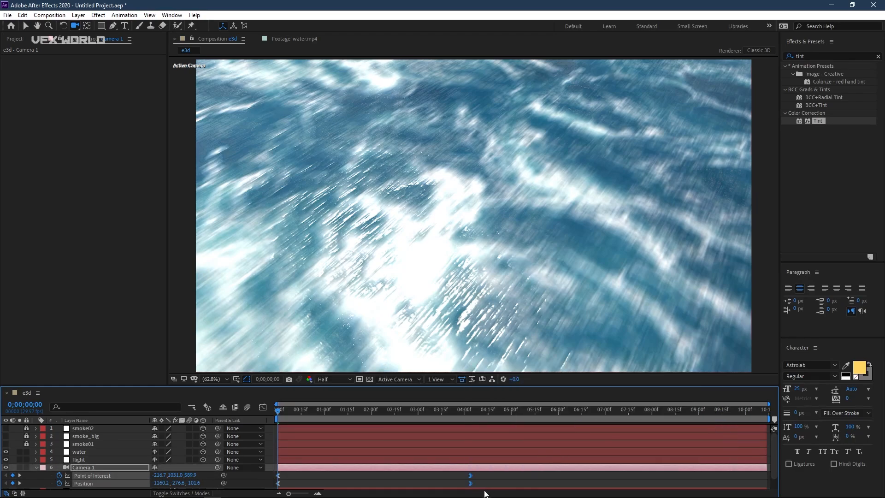
Delay the end keyframes of the flight position to 0;00;05;01, the camera's Point of Interest to about 4.3 seconds and its Position to about 5.9 seconds.
{"action": "left_click_drag", "start_coordinate": [471, 484], "coordinate": [516, 480]}
{"action": "left_click", "coordinate": [501, 484]}
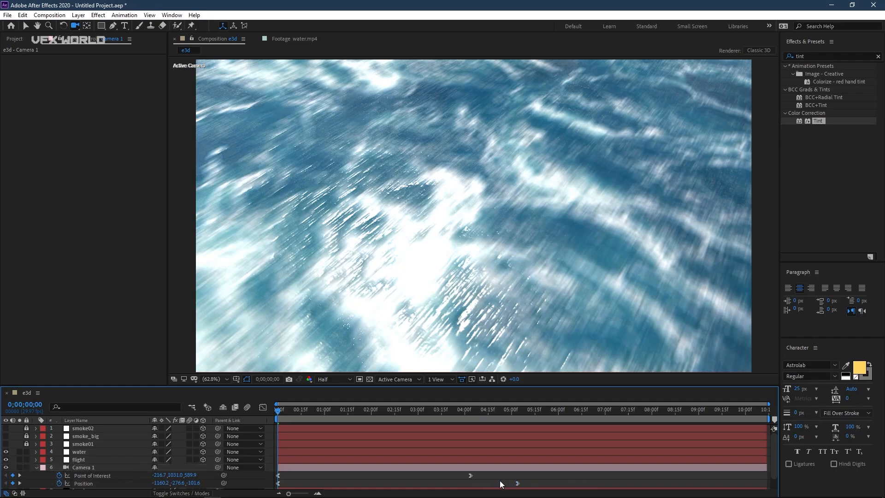
{"action": "left_click", "coordinate": [103, 458]}
{"action": "key", "text": "p"}
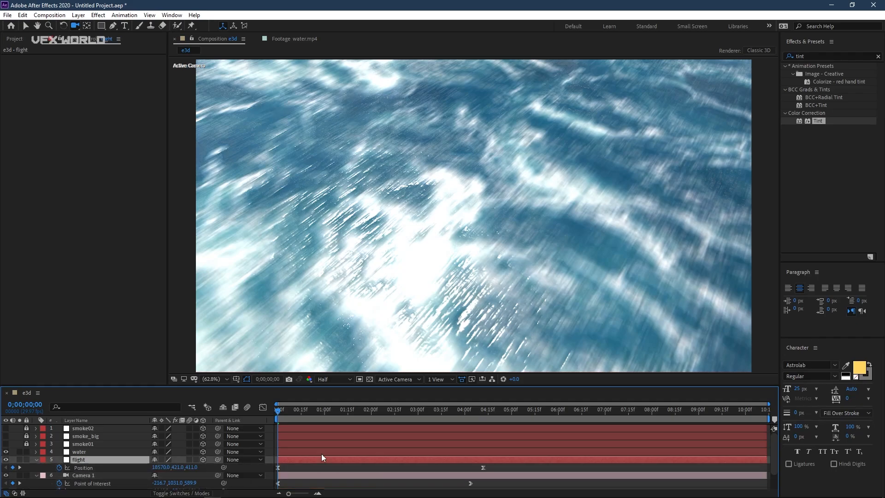
{"action": "scroll", "coordinate": [367, 435], "scroll_direction": "down", "scroll_amount": 2}
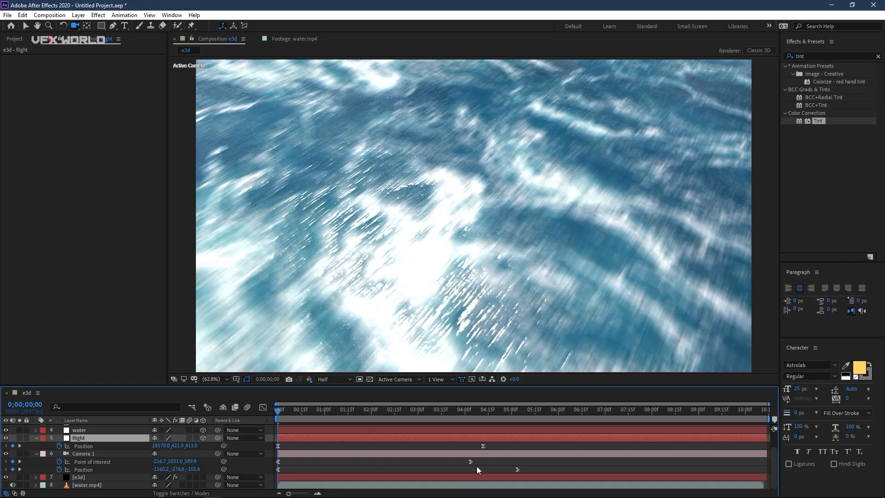
{"action": "left_click_drag", "start_coordinate": [516, 469], "coordinate": [526, 469]}
{"action": "left_click_drag", "start_coordinate": [482, 446], "coordinate": [493, 445]}
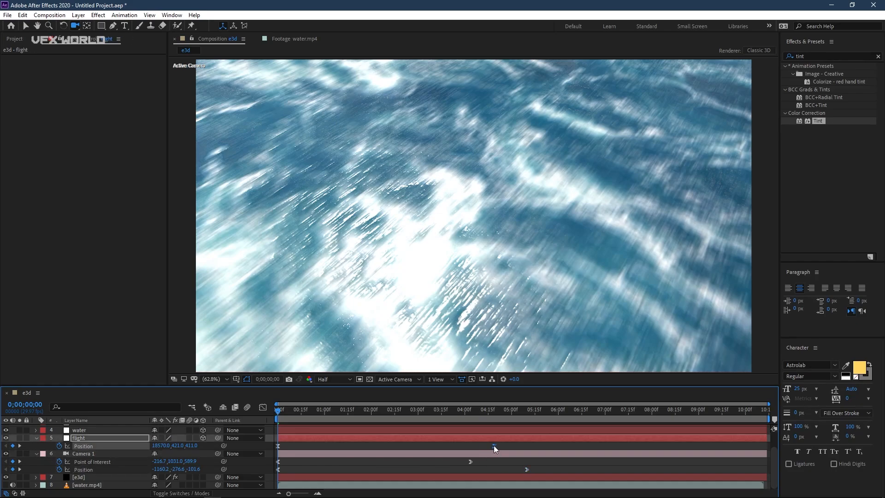
{"action": "left_click", "coordinate": [471, 461]}
{"action": "left_click_drag", "start_coordinate": [527, 469], "coordinate": [546, 469]}
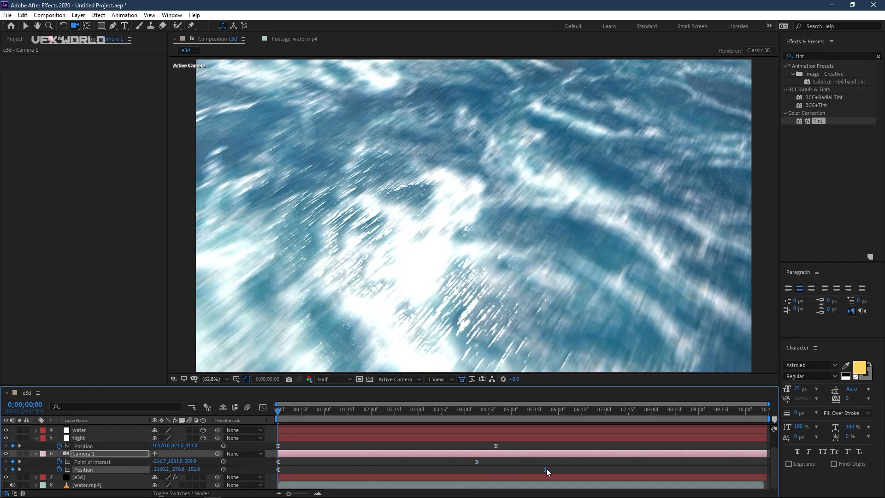
{"action": "left_click_drag", "start_coordinate": [494, 446], "coordinate": [512, 447]}
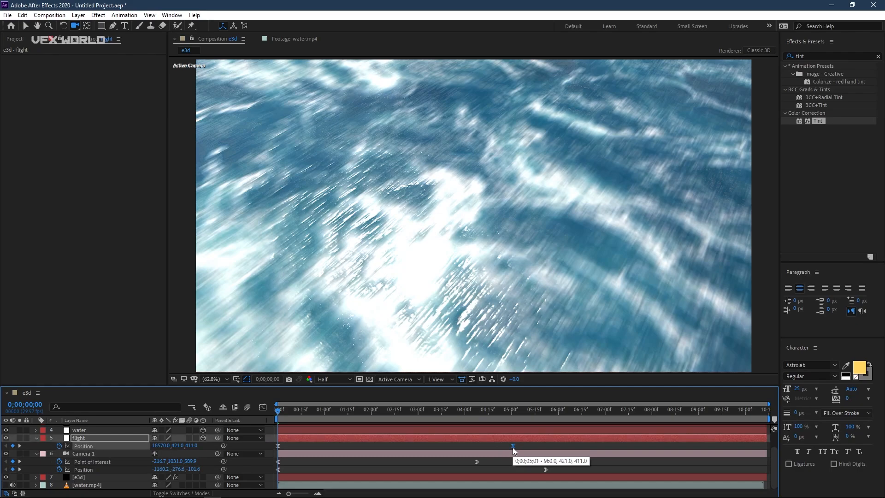
{"action": "left_click", "coordinate": [546, 469]}
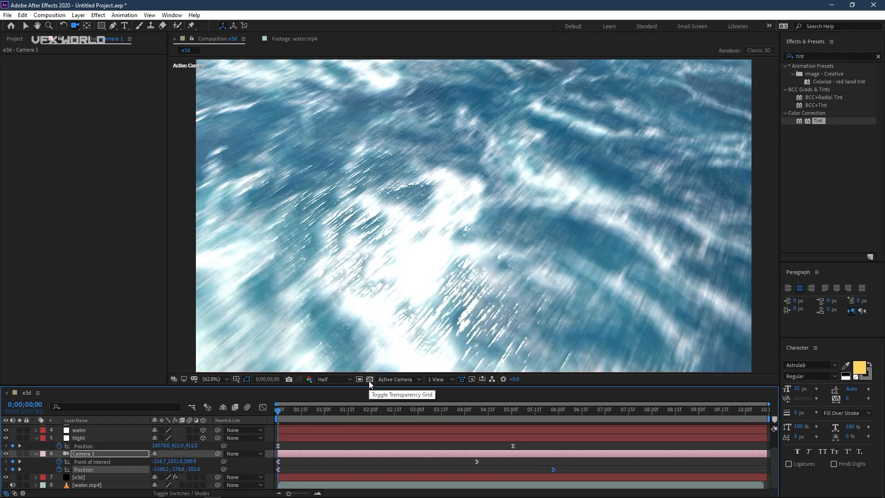
{"action": "key", "text": "space"}
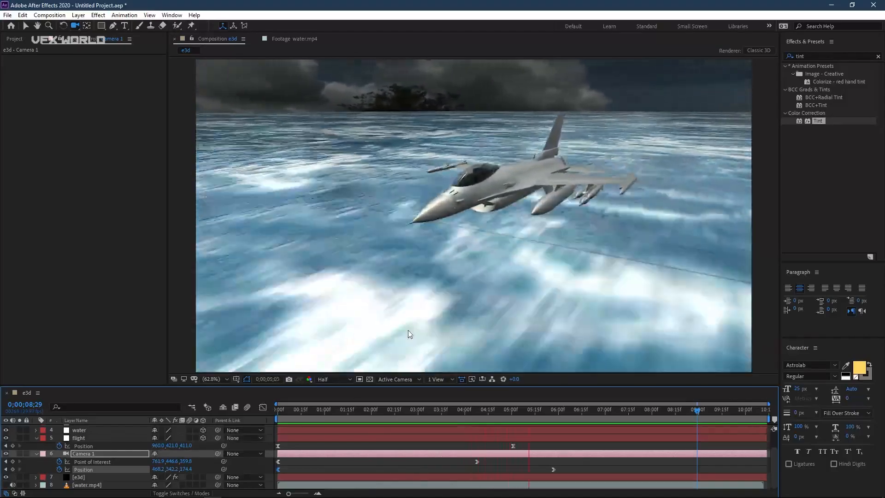
Collapse Camera 1 and set the water null's position to 371, 579, -625 while viewing the jet at 0;00;04;11.
{"action": "left_click_drag", "start_coordinate": [446, 409], "coordinate": [482, 406]}
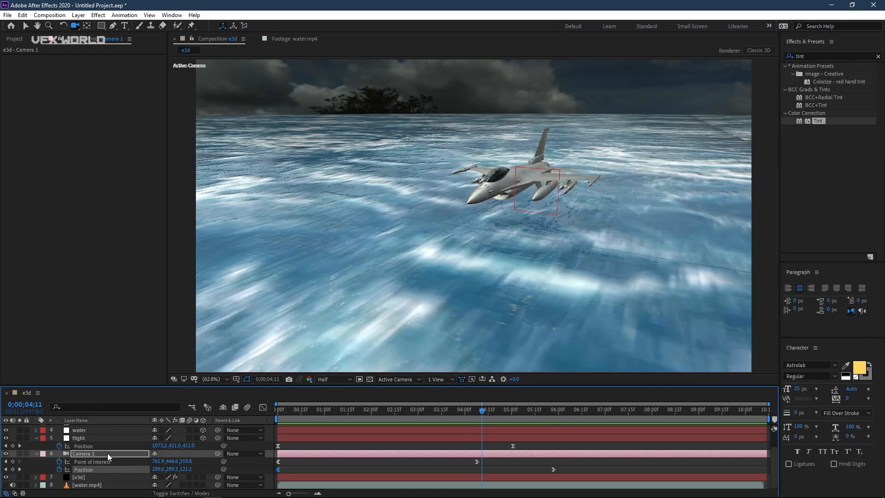
{"action": "left_click", "coordinate": [38, 456]}
{"action": "left_click", "coordinate": [93, 446]}
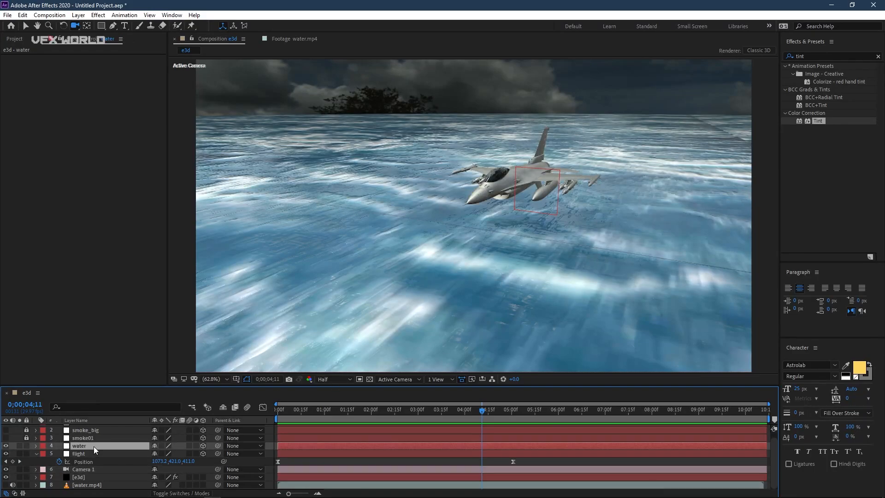
{"action": "key", "text": "p"}
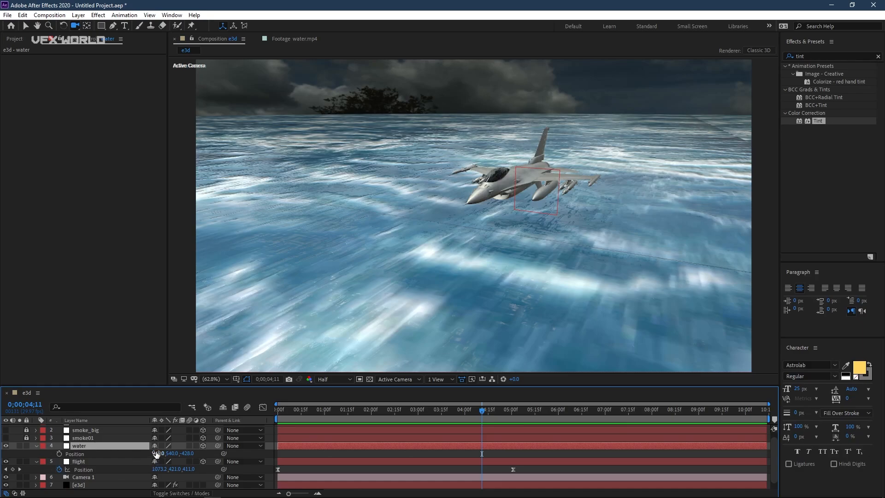
{"action": "left_click", "coordinate": [74, 453]}
{"action": "left_click_drag", "start_coordinate": [69, 470], "coordinate": [1, 489]}
{"action": "left_click_drag", "start_coordinate": [157, 453], "coordinate": [147, 467]}
{"action": "left_click_drag", "start_coordinate": [173, 456], "coordinate": [104, 459]}
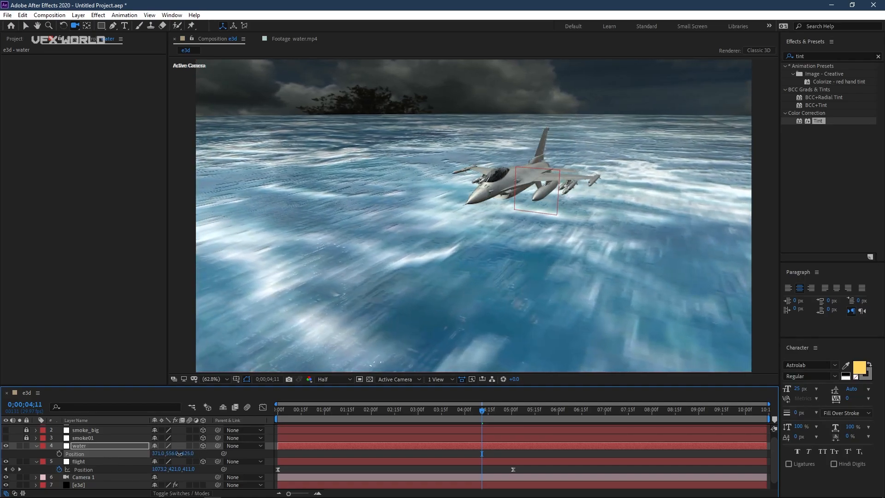
{"action": "left_click_drag", "start_coordinate": [179, 453], "coordinate": [189, 453]}
Move the camera closer to the jet at 0;00;10;13 to add ending Point of Interest and Position keyframes.
{"action": "left_click_drag", "start_coordinate": [347, 413], "coordinate": [508, 371]}
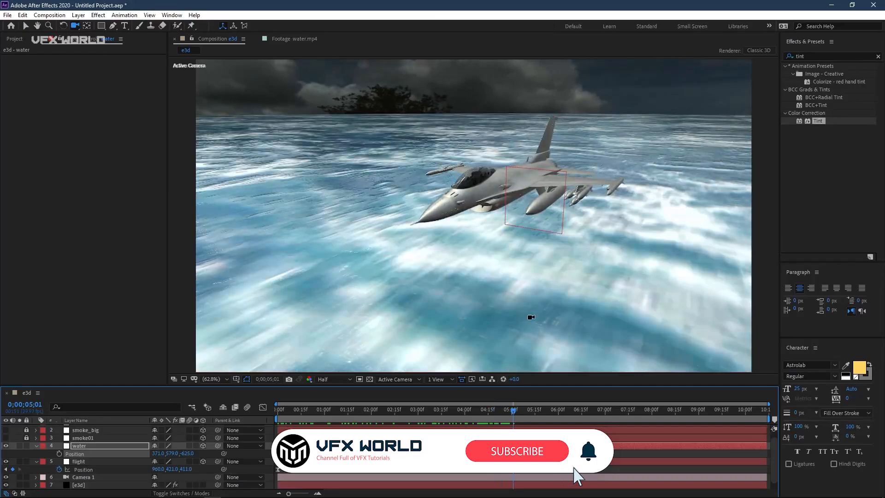
{"action": "left_click_drag", "start_coordinate": [547, 408], "coordinate": [816, 366]}
{"action": "left_click_drag", "start_coordinate": [519, 207], "coordinate": [563, 160]}
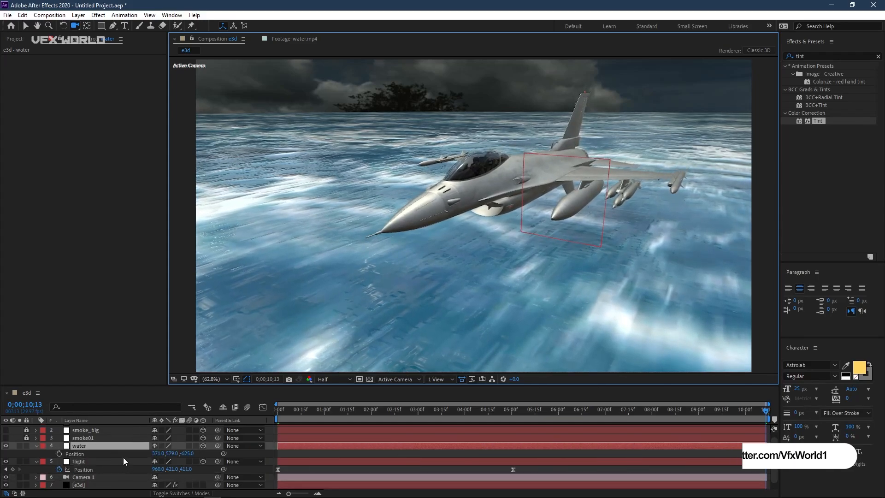
Apply Easy Ease to Camera 1's Point of Interest and Position keyframes at 0;00;10;13.
{"action": "left_click", "coordinate": [117, 476]}
{"action": "key", "text": "a"}
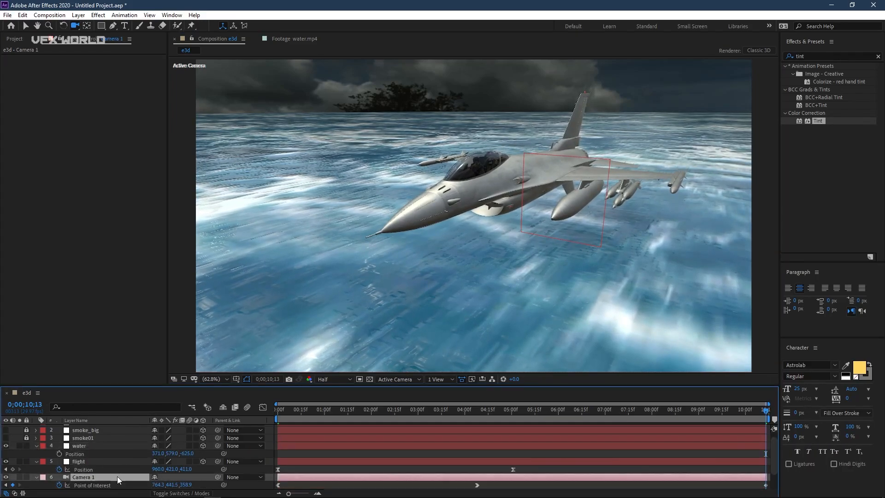
{"action": "scroll", "coordinate": [538, 466], "scroll_direction": "down", "scroll_amount": 2}
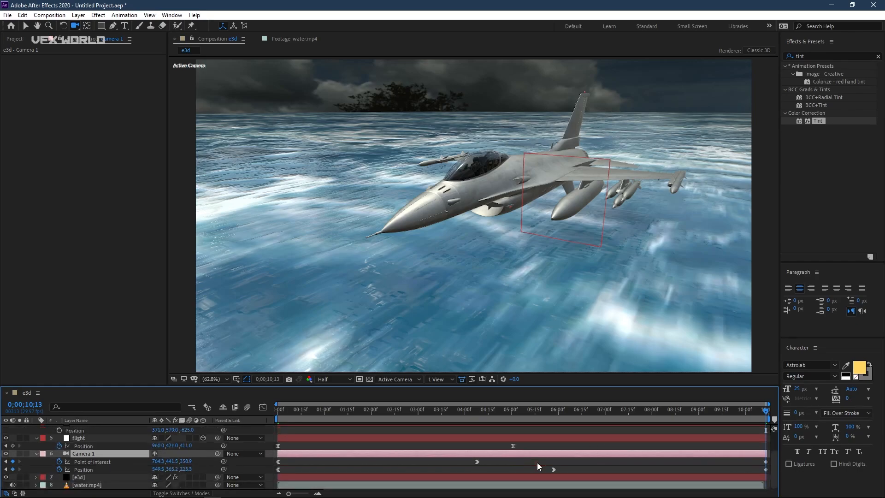
{"action": "right_click", "coordinate": [767, 470]}
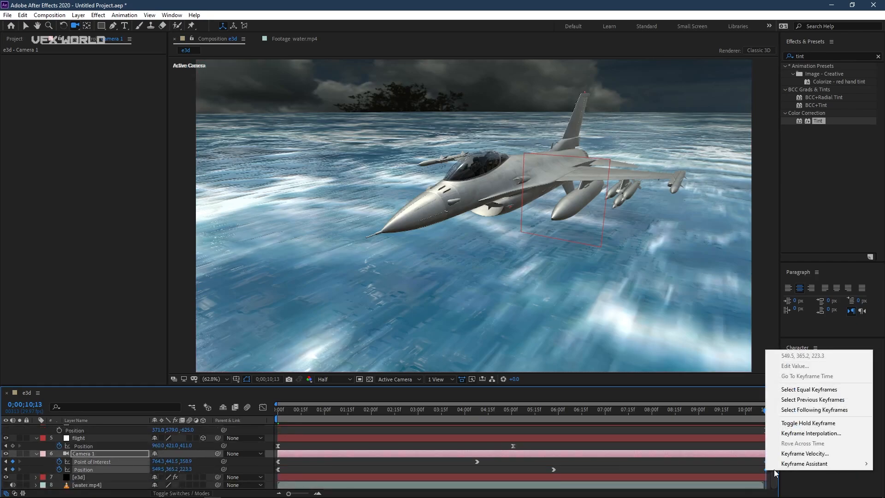
{"action": "mouse_move", "coordinate": [779, 464]}
{"action": "left_click", "coordinate": [665, 404]}
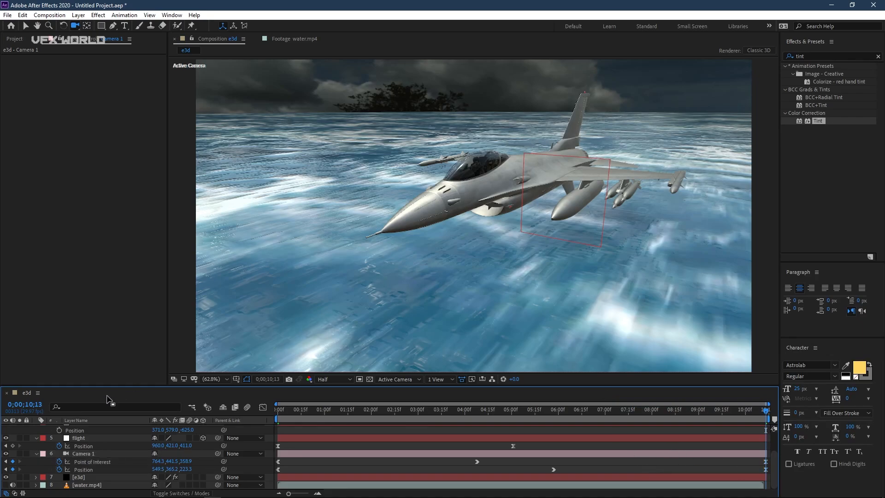
Add keyframes for Camera 1's Orientation and X, Y and Z Rotation at 0;00;04;12.
{"action": "left_click", "coordinate": [78, 451]}
{"action": "key", "text": "r"}
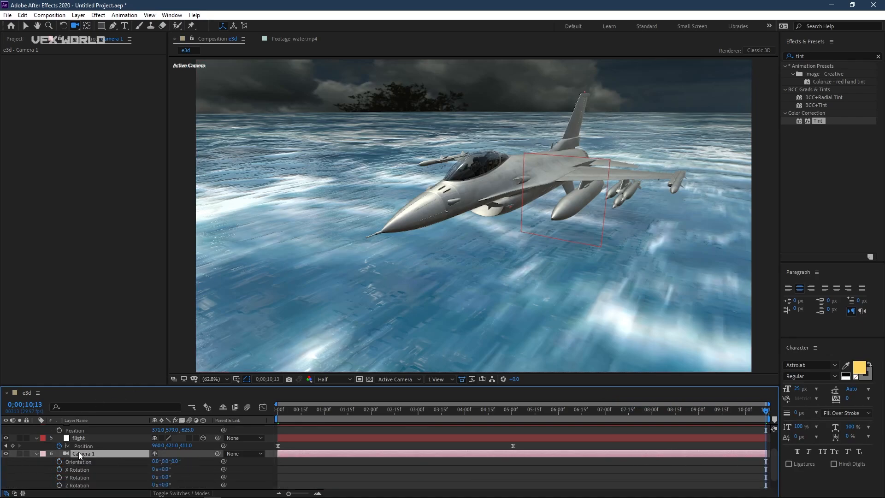
{"action": "left_click_drag", "start_coordinate": [512, 407], "coordinate": [483, 426]}
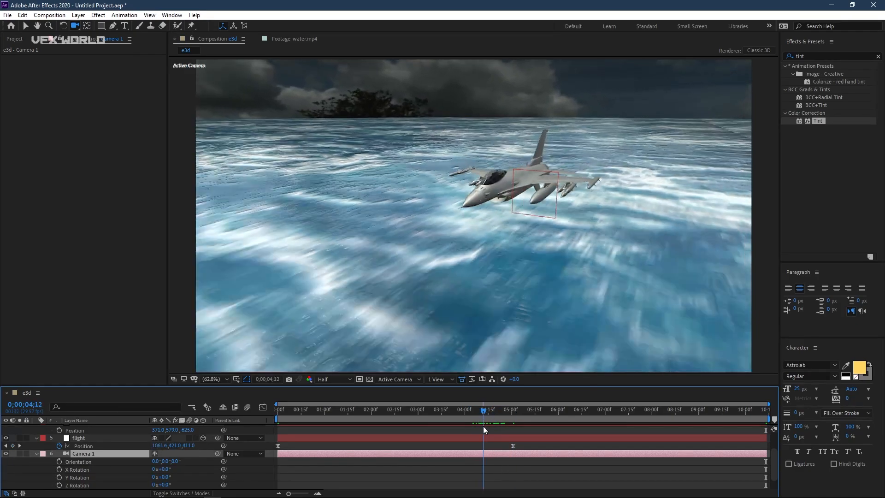
{"action": "left_click_drag", "start_coordinate": [59, 462], "coordinate": [60, 485]}
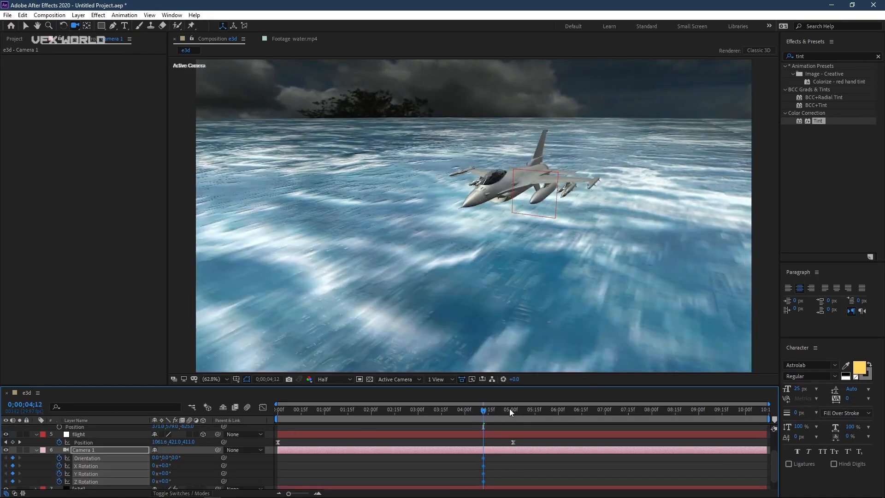
Set Camera 1's X Rotation to 5°, Y Rotation to -1° and Z Rotation to 12° at 0;00;10;13.
{"action": "left_click_drag", "start_coordinate": [510, 409], "coordinate": [773, 411]}
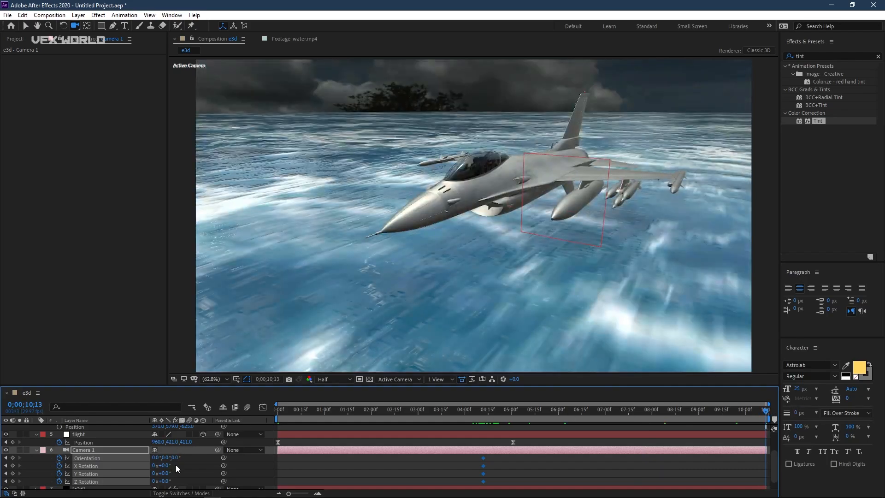
{"action": "left_click_drag", "start_coordinate": [168, 475], "coordinate": [167, 466]}
{"action": "key", "text": "ctrl+z"}
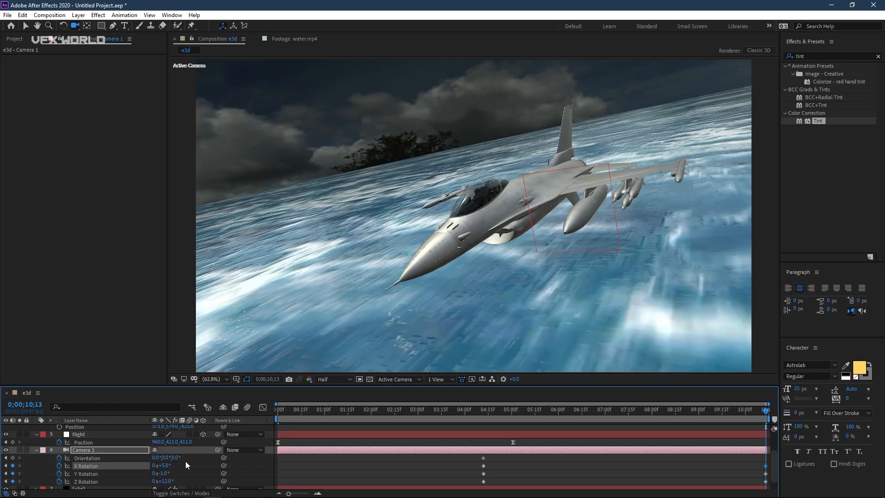
Apply Easy Ease to all of Camera 1's Orientation and Rotation keyframes.
{"action": "left_click", "coordinate": [686, 411]}
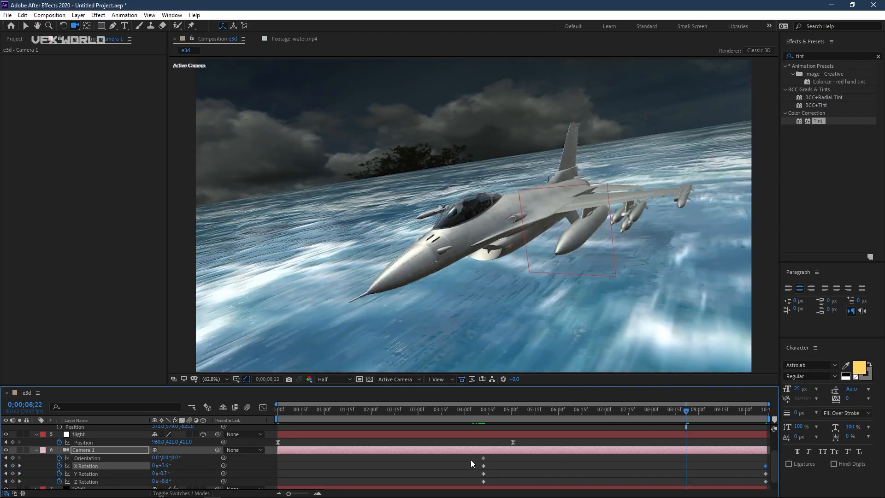
{"action": "left_click_drag", "start_coordinate": [471, 460], "coordinate": [767, 482]}
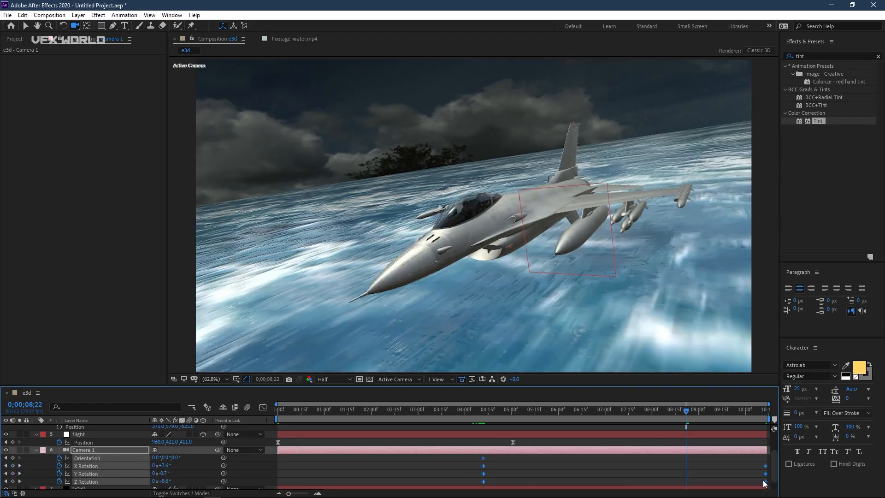
{"action": "right_click", "coordinate": [766, 474]}
{"action": "mouse_move", "coordinate": [779, 469]}
{"action": "left_click", "coordinate": [652, 409]}
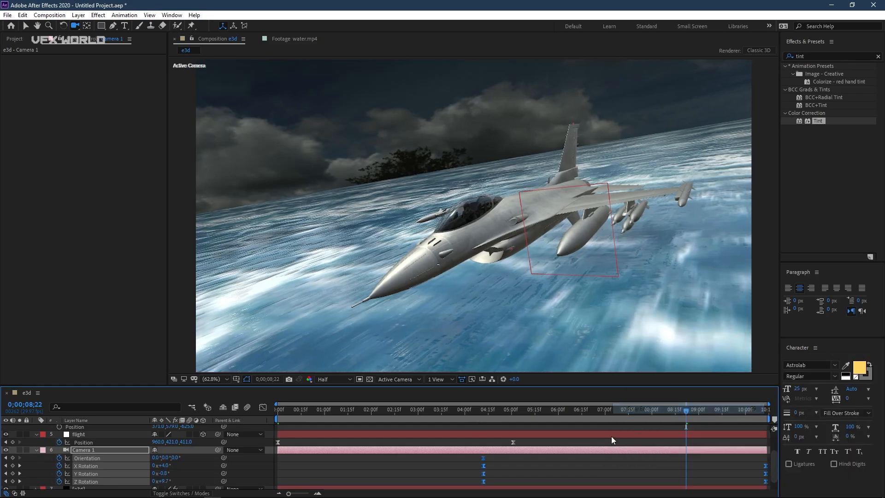
Stagger Camera 1's rotation keyframes: X from about 4 to 9.5 seconds, Y from about 4.5 to 10, and Z starting at about 5.
{"action": "left_click_drag", "start_coordinate": [477, 413], "coordinate": [658, 452]}
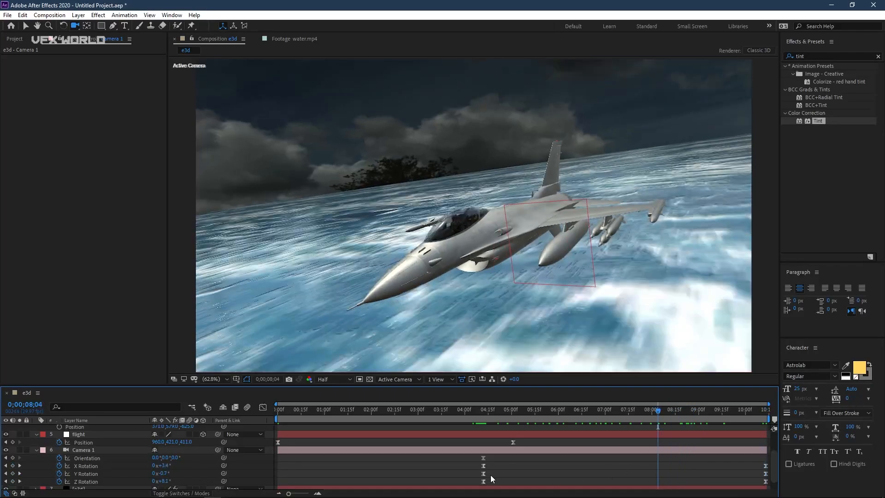
{"action": "mouse_move", "coordinate": [482, 474]}
{"action": "left_mouse_down"}
{"action": "mouse_move", "coordinate": [433, 478]}
{"action": "mouse_move", "coordinate": [511, 481]}
{"action": "mouse_move", "coordinate": [468, 458]}
{"action": "mouse_move", "coordinate": [495, 466]}
{"action": "left_mouse_up"}
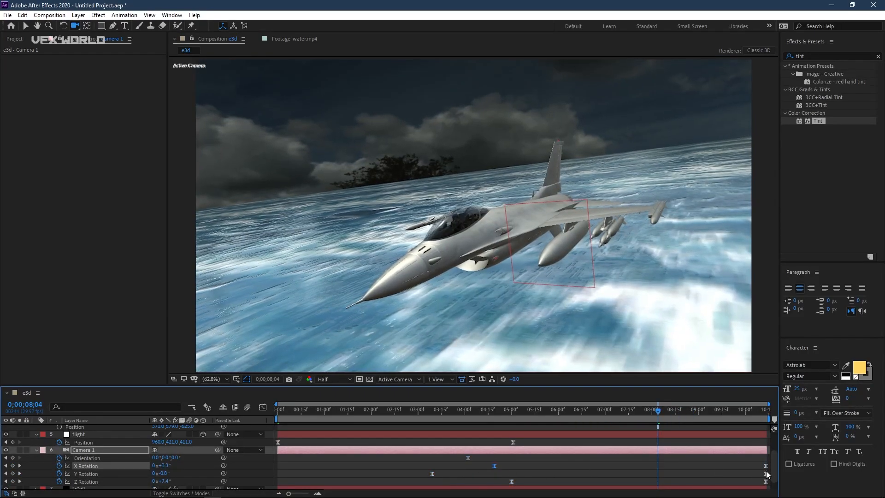
{"action": "left_click_drag", "start_coordinate": [765, 473], "coordinate": [747, 474]}
{"action": "left_click_drag", "start_coordinate": [671, 415], "coordinate": [463, 466]}
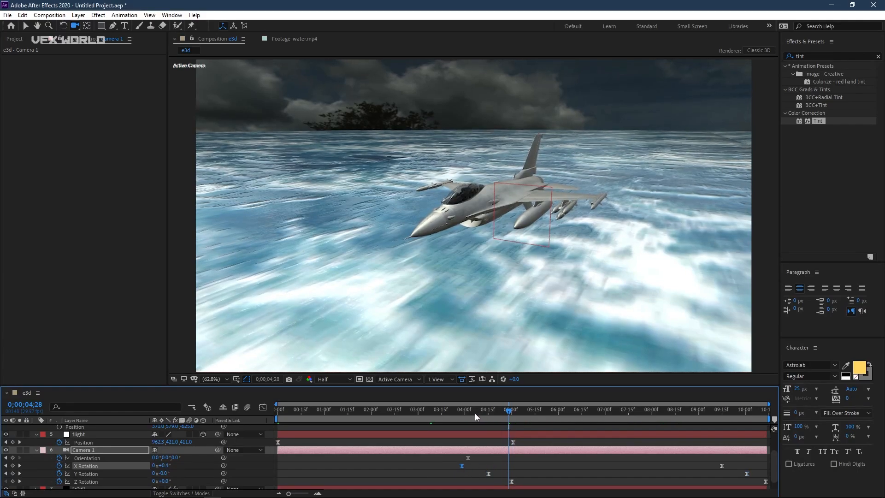
{"action": "left_click_drag", "start_coordinate": [476, 414], "coordinate": [569, 422]}
Add the expression wiggle(2,10) to Camera 1's Point of Interest and preview the camera shake.
{"action": "left_click", "coordinate": [127, 452]}
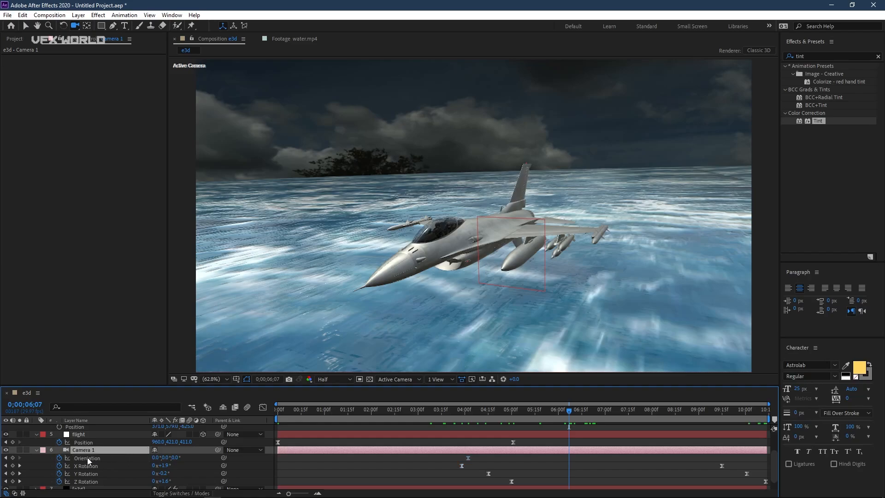
{"action": "key", "text": "p"}
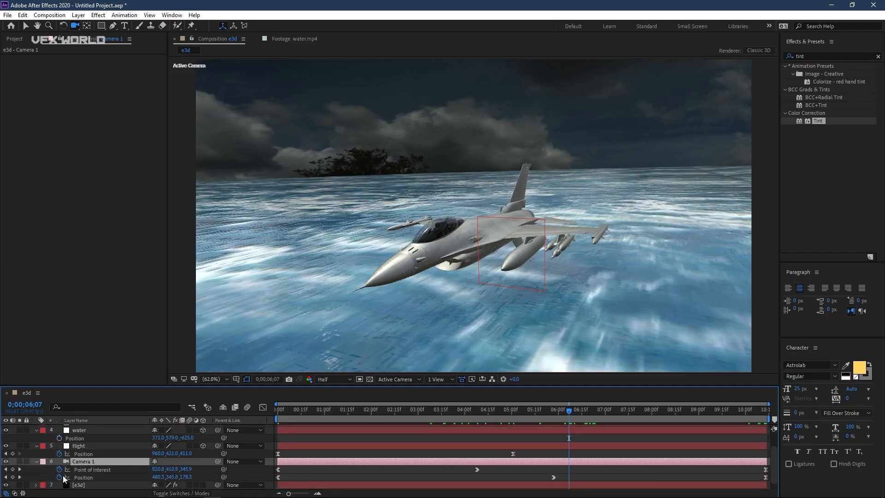
{"action": "left_click", "coordinate": [59, 470], "text": "alt"}
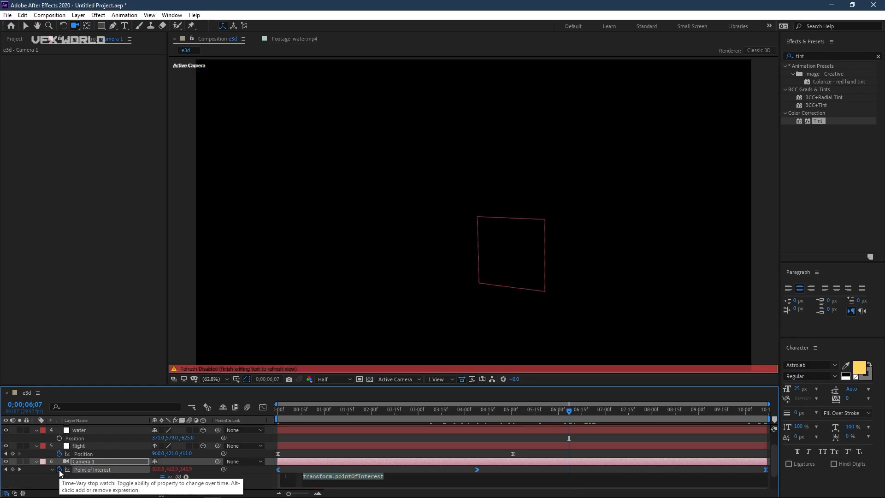
{"action": "type", "text": "wiggle()"}
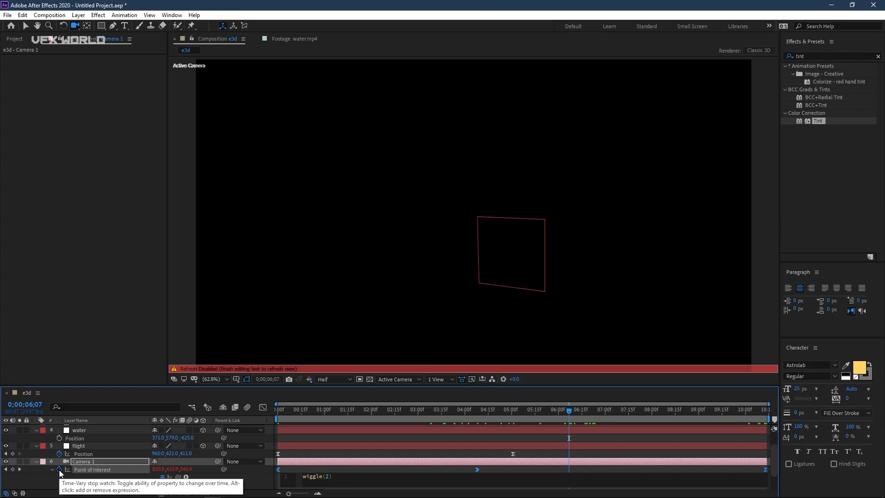
{"action": "key", "text": "KP_Enter"}
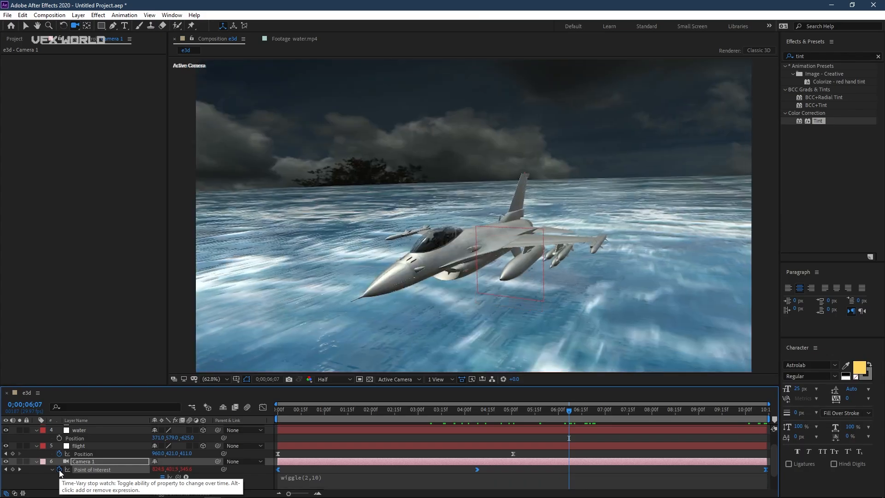
{"action": "left_click_drag", "start_coordinate": [290, 408], "coordinate": [710, 385]}
{"action": "left_click_drag", "start_coordinate": [548, 409], "coordinate": [504, 419]}
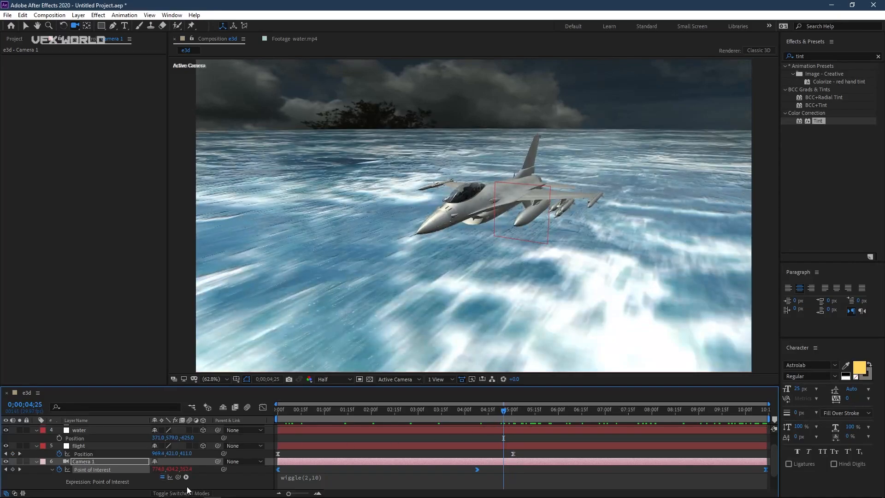
Add keyframes for the flight null's X, Y and Z Rotation at the first frame.
{"action": "left_click", "coordinate": [37, 461]}
{"action": "left_click", "coordinate": [96, 456]}
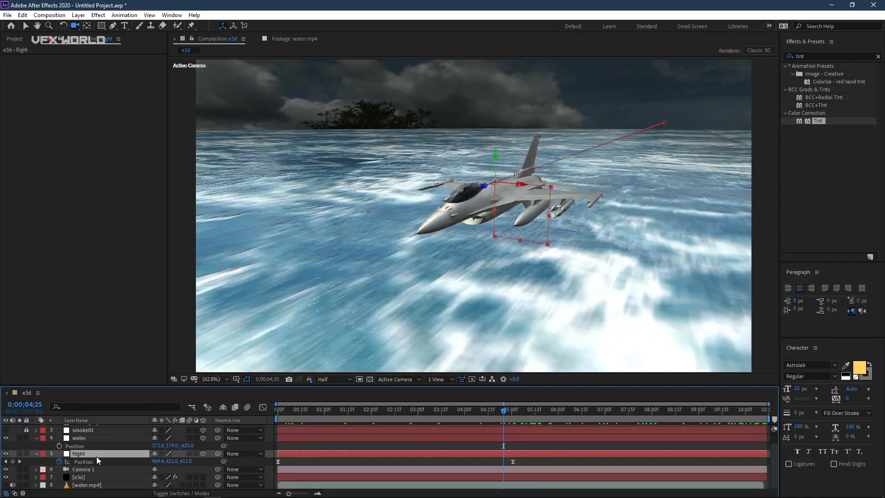
{"action": "key", "text": "r"}
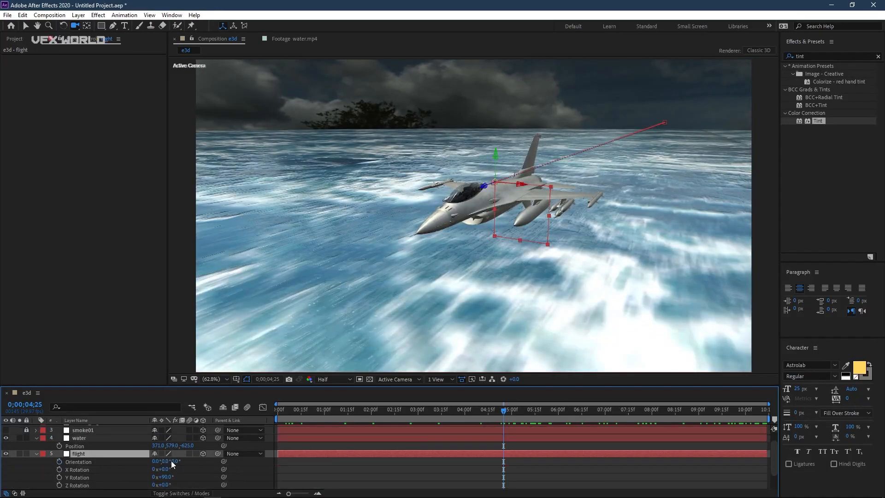
{"action": "left_click_drag", "start_coordinate": [297, 413], "coordinate": [471, 411]}
{"action": "left_click", "coordinate": [59, 469]}
{"action": "left_click", "coordinate": [59, 477]}
{"action": "left_click", "coordinate": [59, 485]}
{"action": "scroll", "coordinate": [62, 486], "scroll_direction": "down", "scroll_amount": 1}
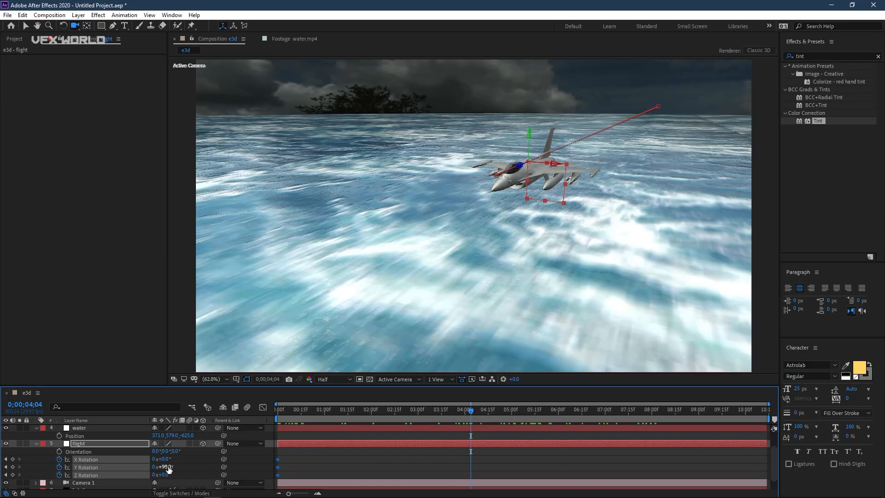
Keyframe the flight null's X Rotation: 22° at 0;00;04;04, -12.6° at 0;00;02;04, -12° at about 6.9 seconds and 8° at 0;00;10;13.
{"action": "left_click_drag", "start_coordinate": [169, 458], "coordinate": [179, 459]}
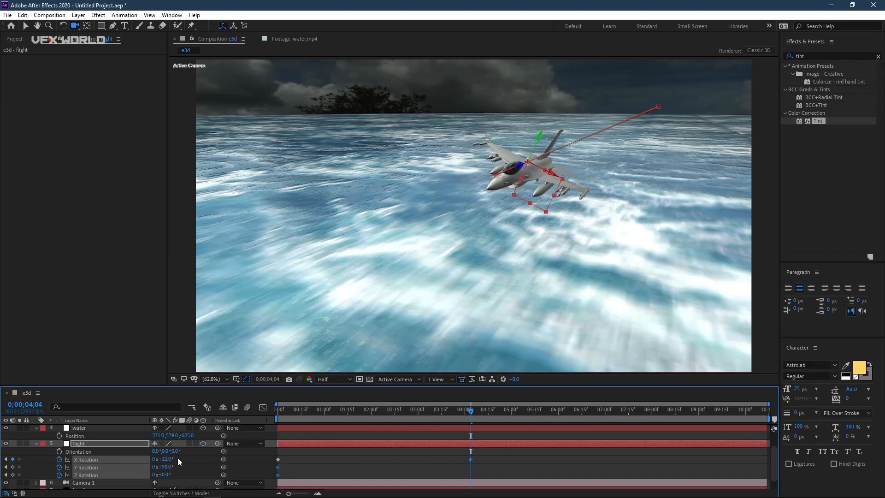
{"action": "left_click_drag", "start_coordinate": [460, 426], "coordinate": [377, 422]}
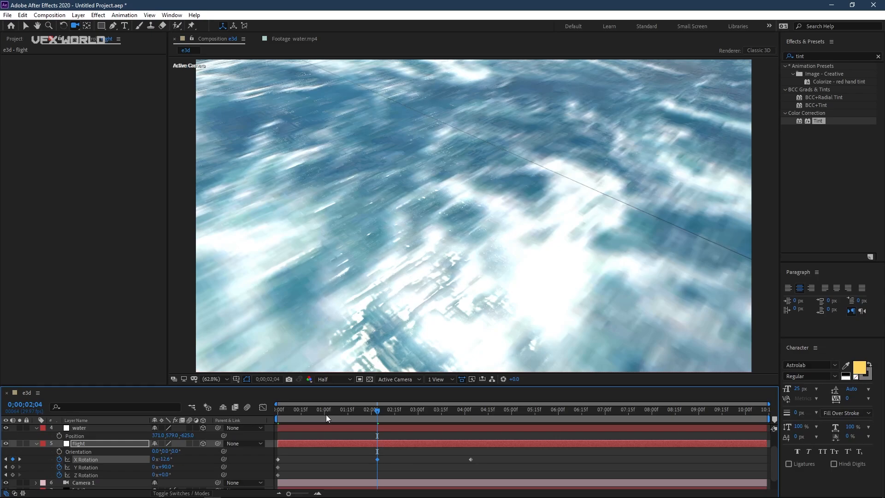
{"action": "left_click_drag", "start_coordinate": [325, 414], "coordinate": [530, 407]}
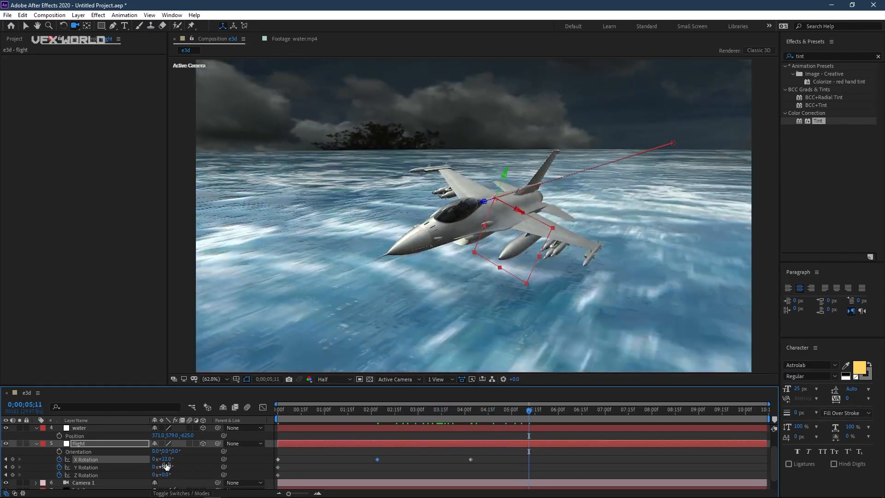
{"action": "left_click_drag", "start_coordinate": [164, 459], "coordinate": [153, 463]}
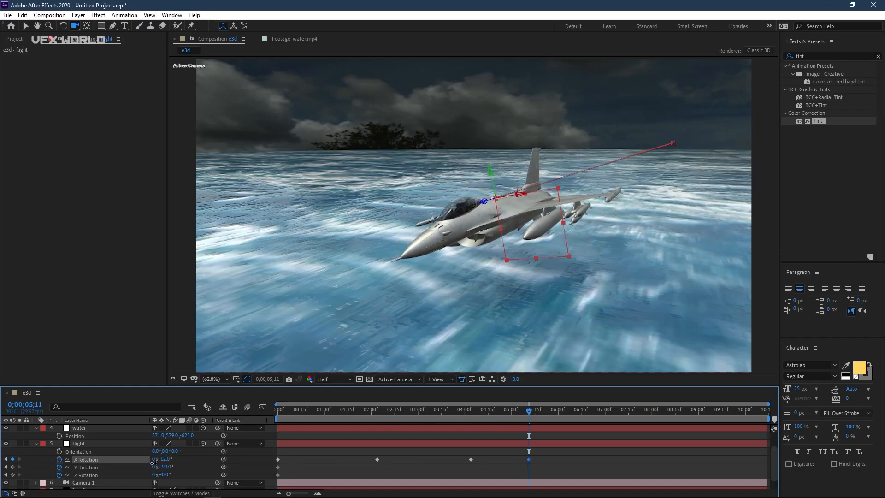
{"action": "left_click_drag", "start_coordinate": [529, 459], "coordinate": [599, 459]}
{"action": "left_click_drag", "start_coordinate": [634, 413], "coordinate": [822, 404]}
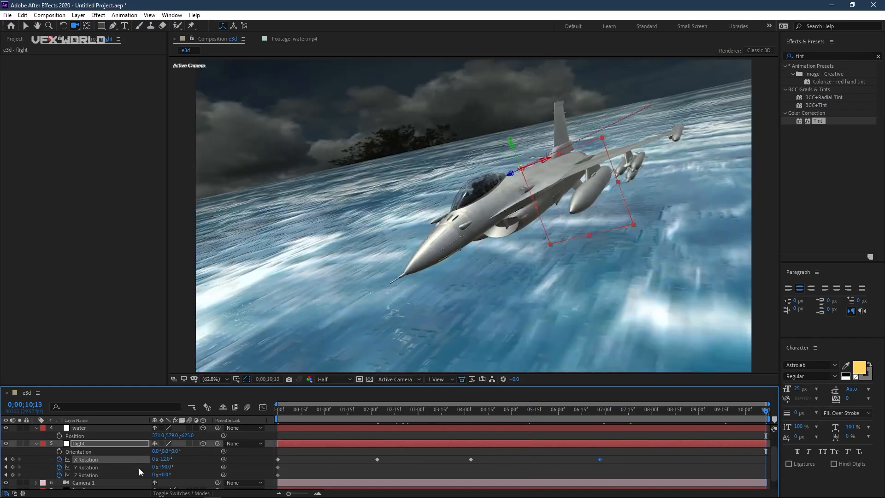
{"action": "left_click_drag", "start_coordinate": [167, 460], "coordinate": [177, 461]}
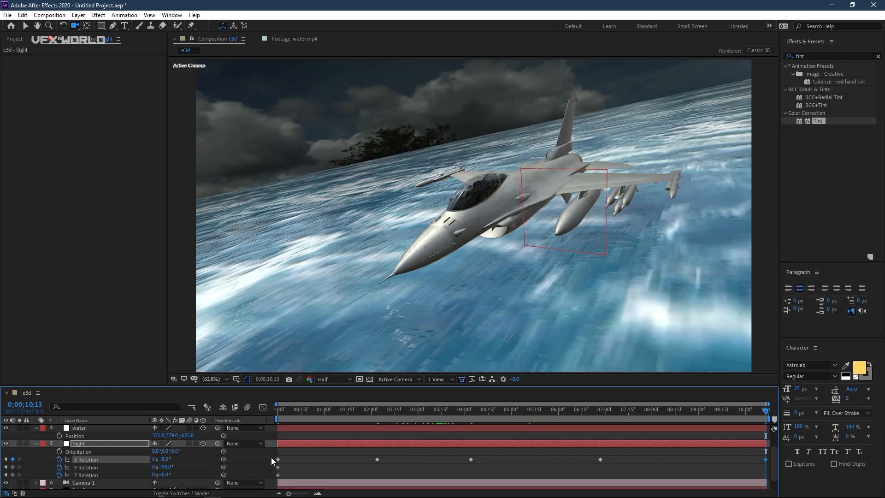
Apply Easy Ease to all of the flight null's X Rotation keyframes and move the third one to about 4.3 seconds.
{"action": "left_click_drag", "start_coordinate": [271, 457], "coordinate": [779, 456]}
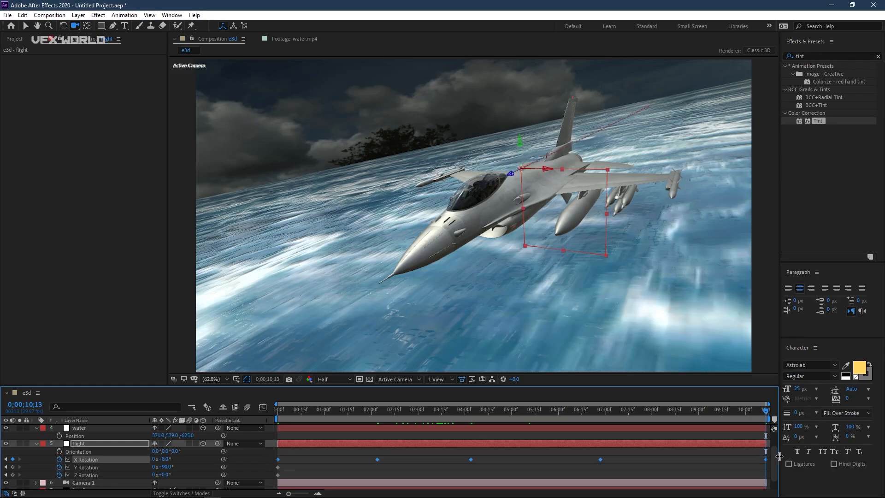
{"action": "left_click", "coordinate": [553, 466]}
{"action": "left_click_drag", "start_coordinate": [471, 459], "coordinate": [477, 458]}
Try removing the flight null's Y and Z Rotation keyframes and preview the banking motion.
{"action": "left_click_drag", "start_coordinate": [299, 474], "coordinate": [272, 464]}
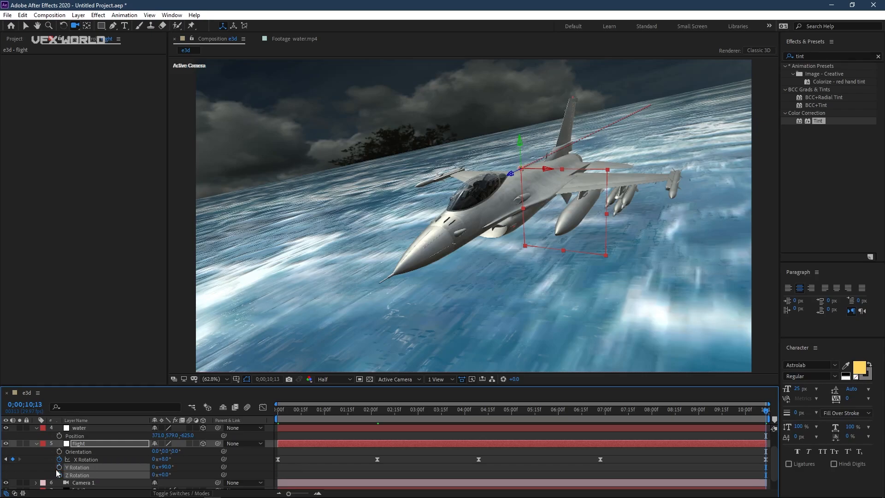
{"action": "left_click_drag", "start_coordinate": [394, 408], "coordinate": [557, 425]}
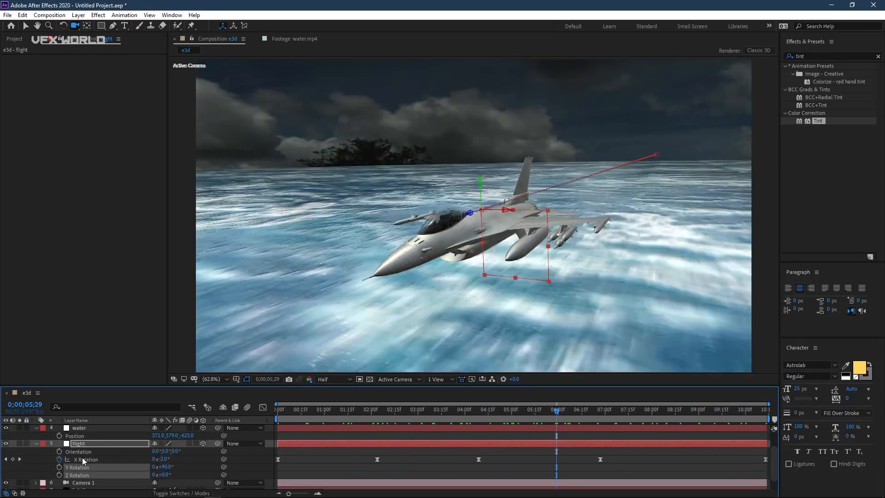
Select the e3d layer to show the Aircraft Rig settings of its Element effect.
{"action": "left_click", "coordinate": [92, 444]}
{"action": "scroll", "coordinate": [84, 486], "scroll_direction": "down", "scroll_amount": 2}
{"action": "left_click", "coordinate": [88, 478]}
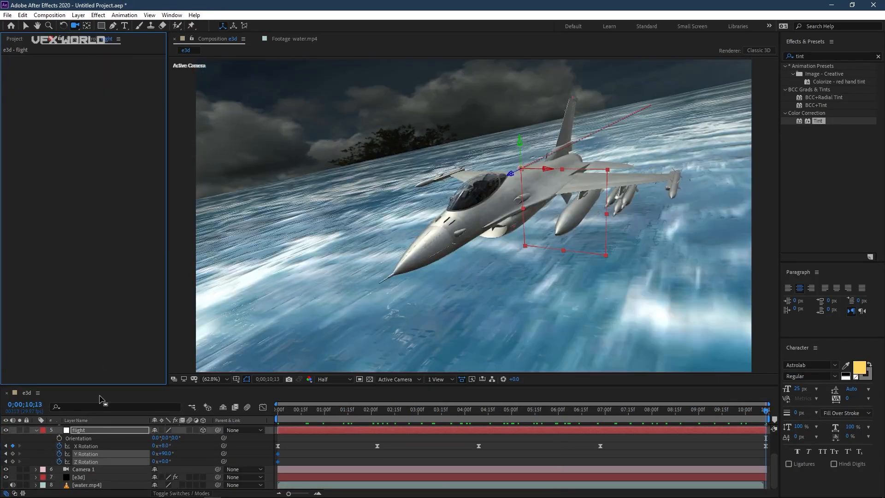
{"action": "left_click", "coordinate": [90, 477]}
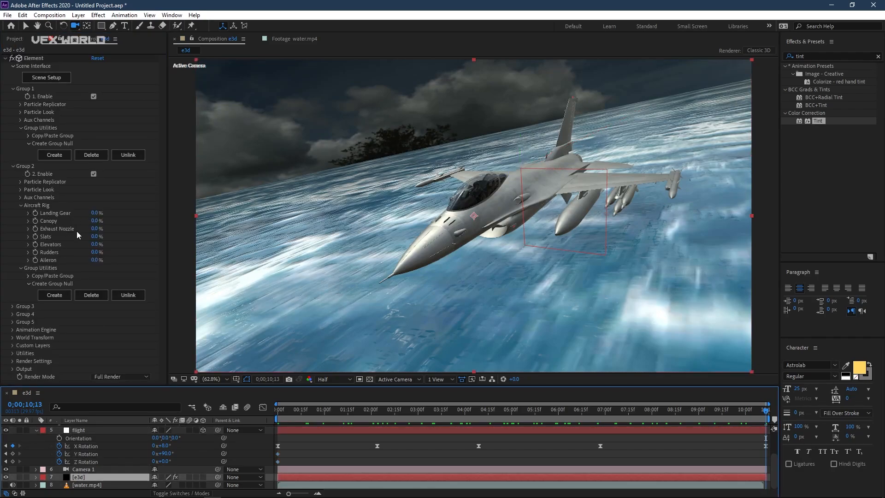
Try out other Slats values in Group 2's Aircraft Rig and undo the changes.
{"action": "left_click_drag", "start_coordinate": [96, 224], "coordinate": [107, 240]}
{"action": "key", "text": "ctrl+z"}
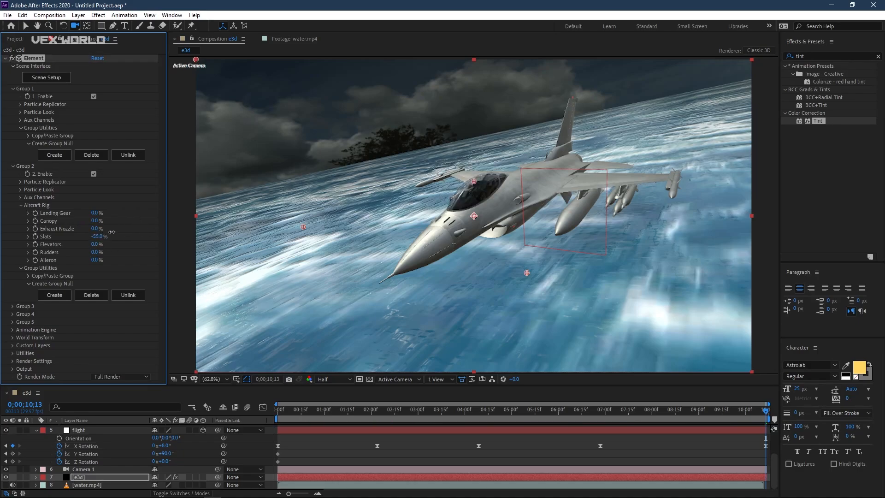
{"action": "key", "text": "ctrl+z"}
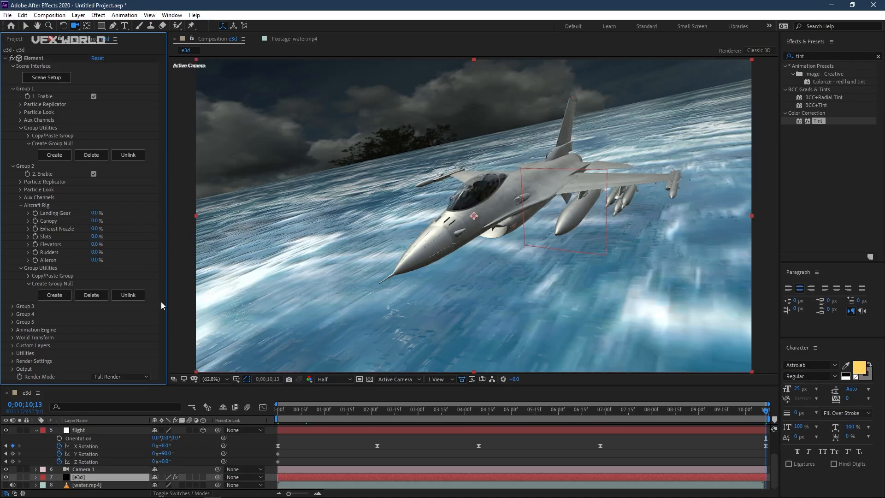
Add keyframes for Exhaust Nozzle, Slats and Elevators at the first frame, and raise Slats to about 75% at 0;00;10;13.
{"action": "key", "text": "Home"}
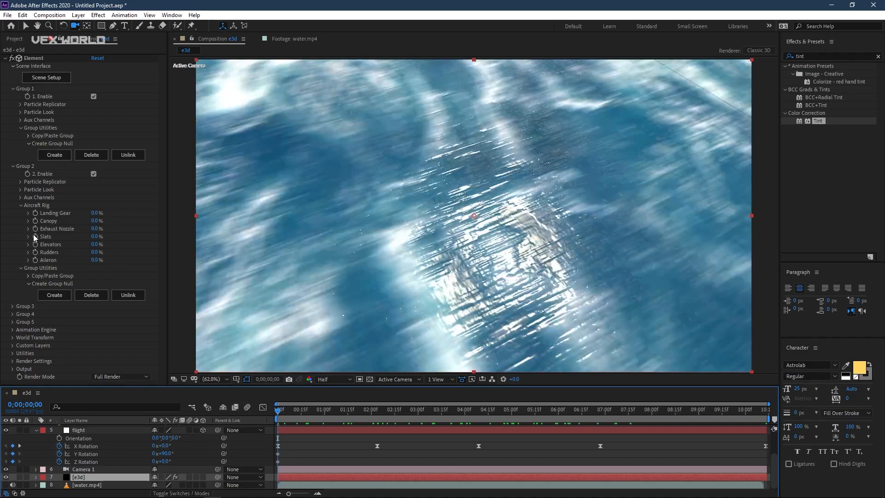
{"action": "left_click", "coordinate": [38, 238]}
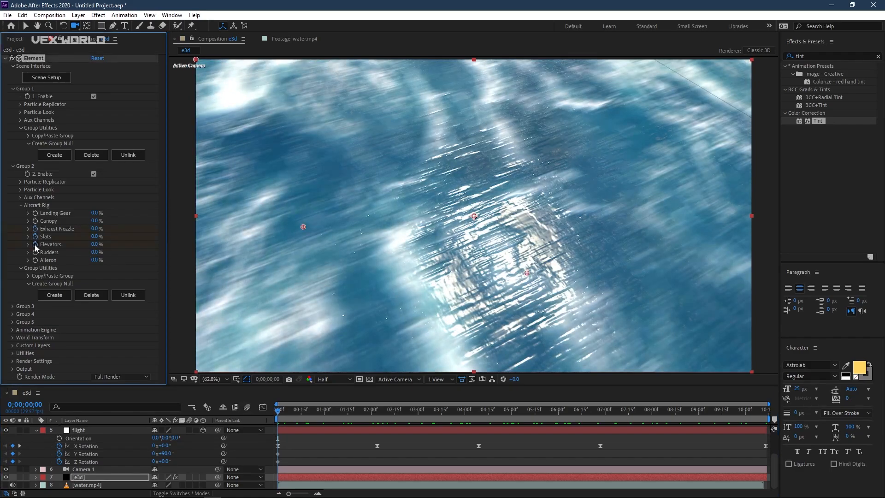
{"action": "left_click_drag", "start_coordinate": [314, 409], "coordinate": [769, 395]}
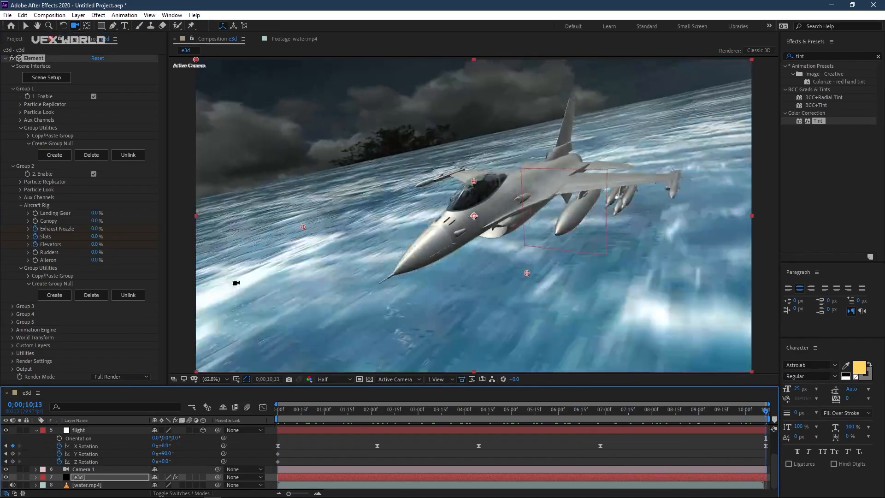
{"action": "left_click_drag", "start_coordinate": [97, 236], "coordinate": [115, 235]}
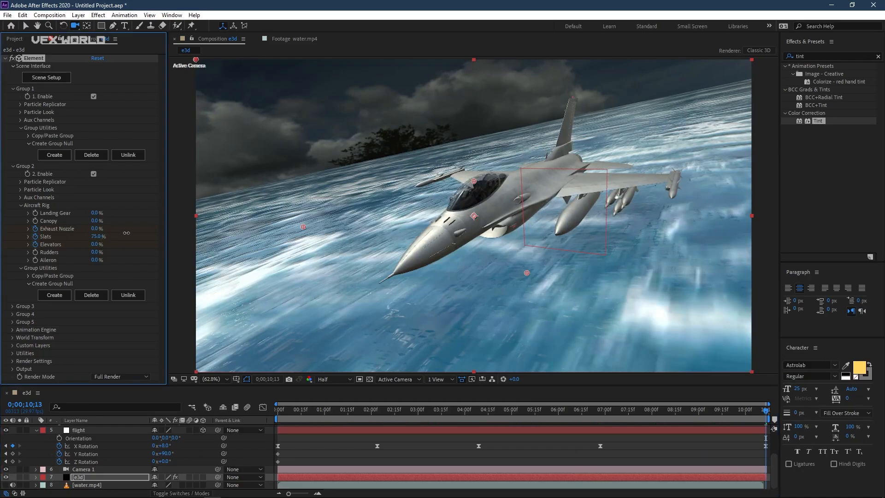
{"action": "left_click", "coordinate": [511, 409]}
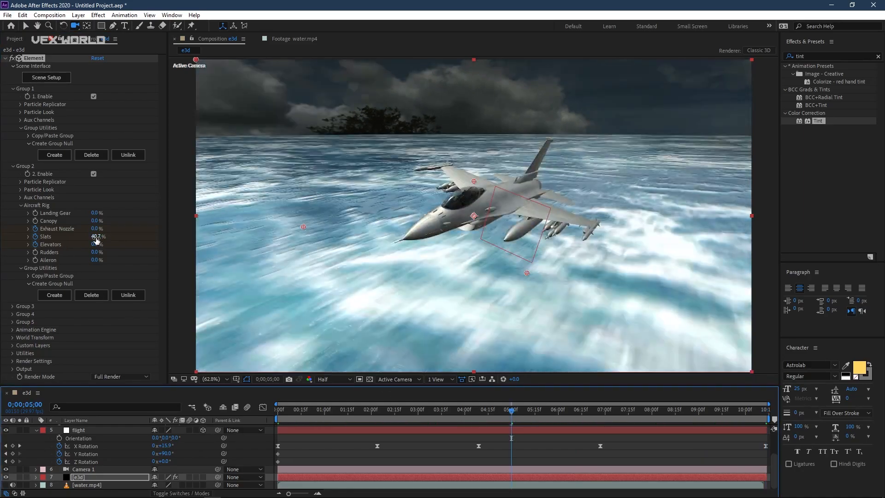
Animate the aircraft rig's Slats and Elevators with varied values along the timeline, with Slats at -41.3% at 0;00;05;00.
{"action": "left_click_drag", "start_coordinate": [97, 239], "coordinate": [73, 237]}
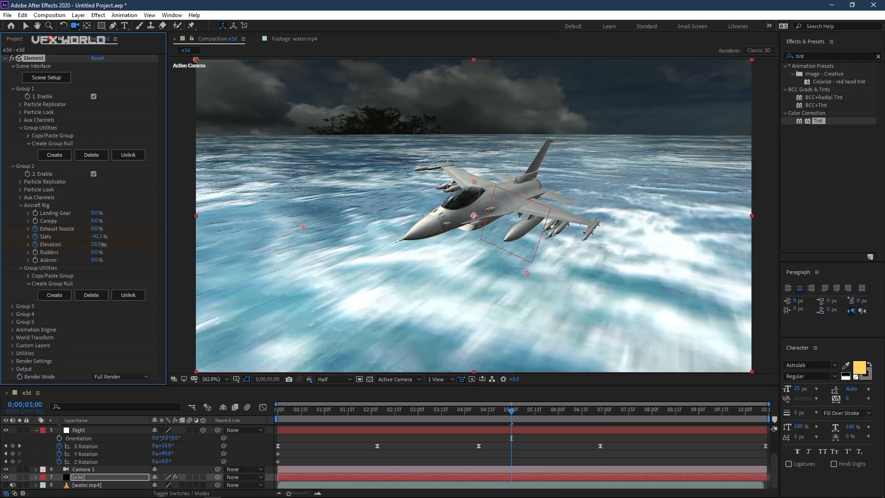
{"action": "left_click_drag", "start_coordinate": [482, 408], "coordinate": [403, 410]}
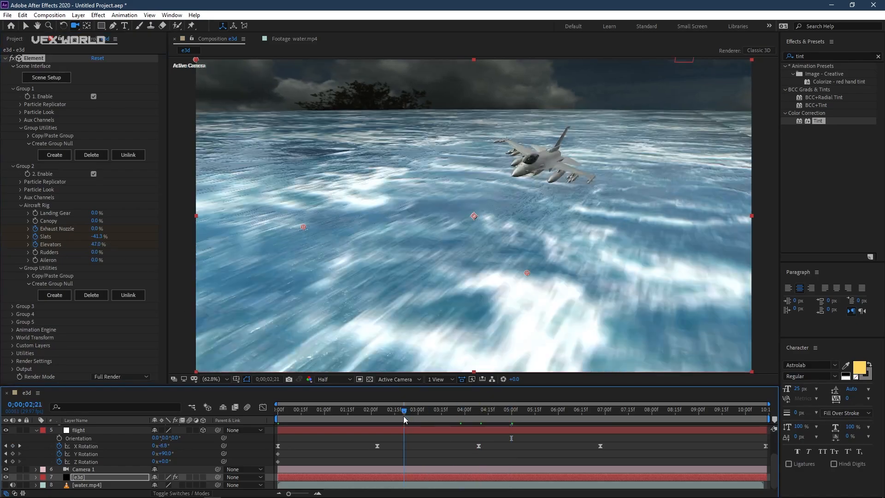
{"action": "mouse_move", "coordinate": [91, 248]}
{"action": "left_mouse_down"}
{"action": "mouse_move", "coordinate": [112, 246]}
{"action": "mouse_move", "coordinate": [80, 246]}
{"action": "left_mouse_up"}
{"action": "left_click", "coordinate": [679, 417]}
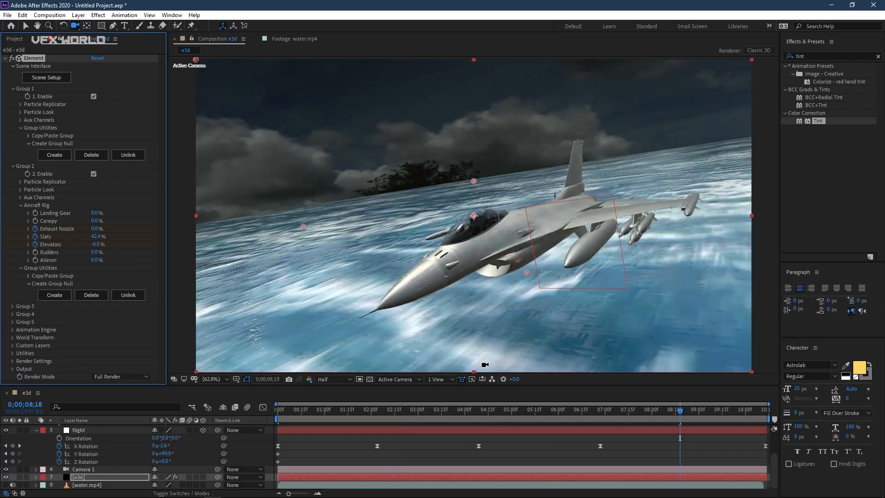
{"action": "mouse_move", "coordinate": [472, 410]}
{"action": "left_mouse_down"}
{"action": "mouse_move", "coordinate": [377, 417]}
{"action": "mouse_move", "coordinate": [668, 397]}
{"action": "mouse_move", "coordinate": [654, 399]}
{"action": "mouse_move", "coordinate": [623, 402]}
{"action": "mouse_move", "coordinate": [727, 380]}
{"action": "mouse_move", "coordinate": [441, 432]}
{"action": "mouse_move", "coordinate": [482, 420]}
{"action": "left_mouse_up"}
Add a shadow-casting parallel light with a pale blue colour and an intensity of 150 to the composition.
{"action": "left_click", "coordinate": [36, 430]}
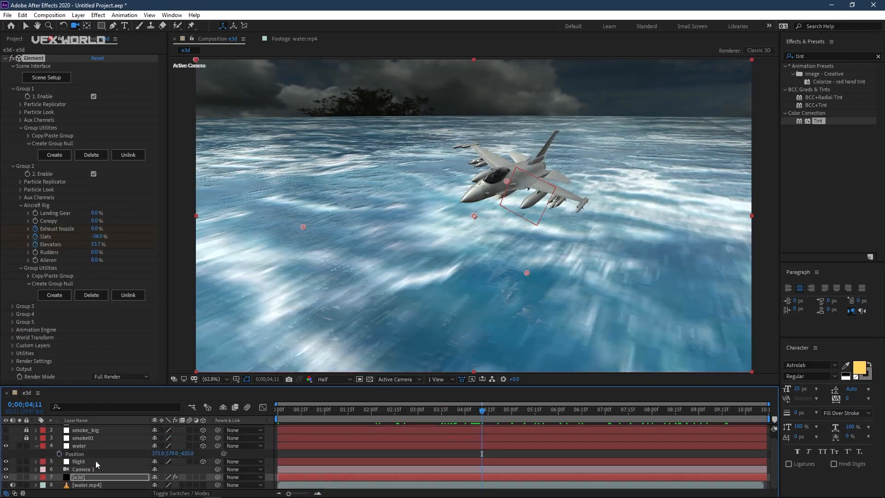
{"action": "left_click", "coordinate": [35, 446]}
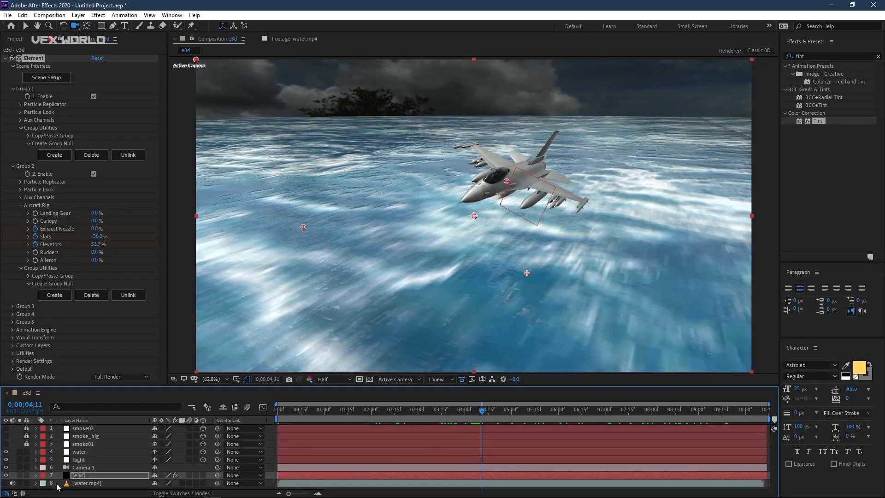
{"action": "left_click", "coordinate": [101, 489]}
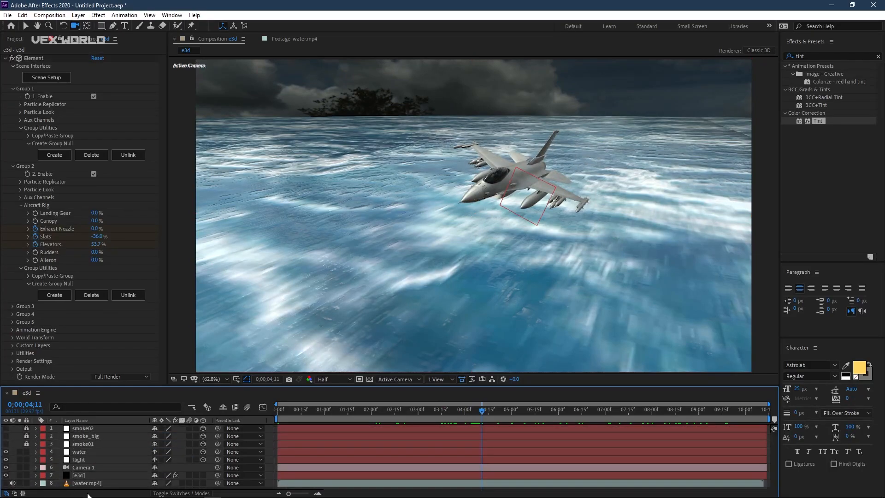
{"action": "right_click", "coordinate": [93, 492]}
{"action": "mouse_move", "coordinate": [142, 388]}
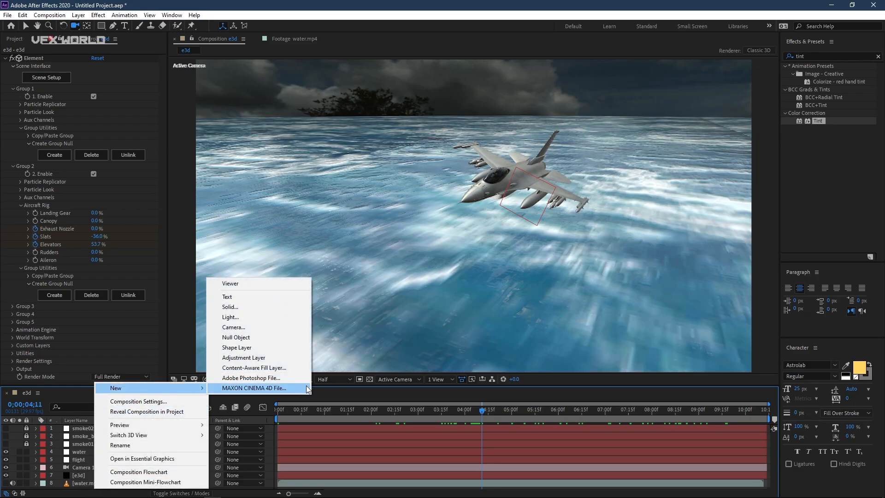
{"action": "left_click", "coordinate": [231, 317]}
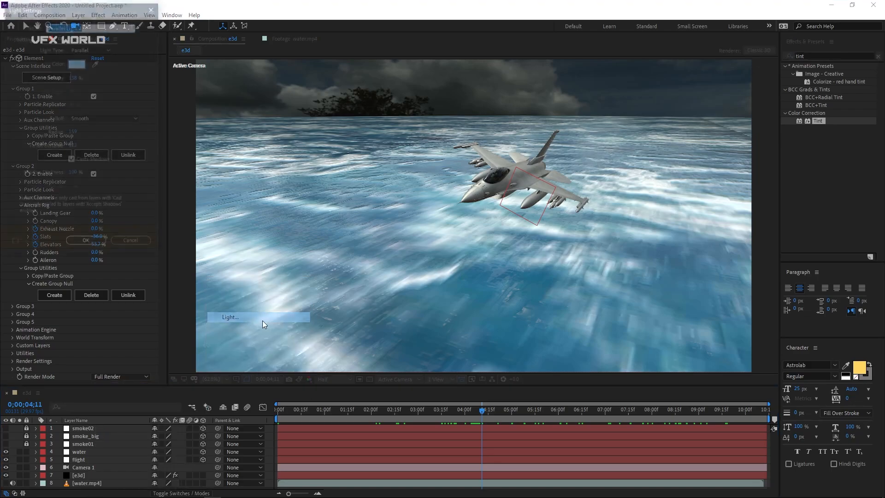
{"action": "left_click", "coordinate": [77, 63]}
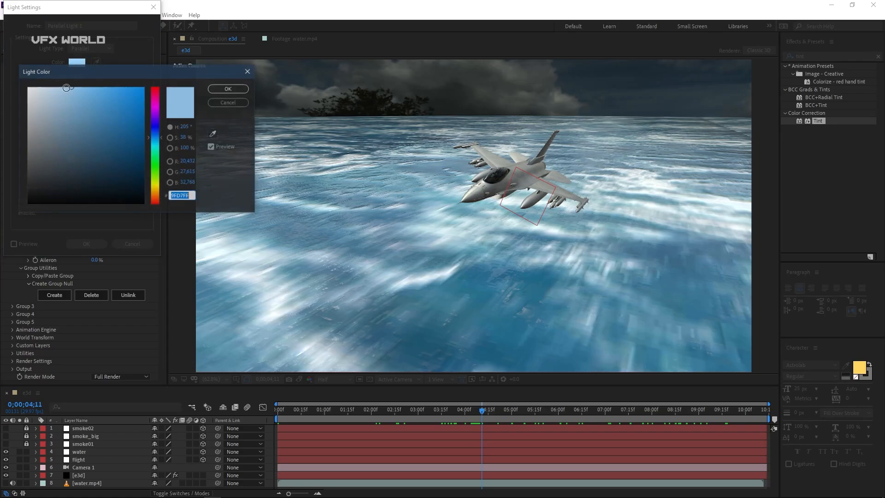
{"action": "left_click", "coordinate": [228, 88]}
{"action": "left_click", "coordinate": [68, 79]}
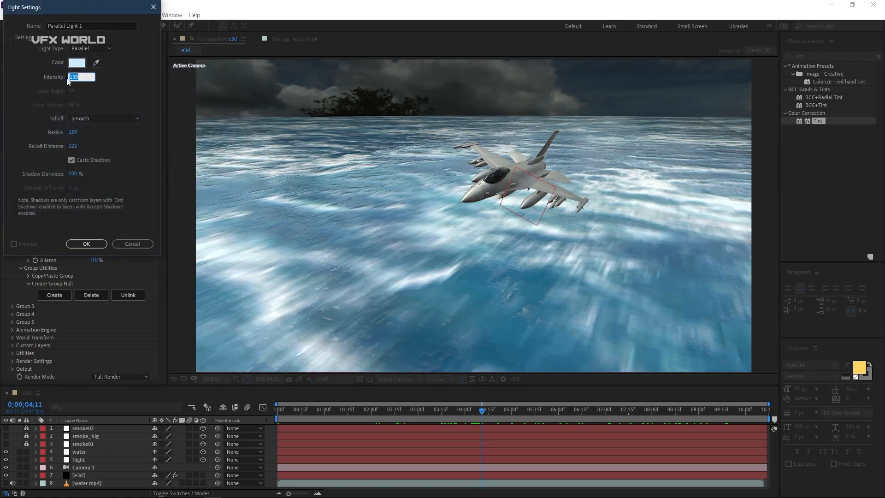
{"action": "type", "text": "150"}
{"action": "left_click", "coordinate": [97, 241]}
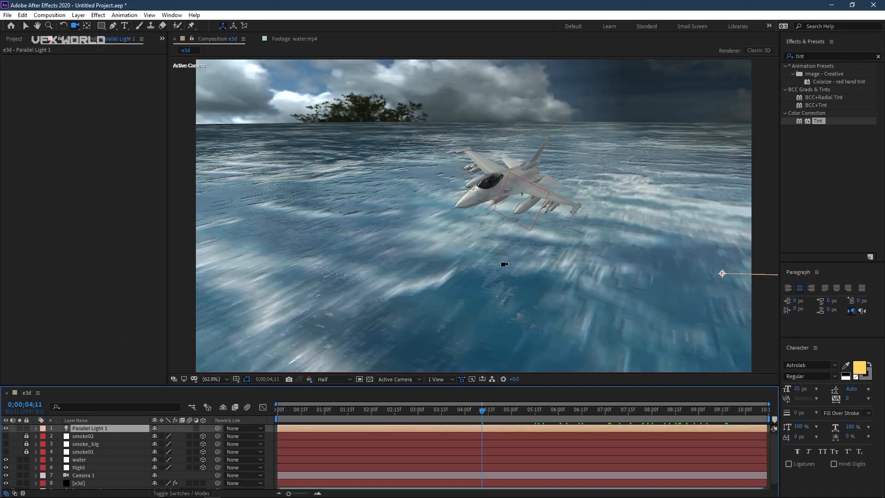
Enable shadows in the e3d layer's Element render settings and set the shadow mode to Ray-Traced.
{"action": "left_click", "coordinate": [94, 482]}
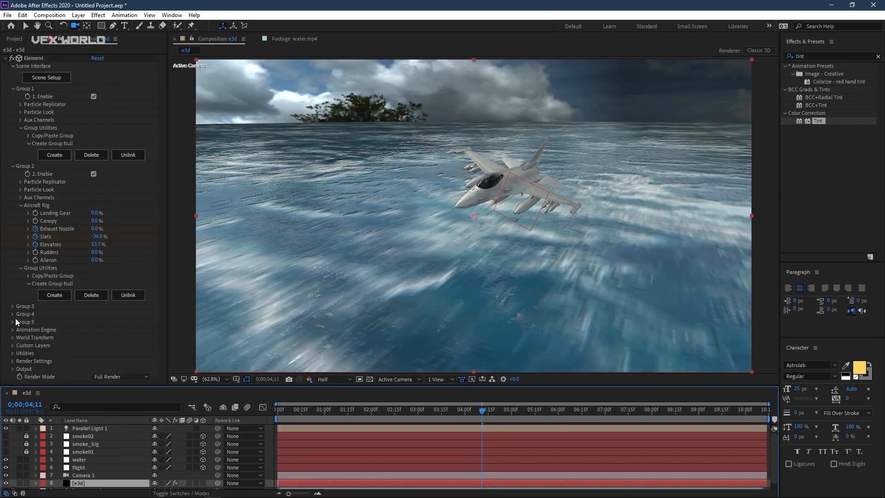
{"action": "left_click", "coordinate": [13, 166]}
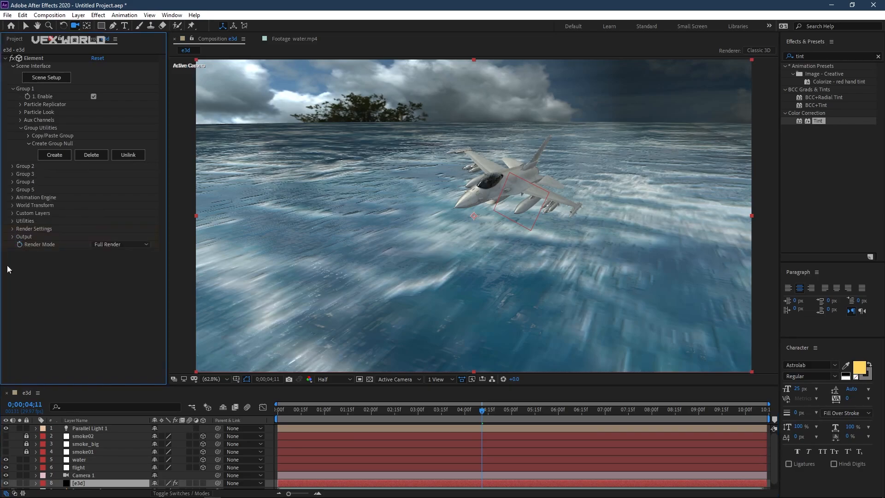
{"action": "left_click", "coordinate": [12, 229]}
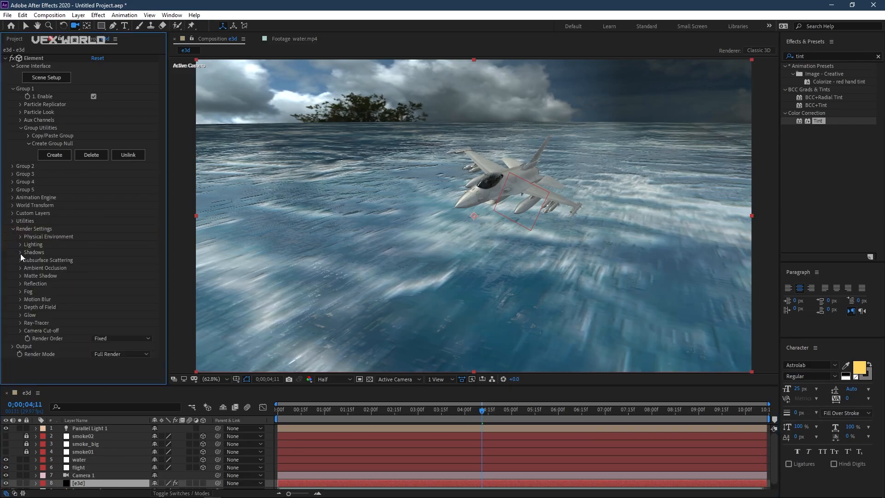
{"action": "left_click", "coordinate": [21, 253]}
{"action": "left_click", "coordinate": [94, 260]}
{"action": "left_click", "coordinate": [105, 269]}
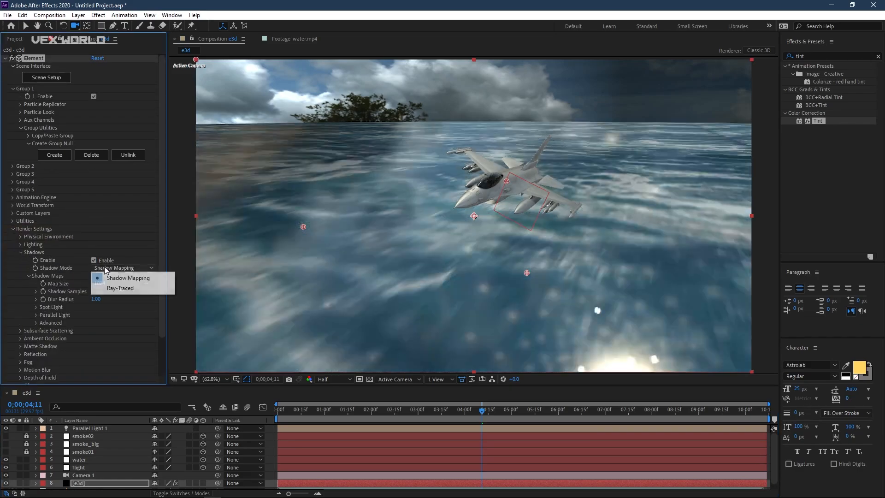
{"action": "left_click", "coordinate": [122, 289]}
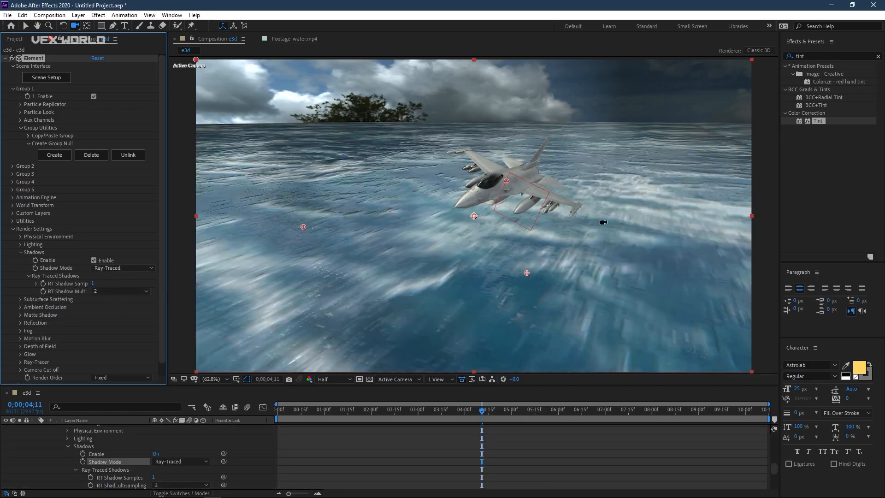
{"action": "scroll", "coordinate": [74, 454], "scroll_direction": "up", "scroll_amount": 10}
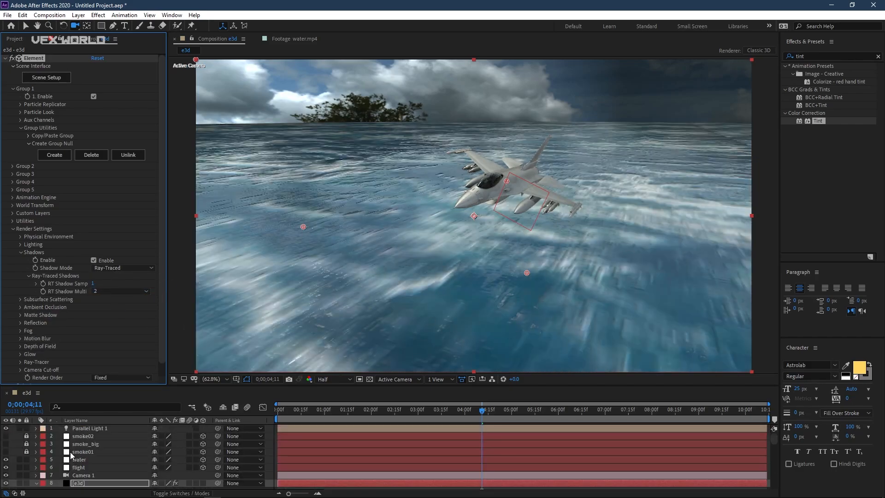
{"action": "left_click", "coordinate": [36, 483]}
Aim the parallel light's point of interest at the jet and set the light's position to -320, -500, -1026.7.
{"action": "left_click", "coordinate": [103, 427]}
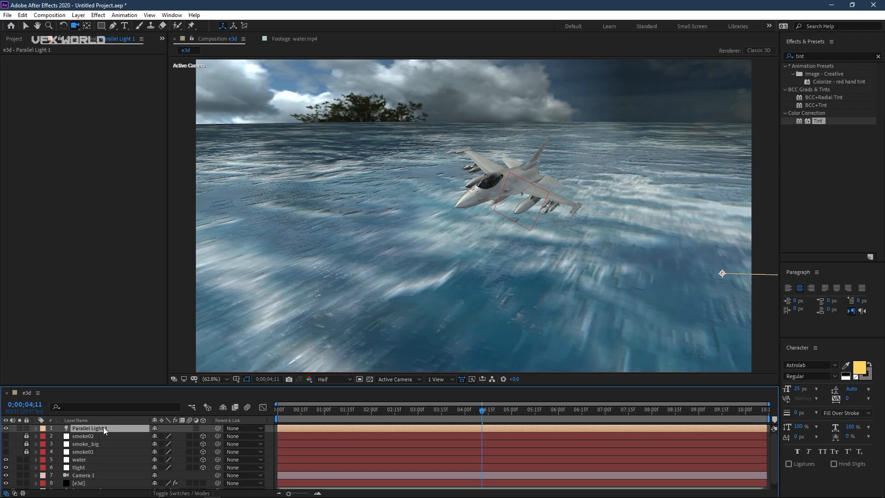
{"action": "key", "text": "p"}
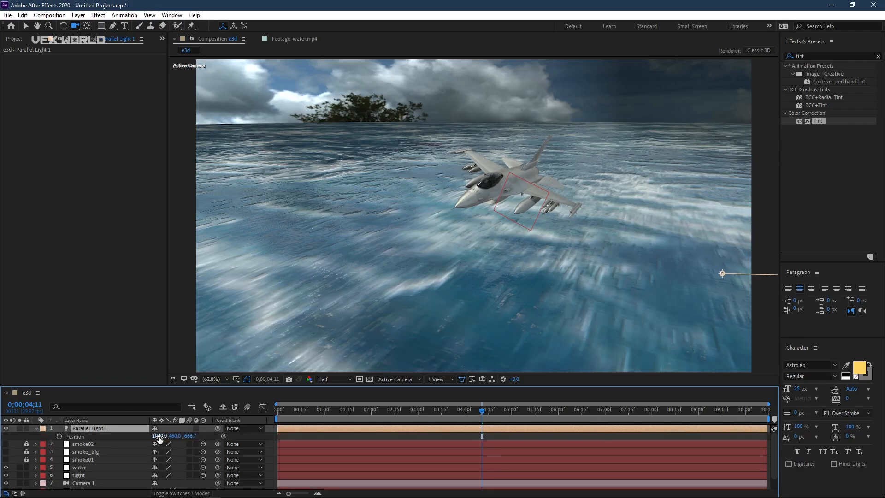
{"action": "left_click", "coordinate": [25, 23]}
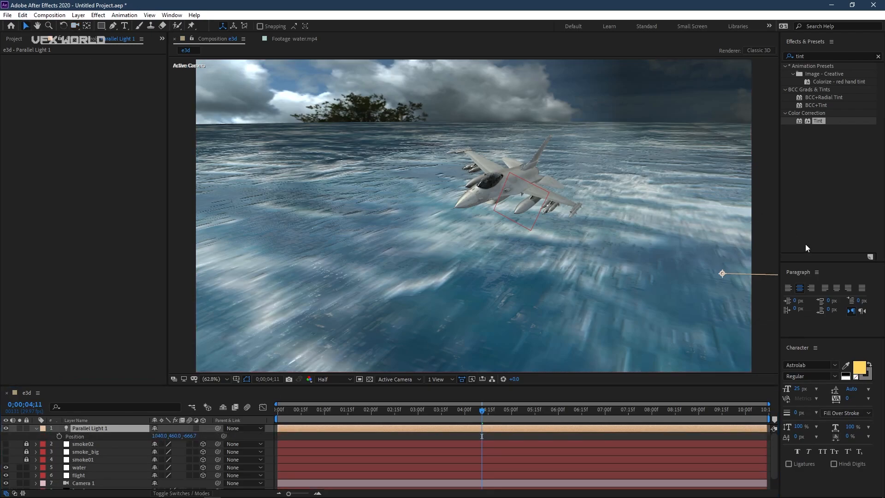
{"action": "left_click_drag", "start_coordinate": [721, 274], "coordinate": [528, 195]}
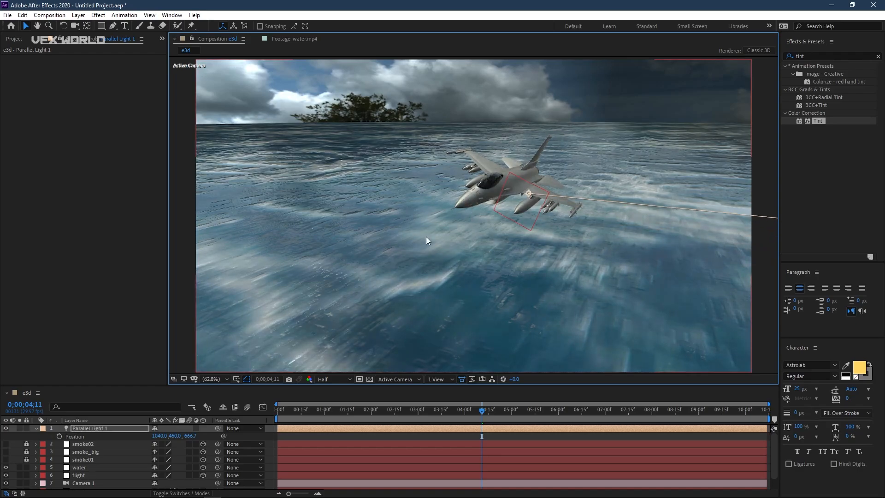
{"action": "left_click_drag", "start_coordinate": [174, 435], "coordinate": [125, 436]}
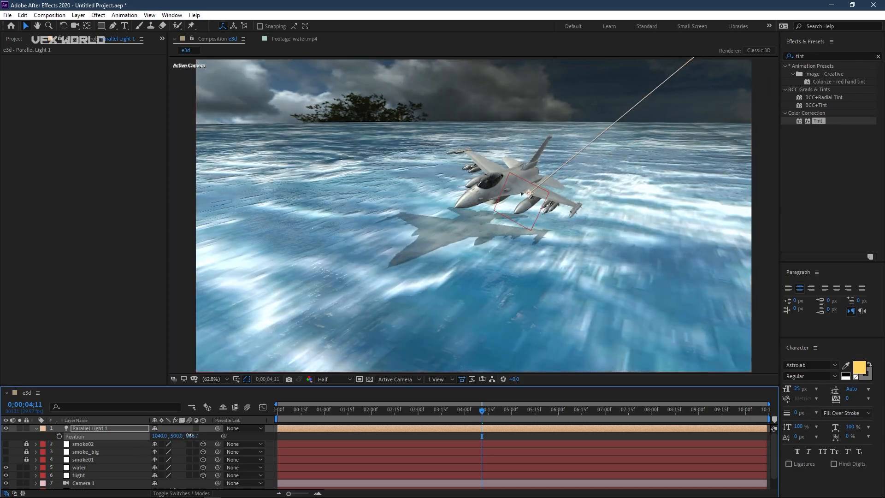
{"action": "left_click_drag", "start_coordinate": [190, 435], "coordinate": [112, 457]}
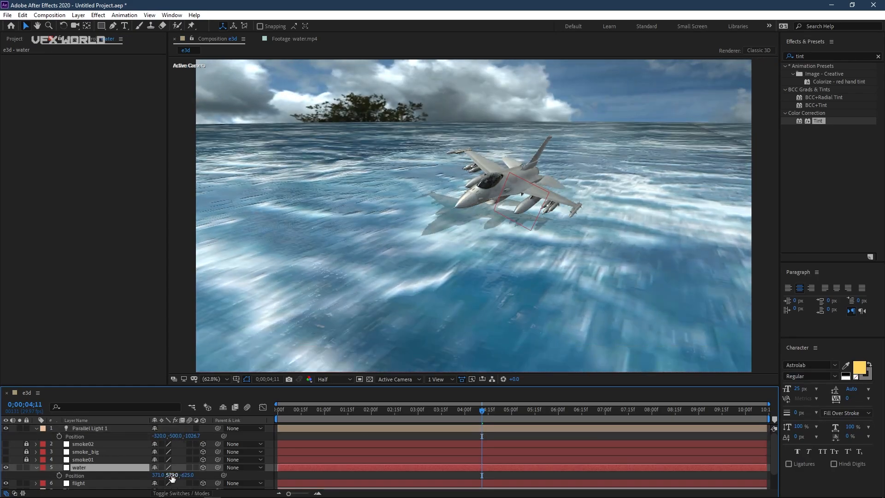
Set the water null's Y position to 706 and check the scene through to the end of the timeline.
{"action": "left_click_drag", "start_coordinate": [172, 476], "coordinate": [217, 466]}
{"action": "left_click_drag", "start_coordinate": [487, 416], "coordinate": [787, 430]}
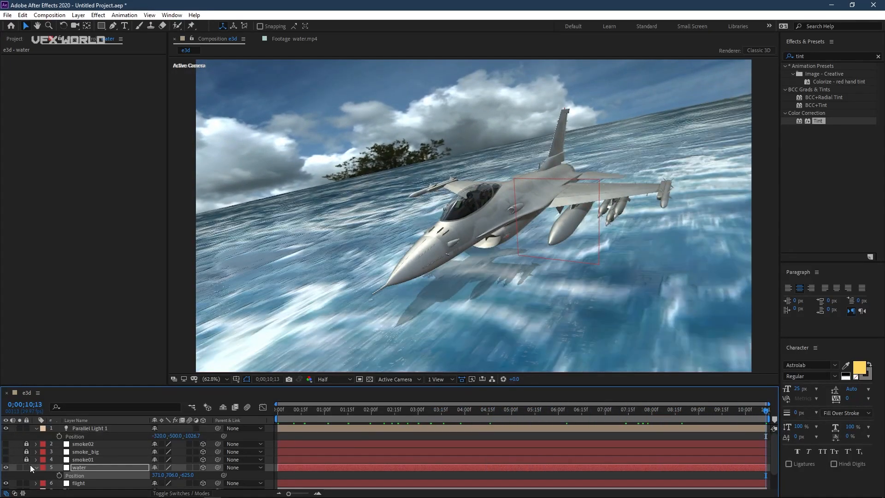
{"action": "left_click", "coordinate": [36, 467]}
Enable ambient occlusion in the e3d layer's Element effect in SSAO mode with an SSAO intensity of 12.9.
{"action": "left_click", "coordinate": [90, 478]}
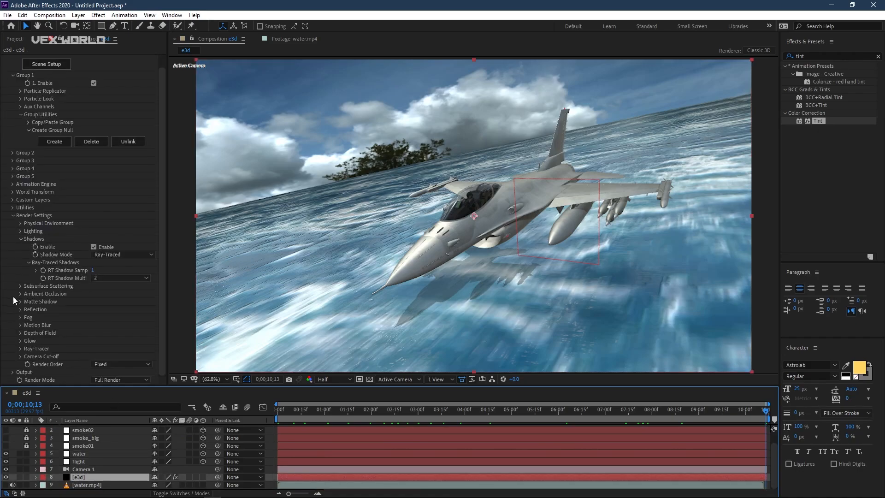
{"action": "left_click", "coordinate": [20, 293]}
{"action": "scroll", "coordinate": [142, 349], "scroll_direction": "down", "scroll_amount": 1}
{"action": "left_click", "coordinate": [94, 271]}
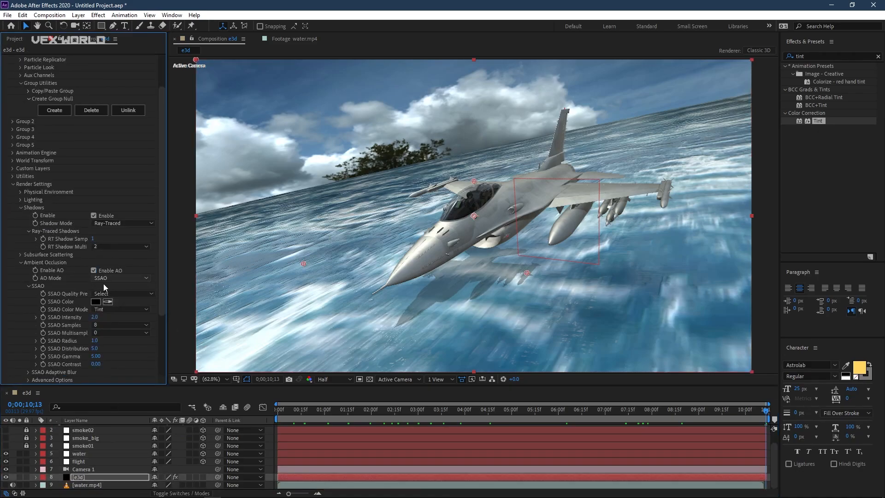
{"action": "left_click", "coordinate": [106, 279]}
{"action": "left_click", "coordinate": [110, 288]}
{"action": "left_click_drag", "start_coordinate": [95, 317], "coordinate": [137, 317]}
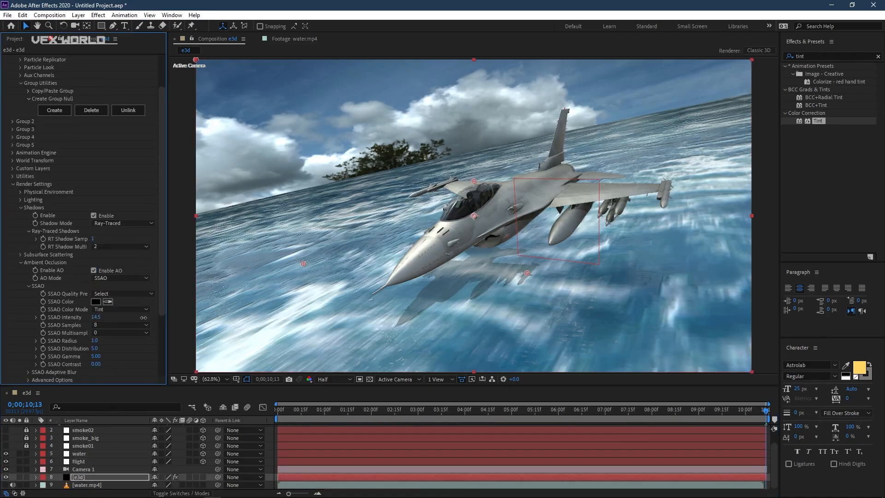
{"action": "scroll", "coordinate": [48, 449], "scroll_direction": "up", "scroll_amount": 1}
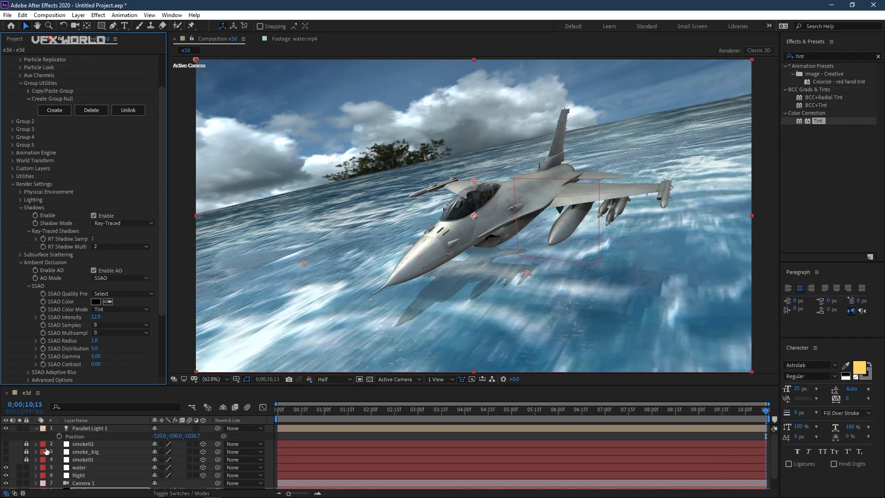
{"action": "scroll", "coordinate": [39, 441], "scroll_direction": "down", "scroll_amount": 1}
{"action": "scroll", "coordinate": [38, 439], "scroll_direction": "up", "scroll_amount": 1}
{"action": "left_click", "coordinate": [36, 429]}
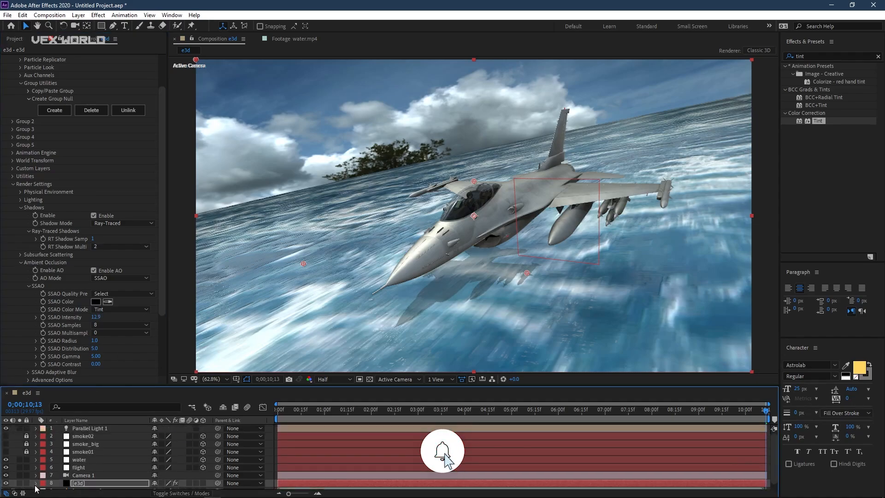
Enable fog in the Element render settings and raise the fog opacity to 100%.
{"action": "left_click", "coordinate": [21, 262]}
{"action": "scroll", "coordinate": [21, 260], "scroll_direction": "up", "scroll_amount": 2}
{"action": "left_click", "coordinate": [20, 239]}
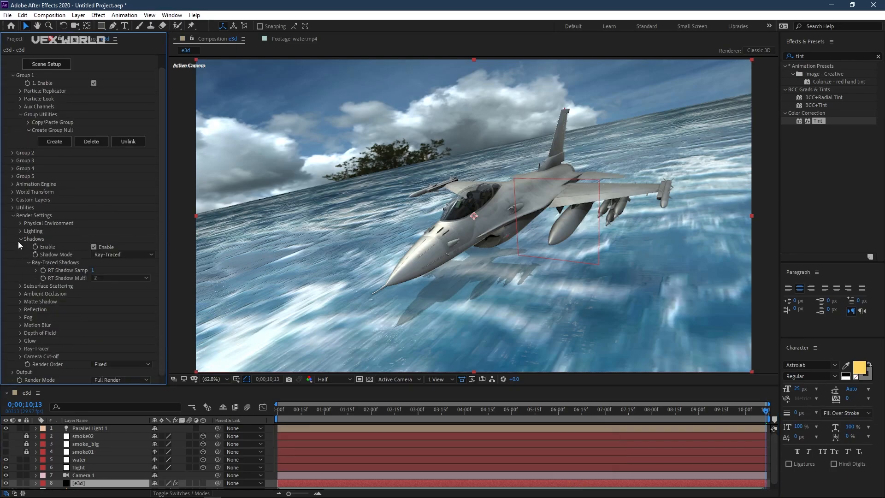
{"action": "scroll", "coordinate": [18, 242], "scroll_direction": "up", "scroll_amount": 1}
{"action": "left_click", "coordinate": [94, 300]}
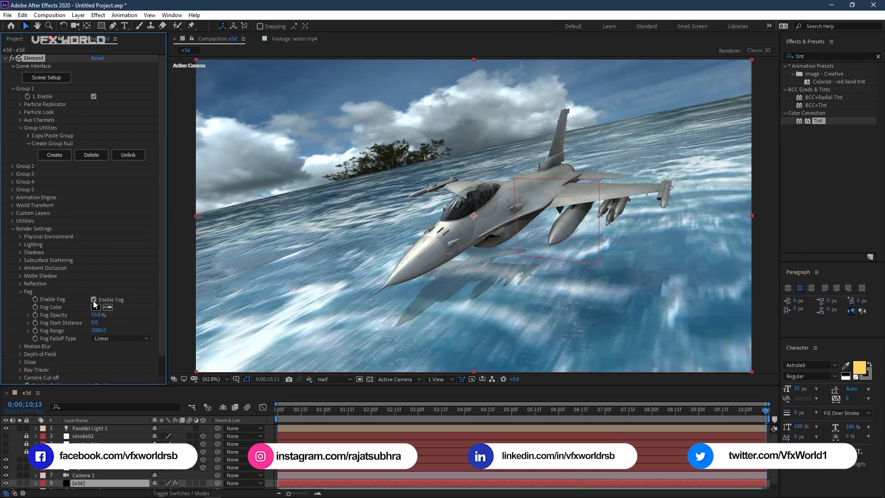
{"action": "left_click_drag", "start_coordinate": [117, 312], "coordinate": [147, 316]}
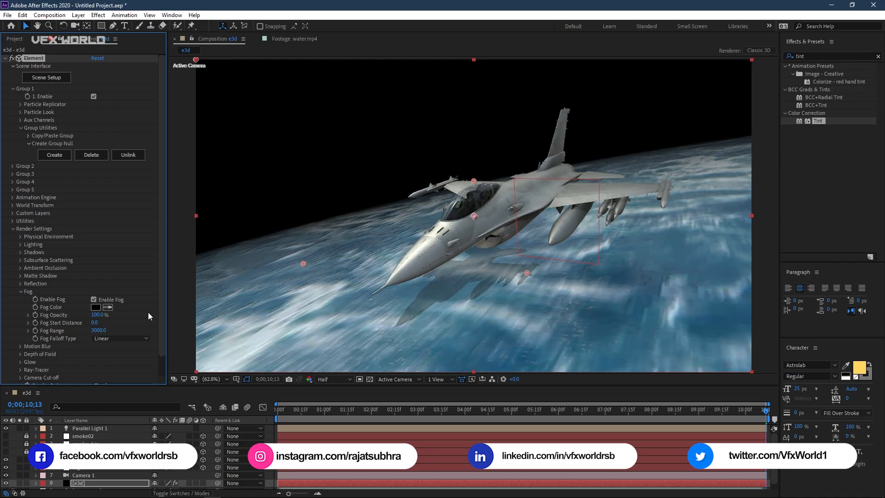
Change the fog colour to a pale blue.
{"action": "left_click", "coordinate": [95, 307]}
{"action": "left_click_drag", "start_coordinate": [49, 153], "coordinate": [42, 78]}
{"action": "left_click", "coordinate": [156, 141]}
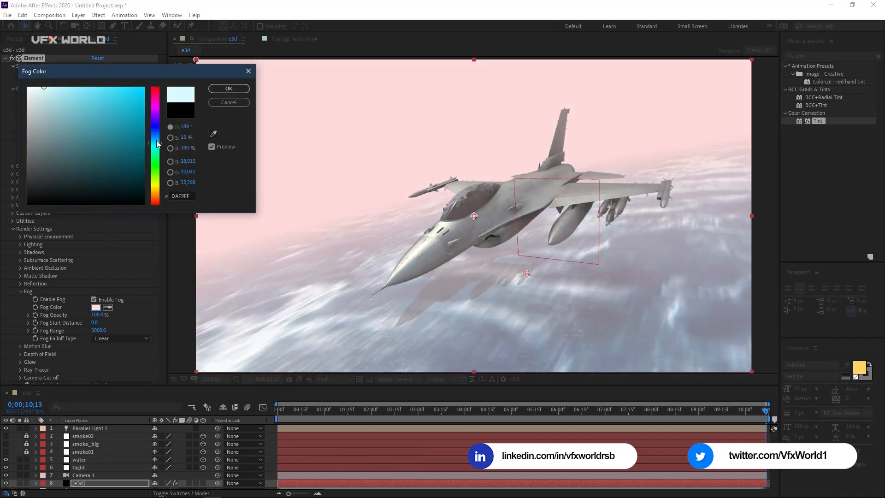
{"action": "left_click", "coordinate": [236, 89]}
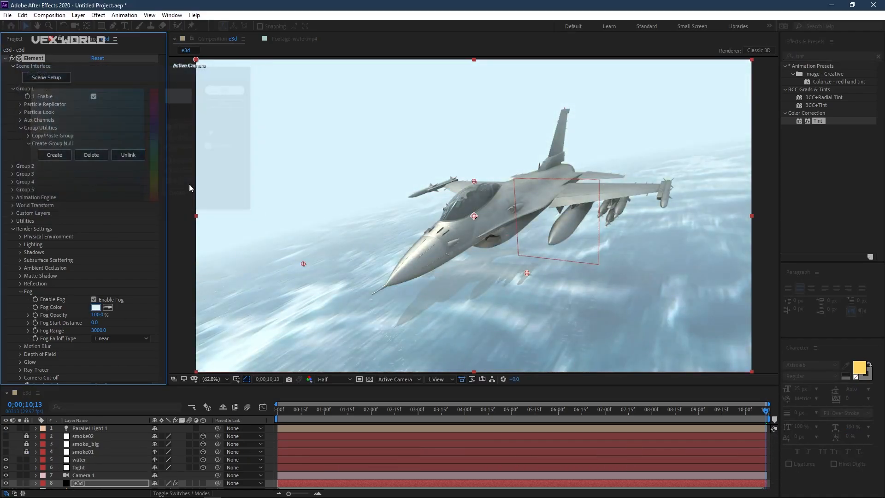
Set the fog start distance to 3350 and the fog opacity to 93%, and preview the animation.
{"action": "mouse_move", "coordinate": [95, 323]}
{"action": "left_mouse_down"}
{"action": "mouse_move", "coordinate": [119, 321]}
{"action": "mouse_move", "coordinate": [90, 316]}
{"action": "mouse_move", "coordinate": [95, 322]}
{"action": "left_mouse_up"}
{"action": "left_click_drag", "start_coordinate": [331, 409], "coordinate": [391, 409]}
{"action": "key", "text": "space"}
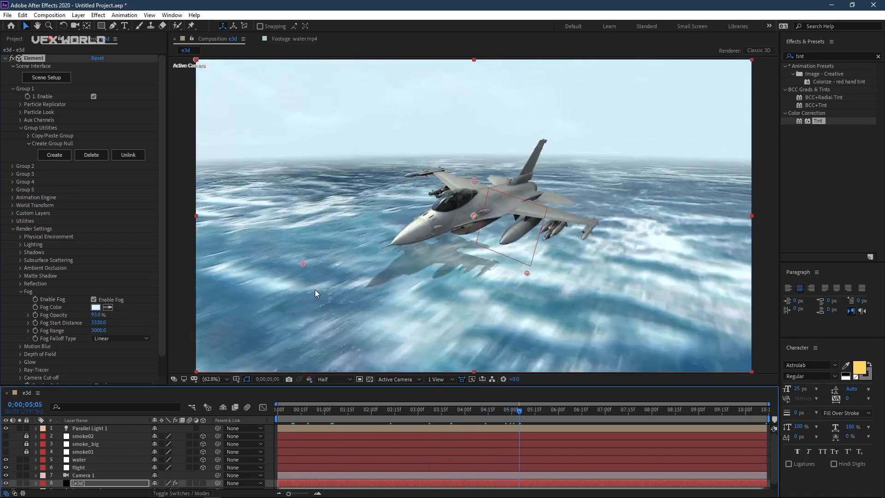
Change the Element fog colour to the slightly deeper pale blue B9DBEC.
{"action": "left_click", "coordinate": [100, 308]}
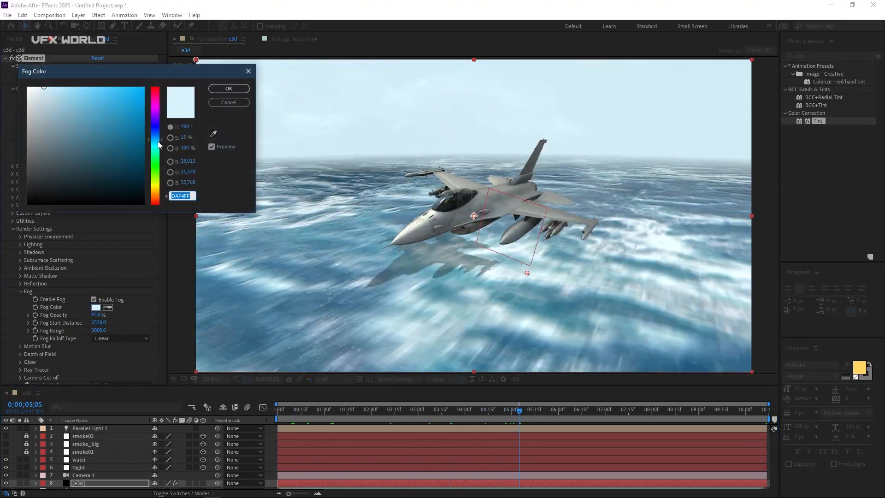
{"action": "left_click_drag", "start_coordinate": [158, 141], "coordinate": [158, 140]}
{"action": "left_click_drag", "start_coordinate": [52, 101], "coordinate": [52, 93]}
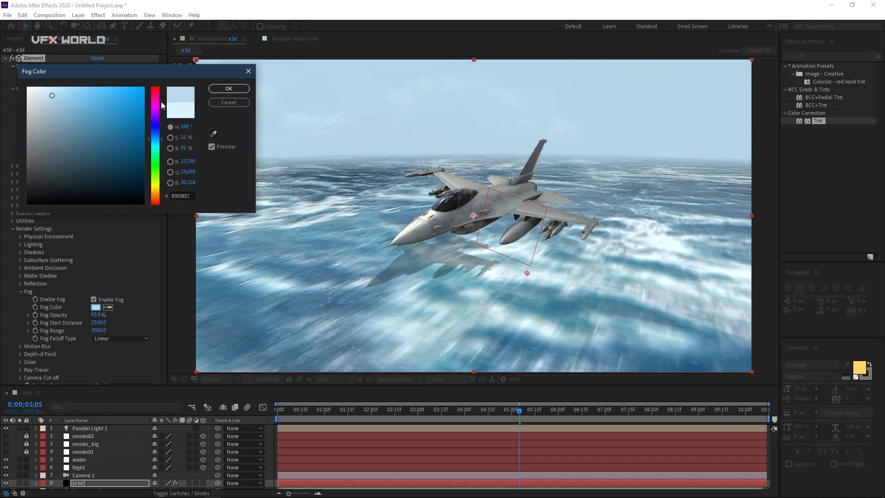
{"action": "left_click", "coordinate": [228, 88]}
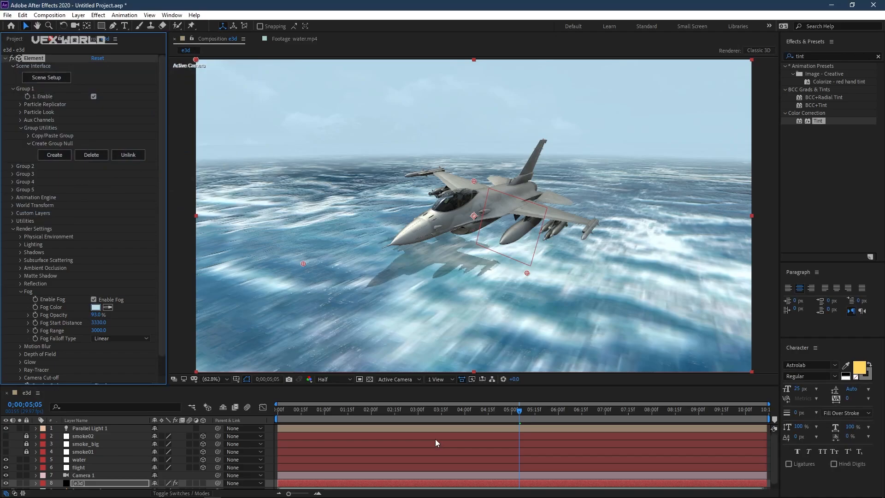
Set the composition preview resolution to Full and inspect the fighter jet up close.
{"action": "left_click", "coordinate": [349, 378]}
{"action": "left_click", "coordinate": [338, 397]}
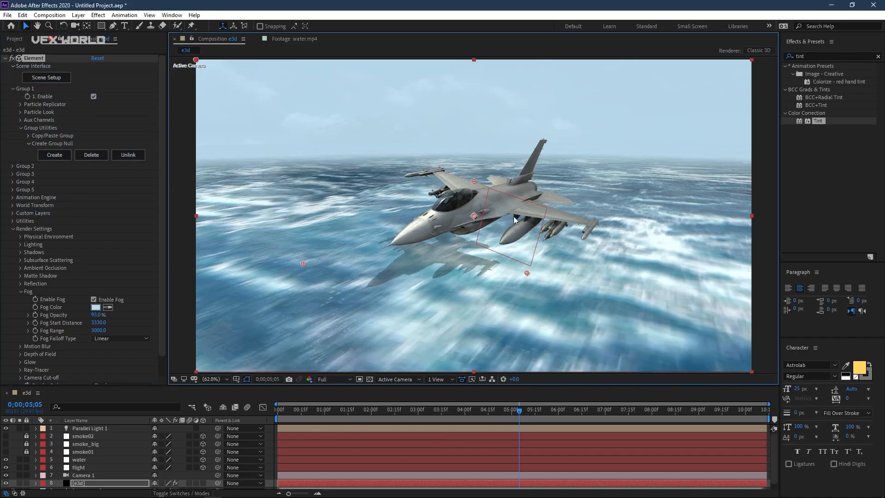
{"action": "scroll", "coordinate": [466, 238], "scroll_direction": "up", "scroll_amount": 3}
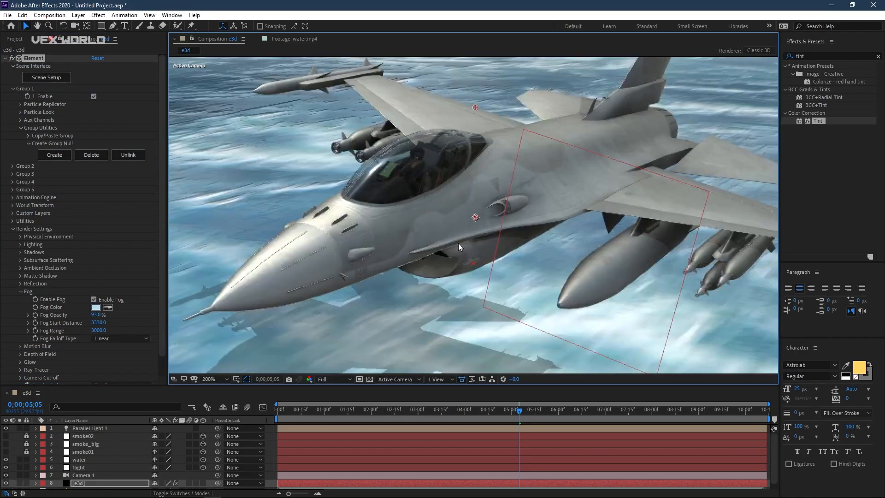
{"action": "scroll", "coordinate": [458, 243], "scroll_direction": "down", "scroll_amount": 2}
{"action": "scroll", "coordinate": [457, 243], "scroll_direction": "up", "scroll_amount": 1}
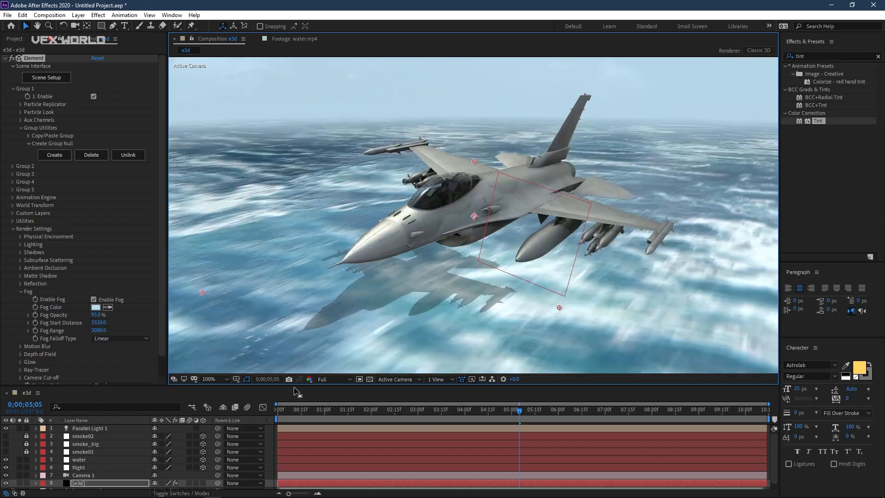
At 0;00;03;22, enable motion blur for both the composition and the e3d layer.
{"action": "left_click_drag", "start_coordinate": [383, 414], "coordinate": [453, 414]}
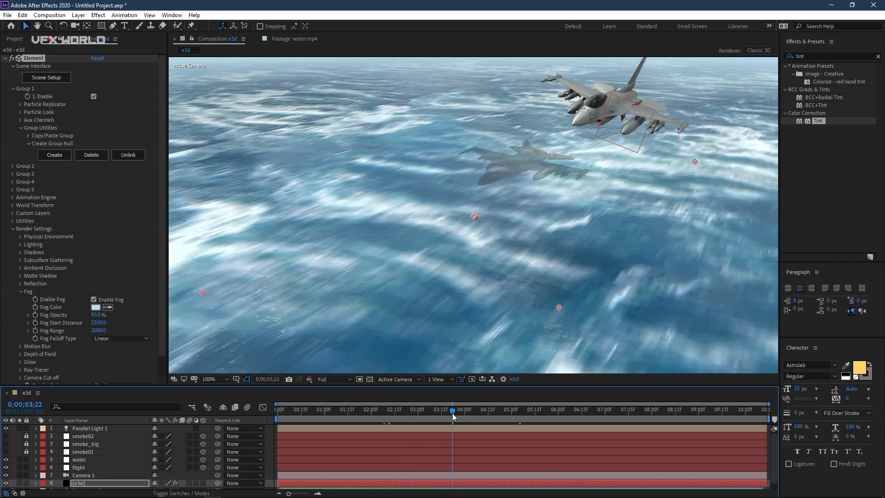
{"action": "left_click", "coordinate": [247, 407]}
{"action": "left_click", "coordinate": [189, 483]}
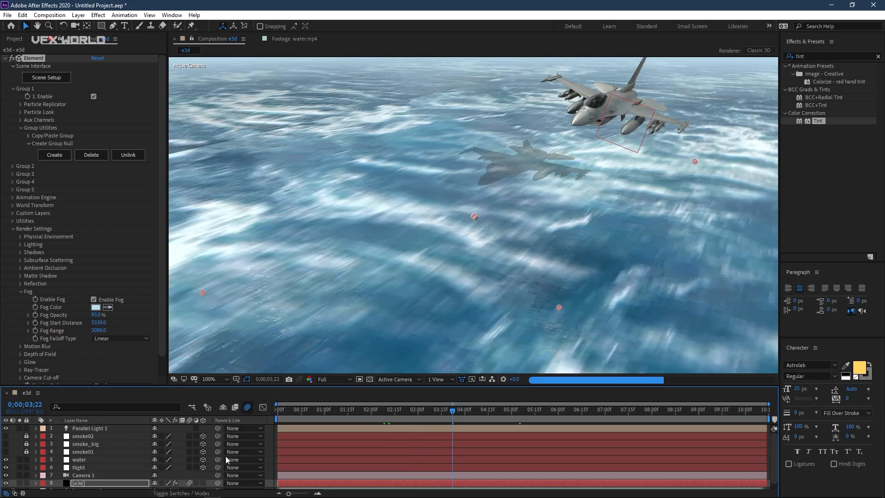
Check the motion-blurred frame at 0;00;08;24, and turn off the composition's motion blur.
{"action": "scroll", "coordinate": [599, 151], "scroll_direction": "down", "scroll_amount": 2}
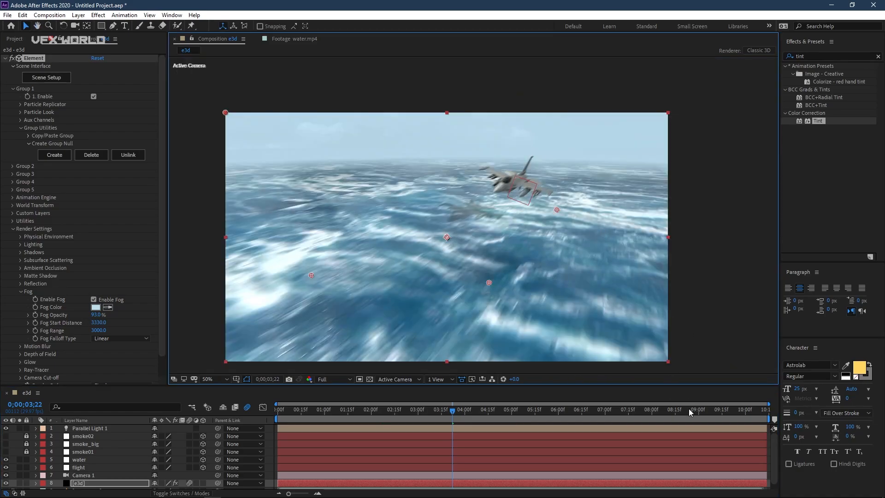
{"action": "left_click", "coordinate": [689, 409]}
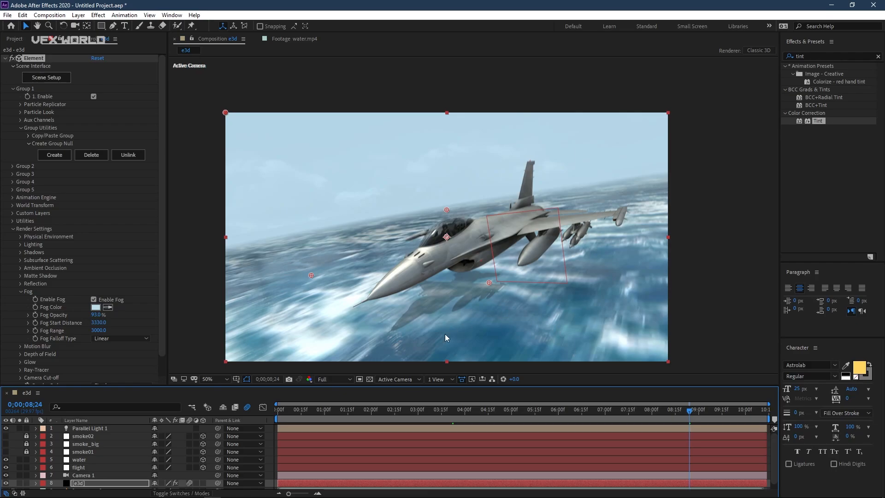
{"action": "left_click", "coordinate": [248, 407]}
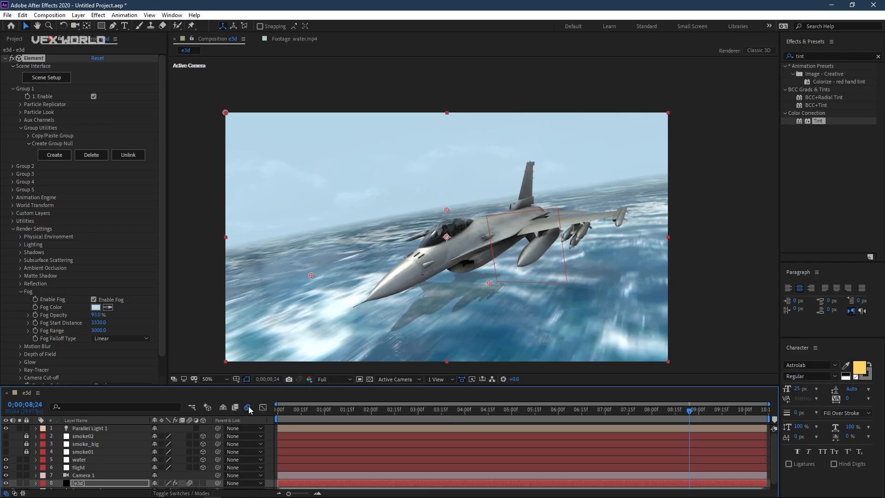
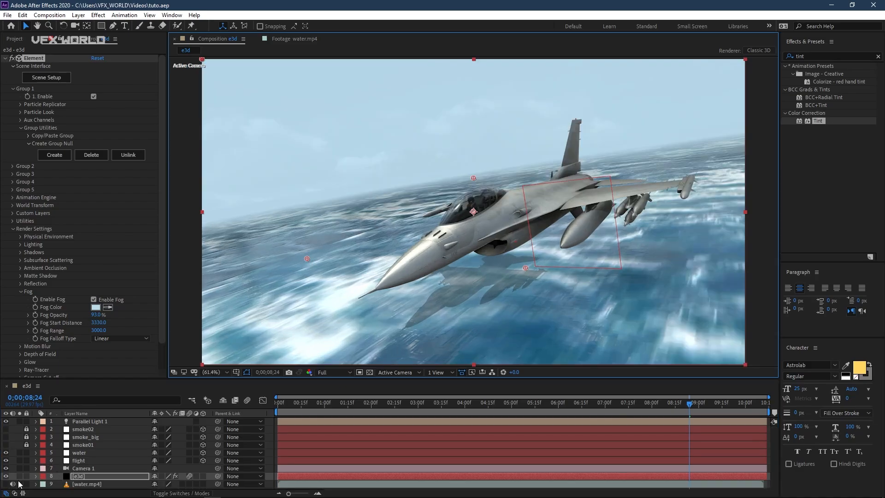
Disable Group 1 in the e3d layer's Element effect and view the jet from its side in Custom View 1.
{"action": "left_click", "coordinate": [83, 477]}
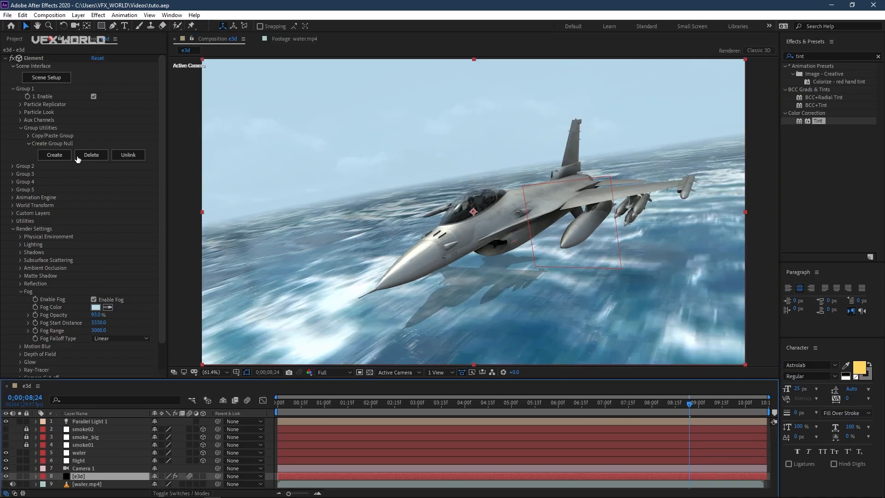
{"action": "left_click", "coordinate": [94, 96]}
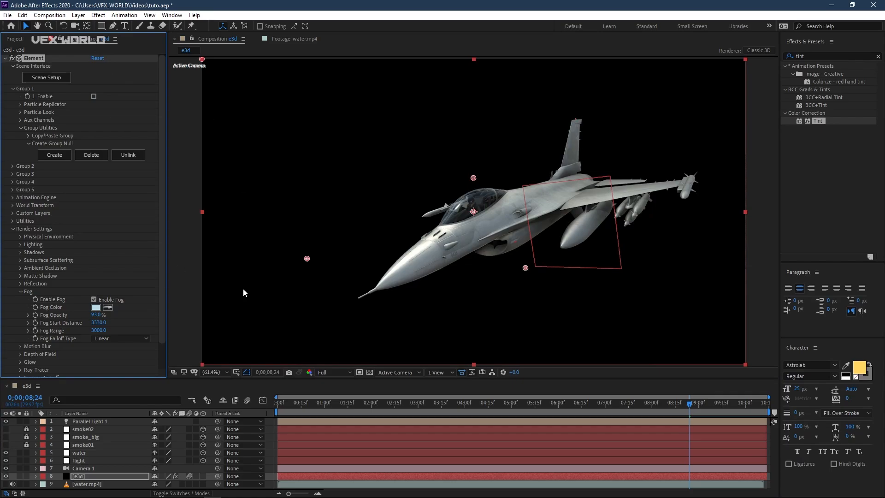
{"action": "left_click", "coordinate": [414, 371]}
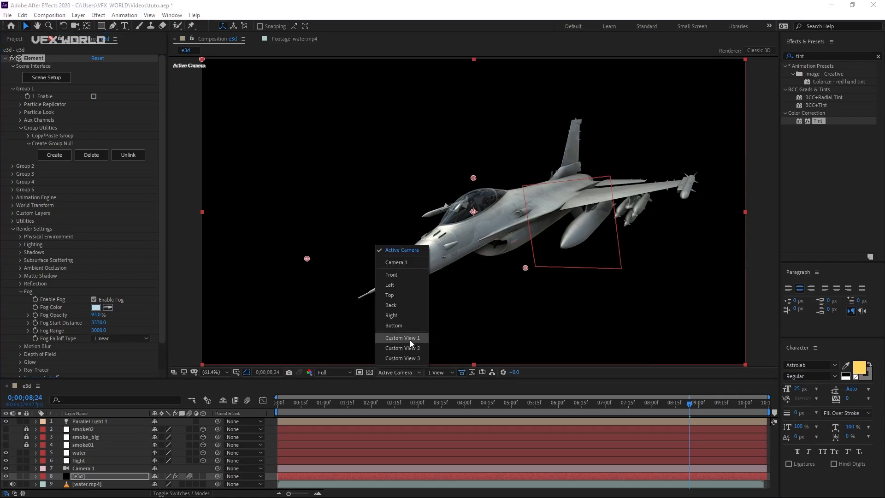
{"action": "left_click", "coordinate": [410, 338]}
{"action": "key", "text": "c"}
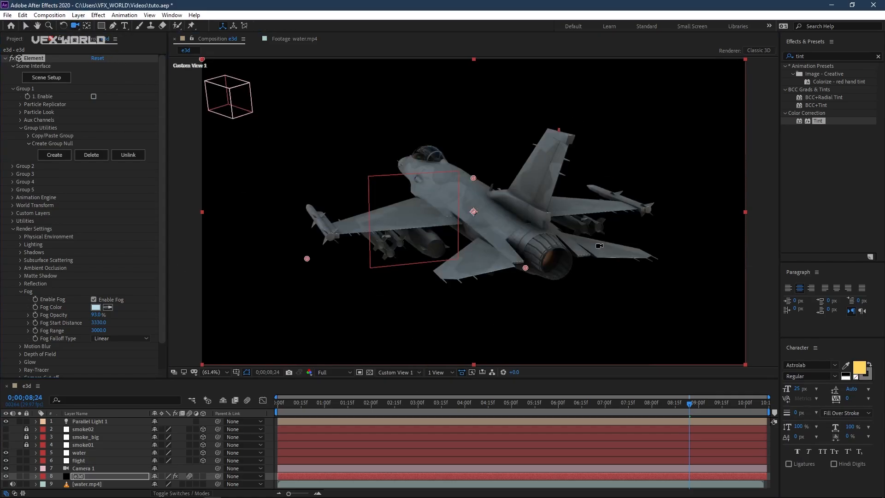
{"action": "left_click_drag", "start_coordinate": [394, 255], "coordinate": [612, 282]}
{"action": "left_click_drag", "start_coordinate": [472, 304], "coordinate": [450, 305]}
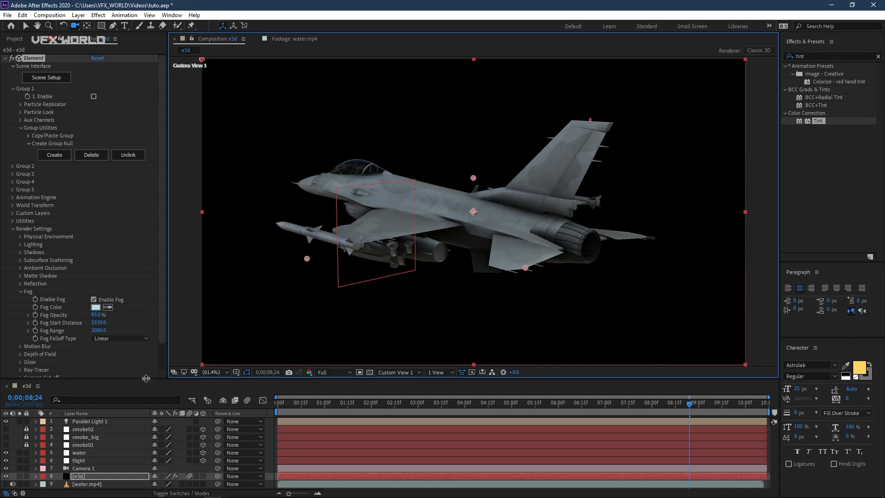
Create a black 1920 x 1080 px solid named "trapcode" and place it at the top of the layer stack.
{"action": "left_click_drag", "start_coordinate": [142, 380], "coordinate": [144, 358]}
{"action": "right_click", "coordinate": [144, 358]}
{"action": "mouse_move", "coordinate": [198, 371]}
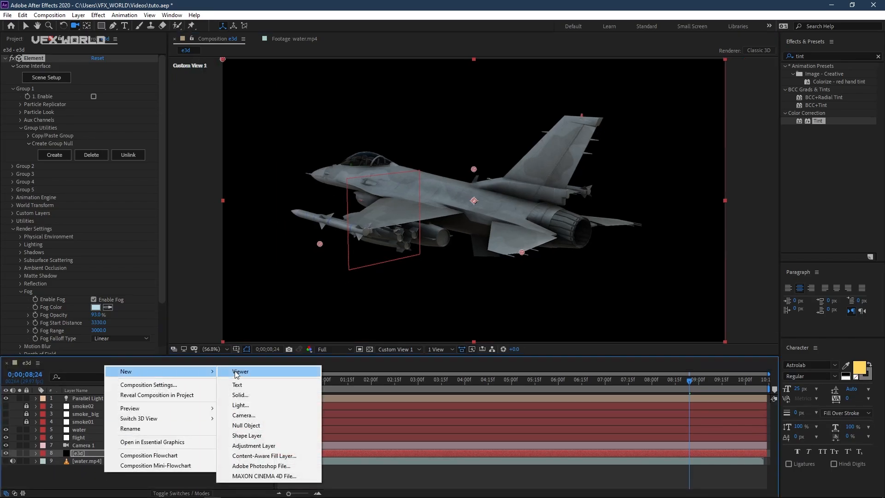
{"action": "left_click", "coordinate": [249, 396]}
{"action": "type", "text": "trapcode"}
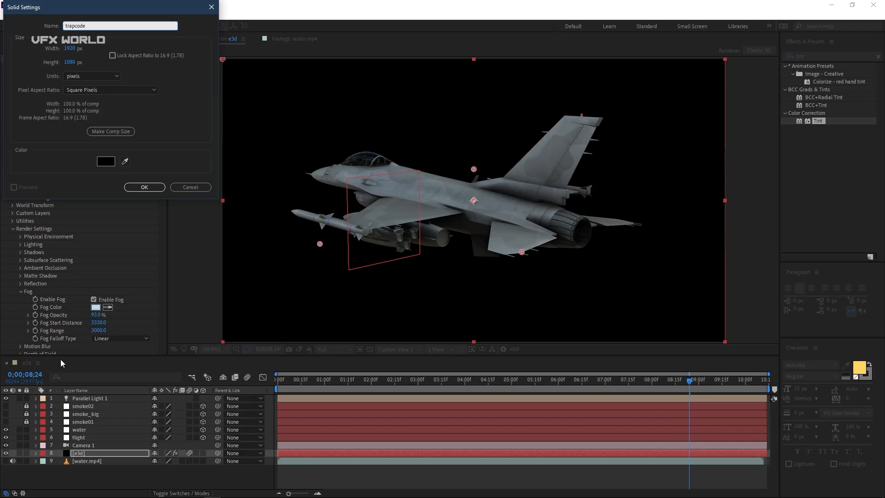
{"action": "left_click", "coordinate": [148, 189]}
{"action": "left_click_drag", "start_coordinate": [85, 453], "coordinate": [99, 397]}
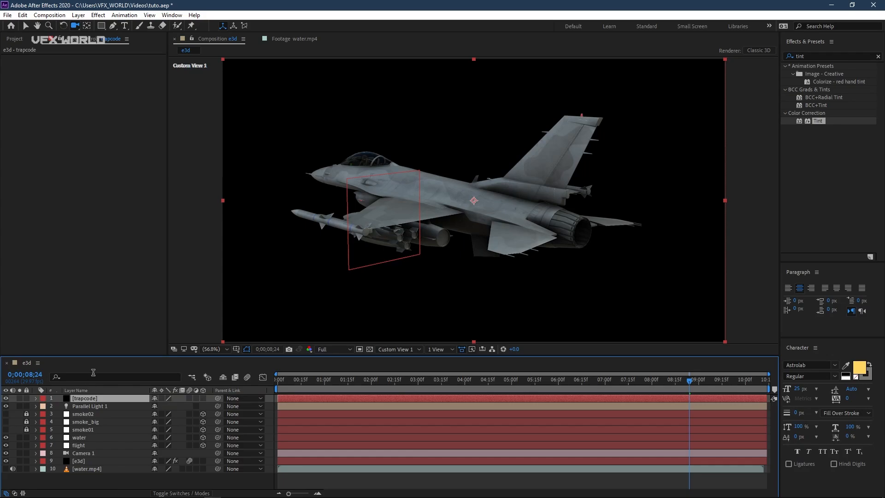
Apply the RG Trapcode Particular effect to the trapcode solid.
{"action": "right_click", "coordinate": [113, 113]}
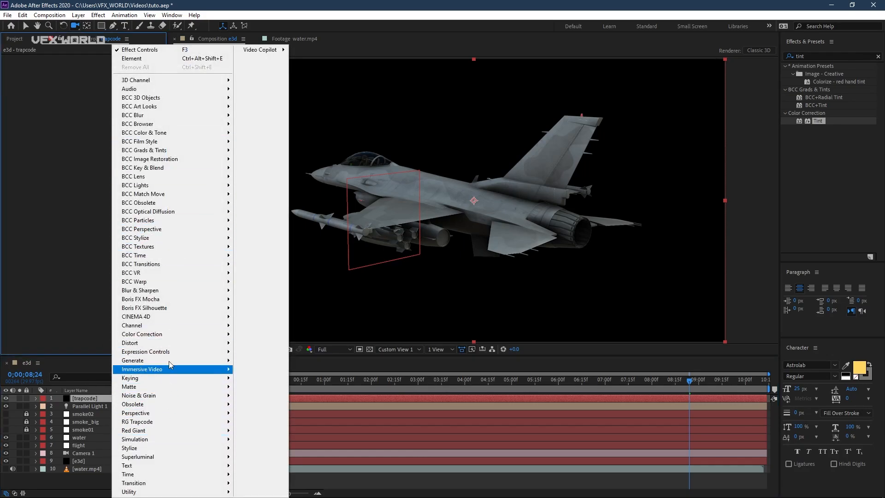
{"action": "mouse_move", "coordinate": [176, 423]}
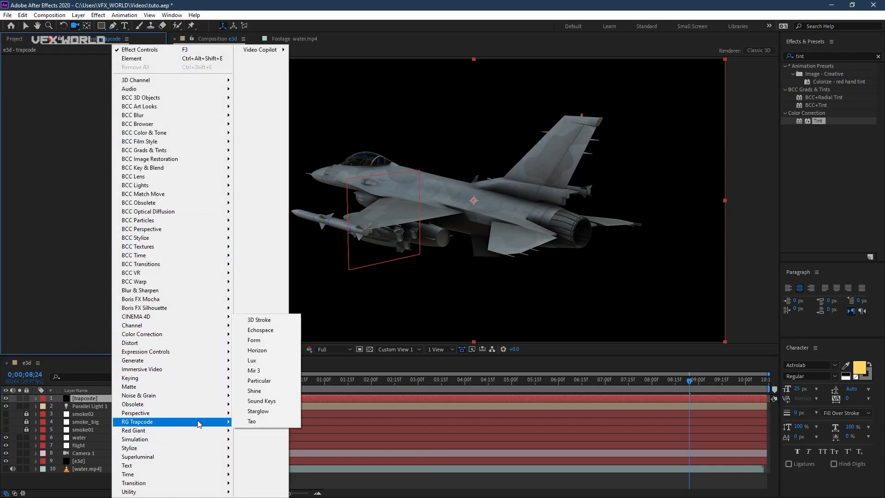
{"action": "left_click", "coordinate": [272, 382]}
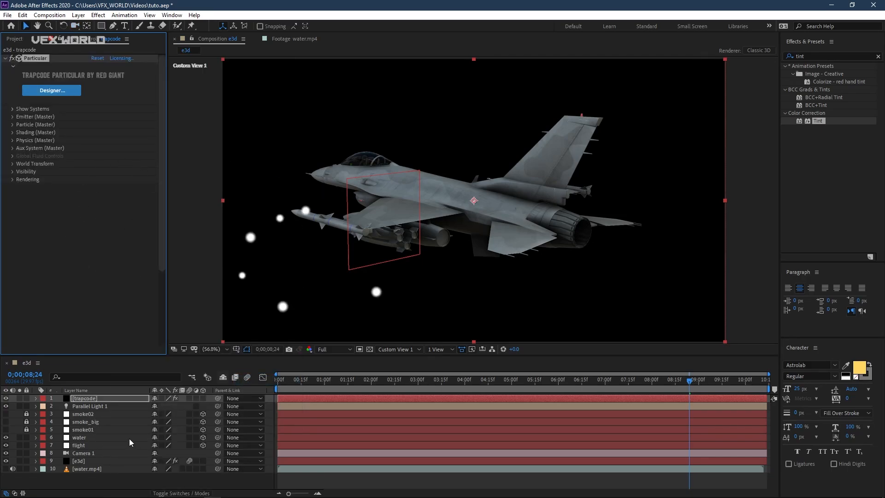
Add a point light with its intensity set to 0%.
{"action": "right_click", "coordinate": [125, 487]}
{"action": "mouse_move", "coordinate": [156, 385]}
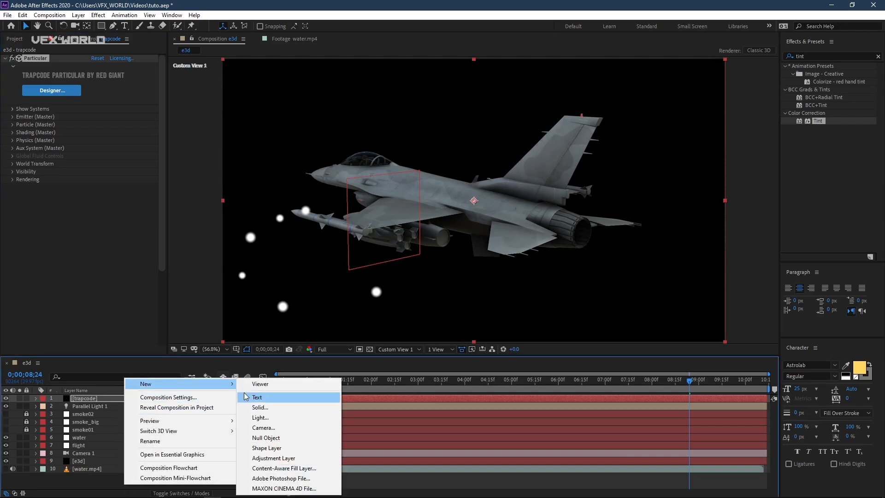
{"action": "left_click", "coordinate": [260, 417]}
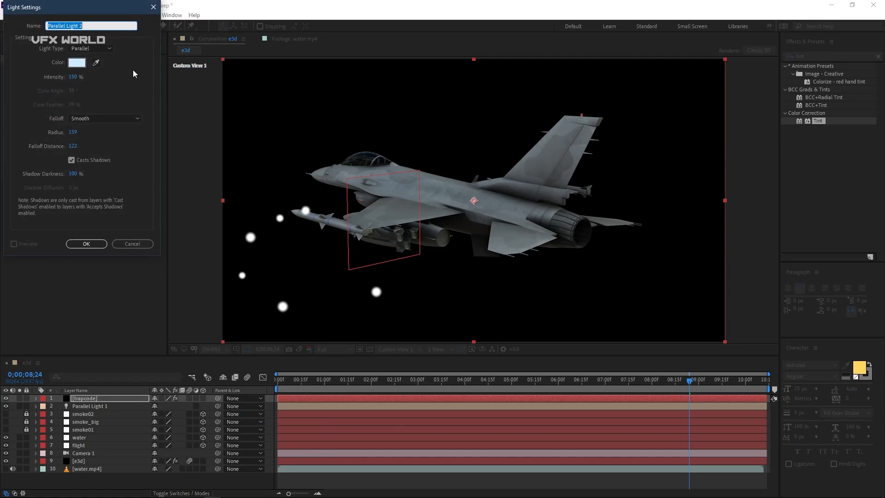
{"action": "left_click", "coordinate": [99, 49]}
{"action": "left_click", "coordinate": [85, 78]}
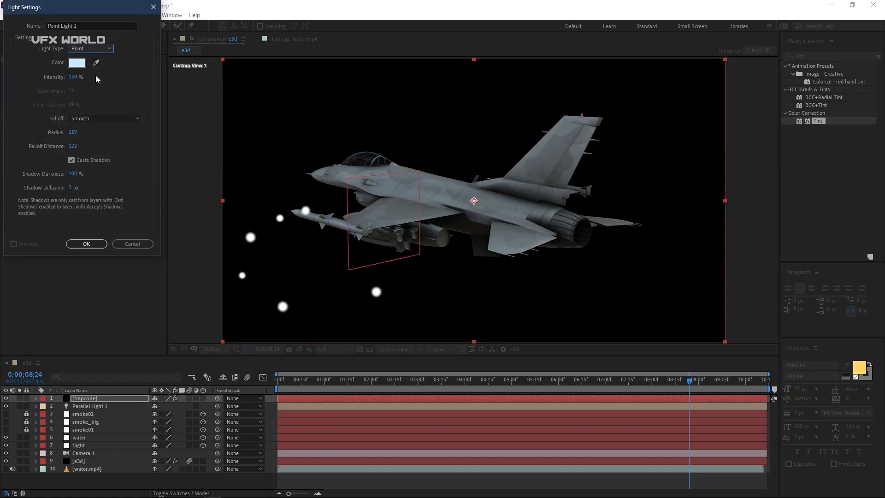
{"action": "left_click", "coordinate": [79, 76]}
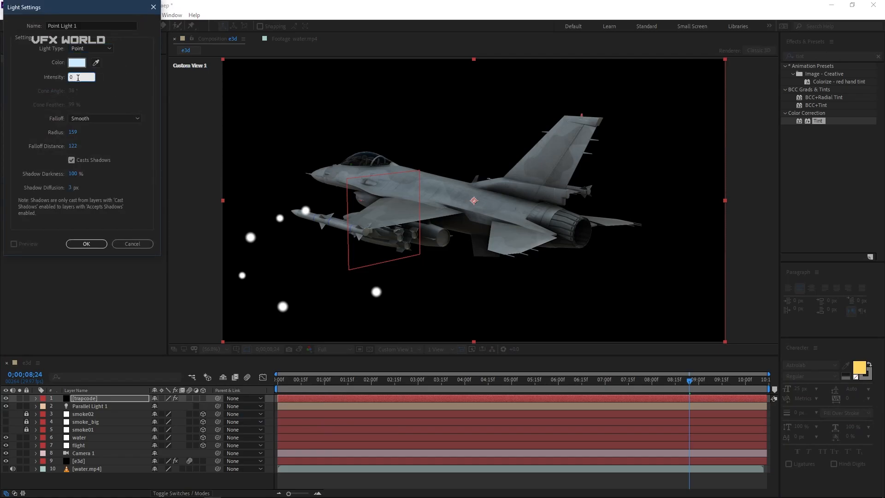
{"action": "type", "text": "0"}
{"action": "left_click", "coordinate": [86, 243]}
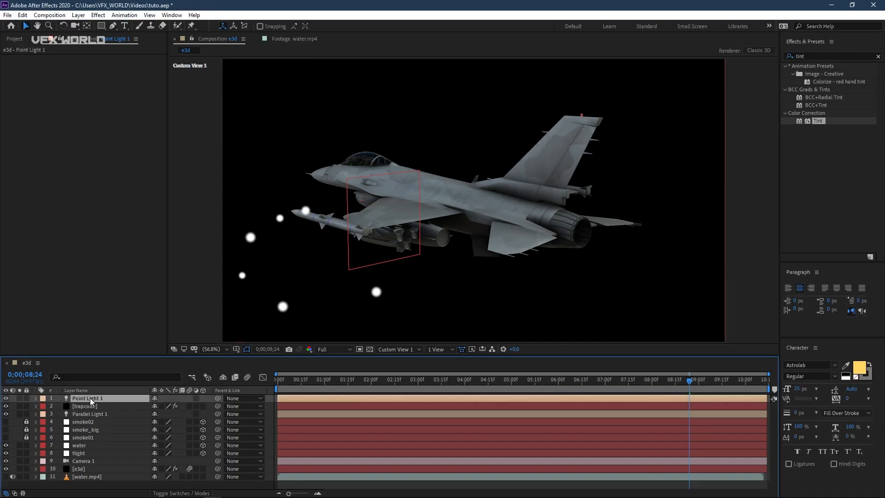
Duplicate the point light twice and rename Point Light 1 and Point Light 2 as "smoke".
{"action": "key", "text": "ctrl+d"}
{"action": "key", "text": "ctrl+d"}
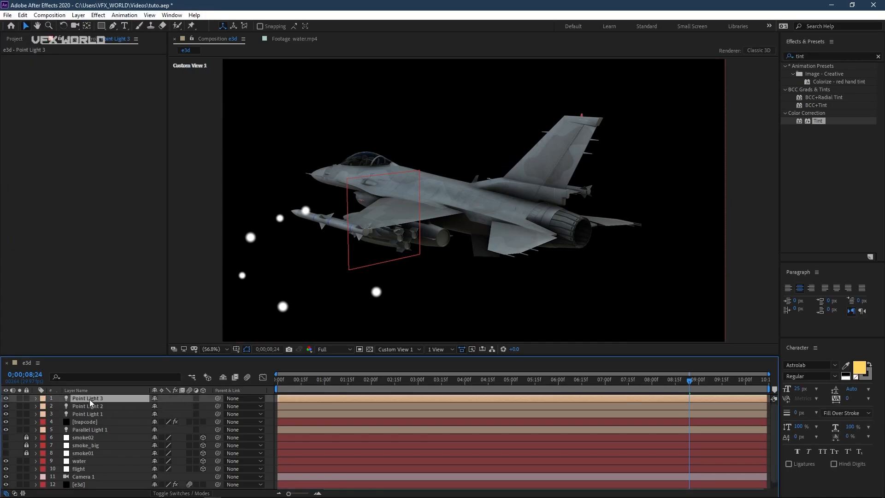
{"action": "left_click", "coordinate": [93, 414]}
{"action": "right_click", "coordinate": [92, 414]}
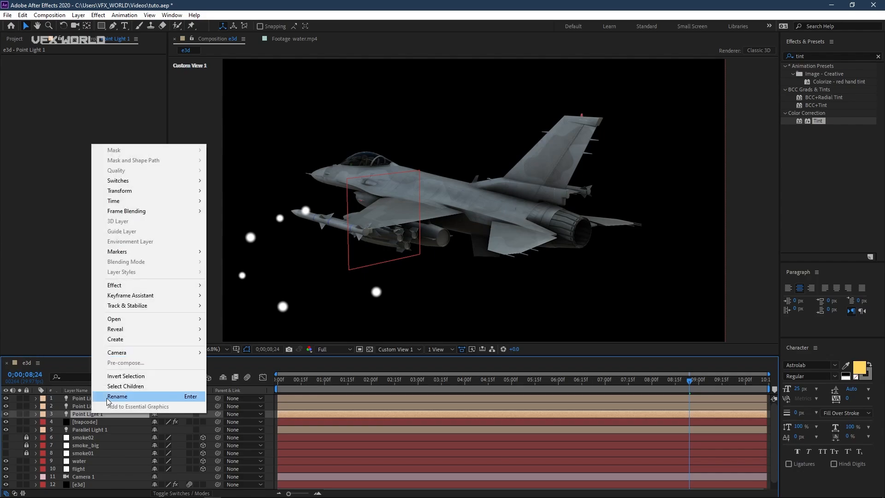
{"action": "left_click", "coordinate": [101, 395]}
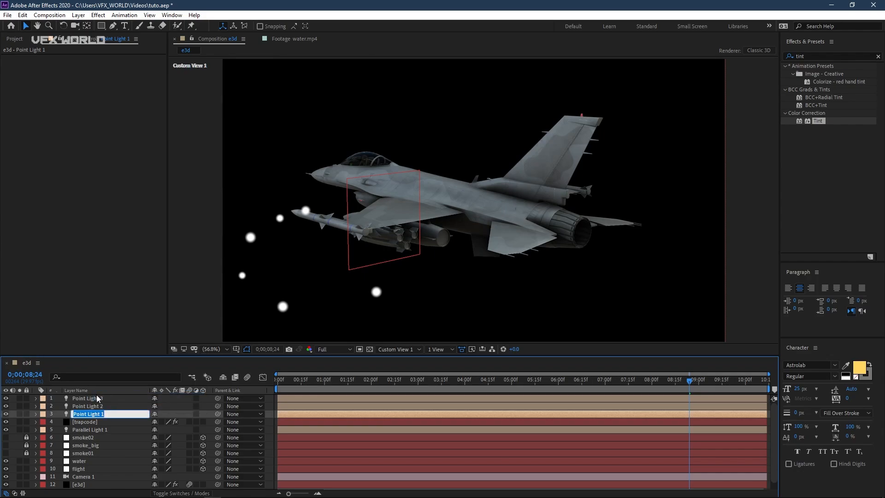
{"action": "type", "text": "s"}
{"action": "left_click", "coordinate": [99, 406]}
{"action": "key", "text": "Return"}
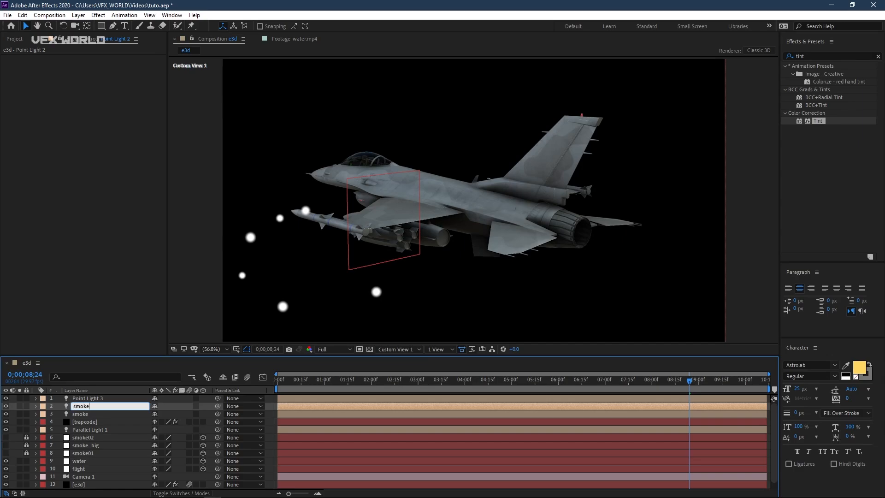
Hide the Point Light 3 layer and select the lower of the two smoke lights.
{"action": "left_click", "coordinate": [116, 398]}
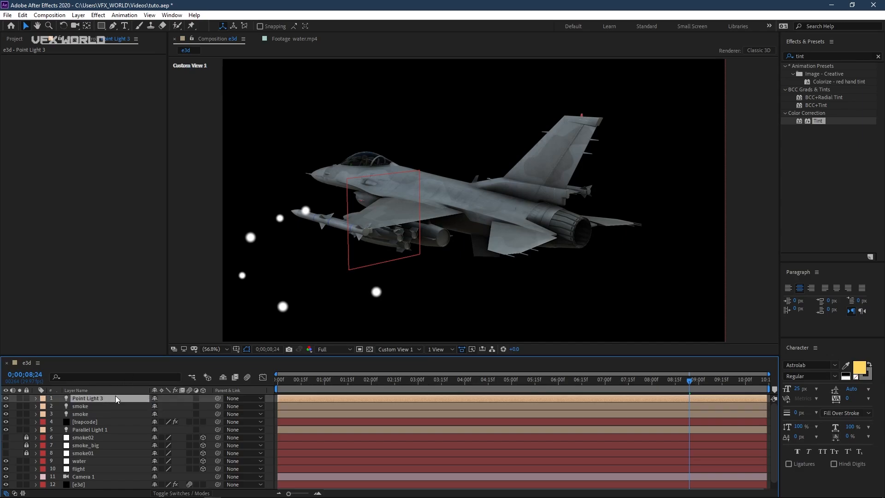
{"action": "left_click", "coordinate": [6, 398]}
{"action": "left_click", "coordinate": [93, 408]}
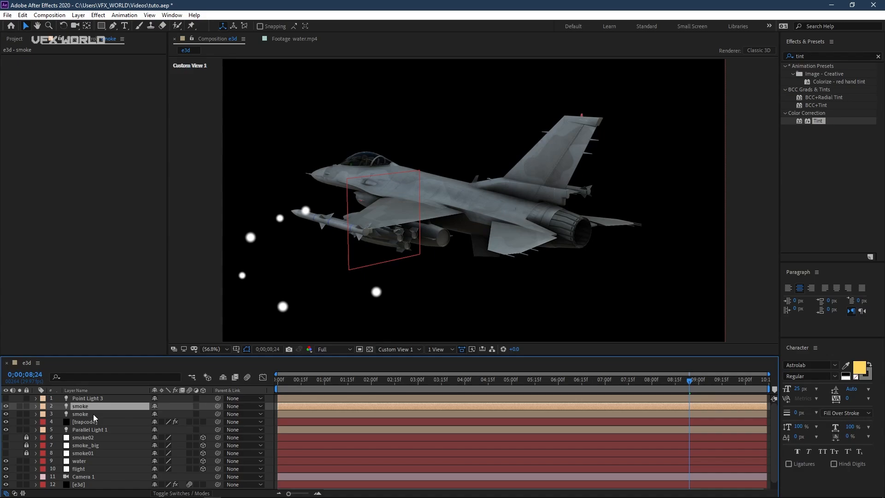
{"action": "left_click", "coordinate": [93, 414]}
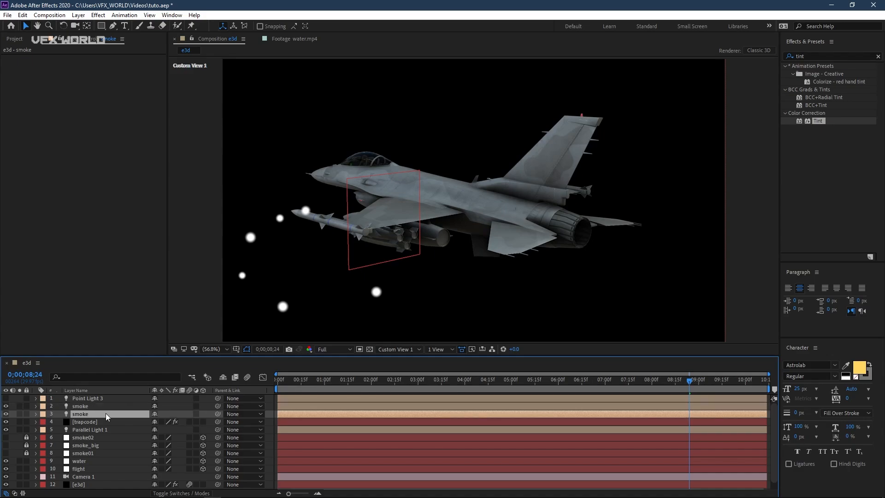
Unlock the smoke02, smoke_big and smoke01 nulls, and copy the smoke01 null's position to the lower smoke light.
{"action": "left_click", "coordinate": [92, 458]}
{"action": "left_click_drag", "start_coordinate": [28, 456], "coordinate": [25, 440]}
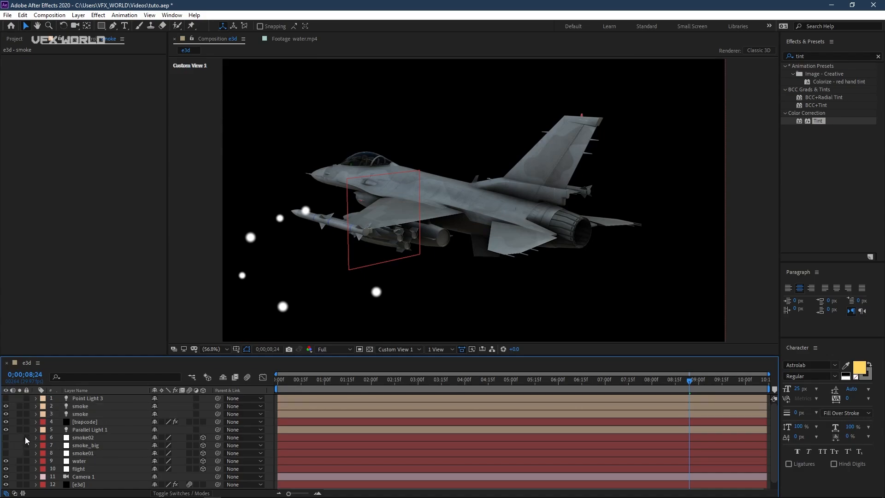
{"action": "left_click", "coordinate": [80, 454]}
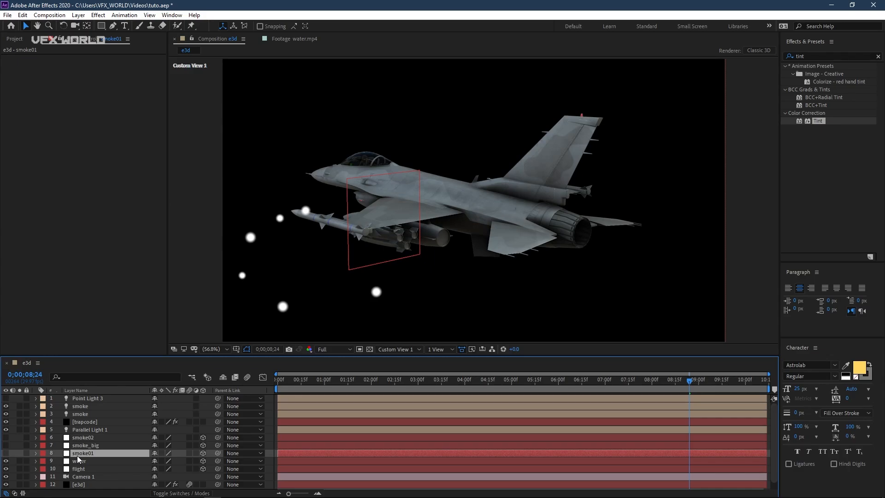
{"action": "key", "text": "p"}
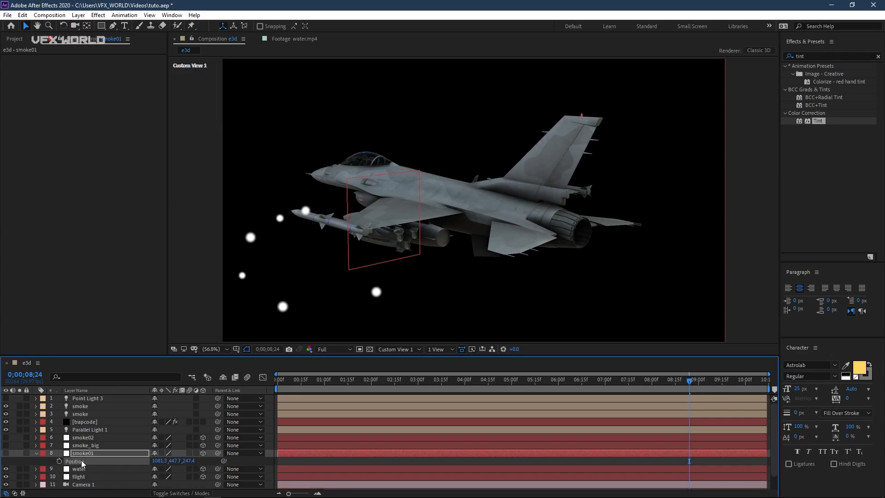
{"action": "left_click", "coordinate": [94, 419]}
{"action": "key", "text": "p"}
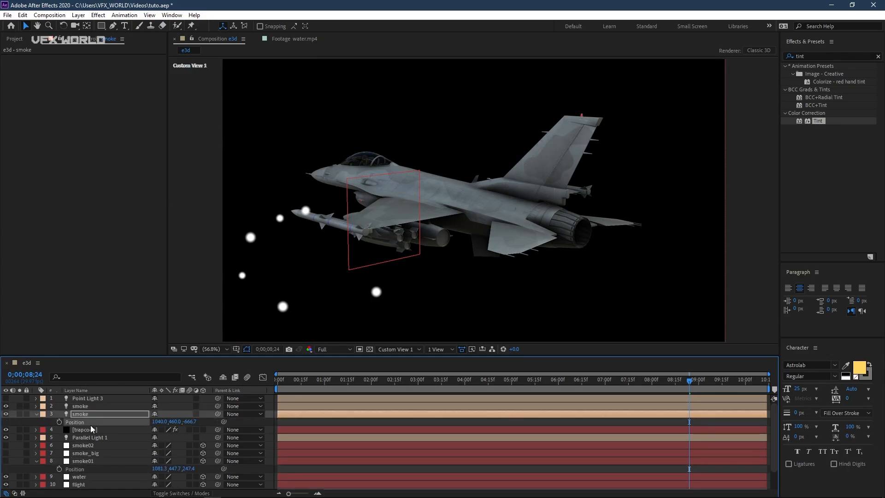
{"action": "key", "text": "ctrl+v"}
{"action": "key", "text": "c"}
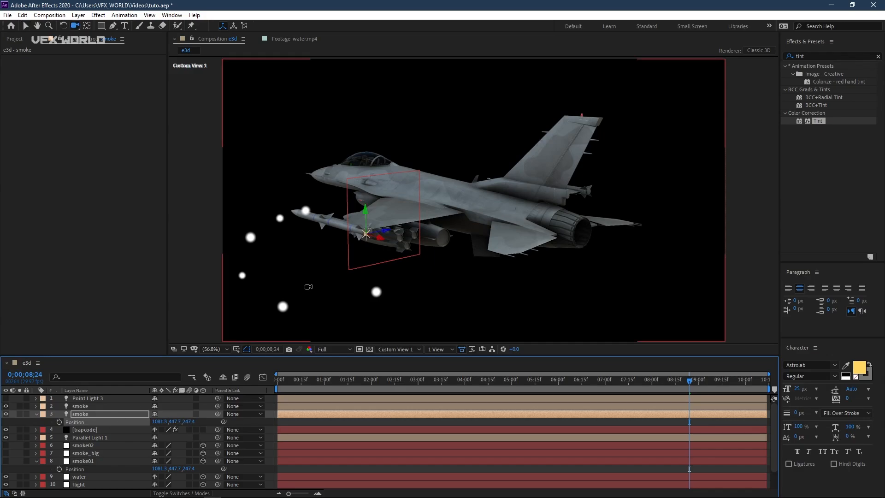
{"action": "left_click_drag", "start_coordinate": [372, 266], "coordinate": [341, 230]}
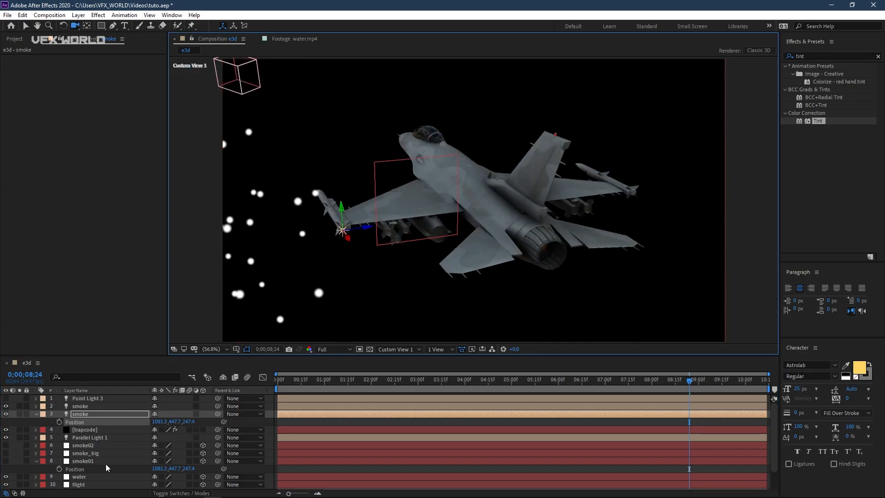
Copy the smoke02 null's position to the upper smoke light so it sits on the other wingtip.
{"action": "key", "text": "ctrl+Up"}
{"action": "key", "text": "p"}
{"action": "left_click", "coordinate": [92, 456]}
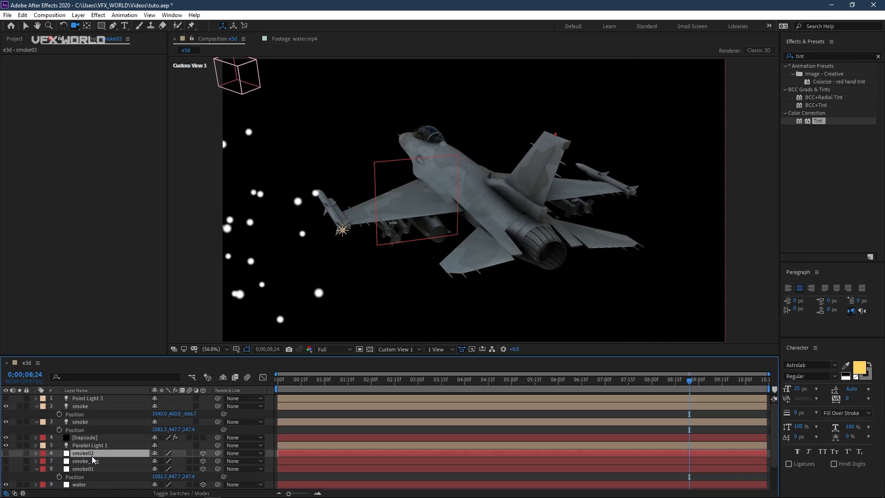
{"action": "key", "text": "p"}
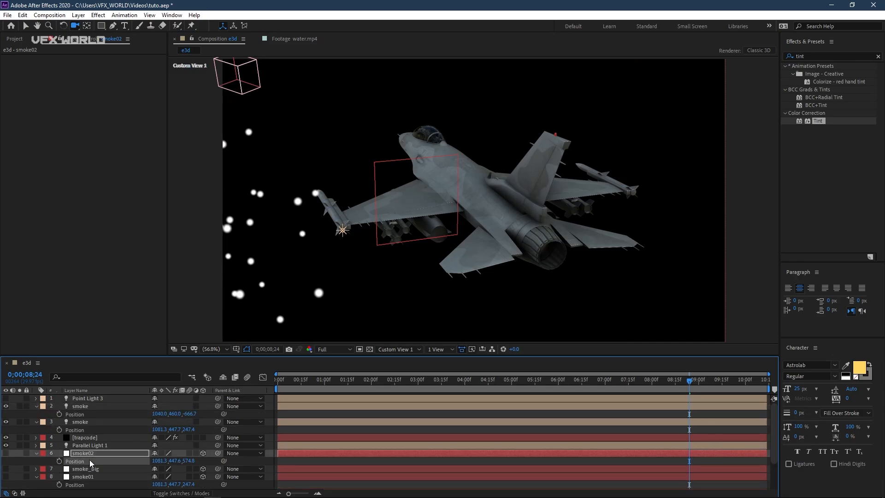
{"action": "left_click", "coordinate": [93, 408]}
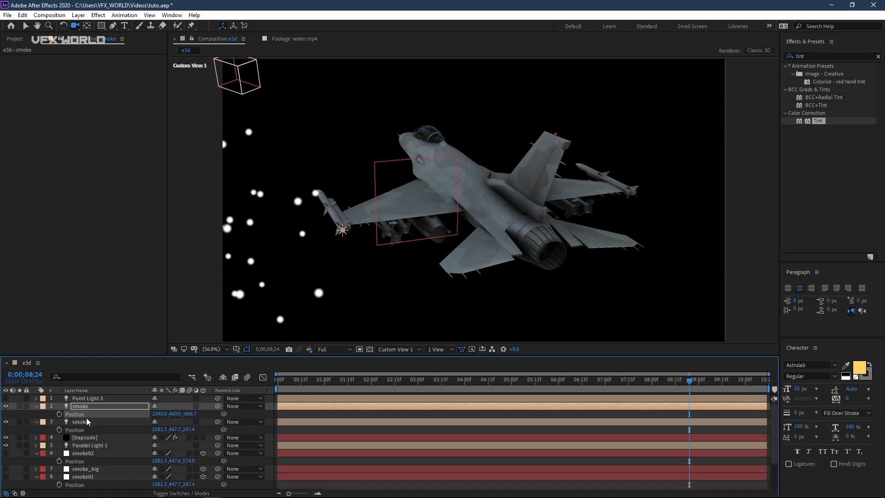
{"action": "key", "text": "ctrl+v"}
{"action": "left_click_drag", "start_coordinate": [529, 255], "coordinate": [424, 233]}
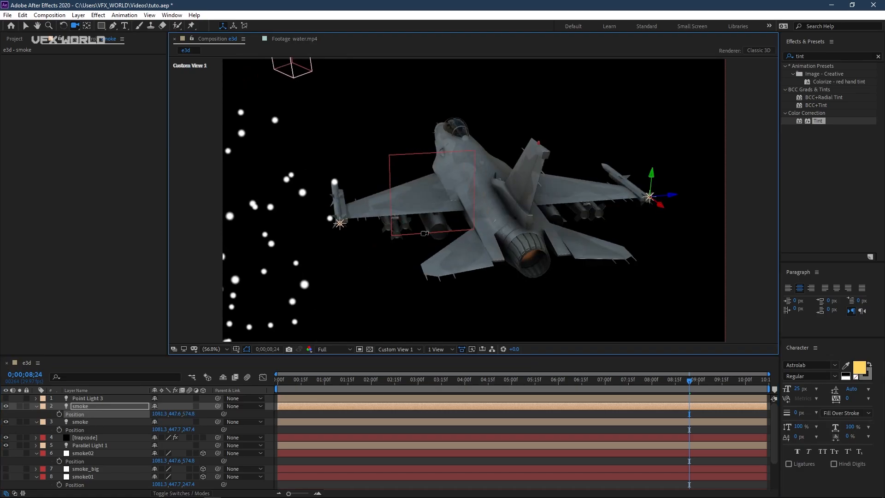
Copy the smoke_big null's position to Point Light 3 at the engine nozzle, and keep that light hidden.
{"action": "left_click", "coordinate": [101, 468]}
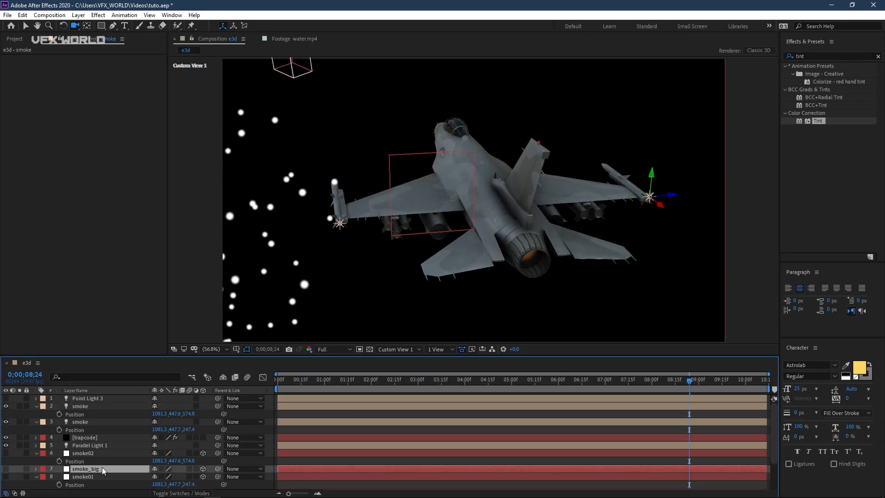
{"action": "key", "text": "p"}
{"action": "left_click", "coordinate": [84, 476]}
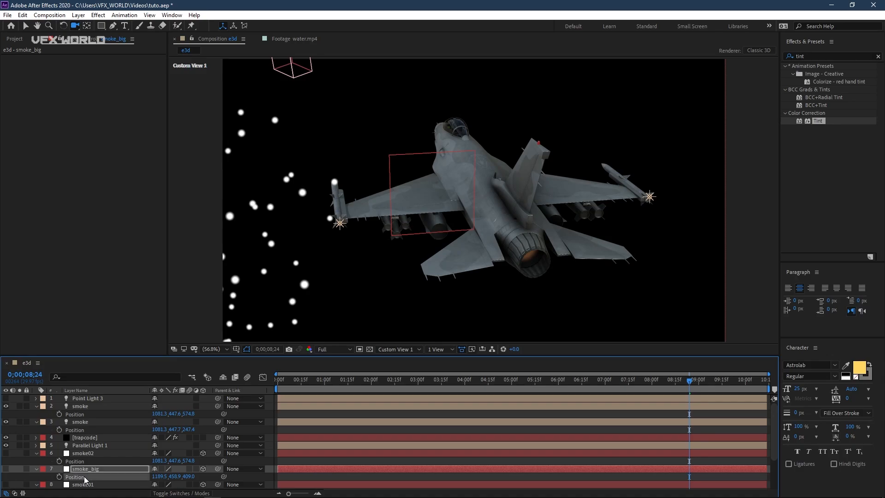
{"action": "left_click", "coordinate": [83, 399]}
{"action": "key", "text": "p"}
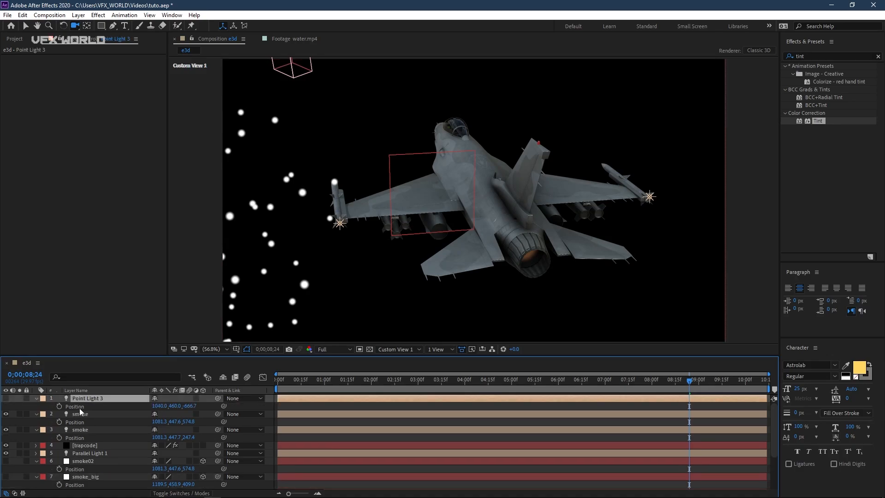
{"action": "left_click", "coordinate": [81, 407]}
{"action": "key", "text": "ctrl+v"}
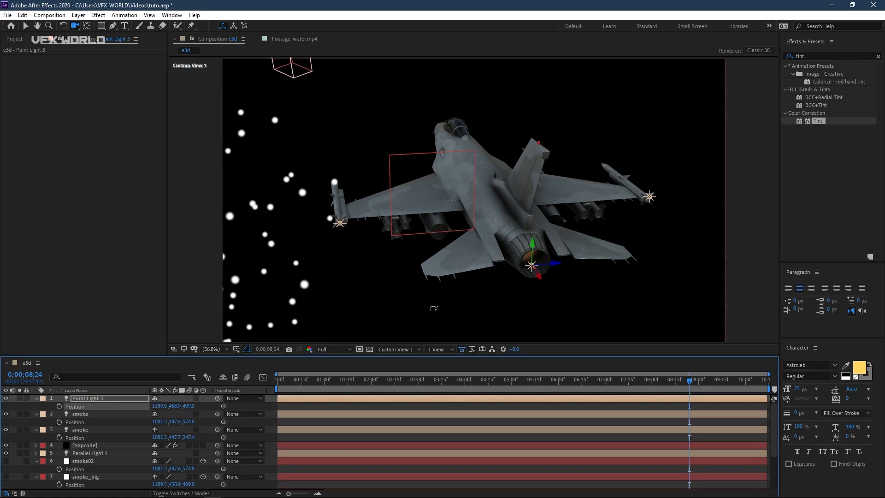
{"action": "left_click", "coordinate": [6, 398]}
Delete the smoke02, smoke_big and smoke01 null layers.
{"action": "left_click", "coordinate": [93, 461]}
{"action": "left_click", "coordinate": [89, 477], "text": "ctrl"}
{"action": "scroll", "coordinate": [88, 475], "scroll_direction": "down", "scroll_amount": 1}
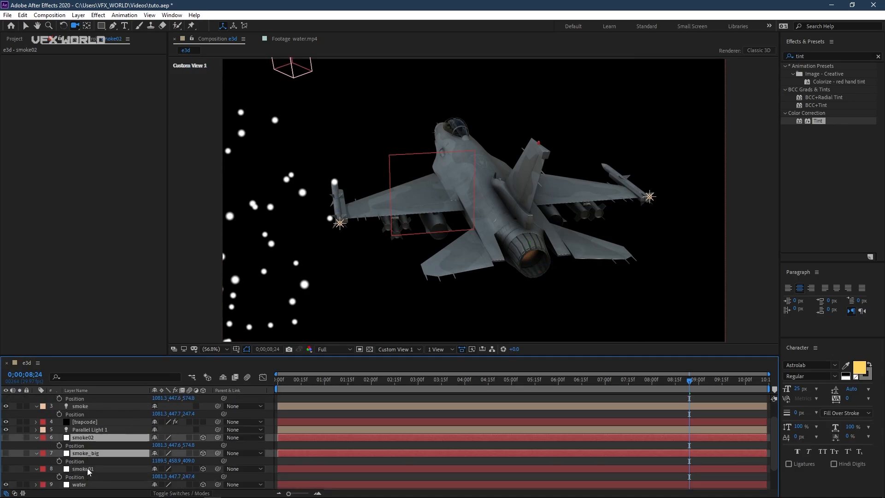
{"action": "left_click", "coordinate": [86, 469], "text": "ctrl"}
{"action": "key", "text": "Delete"}
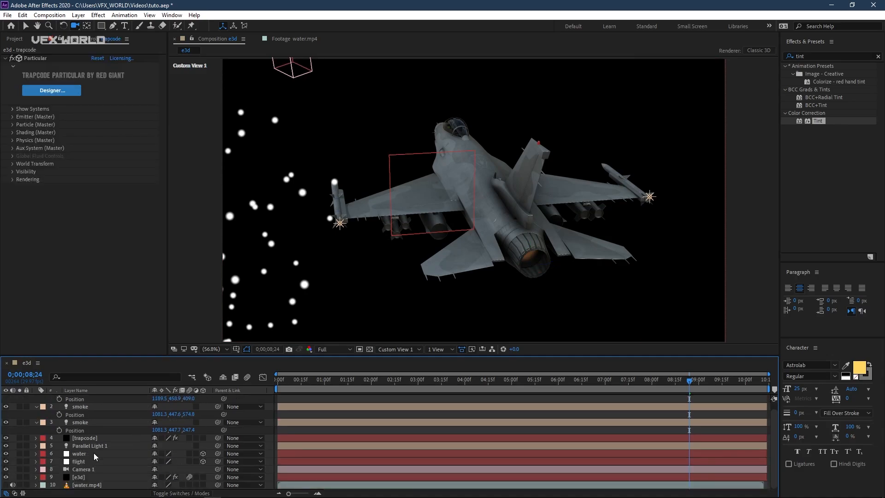
Collapse the three point lights' properties and rename Point Light 3 as "smoke_big".
{"action": "left_click", "coordinate": [35, 422]}
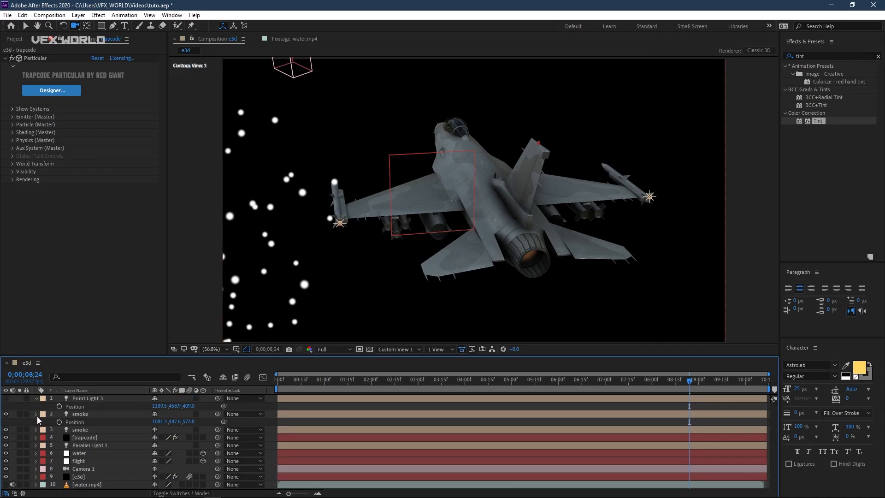
{"action": "left_click", "coordinate": [36, 414]}
{"action": "left_click", "coordinate": [36, 398]}
{"action": "right_click", "coordinate": [81, 402]}
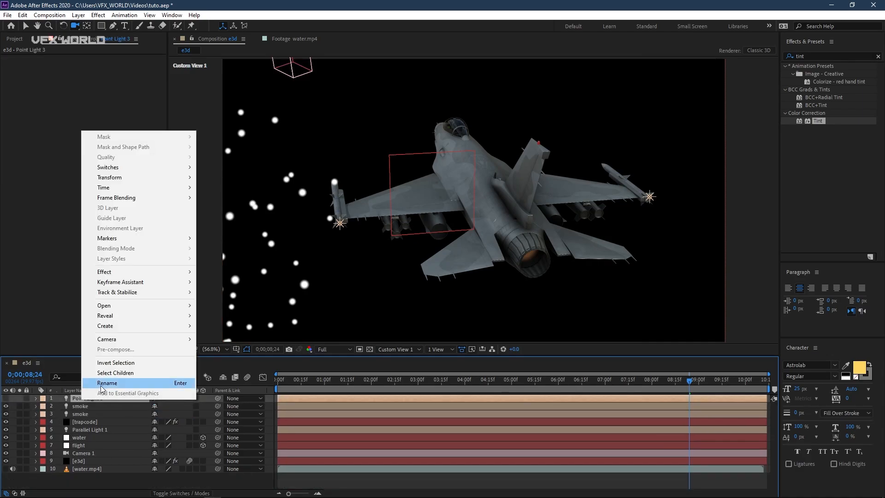
{"action": "left_click", "coordinate": [99, 386]}
{"action": "type", "text": "s"}
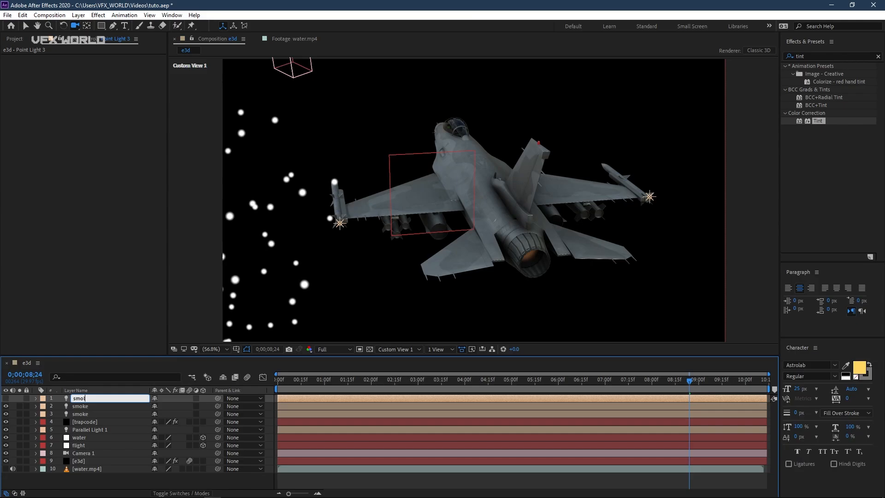
{"action": "type", "text": "moke_big"}
{"action": "key", "text": "Return"}
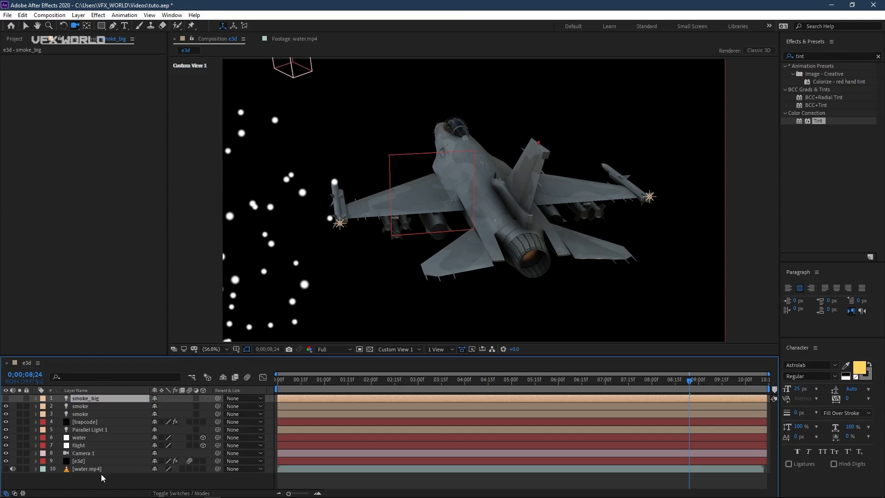
Set the Particular emitter type on the trapcode layer to Light(s).
{"action": "left_click", "coordinate": [95, 422]}
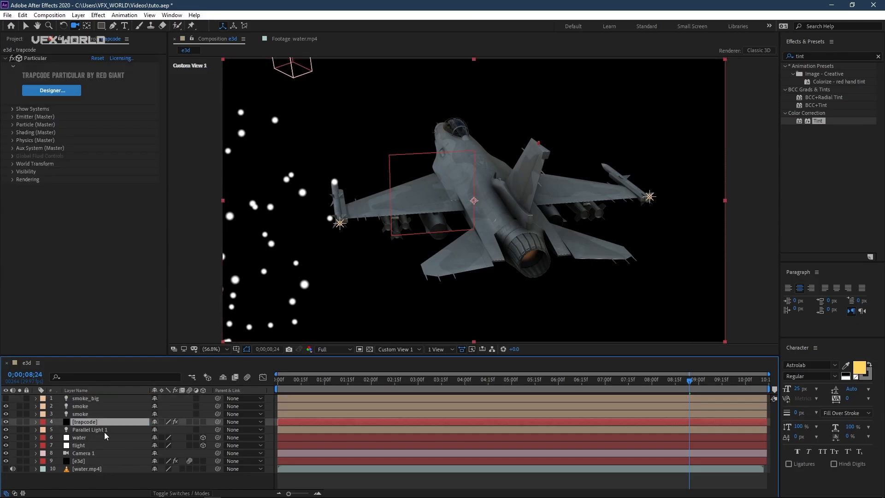
{"action": "left_click", "coordinate": [12, 109]}
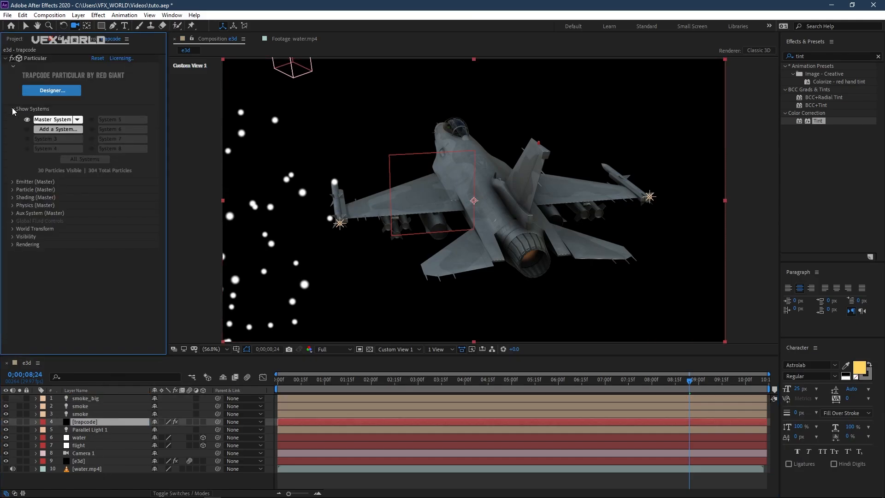
{"action": "left_click", "coordinate": [12, 182]}
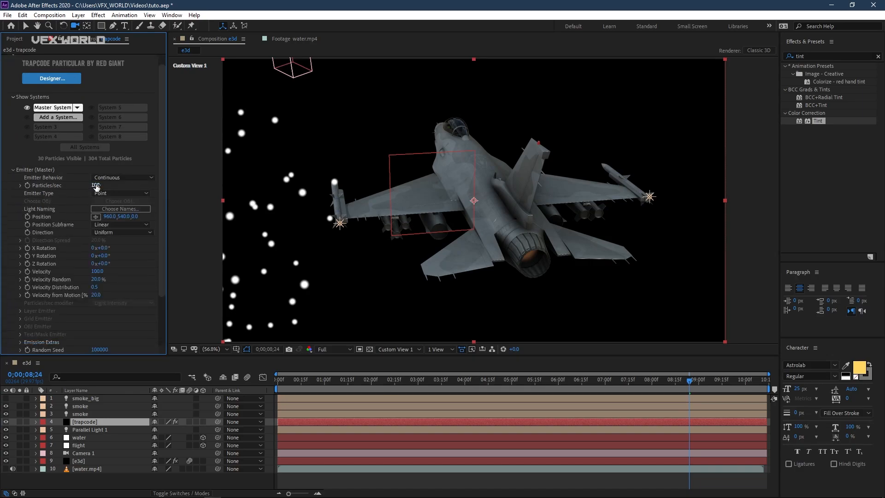
{"action": "left_click", "coordinate": [118, 194]}
{"action": "left_click", "coordinate": [122, 249]}
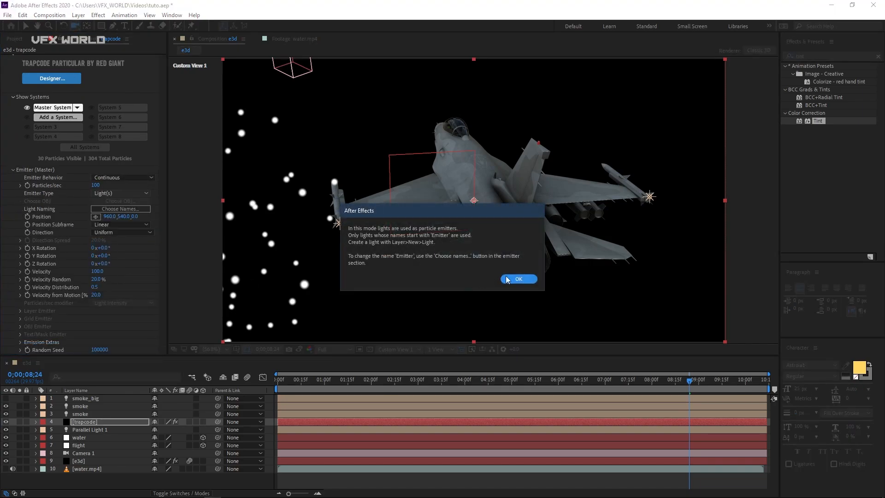
{"action": "left_click", "coordinate": [517, 279]}
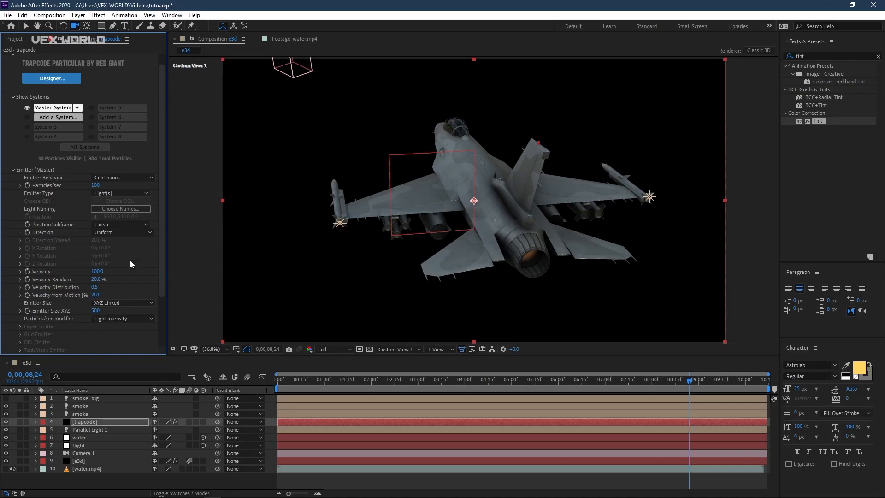
Set Particular's light emitter name to start with "smoke" and check the lights at other times in the timeline.
{"action": "left_click", "coordinate": [120, 209]}
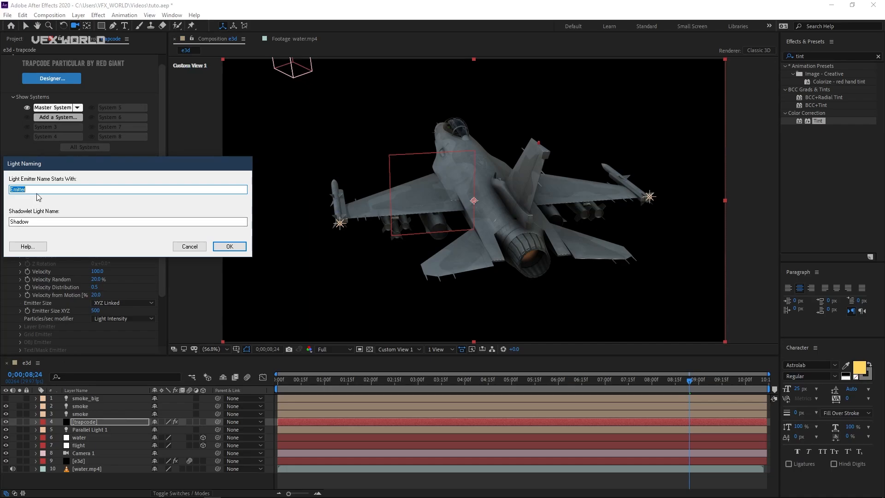
{"action": "type", "text": "smoke"}
{"action": "left_click", "coordinate": [236, 248]}
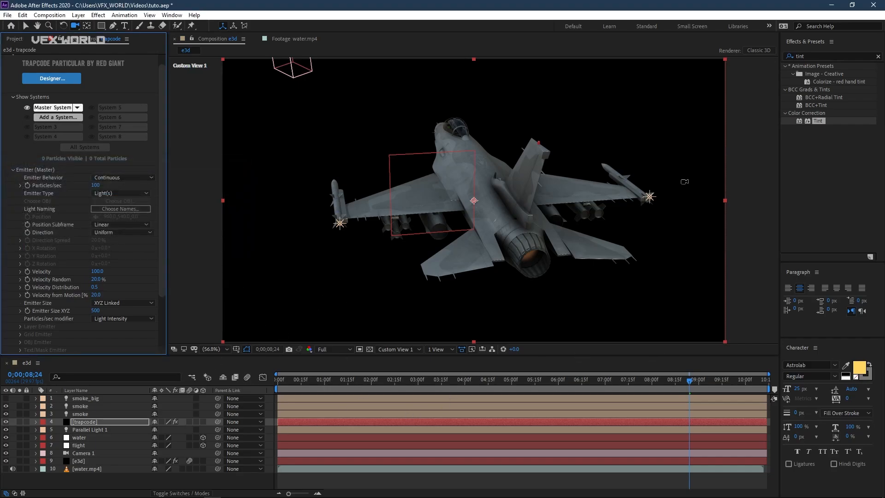
{"action": "left_click", "coordinate": [358, 384]}
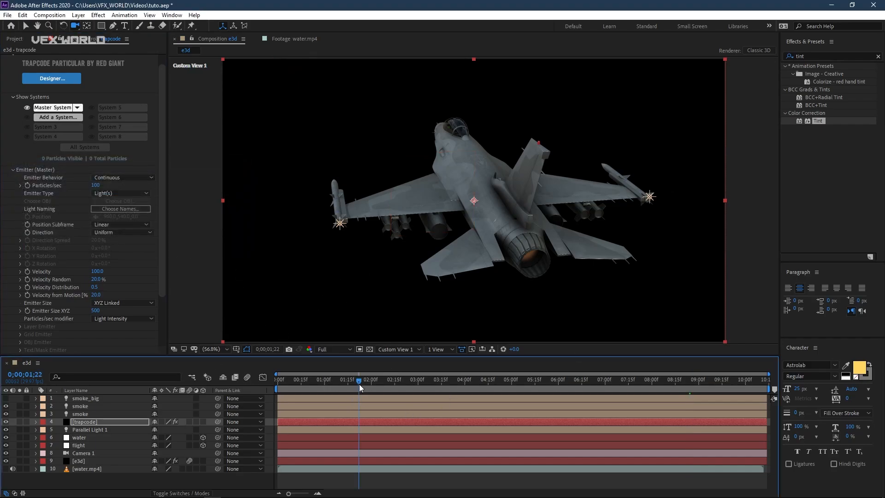
{"action": "left_click", "coordinate": [630, 383]}
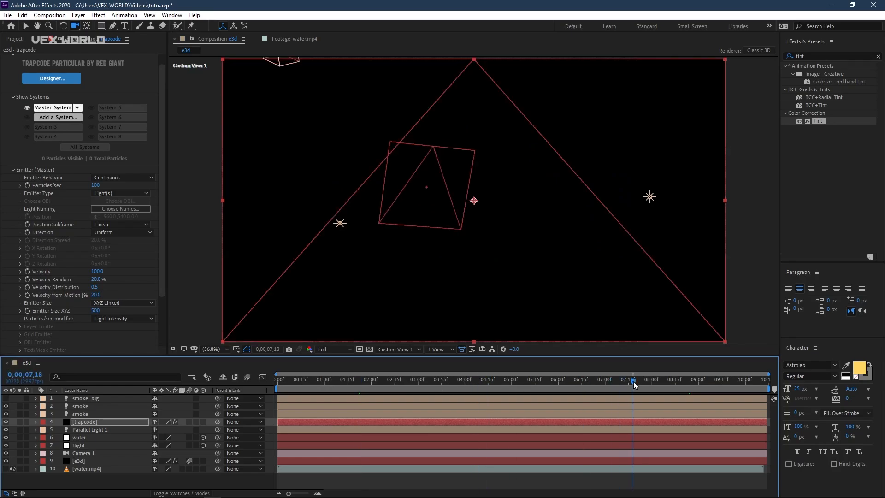
{"action": "left_click_drag", "start_coordinate": [629, 383], "coordinate": [628, 383]}
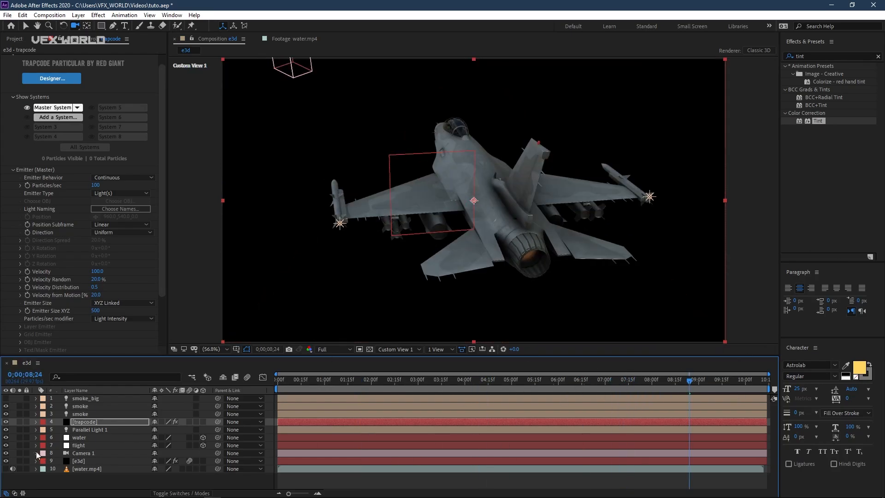
Parent the smoke_big light and both smoke lights to the flight null, check their motion, and select the trapcode layer.
{"action": "left_click", "coordinate": [87, 445]}
{"action": "left_click", "coordinate": [89, 414]}
{"action": "left_click", "coordinate": [89, 399], "text": "shift"}
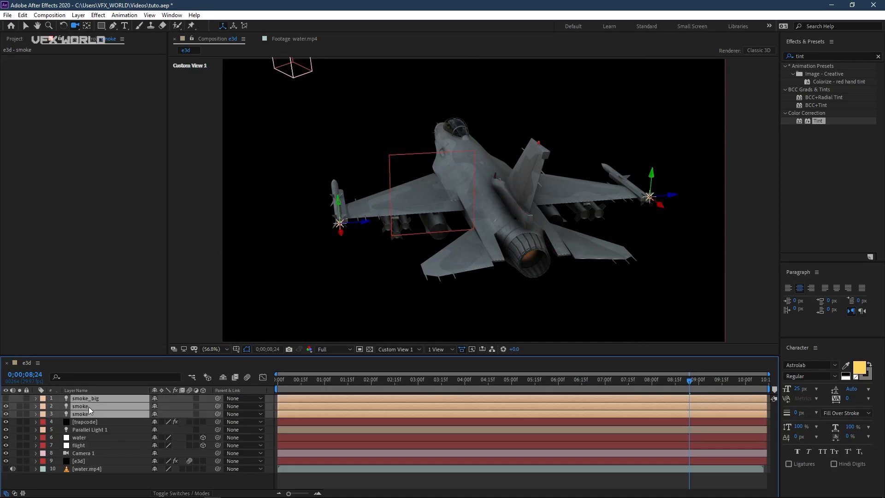
{"action": "left_click_drag", "start_coordinate": [217, 414], "coordinate": [80, 444]}
{"action": "left_click_drag", "start_coordinate": [689, 380], "coordinate": [623, 390]}
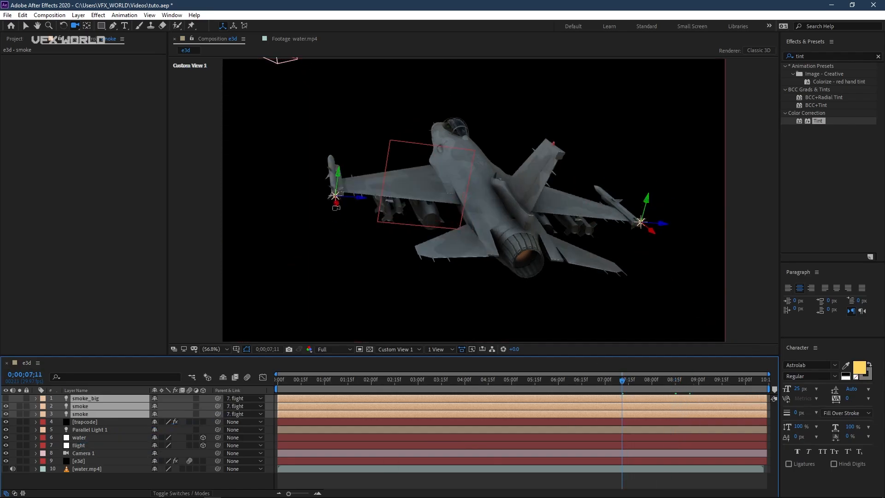
{"action": "left_click", "coordinate": [683, 382]}
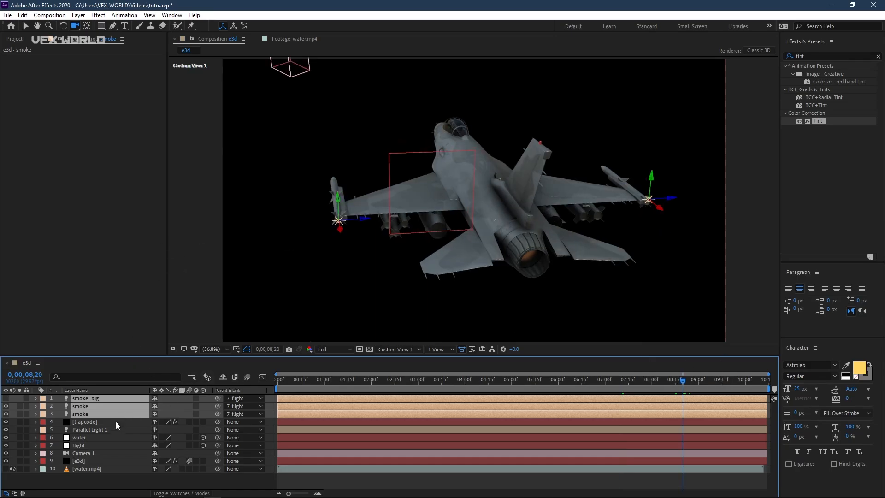
{"action": "left_click", "coordinate": [95, 475]}
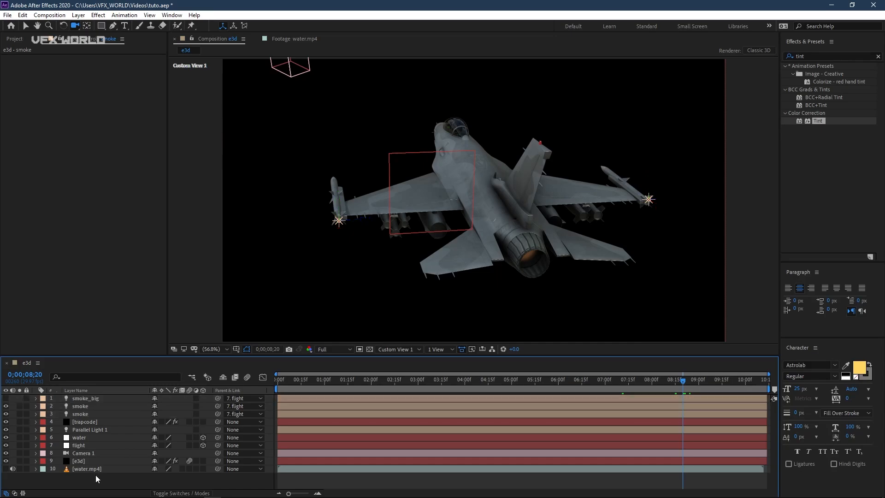
{"action": "left_click", "coordinate": [101, 420]}
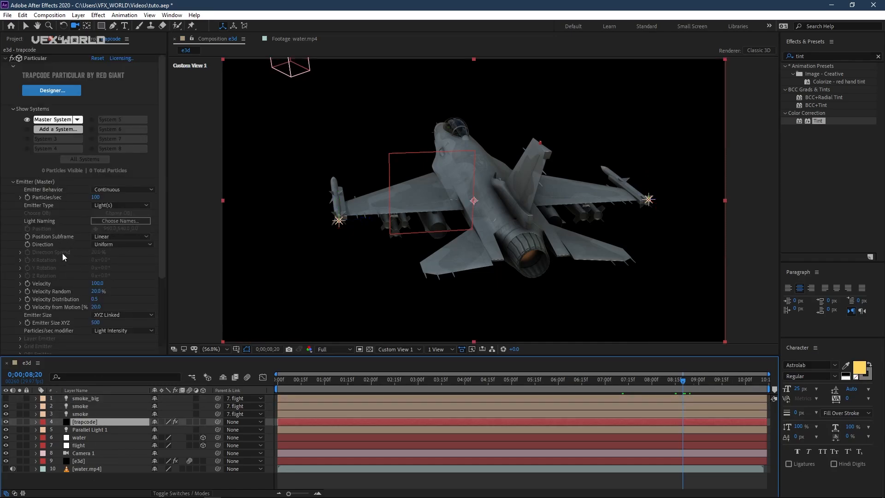
Set the Particular emitter's Velocity to 0 on the trapcode layer.
{"action": "scroll", "coordinate": [65, 253], "scroll_direction": "down", "scroll_amount": 2}
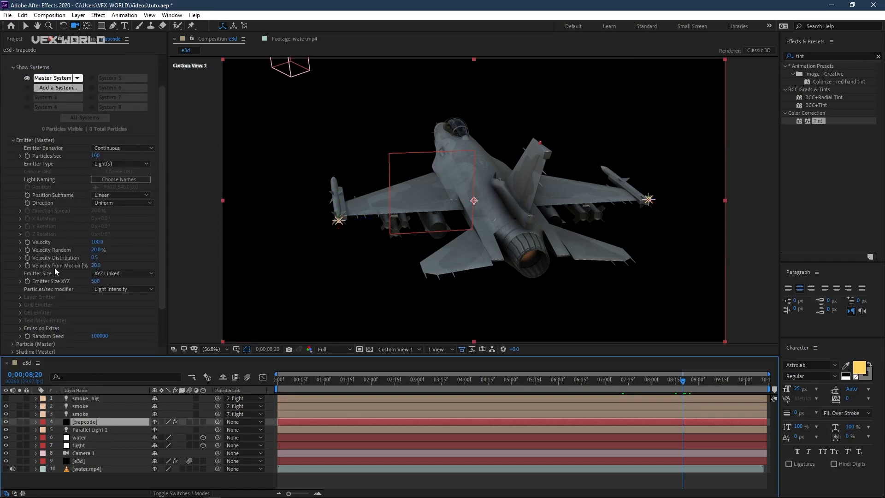
{"action": "left_click", "coordinate": [96, 241]}
{"action": "type", "text": "0"}
{"action": "key", "text": "Return"}
{"action": "key", "text": "Return"}
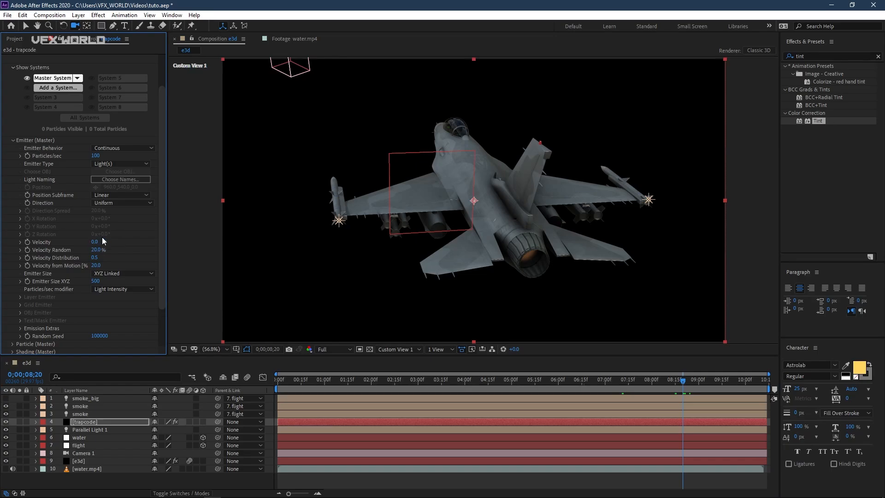
Set the emitter's Particles/sec modifier to None and its Emitter Size XYZ to 0.
{"action": "left_click", "coordinate": [115, 289]}
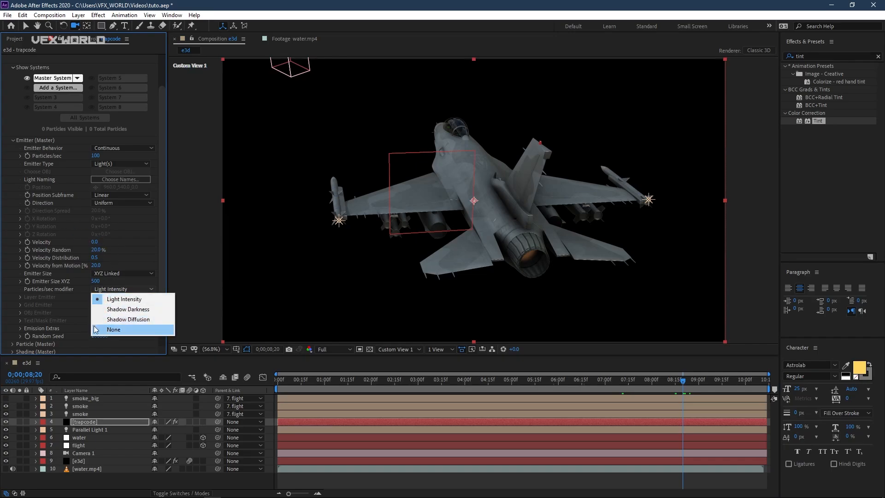
{"action": "left_click", "coordinate": [115, 330]}
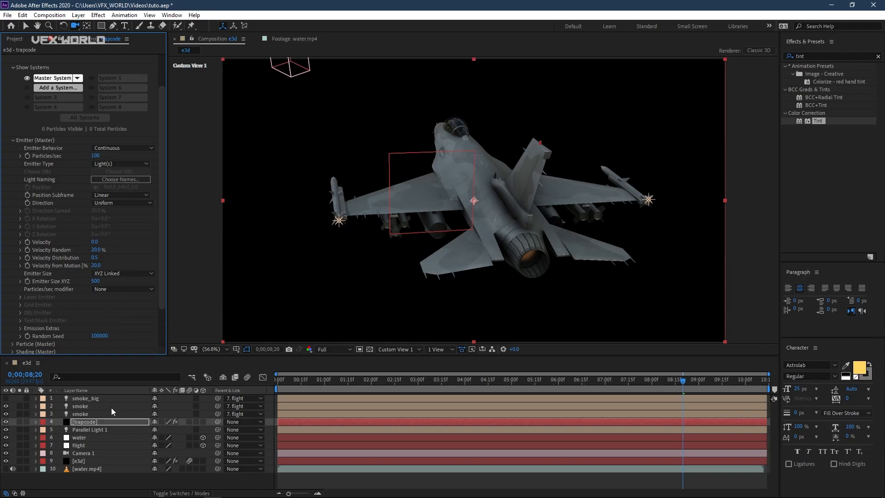
{"action": "left_click", "coordinate": [97, 250]}
{"action": "left_click", "coordinate": [95, 281]}
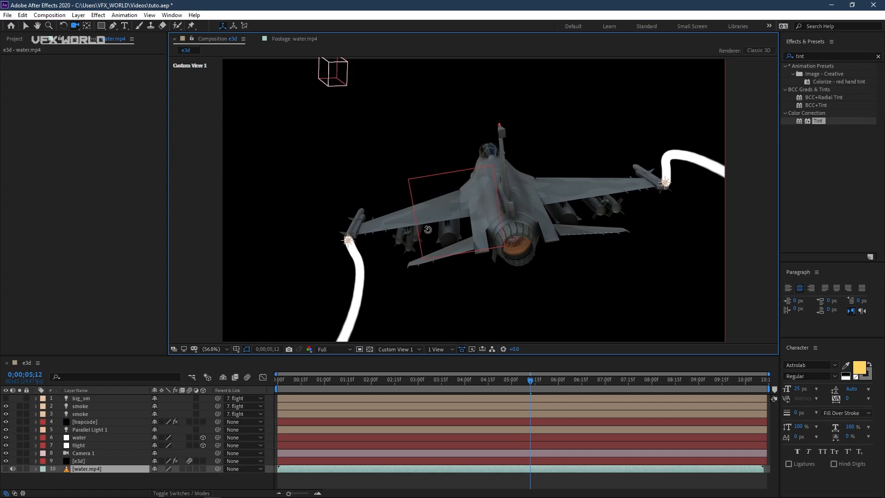
Apply the linear falling preset to the trapcode layer's Opacity over Life curve so the trails fade out.
{"action": "left_click_drag", "start_coordinate": [428, 217], "coordinate": [496, 200]}
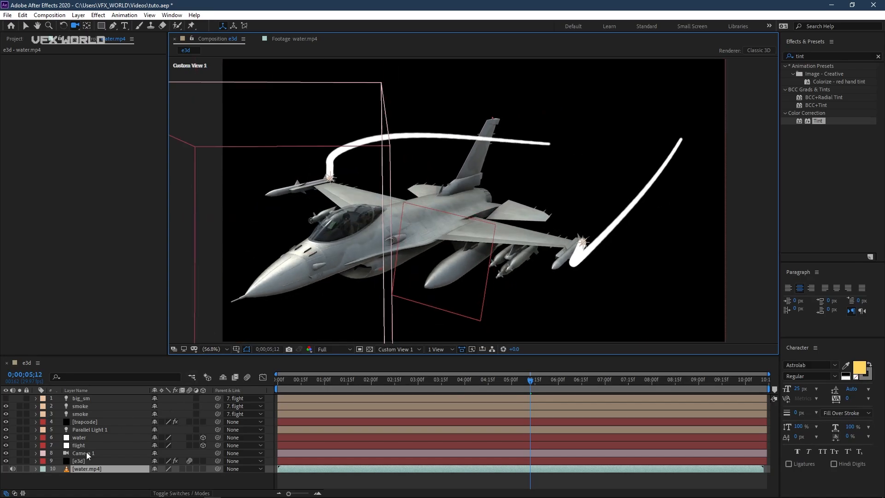
{"action": "left_click", "coordinate": [90, 422]}
{"action": "scroll", "coordinate": [41, 245], "scroll_direction": "down", "scroll_amount": 3}
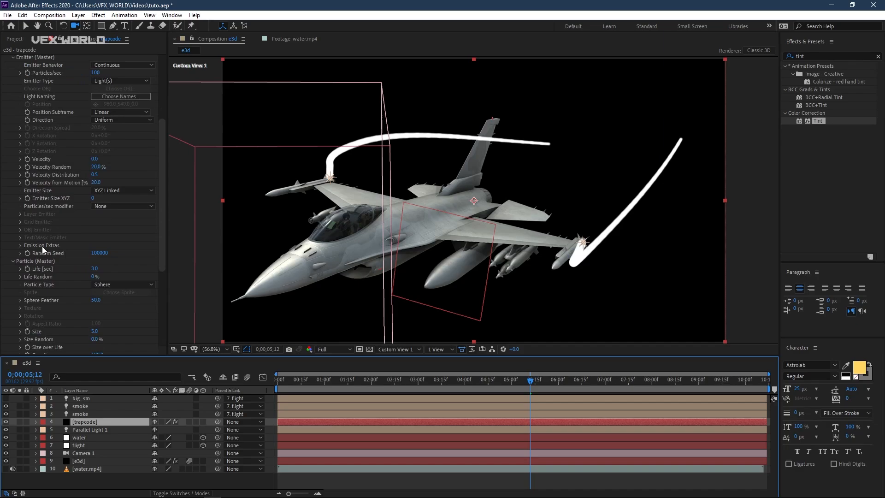
{"action": "scroll", "coordinate": [41, 247], "scroll_direction": "down", "scroll_amount": 2}
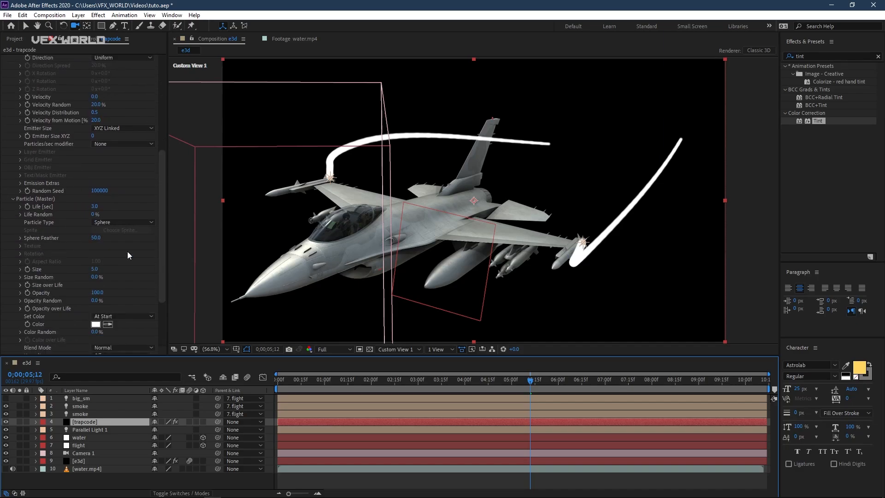
{"action": "scroll", "coordinate": [44, 239], "scroll_direction": "down", "scroll_amount": 2}
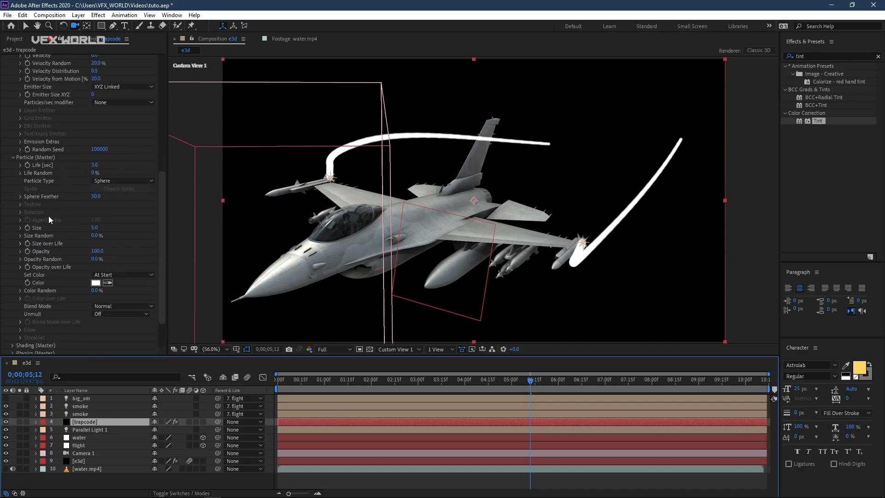
{"action": "scroll", "coordinate": [49, 205], "scroll_direction": "down", "scroll_amount": 2}
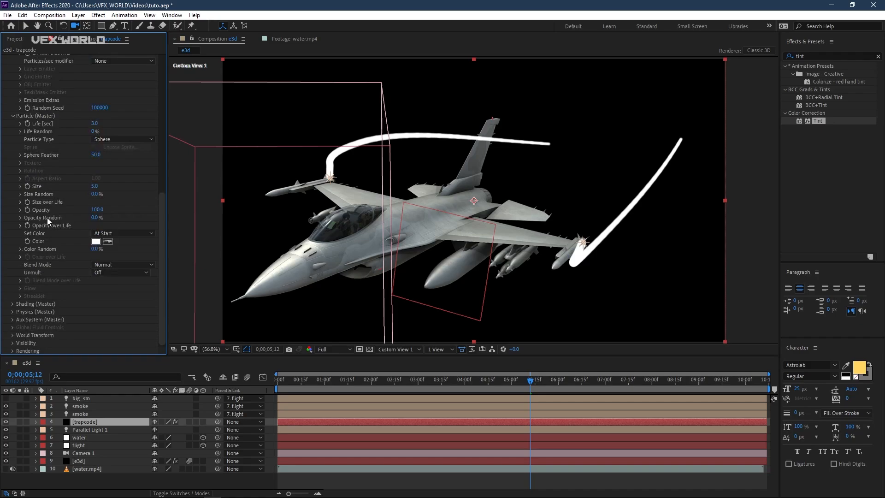
{"action": "left_click", "coordinate": [20, 225]}
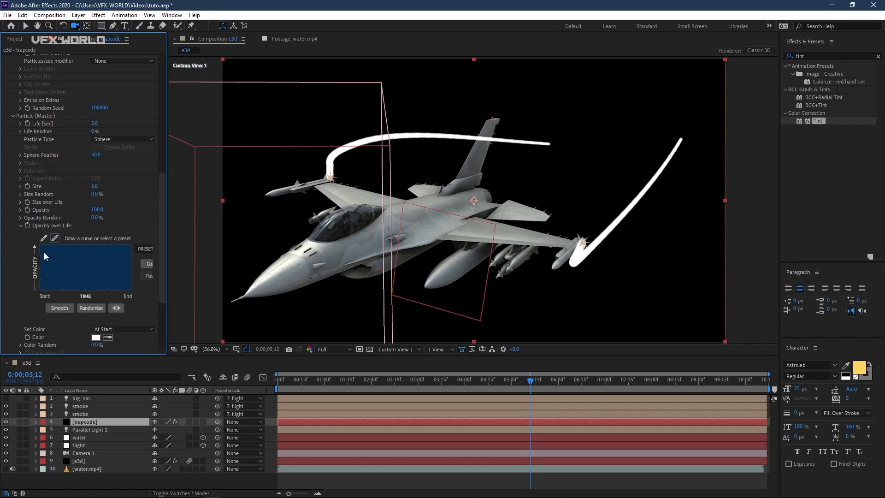
{"action": "left_click", "coordinate": [145, 249]}
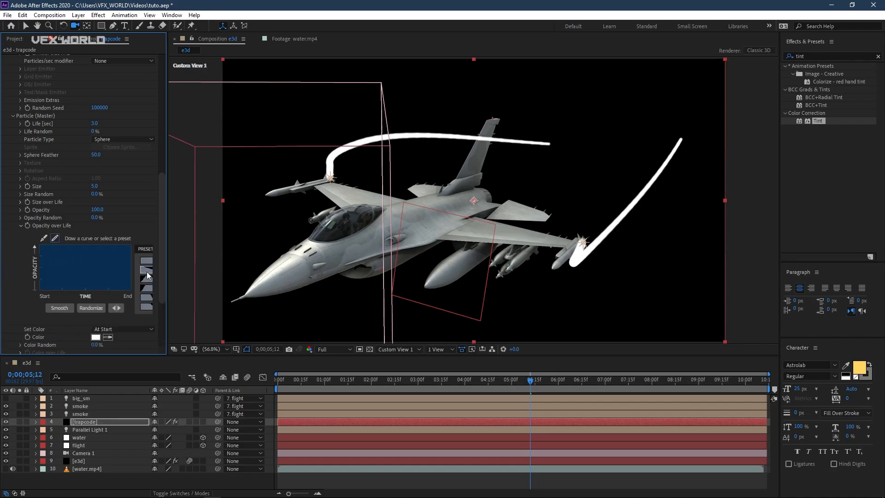
{"action": "left_click", "coordinate": [152, 271]}
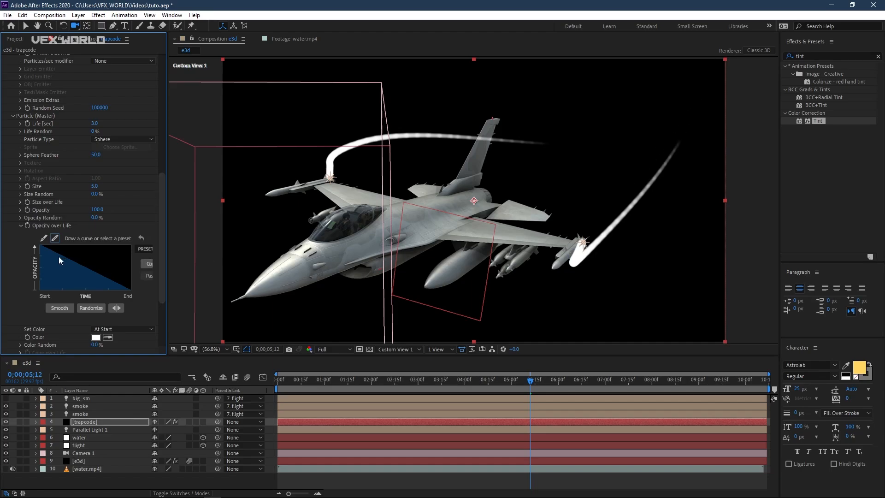
Set the particles' Opacity Random to 79% and Opacity to 63.
{"action": "left_click_drag", "start_coordinate": [98, 220], "coordinate": [132, 217]}
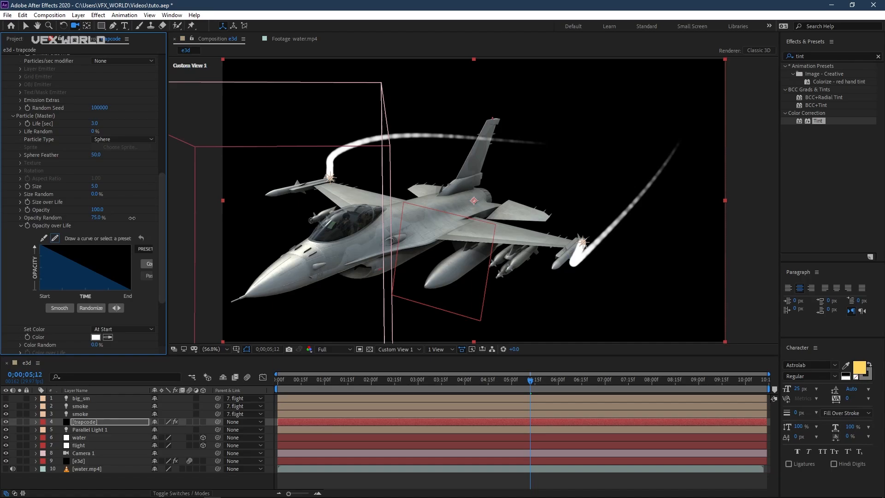
{"action": "left_click_drag", "start_coordinate": [320, 223], "coordinate": [288, 221]}
{"action": "left_click_drag", "start_coordinate": [97, 209], "coordinate": [80, 209]}
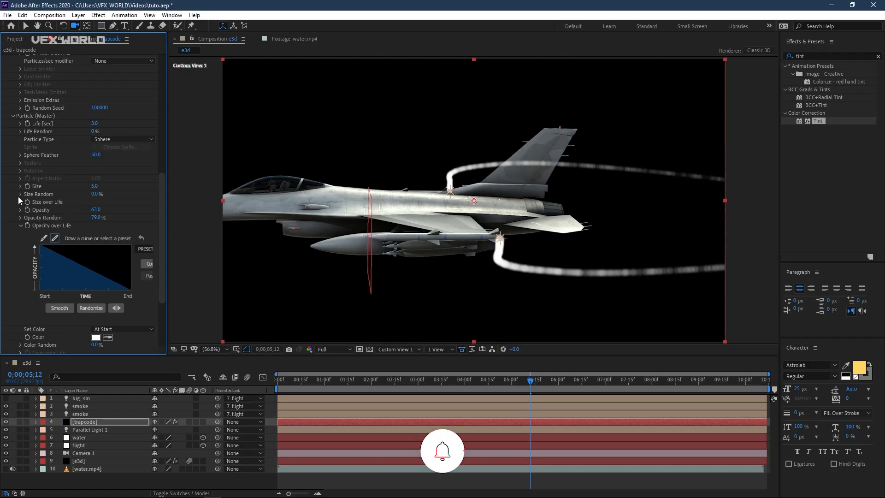
Set Size Random to 84% and draw a smoothed Size over Life curve rising from zero to full.
{"action": "left_click_drag", "start_coordinate": [97, 194], "coordinate": [129, 190]}
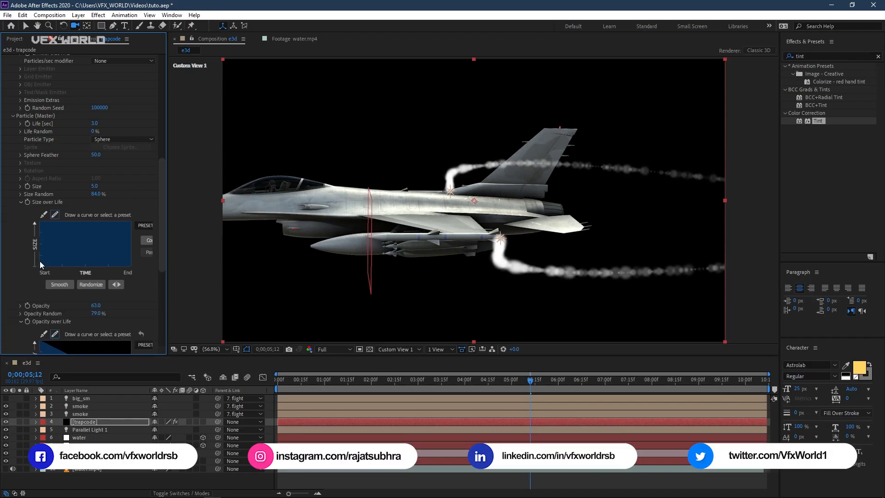
{"action": "mouse_move", "coordinate": [41, 264]}
{"action": "left_mouse_down"}
{"action": "mouse_move", "coordinate": [90, 248]}
{"action": "mouse_move", "coordinate": [132, 217]}
{"action": "left_mouse_up"}
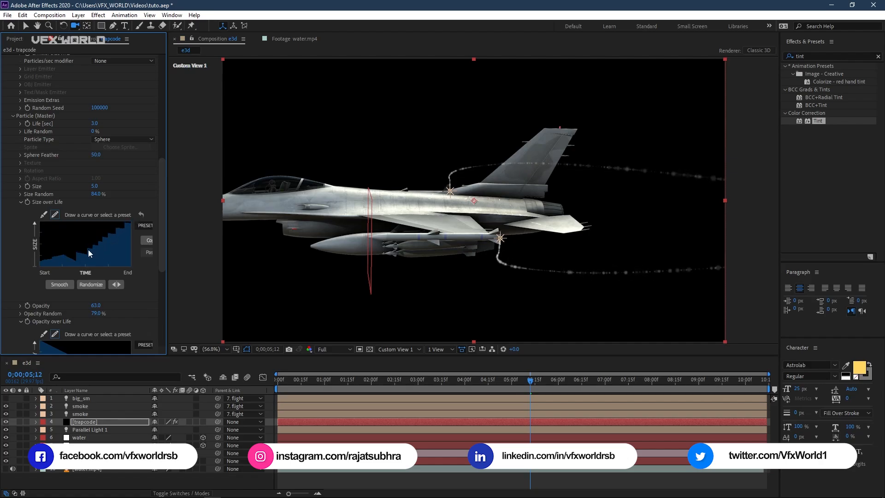
{"action": "mouse_move", "coordinate": [90, 253]}
{"action": "left_mouse_down"}
{"action": "mouse_move", "coordinate": [38, 266]}
{"action": "mouse_move", "coordinate": [131, 223]}
{"action": "left_mouse_up"}
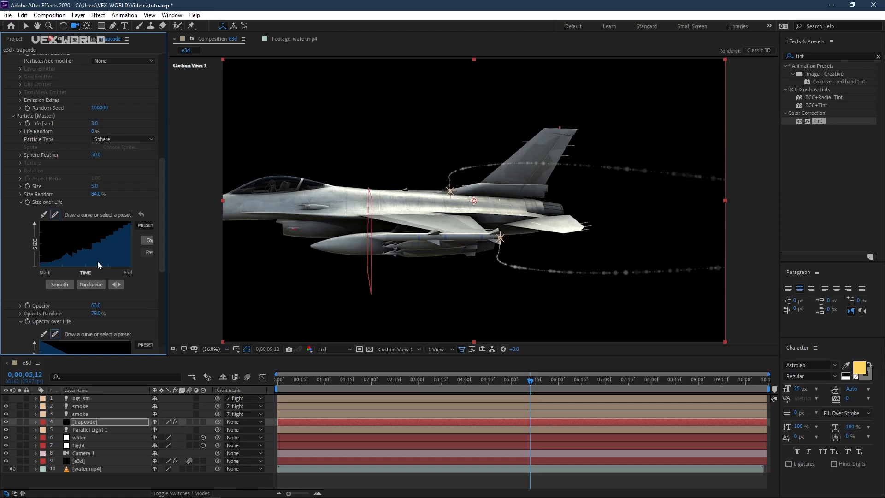
{"action": "left_click", "coordinate": [64, 286]}
{"action": "left_click", "coordinate": [55, 285]}
Set the particle Size to 15 and check the wingtip trails from different angles.
{"action": "left_click_drag", "start_coordinate": [506, 224], "coordinate": [512, 223]}
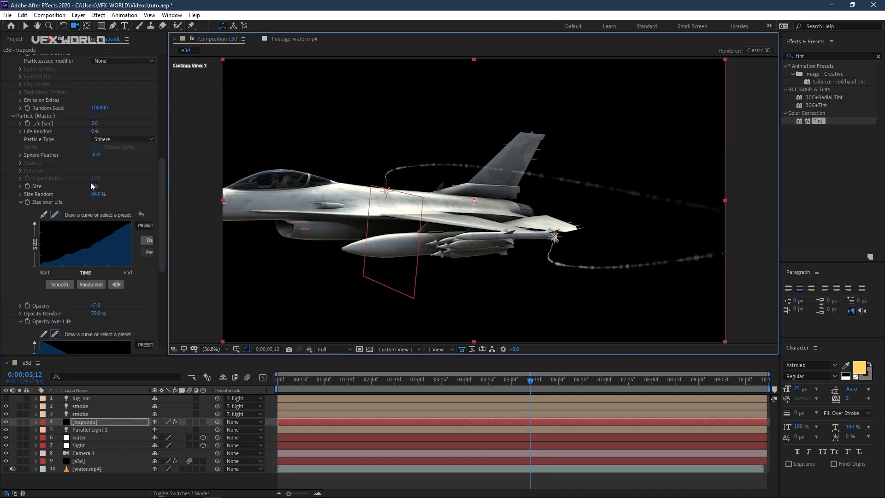
{"action": "left_click_drag", "start_coordinate": [92, 184], "coordinate": [105, 187]}
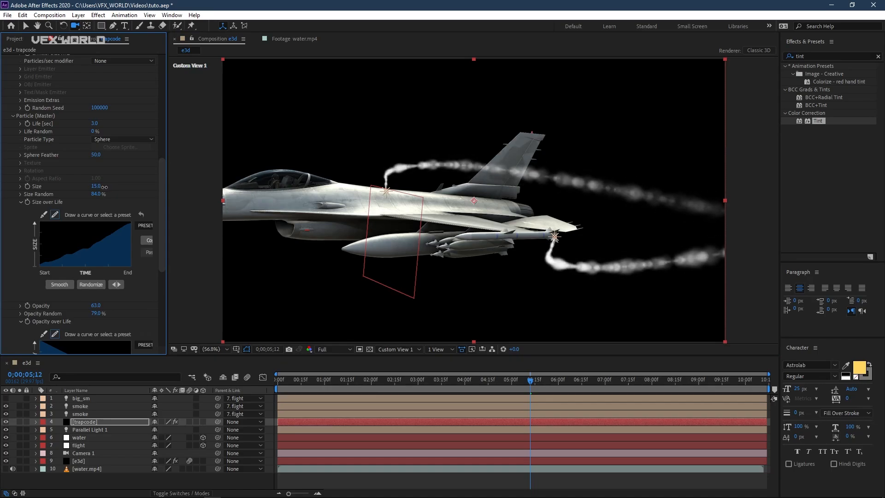
{"action": "left_click_drag", "start_coordinate": [526, 233], "coordinate": [581, 244]}
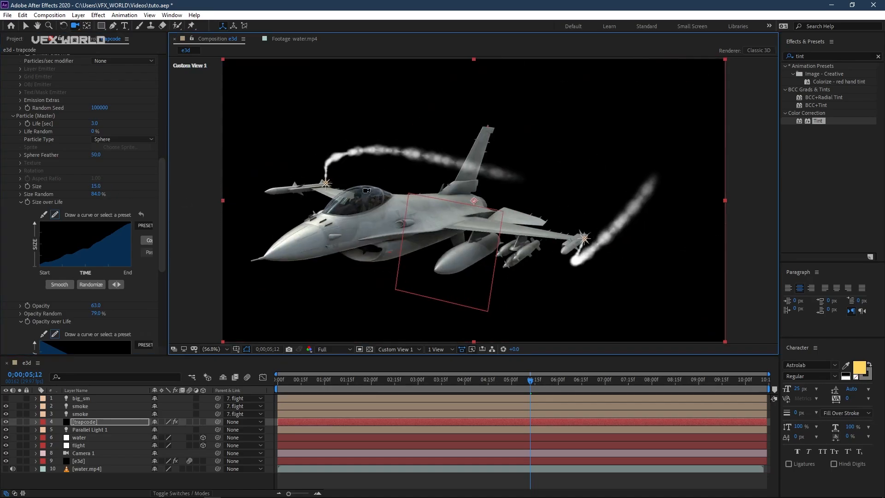
{"action": "left_click_drag", "start_coordinate": [594, 261], "coordinate": [583, 261]}
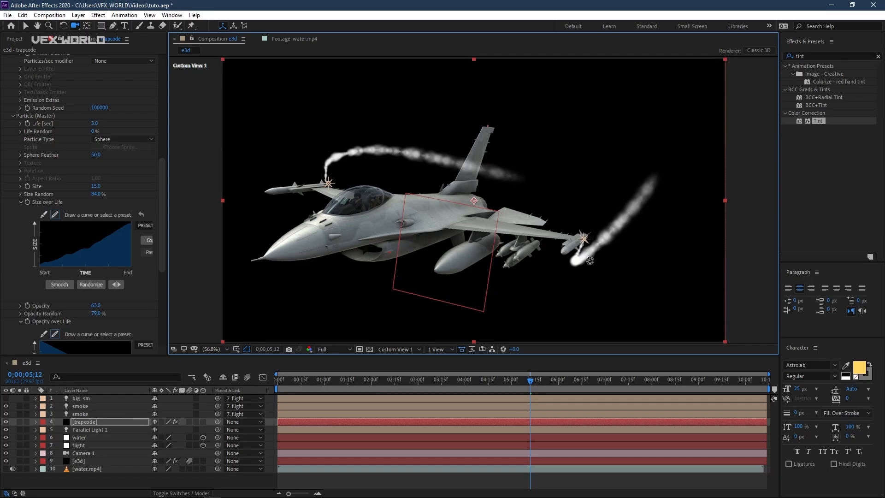
Reveal the Air settings in Particular's Physics (Master) group.
{"action": "scroll", "coordinate": [96, 229], "scroll_direction": "down", "scroll_amount": 6}
{"action": "scroll", "coordinate": [95, 228], "scroll_direction": "up", "scroll_amount": 7}
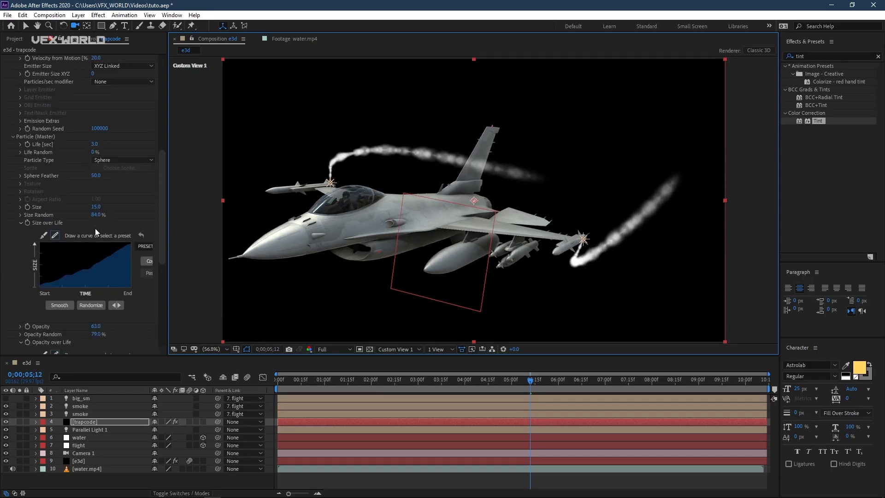
{"action": "scroll", "coordinate": [95, 229], "scroll_direction": "down", "scroll_amount": 5}
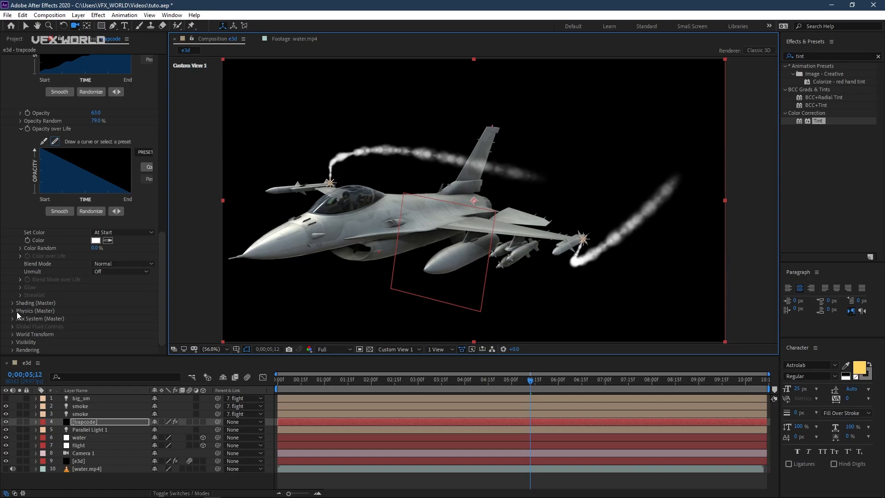
{"action": "left_click", "coordinate": [12, 311]}
{"action": "scroll", "coordinate": [11, 323], "scroll_direction": "down", "scroll_amount": 2}
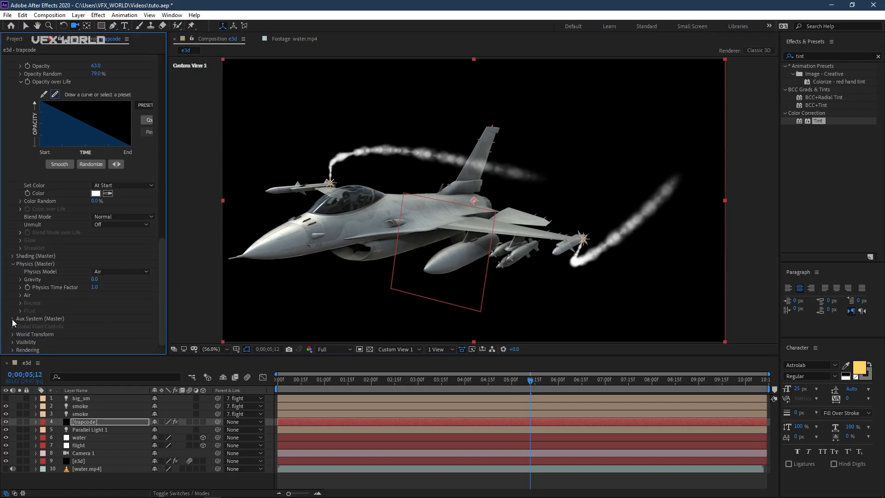
{"action": "left_click", "coordinate": [19, 295]}
{"action": "scroll", "coordinate": [18, 299], "scroll_direction": "down", "scroll_amount": 4}
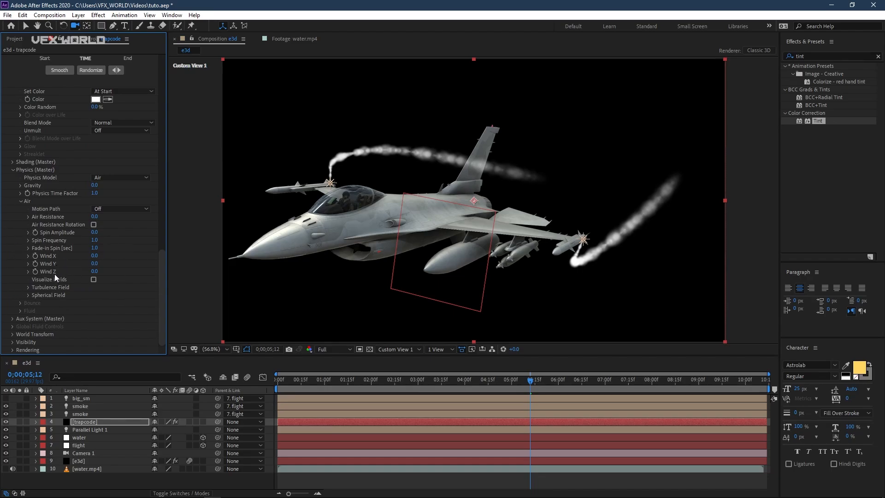
Try changing the Wind Y value on the smoke trails and undo the changes.
{"action": "left_click_drag", "start_coordinate": [117, 267], "coordinate": [53, 279]}
{"action": "key", "text": "ctrl+z"}
{"action": "left_click_drag", "start_coordinate": [517, 212], "coordinate": [420, 210]}
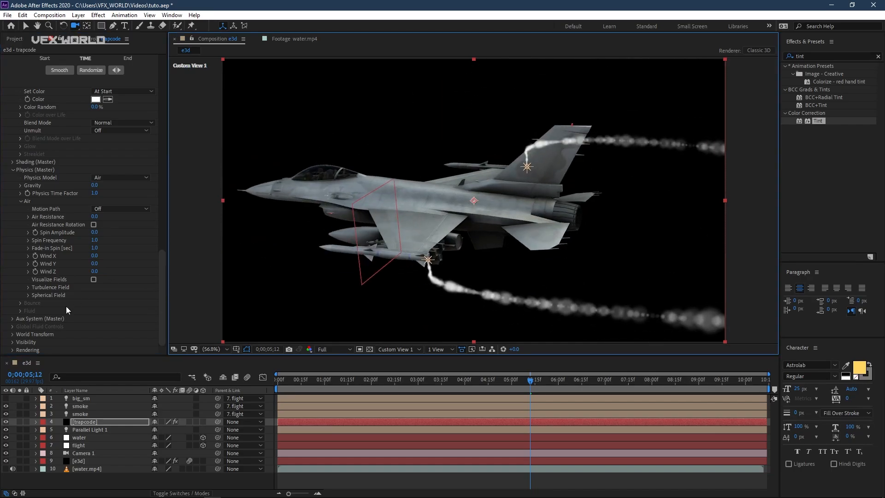
{"action": "left_click_drag", "start_coordinate": [93, 263], "coordinate": [672, 269]}
{"action": "key", "text": "ctrl+z"}
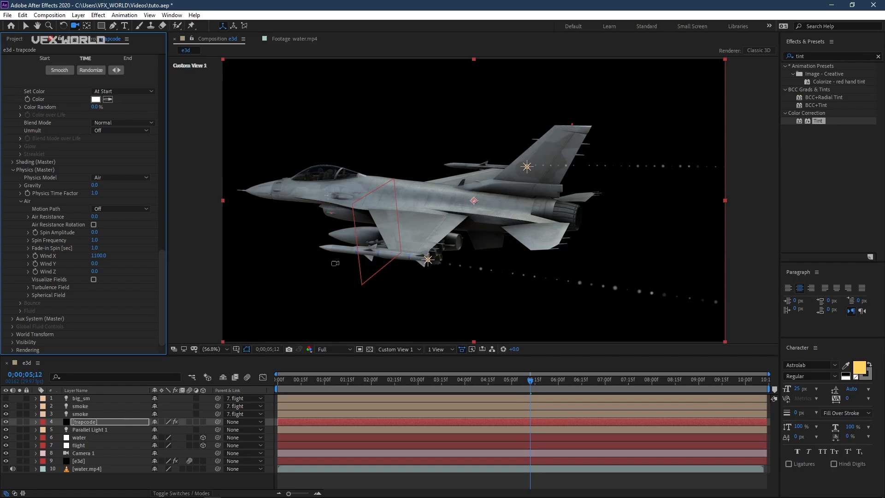
Set Wind X to 1300 to blow the smoke trails straight back from the wingtips.
{"action": "left_click_drag", "start_coordinate": [90, 257], "coordinate": [190, 253]}
{"action": "left_click_drag", "start_coordinate": [493, 270], "coordinate": [541, 281]}
Set the emitter's Particles/sec to 300 and check the trails from the jet's side.
{"action": "scroll", "coordinate": [50, 167], "scroll_direction": "up", "scroll_amount": 15}
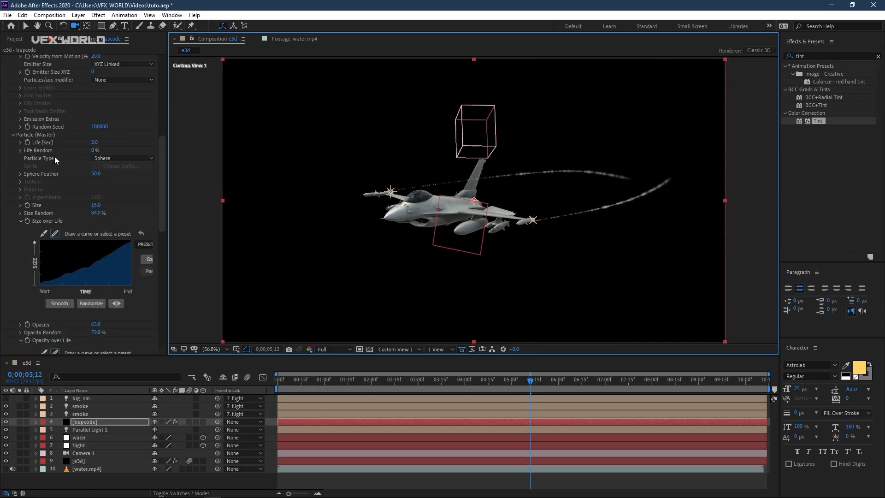
{"action": "key", "text": "v"}
{"action": "left_click", "coordinate": [95, 197]}
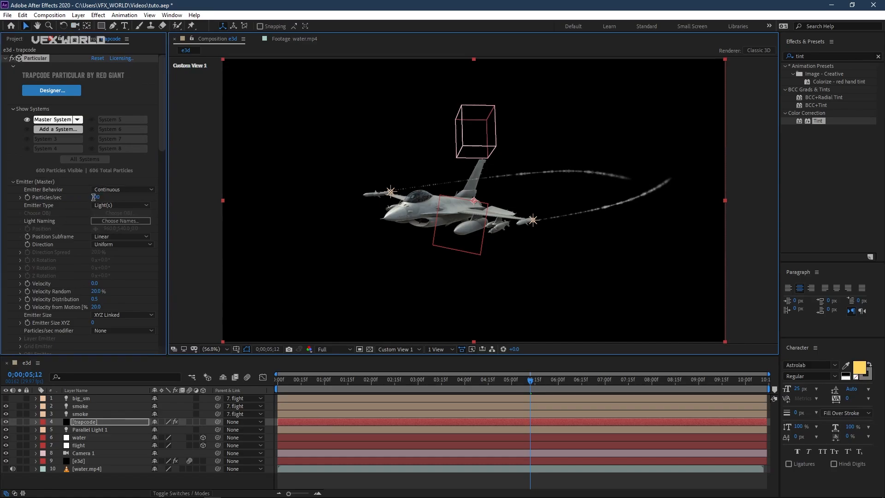
{"action": "type", "text": "30"}
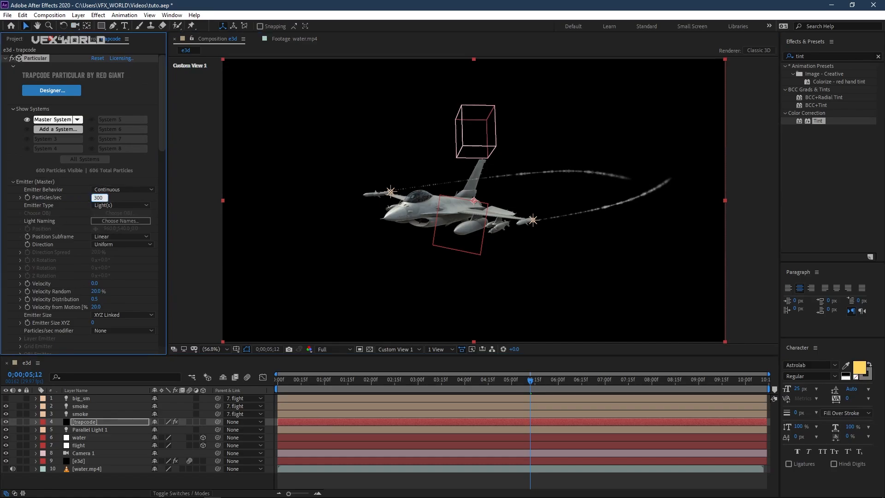
{"action": "key", "text": "Return"}
{"action": "key", "text": "c"}
{"action": "left_click_drag", "start_coordinate": [533, 192], "coordinate": [501, 219]}
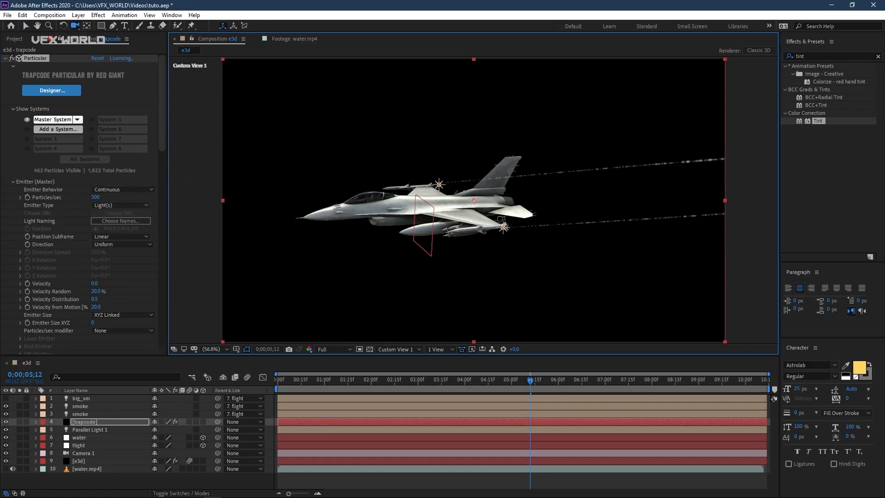
Set the composition preview resolution to Half and inspect the wingtip trails up close.
{"action": "left_click", "coordinate": [332, 348]}
{"action": "left_click", "coordinate": [325, 383]}
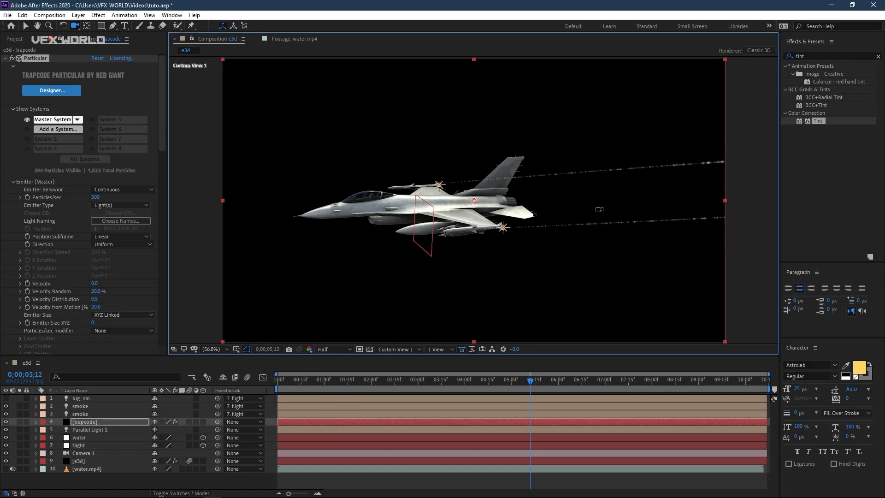
{"action": "left_click_drag", "start_coordinate": [599, 209], "coordinate": [542, 248]}
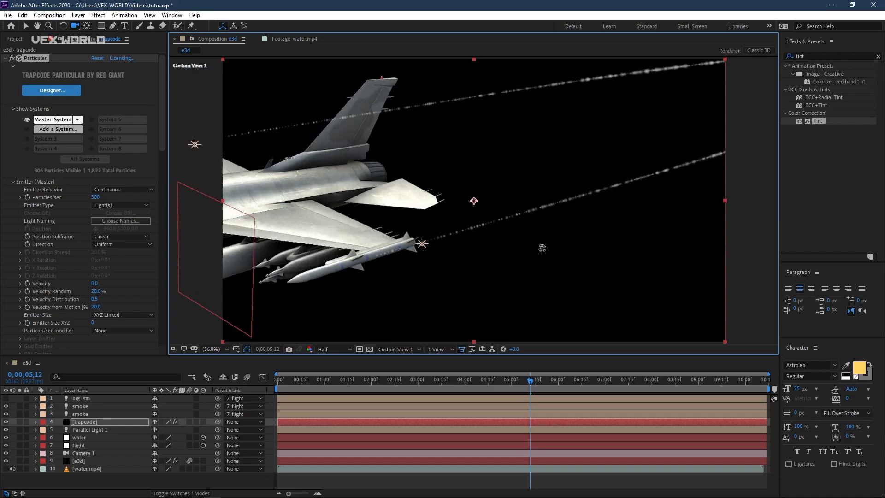
{"action": "scroll", "coordinate": [31, 302], "scroll_direction": "down", "scroll_amount": 10}
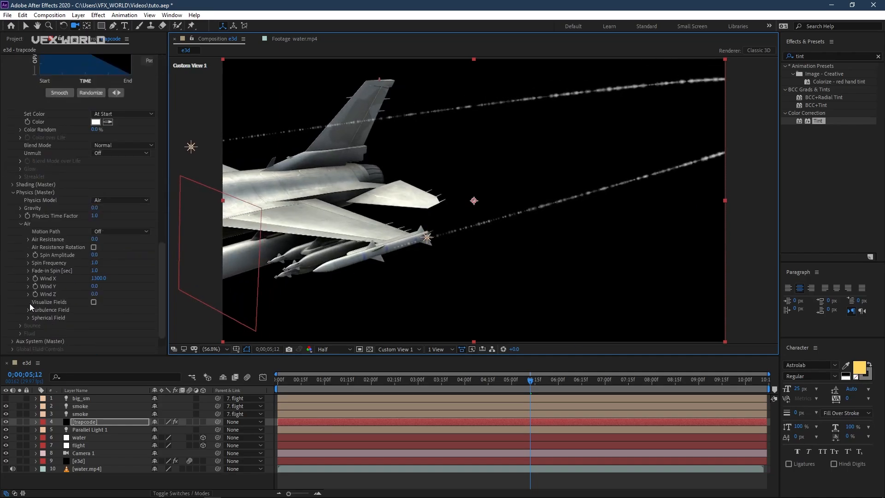
In the smoke trails' Turbulence Field, set Affect Size to 15, Affect Position to 43 and Scale to 3.
{"action": "scroll", "coordinate": [30, 307], "scroll_direction": "down", "scroll_amount": 1}
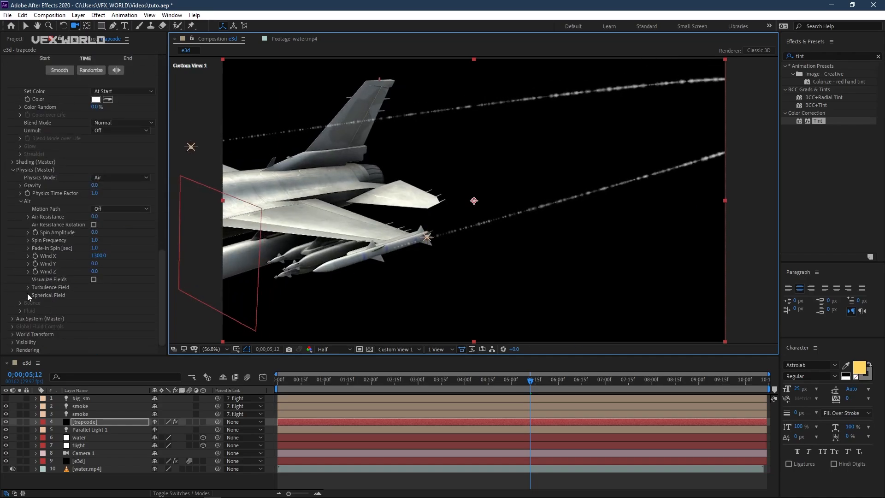
{"action": "left_click", "coordinate": [28, 288]}
{"action": "scroll", "coordinate": [27, 289], "scroll_direction": "down", "scroll_amount": 2}
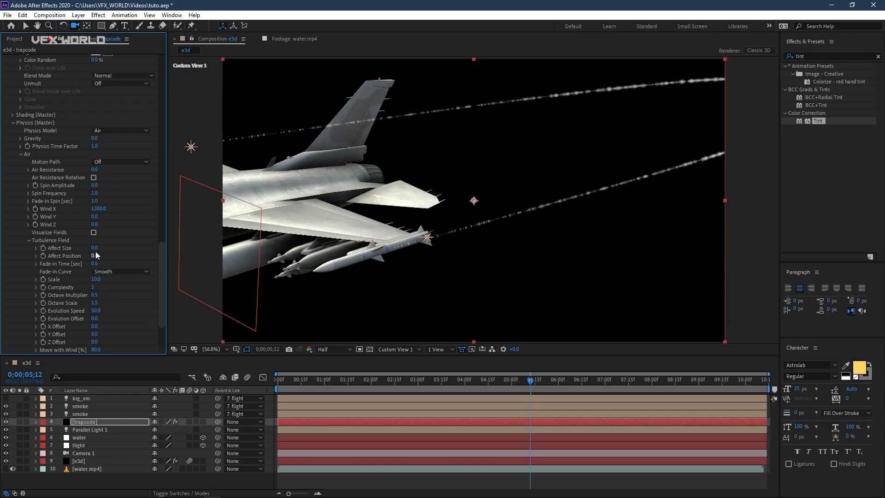
{"action": "left_click_drag", "start_coordinate": [94, 248], "coordinate": [101, 250]}
{"action": "mouse_move", "coordinate": [95, 255]}
{"action": "left_mouse_down"}
{"action": "mouse_move", "coordinate": [115, 254]}
{"action": "mouse_move", "coordinate": [88, 282]}
{"action": "left_mouse_up"}
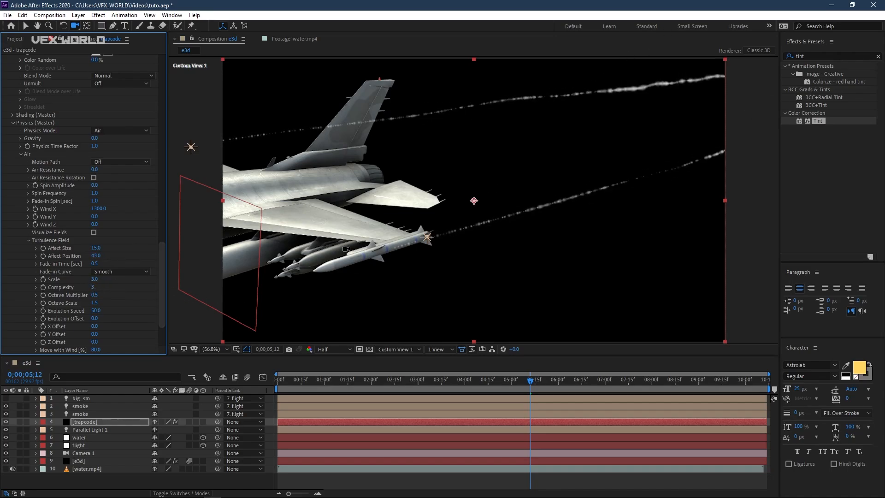
{"action": "left_click_drag", "start_coordinate": [525, 197], "coordinate": [598, 138]}
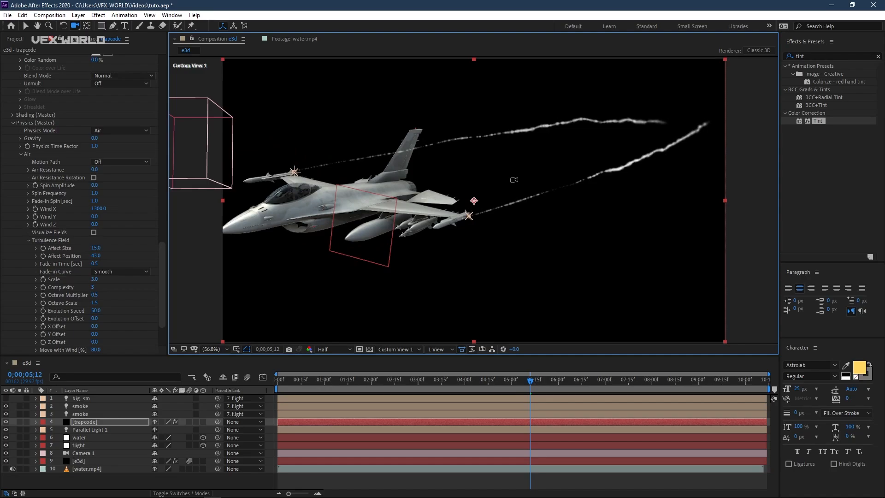
Set the trail particles' Size to 23 and redraw Size over Life as a smoothed curve rising from start to end.
{"action": "scroll", "coordinate": [78, 207], "scroll_direction": "up", "scroll_amount": 3}
{"action": "scroll", "coordinate": [60, 216], "scroll_direction": "up", "scroll_amount": 10}
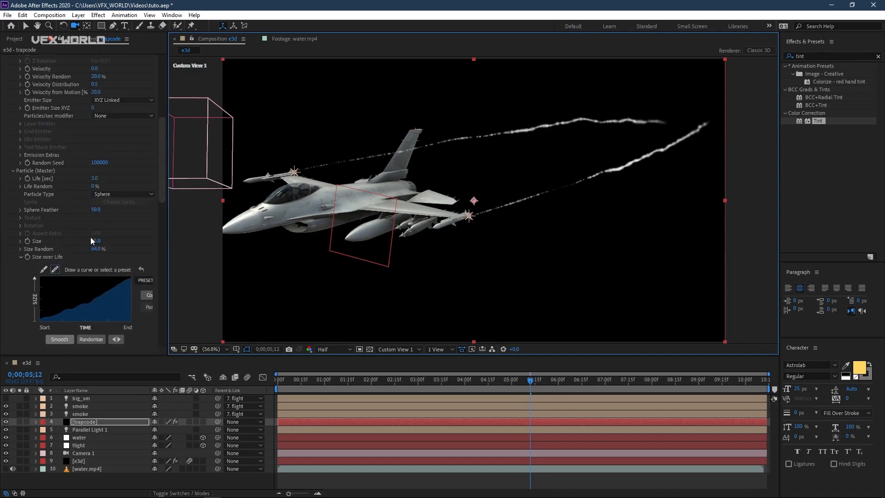
{"action": "left_click_drag", "start_coordinate": [100, 239], "coordinate": [100, 240]}
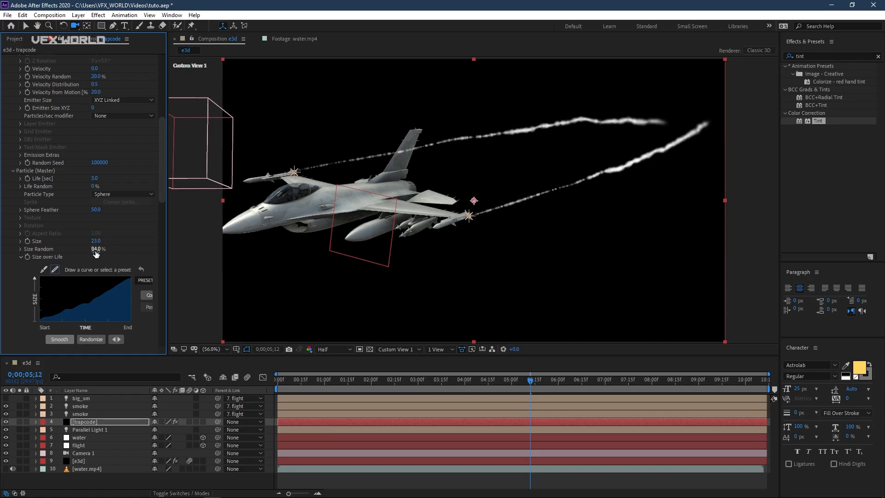
{"action": "left_click_drag", "start_coordinate": [50, 319], "coordinate": [139, 277]}
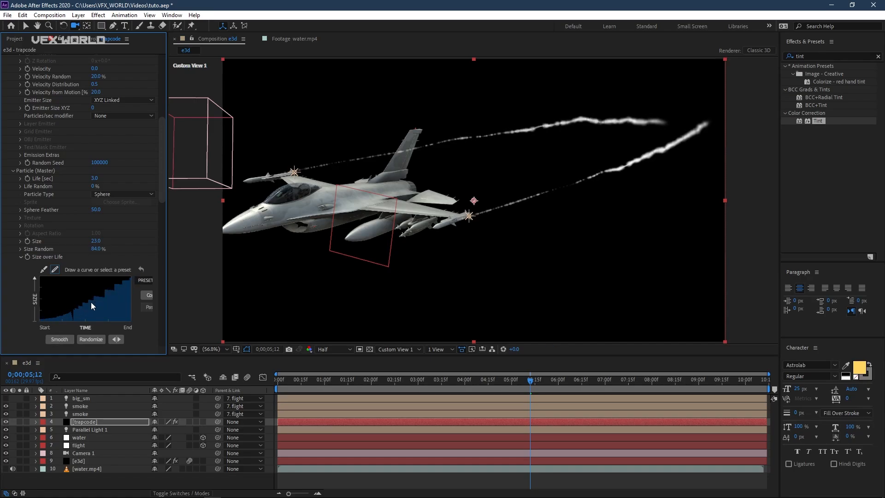
{"action": "mouse_move", "coordinate": [73, 309]}
{"action": "left_mouse_down"}
{"action": "mouse_move", "coordinate": [65, 313]}
{"action": "mouse_move", "coordinate": [88, 302]}
{"action": "left_mouse_up"}
{"action": "scroll", "coordinate": [69, 314], "scroll_direction": "up", "scroll_amount": 1}
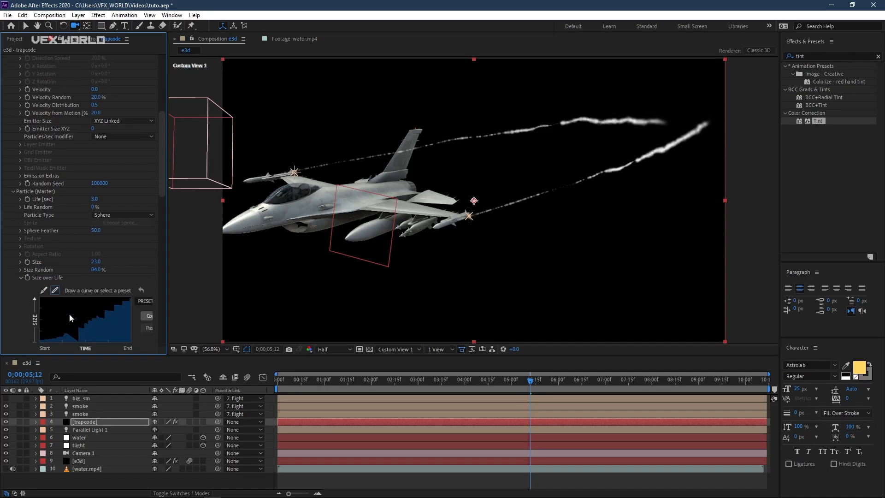
{"action": "scroll", "coordinate": [67, 331], "scroll_direction": "down", "scroll_amount": 2}
{"action": "left_click", "coordinate": [59, 318]}
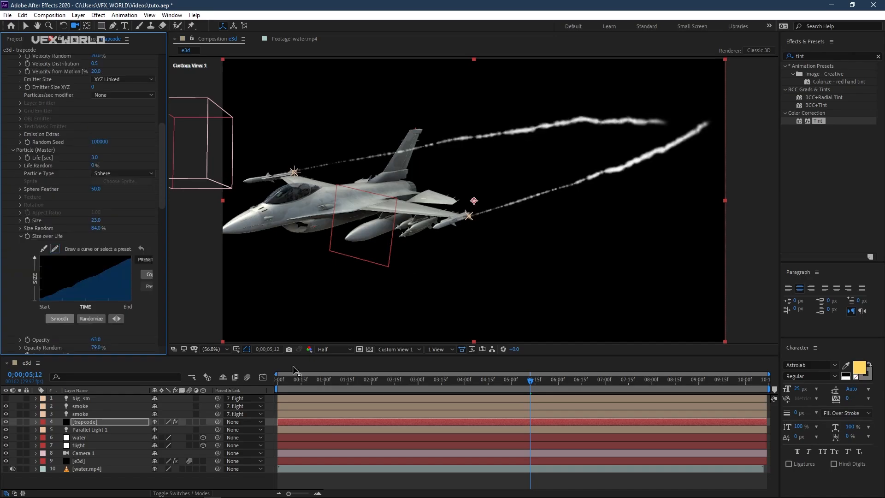
Enable motion blur on the trapcode layer and preview it, leaving the composition-wide motion blur off.
{"action": "left_click", "coordinate": [245, 378]}
{"action": "left_click", "coordinate": [188, 421]}
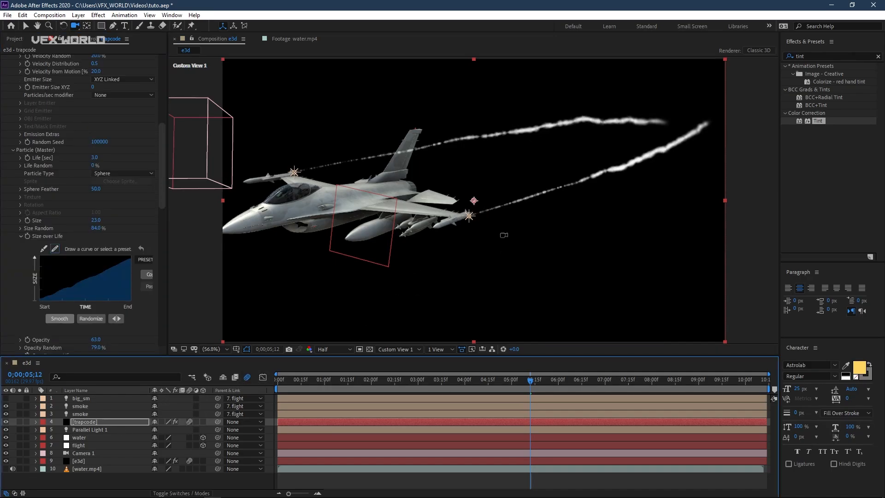
{"action": "left_click_drag", "start_coordinate": [516, 202], "coordinate": [509, 238]}
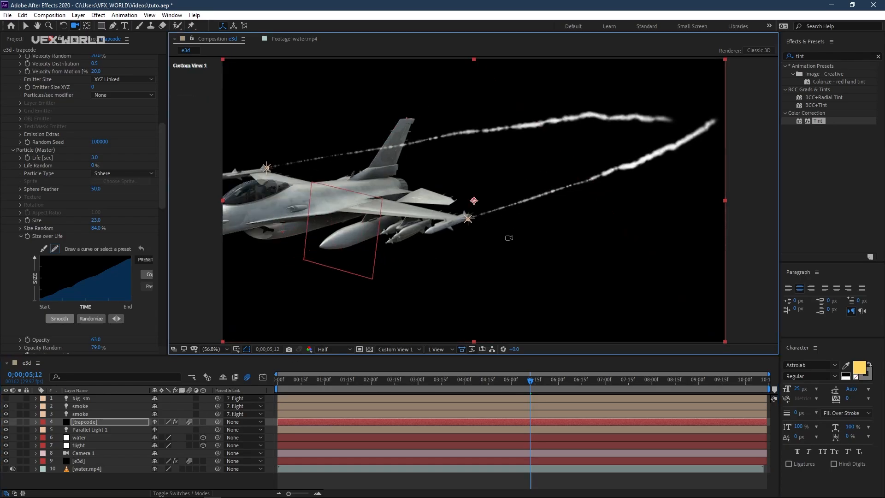
{"action": "left_click", "coordinate": [247, 377]}
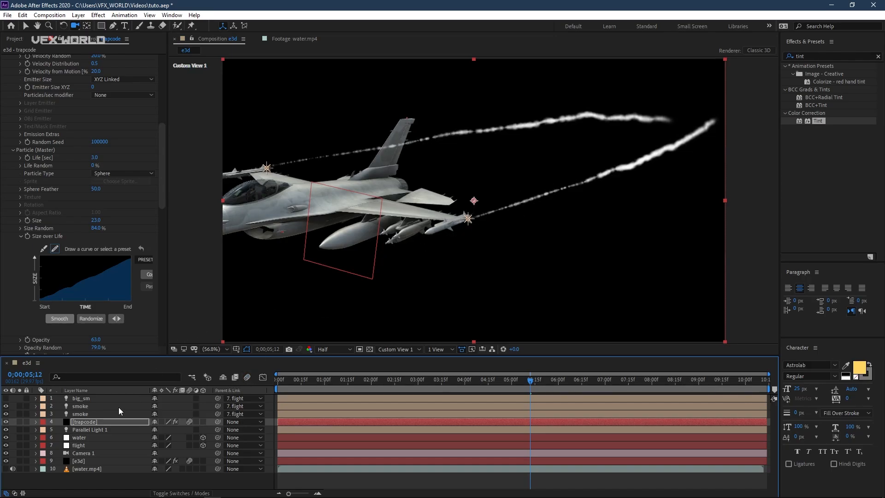
Solo the trapcode layer and inspect the wingtip smoke trails from different angles.
{"action": "scroll", "coordinate": [27, 261], "scroll_direction": "up", "scroll_amount": 5}
{"action": "left_click_drag", "start_coordinate": [497, 261], "coordinate": [408, 187]}
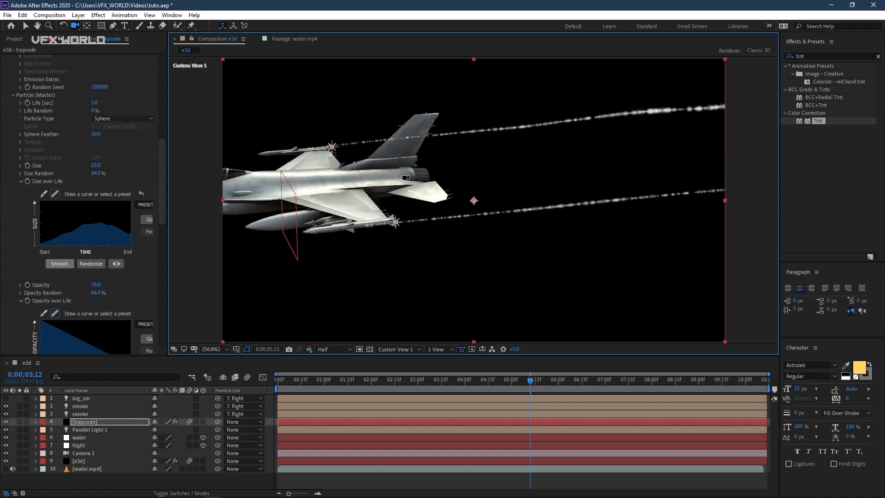
{"action": "left_click", "coordinate": [20, 422]}
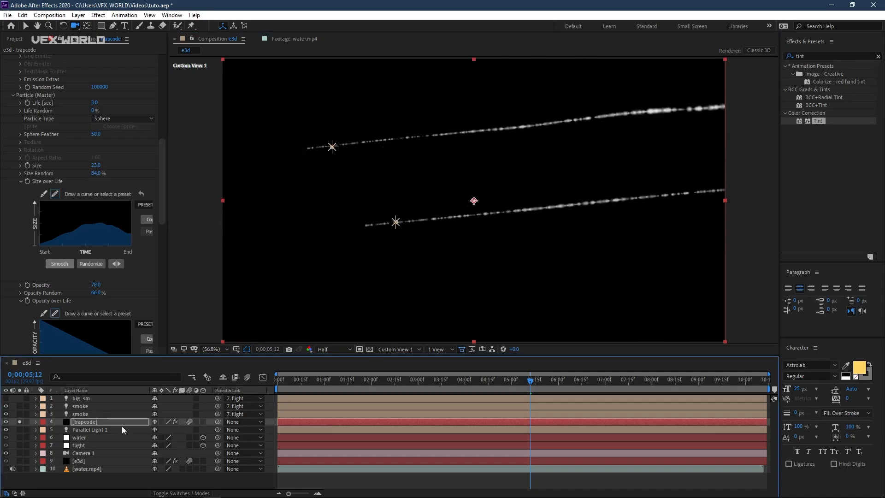
{"action": "left_click_drag", "start_coordinate": [421, 239], "coordinate": [461, 242]}
Make the big_sm light visible and duplicate the trapcode layer.
{"action": "left_click", "coordinate": [88, 399]}
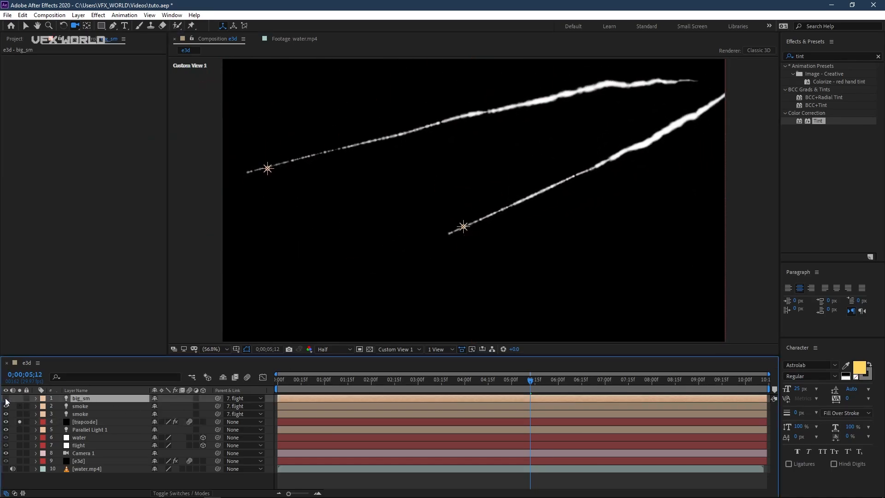
{"action": "left_click", "coordinate": [89, 422]}
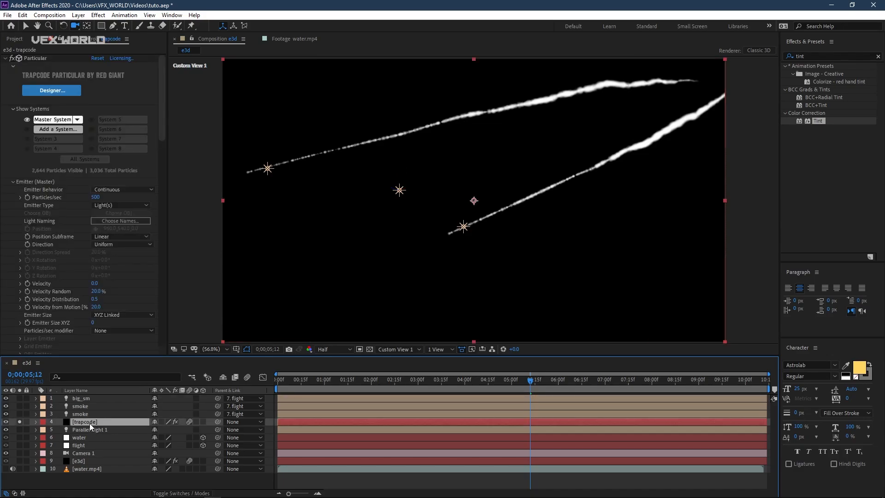
{"action": "key", "text": "ctrl+d"}
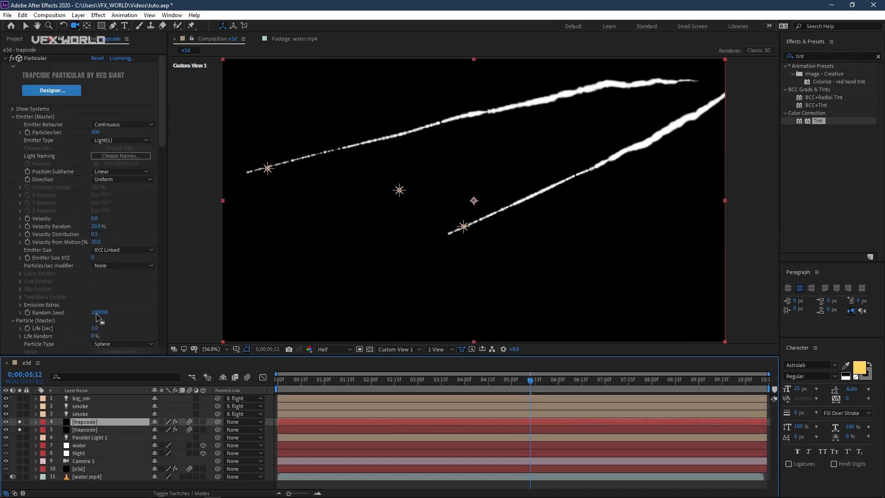
Set the duplicated Particular effect's light emitter name to big_sm.
{"action": "left_click", "coordinate": [104, 156]}
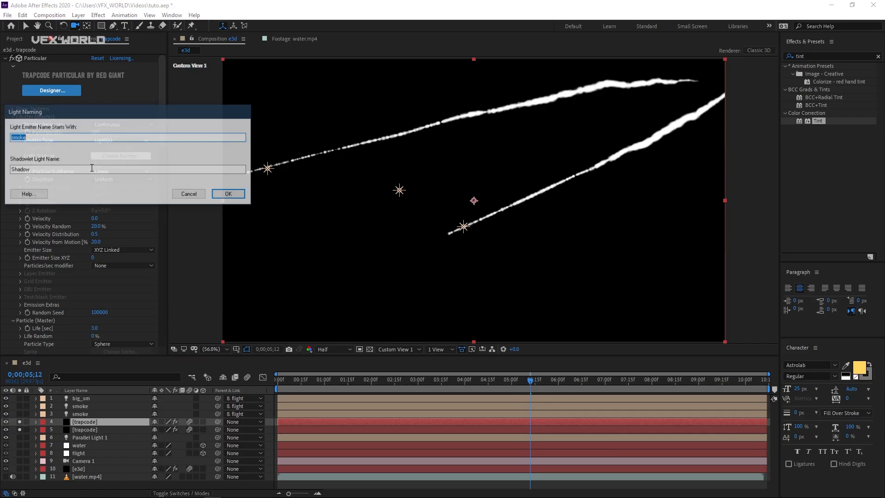
{"action": "type", "text": "big_sm"}
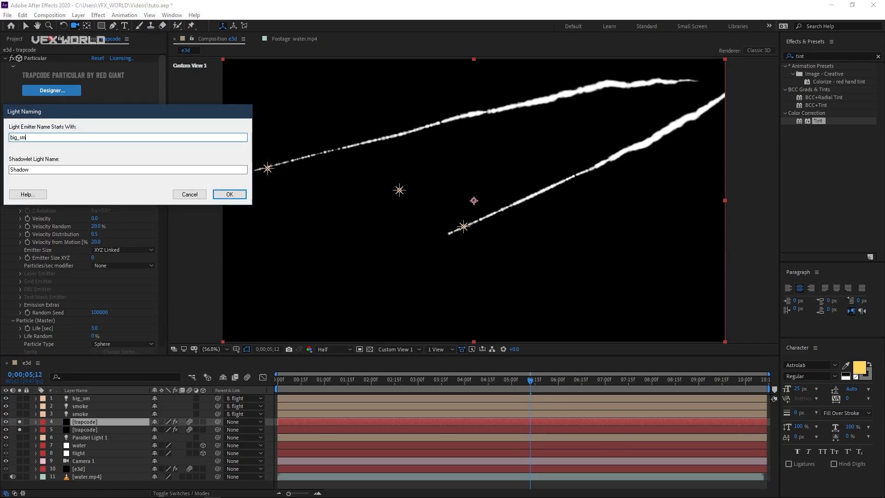
{"action": "left_click", "coordinate": [222, 194]}
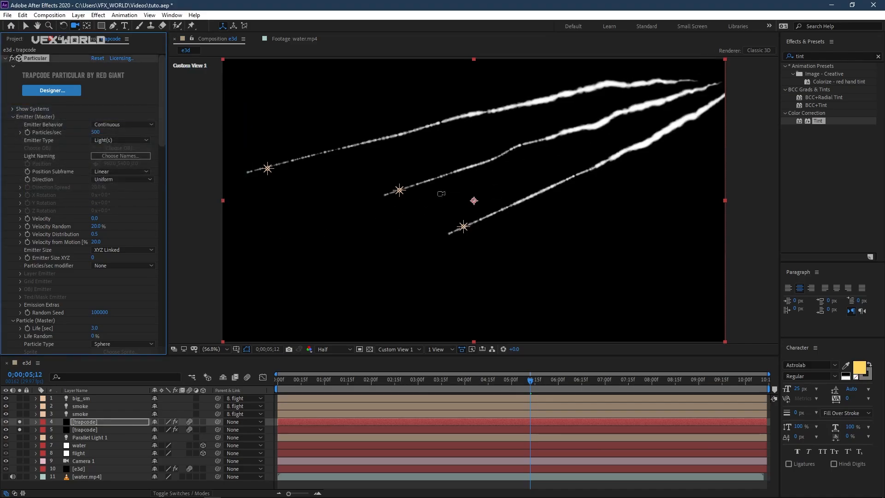
Set the center trail's Opacity to 100 and Opacity Random to 0%.
{"action": "scroll", "coordinate": [54, 243], "scroll_direction": "down", "scroll_amount": 3}
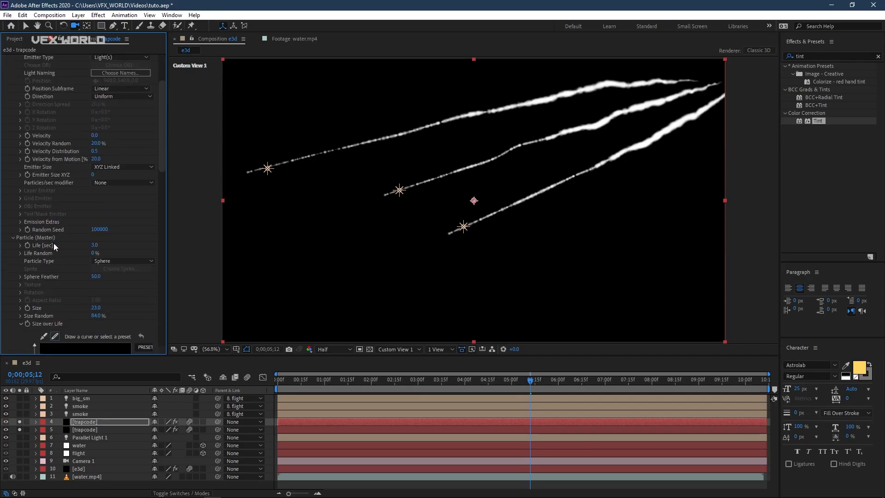
{"action": "scroll", "coordinate": [54, 248], "scroll_direction": "down", "scroll_amount": 4}
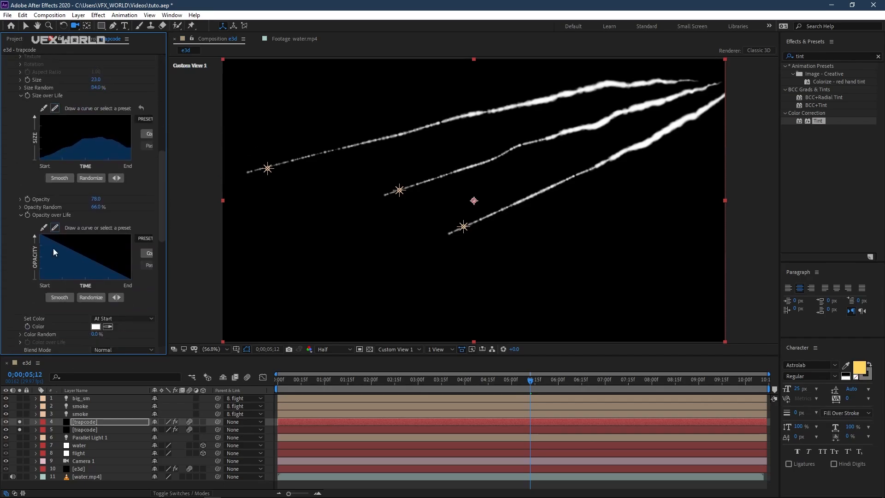
{"action": "scroll", "coordinate": [46, 321], "scroll_direction": "down", "scroll_amount": 2}
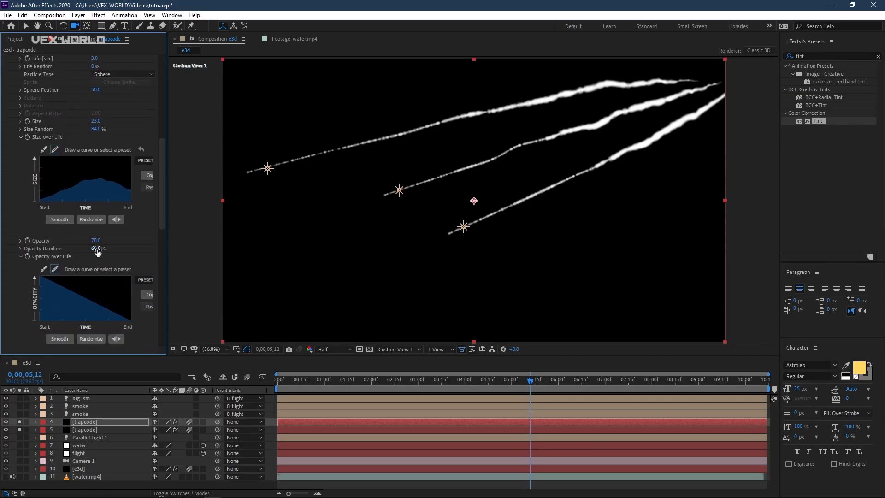
{"action": "left_click_drag", "start_coordinate": [63, 253], "coordinate": [47, 254]}
{"action": "left_click_drag", "start_coordinate": [97, 241], "coordinate": [162, 232]}
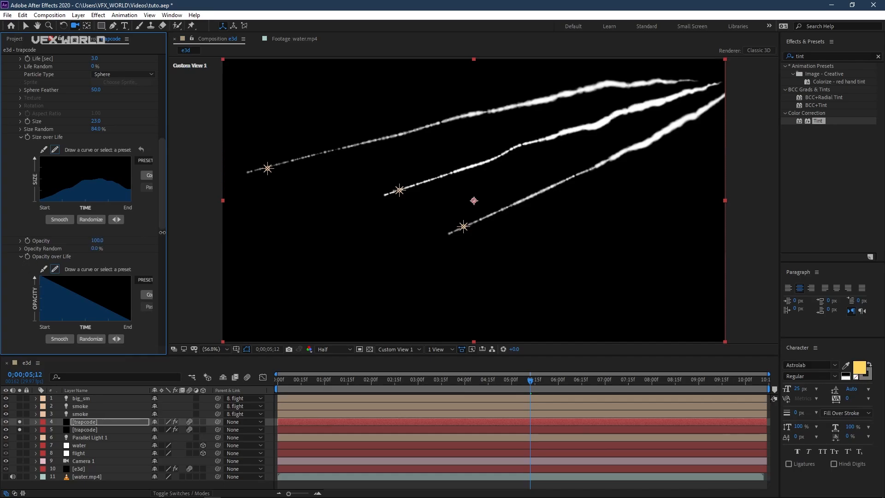
Apply a Size over Life preset to the center trail and redraw it as a smoothed curve falling from start to end.
{"action": "scroll", "coordinate": [59, 260], "scroll_direction": "up", "scroll_amount": 1}
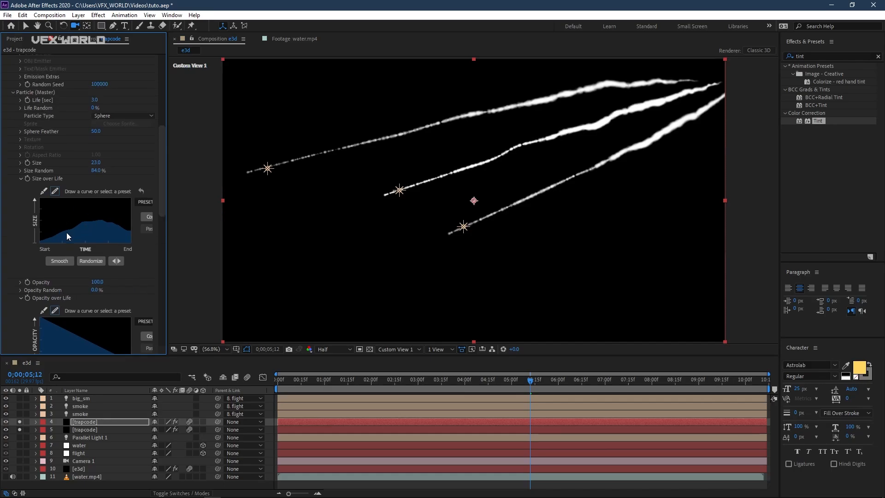
{"action": "left_click", "coordinate": [145, 202]}
{"action": "left_click", "coordinate": [146, 238]}
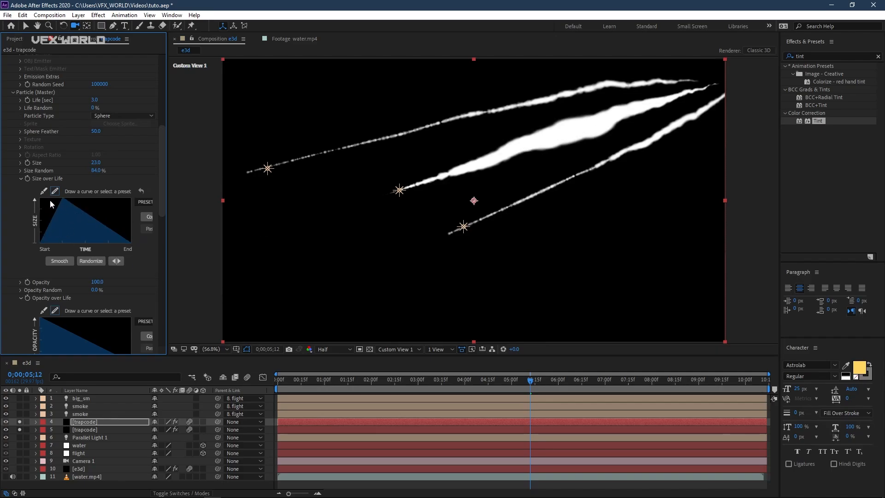
{"action": "mouse_move", "coordinate": [50, 201]}
{"action": "left_mouse_down"}
{"action": "mouse_move", "coordinate": [82, 220]}
{"action": "mouse_move", "coordinate": [34, 199]}
{"action": "mouse_move", "coordinate": [91, 213]}
{"action": "mouse_move", "coordinate": [123, 241]}
{"action": "mouse_move", "coordinate": [115, 239]}
{"action": "left_mouse_up"}
{"action": "mouse_move", "coordinate": [59, 207]}
{"action": "left_mouse_down"}
{"action": "mouse_move", "coordinate": [49, 198]}
{"action": "mouse_move", "coordinate": [72, 212]}
{"action": "mouse_move", "coordinate": [48, 199]}
{"action": "left_mouse_up"}
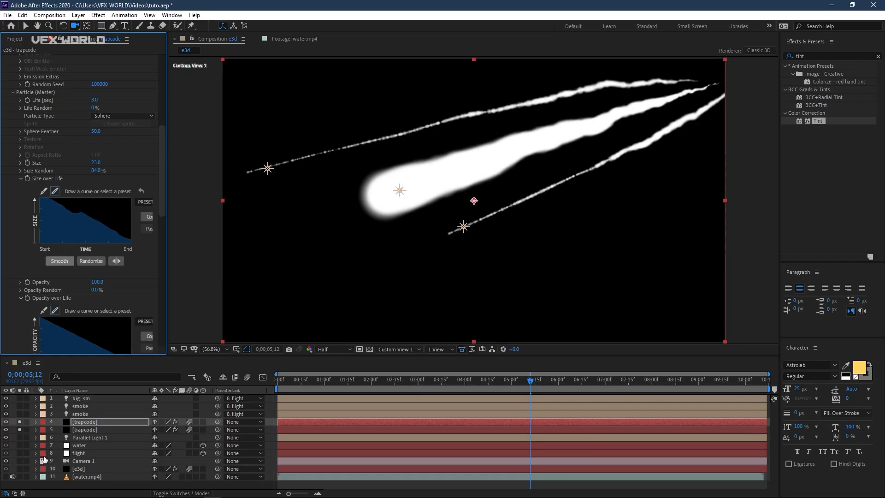
Unsolo the trapcode layers to show the jet and set the center trail's particle Size to 9.
{"action": "left_click", "coordinate": [19, 421]}
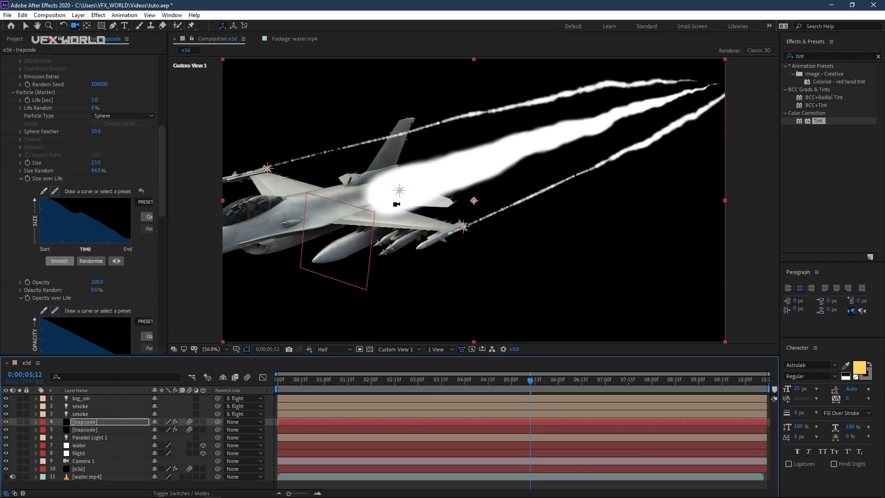
{"action": "left_click", "coordinate": [46, 202]}
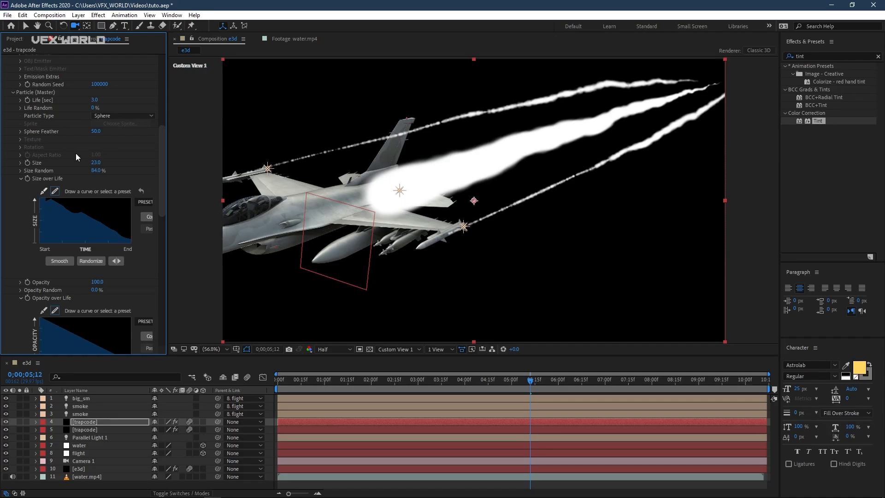
{"action": "left_click_drag", "start_coordinate": [86, 165], "coordinate": [90, 165]}
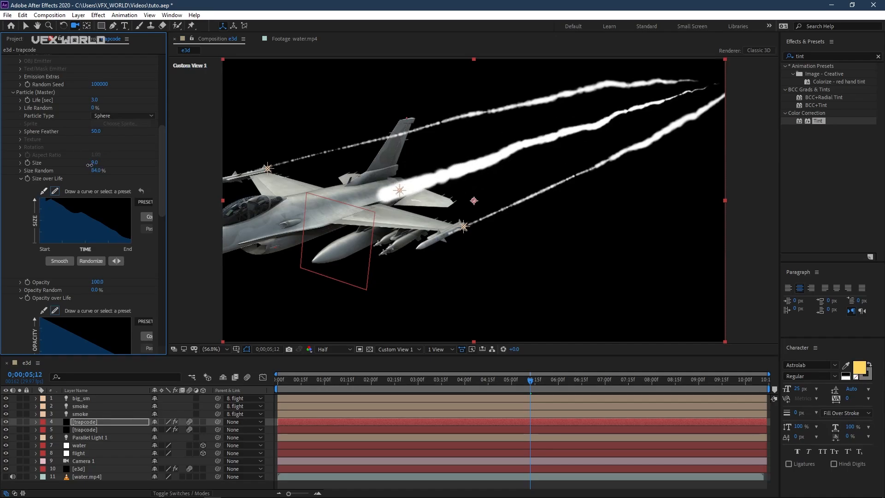
Move both trapcode layers directly below the e3d layer so the trails render behind the jet.
{"action": "left_click", "coordinate": [96, 421]}
{"action": "left_click", "coordinate": [96, 429], "text": "shift"}
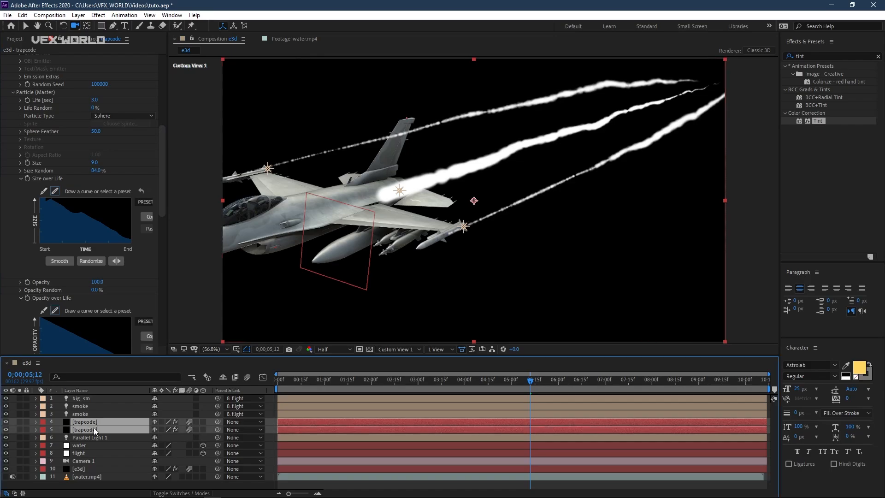
{"action": "left_click_drag", "start_coordinate": [95, 429], "coordinate": [93, 470]}
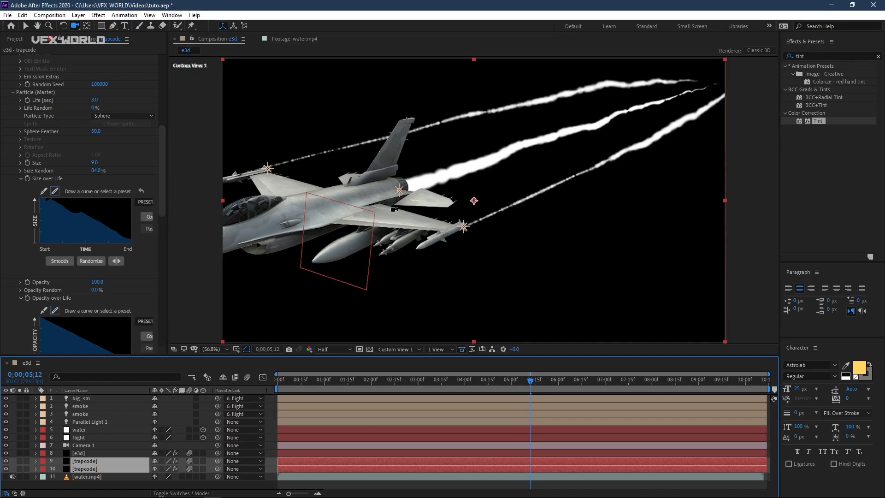
Raise the big_sm light along its Y position to line it up with the jet's engine nozzle.
{"action": "left_click", "coordinate": [90, 401]}
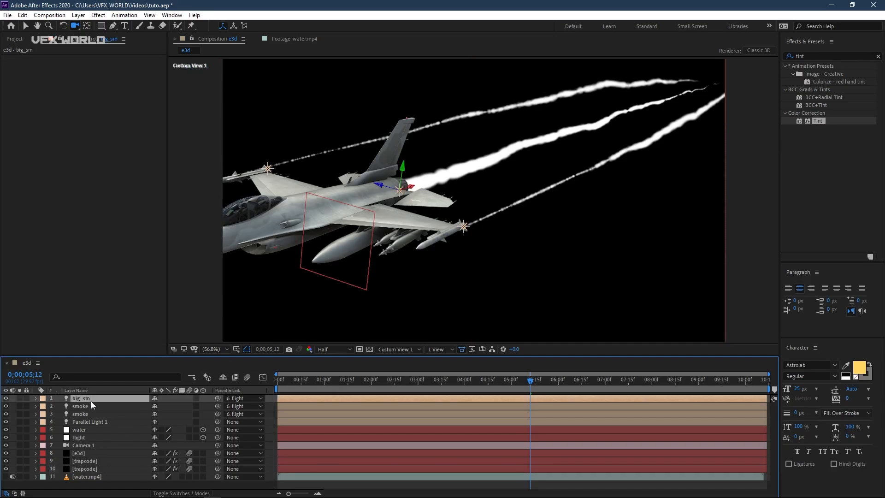
{"action": "key", "text": "p"}
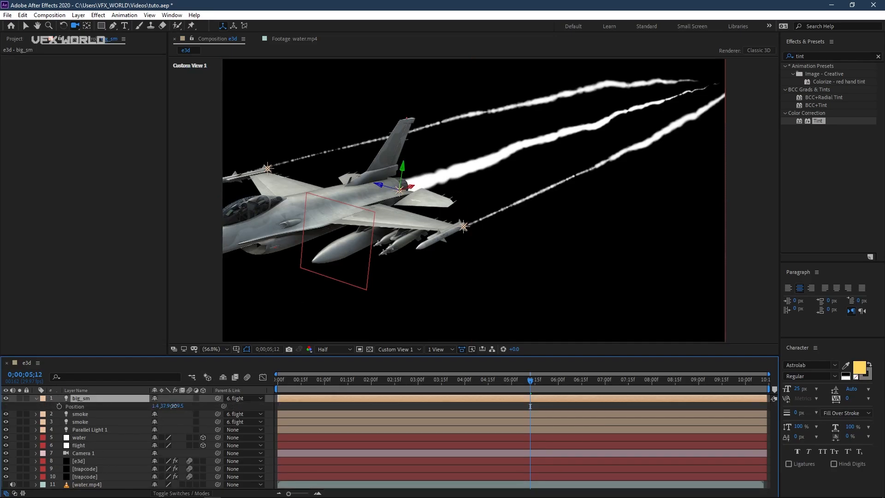
{"action": "left_click_drag", "start_coordinate": [172, 405], "coordinate": [162, 406]}
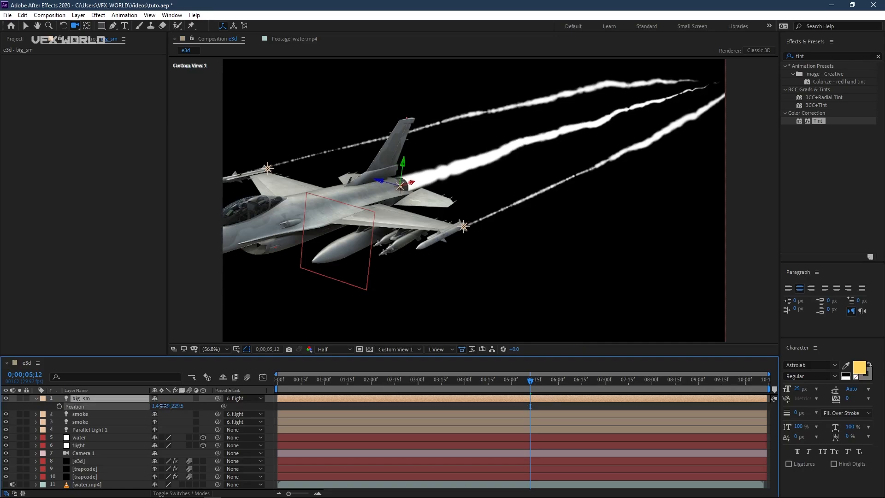
Turn on Shadowlet for Main in the Shading settings of the center trail's trapcode layer.
{"action": "left_click", "coordinate": [84, 468]}
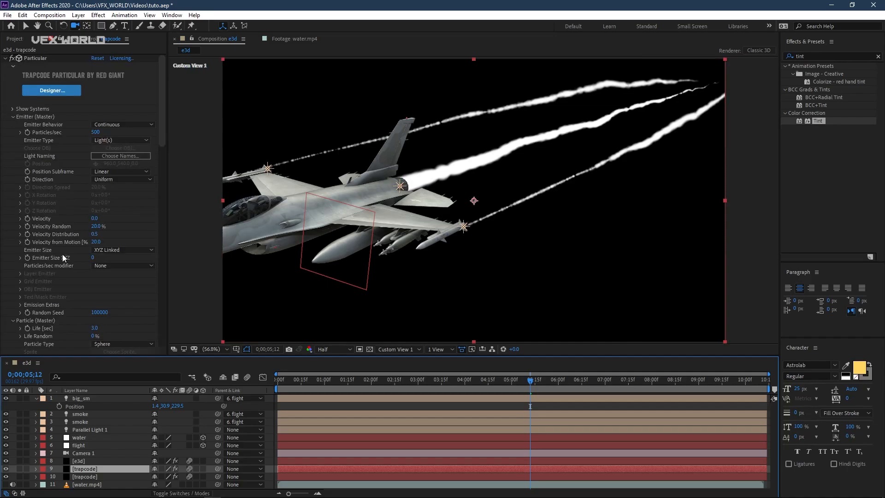
{"action": "scroll", "coordinate": [55, 258], "scroll_direction": "down", "scroll_amount": 5}
{"action": "scroll", "coordinate": [48, 270], "scroll_direction": "down", "scroll_amount": 8}
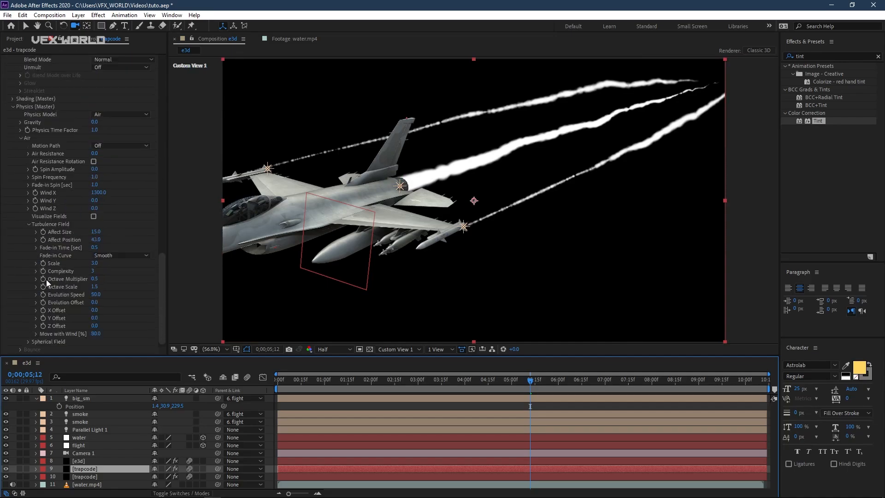
{"action": "left_click", "coordinate": [12, 210]}
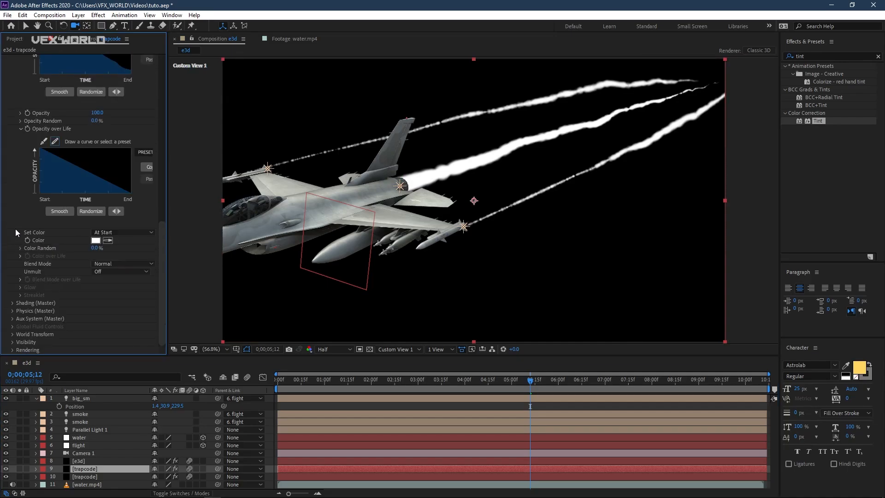
{"action": "left_click", "coordinate": [13, 302]}
{"action": "scroll", "coordinate": [51, 286], "scroll_direction": "down", "scroll_amount": 2}
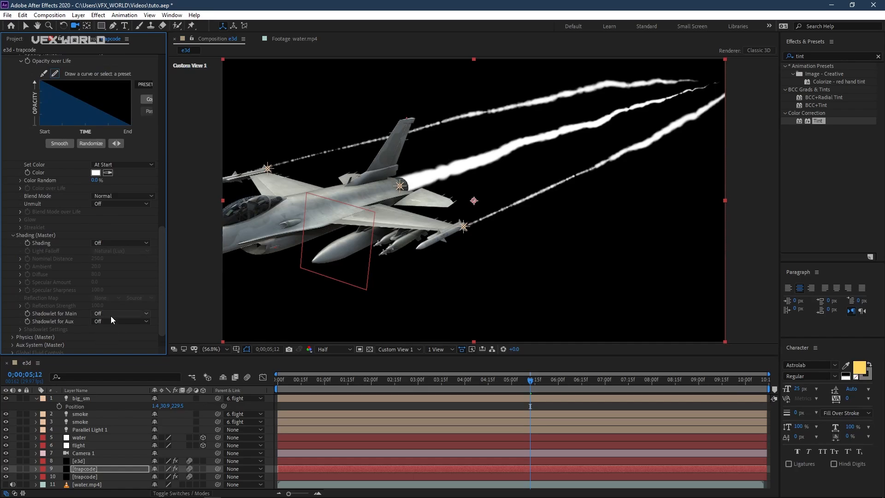
{"action": "left_click", "coordinate": [111, 314]}
{"action": "left_click", "coordinate": [113, 330]}
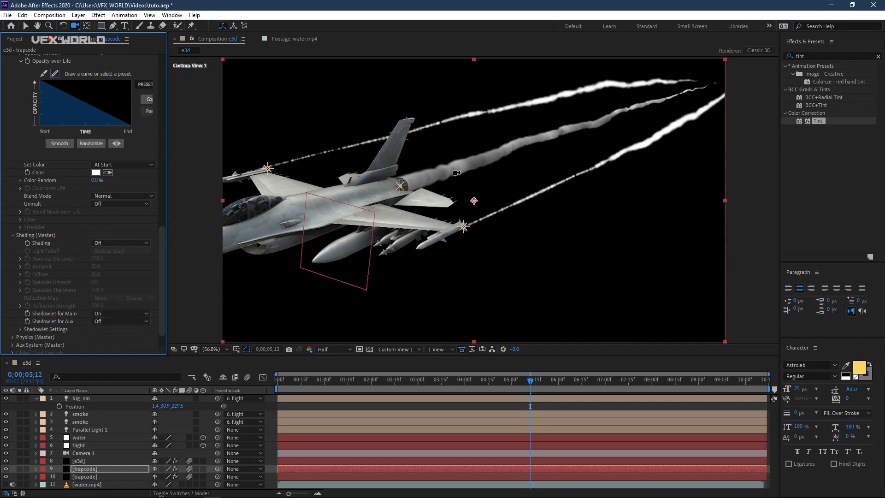
Change the center trail's Particle Type to Cloudlet.
{"action": "scroll", "coordinate": [25, 237], "scroll_direction": "up", "scroll_amount": 8}
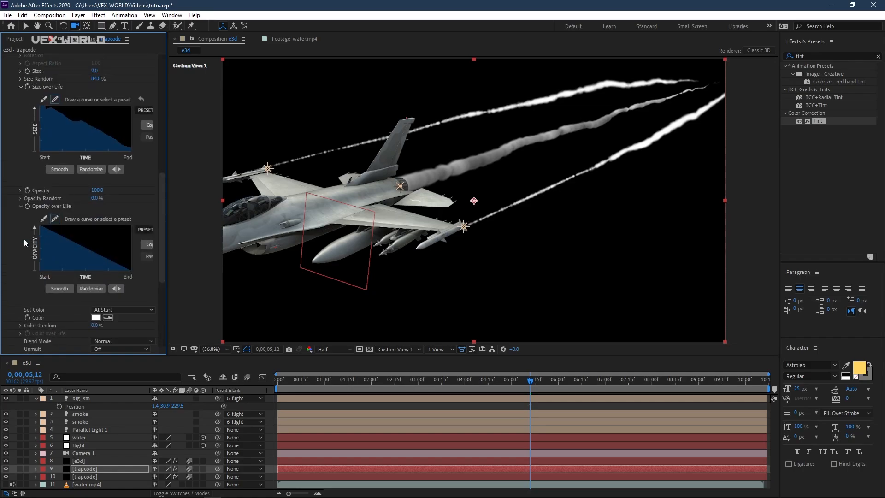
{"action": "left_click", "coordinate": [129, 170]}
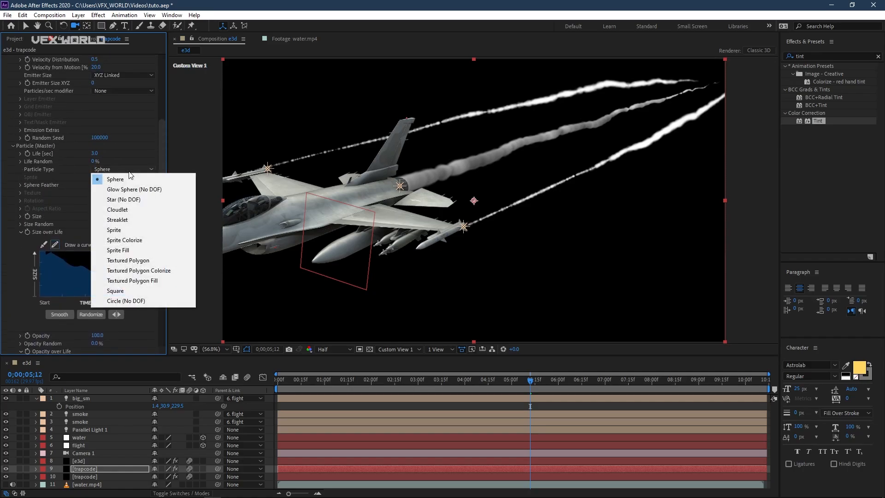
{"action": "left_click", "coordinate": [129, 209]}
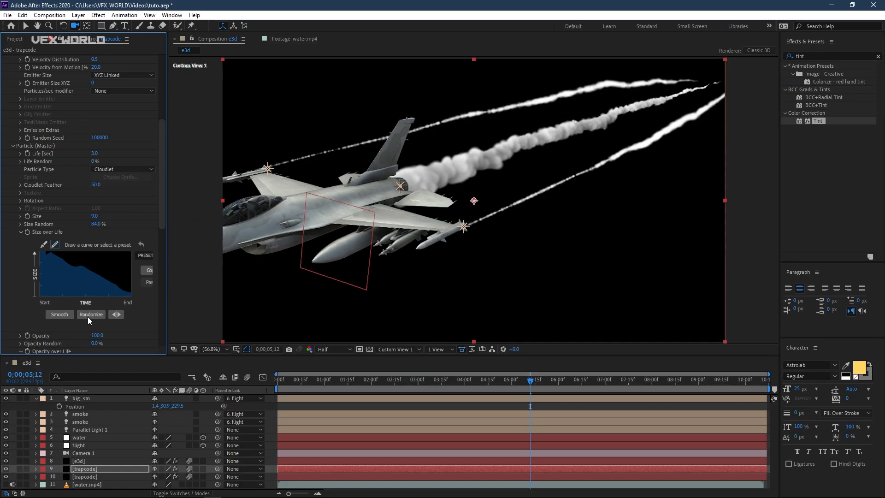
Set the center trail's Opacity Random to 19% and its Size Random to 75%.
{"action": "scroll", "coordinate": [52, 272], "scroll_direction": "down", "scroll_amount": 5}
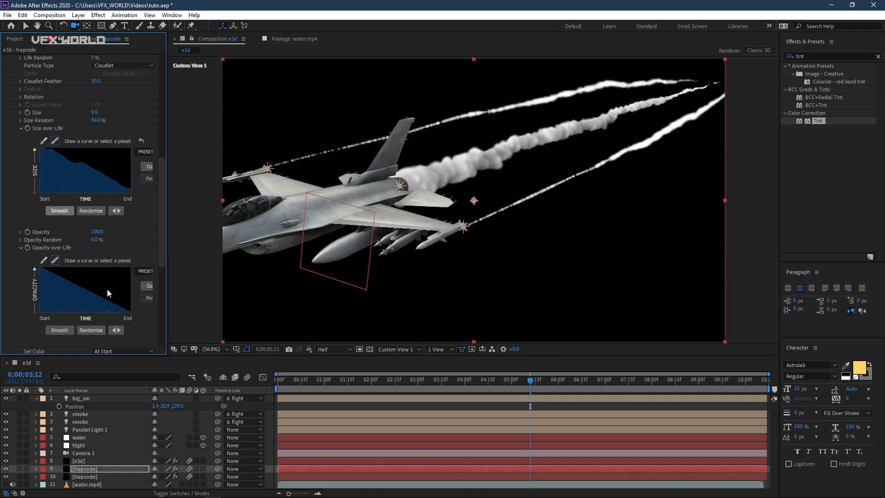
{"action": "scroll", "coordinate": [92, 245], "scroll_direction": "down", "scroll_amount": 2}
{"action": "mouse_move", "coordinate": [92, 203]}
{"action": "left_mouse_down"}
{"action": "mouse_move", "coordinate": [118, 199]}
{"action": "mouse_move", "coordinate": [104, 203]}
{"action": "left_mouse_up"}
{"action": "scroll", "coordinate": [102, 200], "scroll_direction": "up", "scroll_amount": 4}
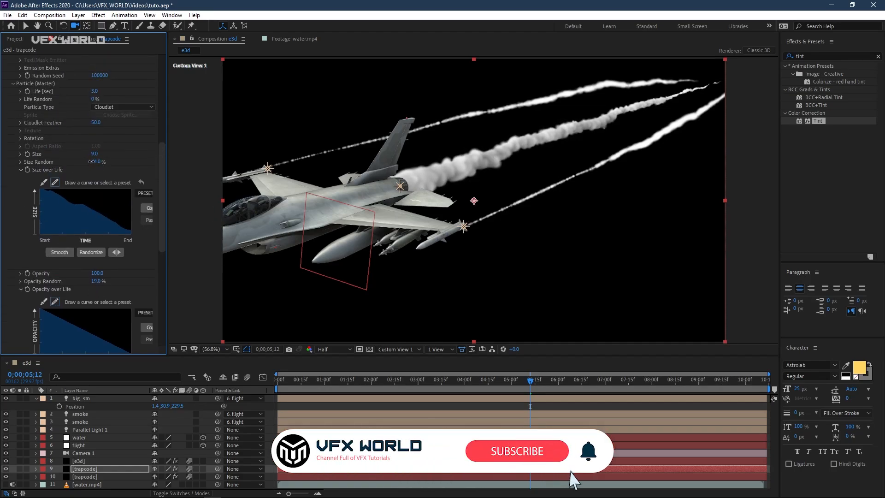
{"action": "left_click_drag", "start_coordinate": [99, 164], "coordinate": [96, 153]}
{"action": "scroll", "coordinate": [90, 263], "scroll_direction": "down", "scroll_amount": 7}
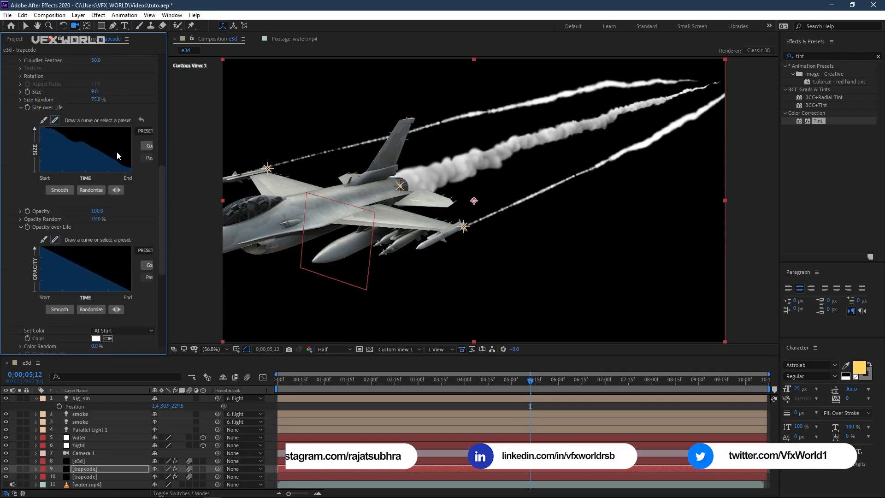
Set the center trail's Velocity Random to 49% and its Velocity from Motion to -56.
{"action": "left_click", "coordinate": [91, 470]}
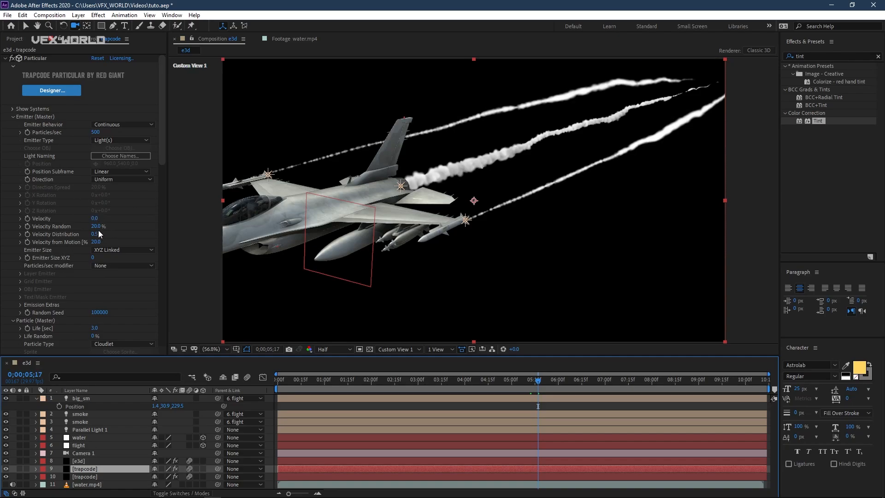
{"action": "left_click_drag", "start_coordinate": [96, 226], "coordinate": [91, 231]}
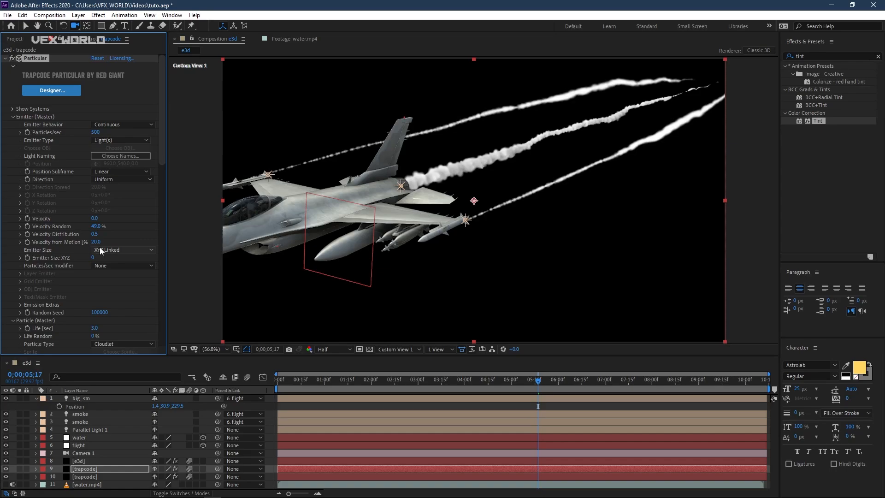
{"action": "left_click_drag", "start_coordinate": [85, 244], "coordinate": [66, 248]}
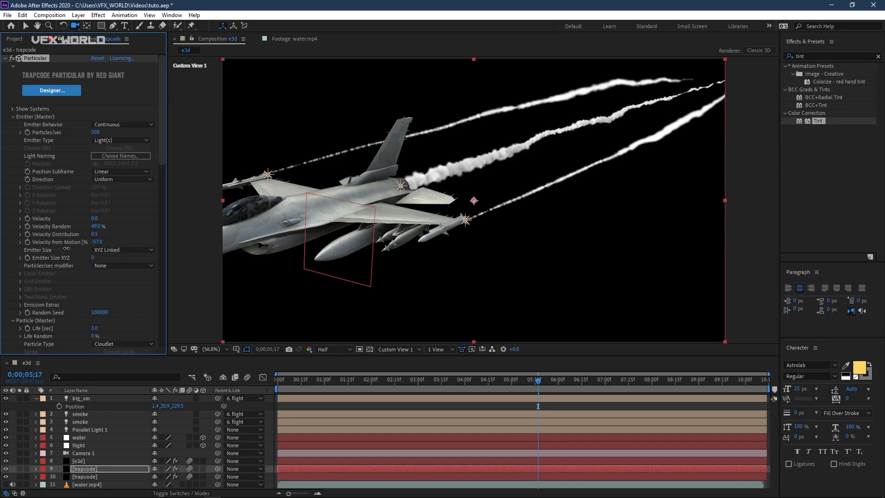
Set Velocity from Motion to -7 on the wingtip trails' trapcode layer.
{"action": "key", "text": "ctrl+Down"}
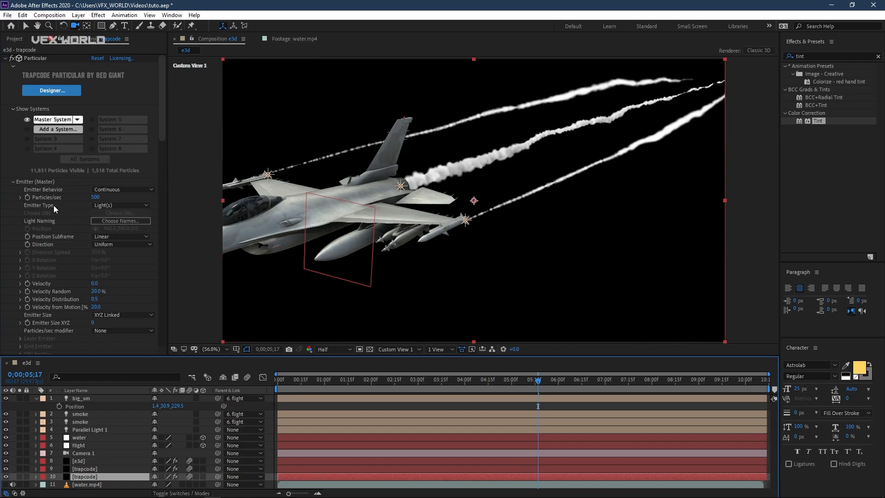
{"action": "left_click_drag", "start_coordinate": [97, 307], "coordinate": [84, 307]}
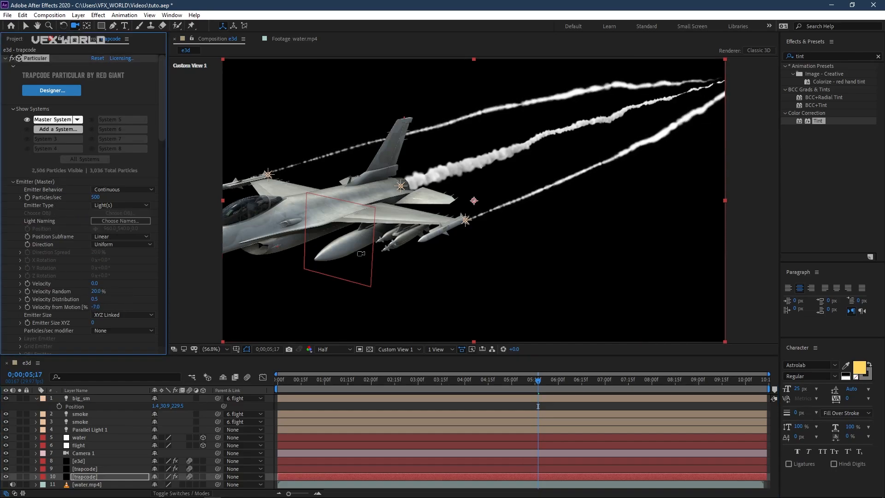
Enable motion blur for the composition and switch the viewer to Camera 1.
{"action": "left_click", "coordinate": [247, 377]}
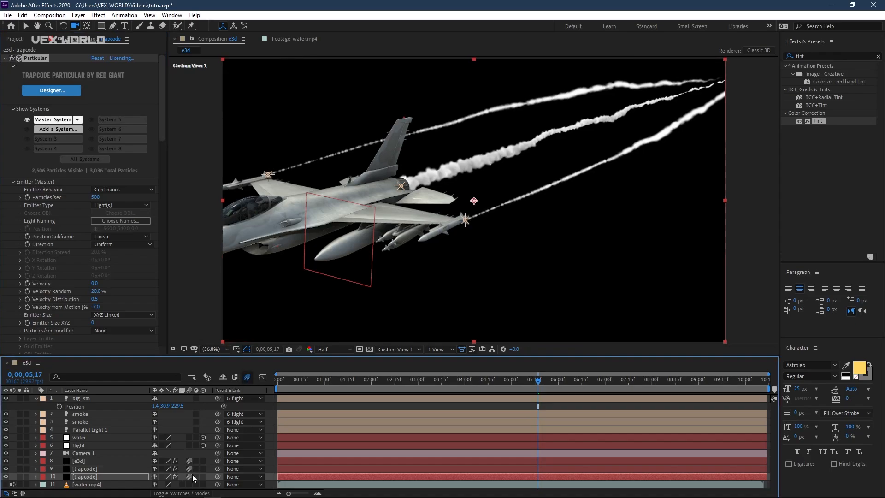
{"action": "left_click", "coordinate": [247, 377]}
{"action": "left_click", "coordinate": [247, 377]}
{"action": "left_click", "coordinate": [407, 352]}
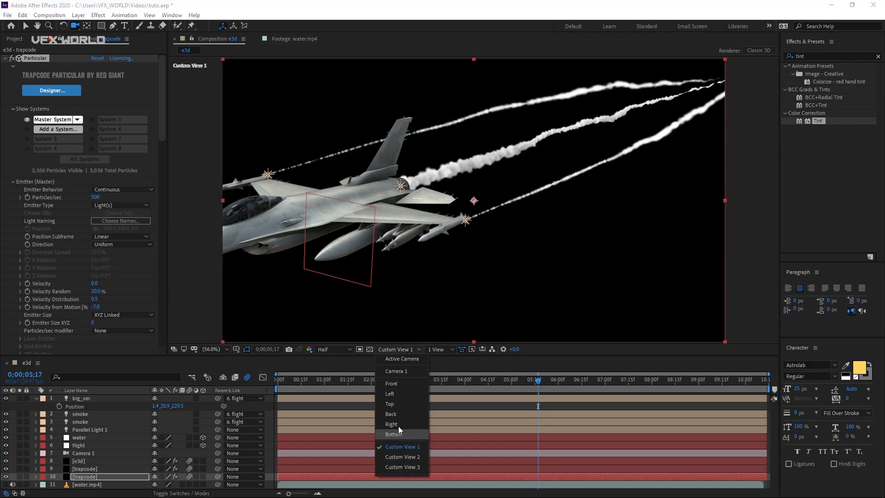
{"action": "left_click", "coordinate": [403, 372]}
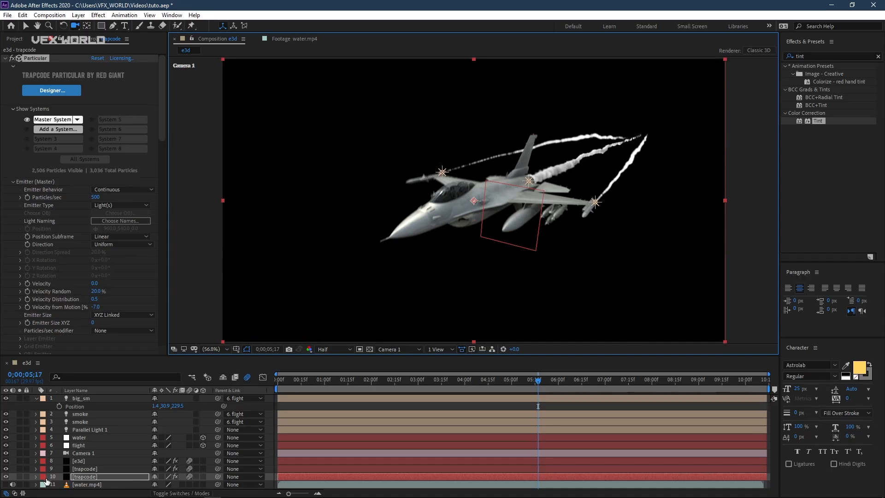
Enable Group 1 in the e3d layer's Element effect to bring back the ocean, and duplicate the layer.
{"action": "left_click", "coordinate": [86, 461]}
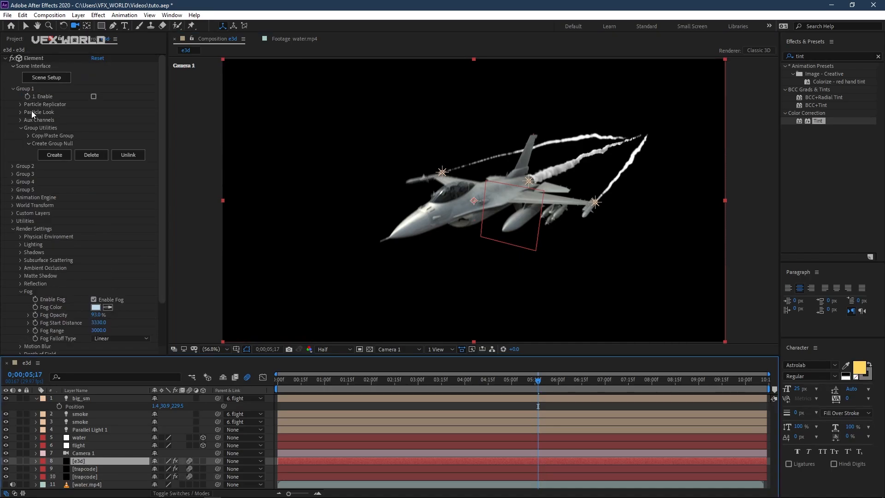
{"action": "left_click", "coordinate": [94, 97]}
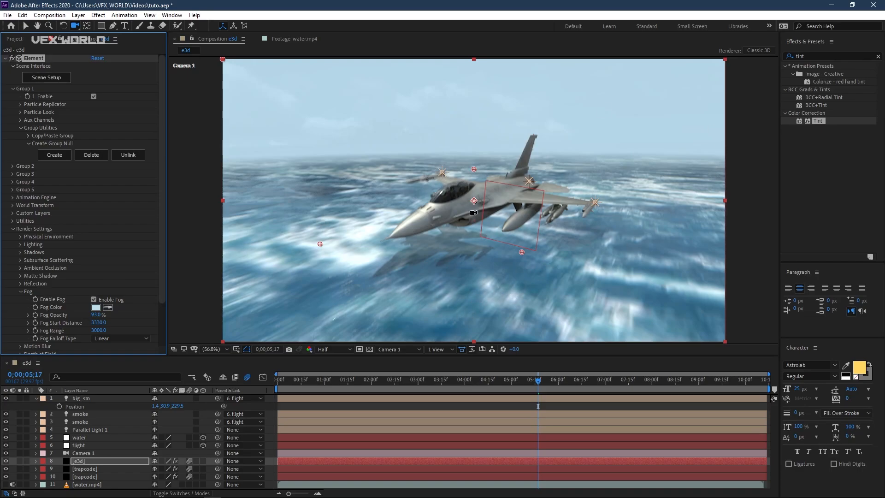
{"action": "left_click", "coordinate": [98, 460]}
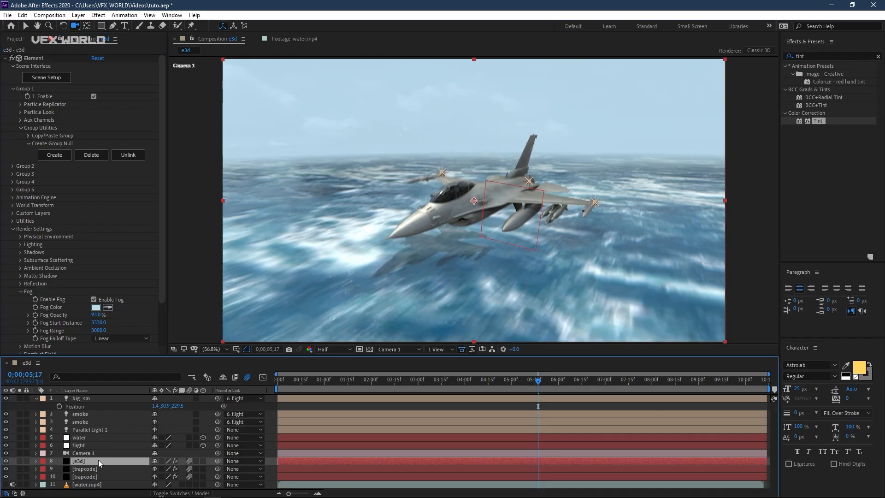
{"action": "right_click", "coordinate": [102, 460]}
{"action": "left_click", "coordinate": [95, 460]}
{"action": "key", "text": "ctrl+d"}
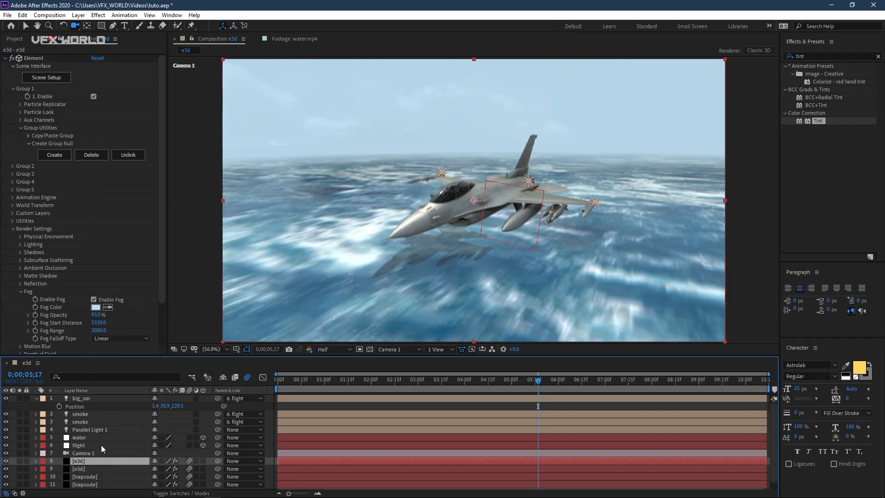
Disable Group 1 on the upper e3d copy and check both copies by soloing them briefly.
{"action": "left_click", "coordinate": [93, 97]}
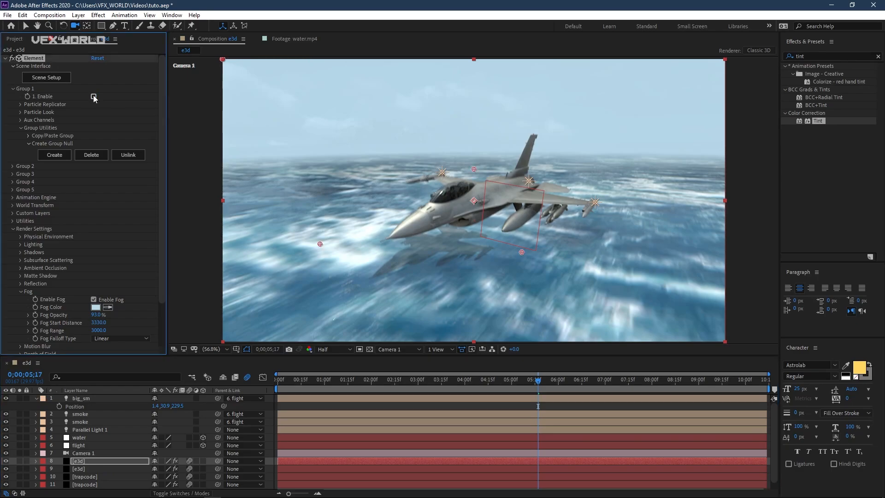
{"action": "left_click", "coordinate": [20, 460]}
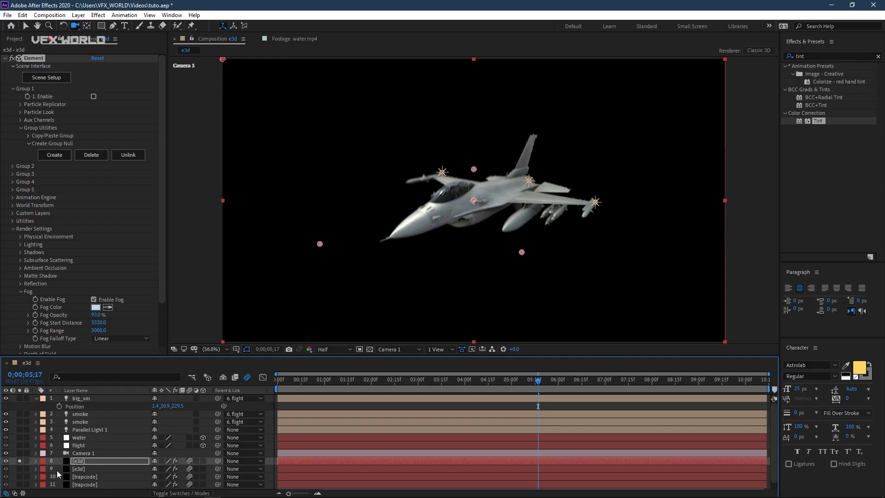
{"action": "left_click", "coordinate": [57, 469]}
{"action": "left_click", "coordinate": [20, 468]}
{"action": "left_click", "coordinate": [19, 461]}
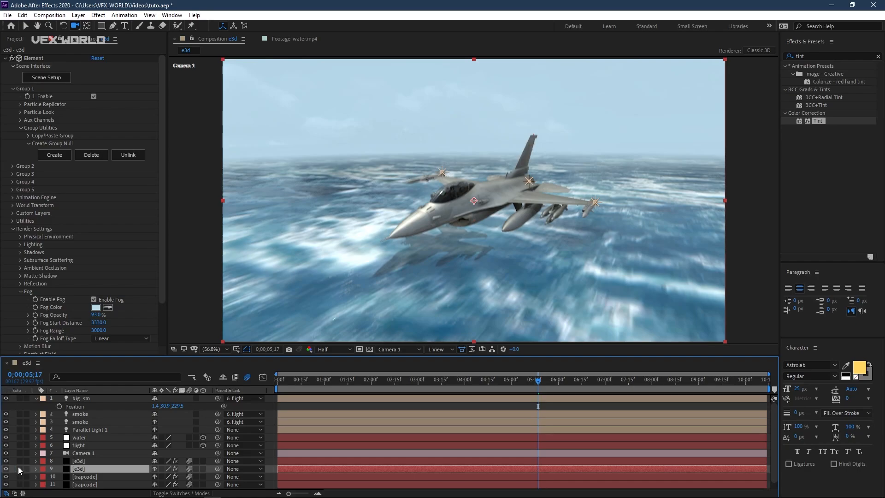
Move both trapcode layers between the two e3d layers so the trails render over the ocean but behind the jet.
{"action": "left_click", "coordinate": [90, 477]}
{"action": "left_click", "coordinate": [94, 484], "text": "shift"}
{"action": "left_click_drag", "start_coordinate": [93, 485], "coordinate": [98, 466]}
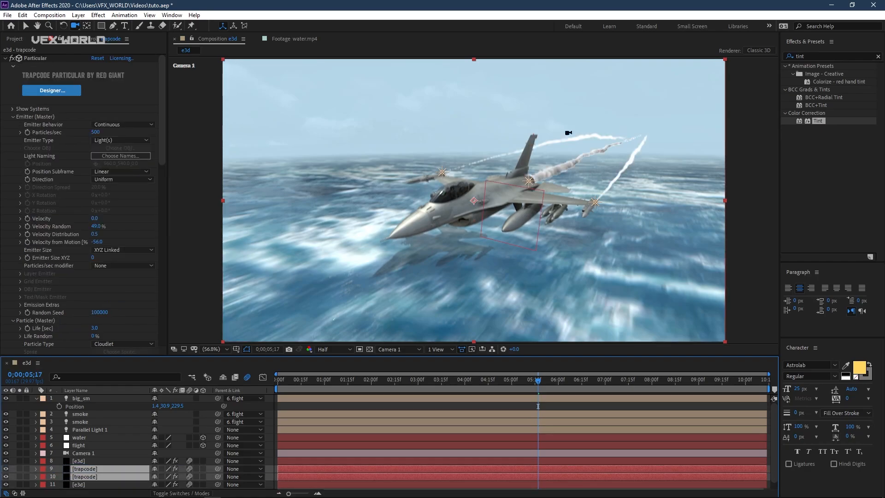
Change the center trail's particle Color to the pale blue DFF4FF.
{"action": "left_click", "coordinate": [93, 462]}
{"action": "left_click", "coordinate": [90, 469]}
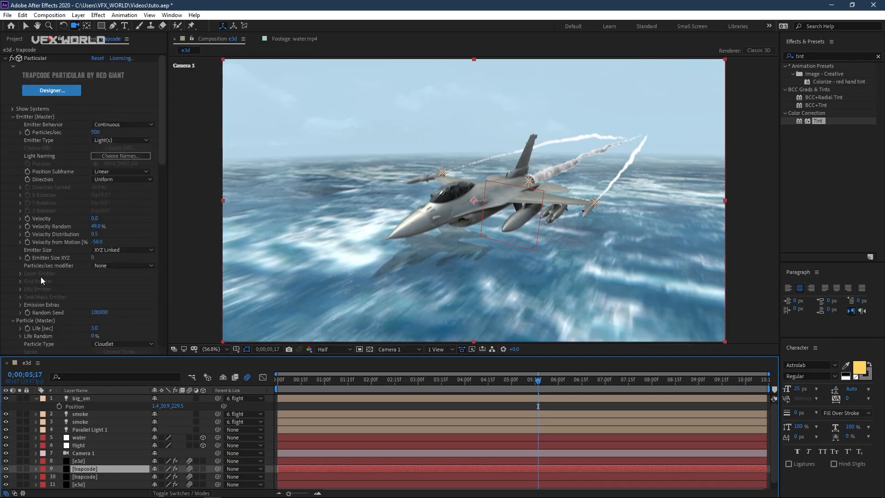
{"action": "scroll", "coordinate": [41, 276], "scroll_direction": "down", "scroll_amount": 10}
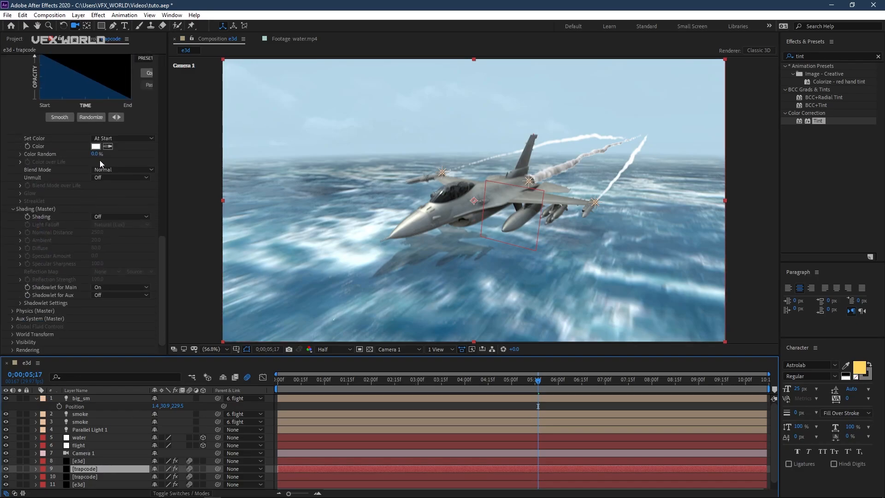
{"action": "left_click", "coordinate": [95, 146]}
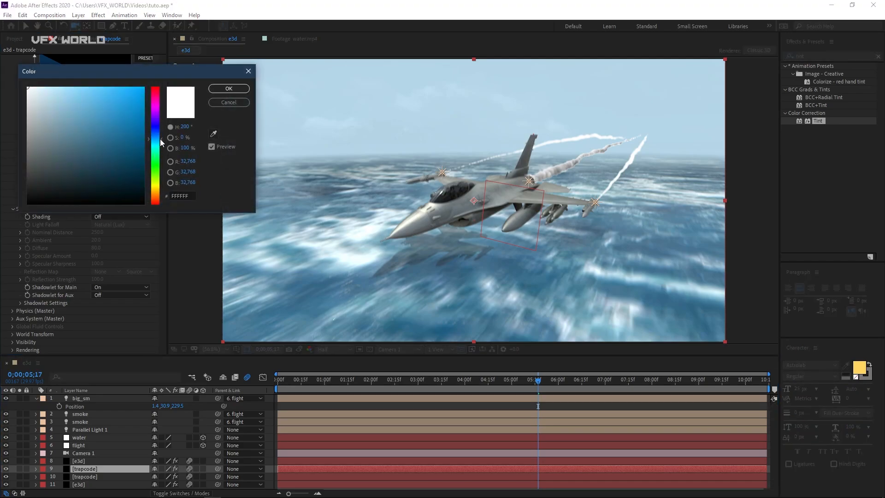
{"action": "left_click_drag", "start_coordinate": [49, 95], "coordinate": [41, 83]}
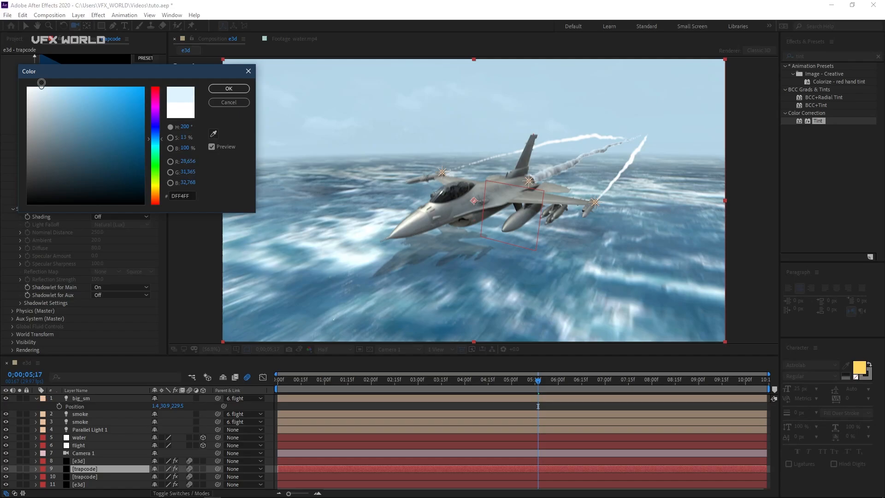
{"action": "left_click", "coordinate": [229, 89]}
Change the wingtip trails' particle Color on the lower trapcode layer to the pale blue DDF4FF.
{"action": "left_click", "coordinate": [99, 476]}
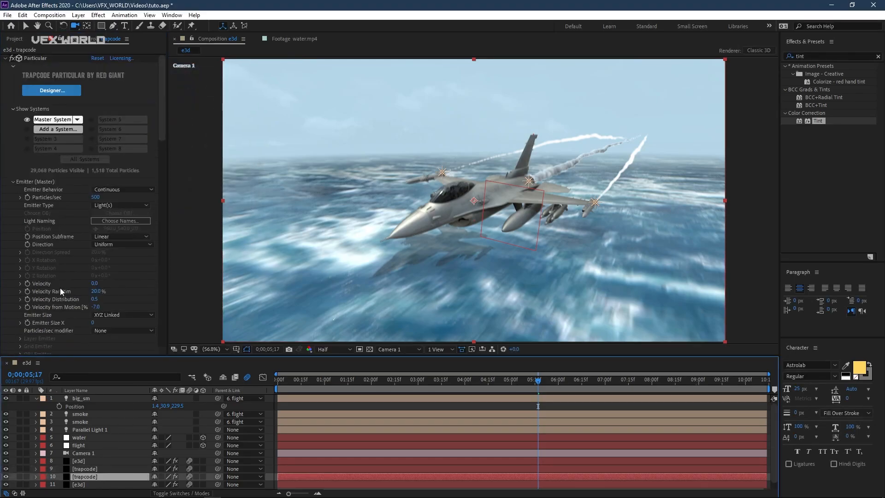
{"action": "scroll", "coordinate": [60, 288], "scroll_direction": "down", "scroll_amount": 15}
{"action": "scroll", "coordinate": [53, 265], "scroll_direction": "up", "scroll_amount": 4}
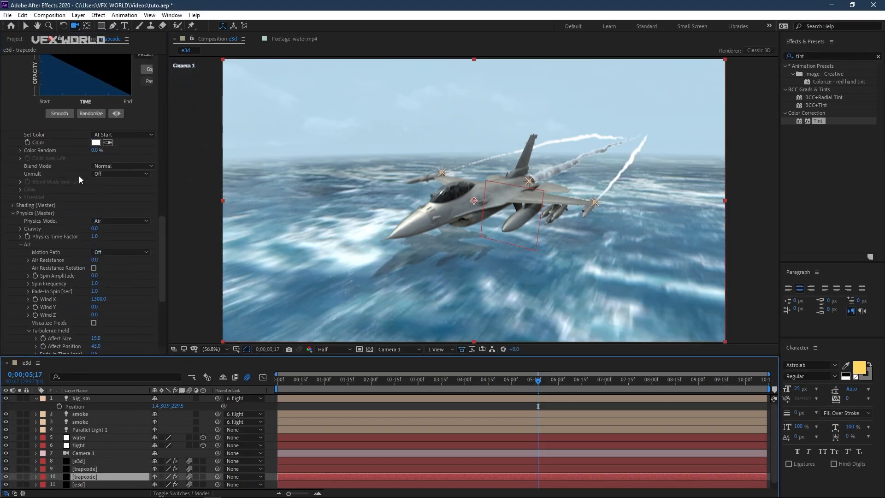
{"action": "left_click", "coordinate": [96, 143]}
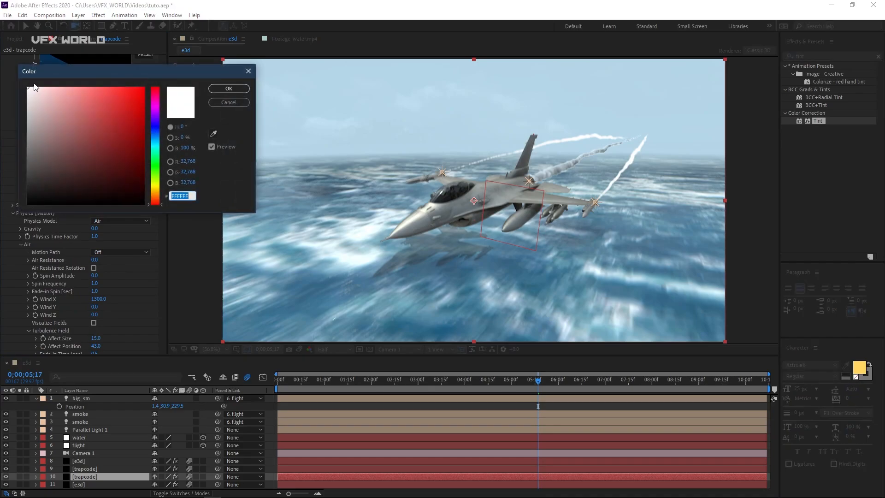
{"action": "left_click", "coordinate": [62, 87]}
{"action": "left_click_drag", "start_coordinate": [156, 146], "coordinate": [156, 142]}
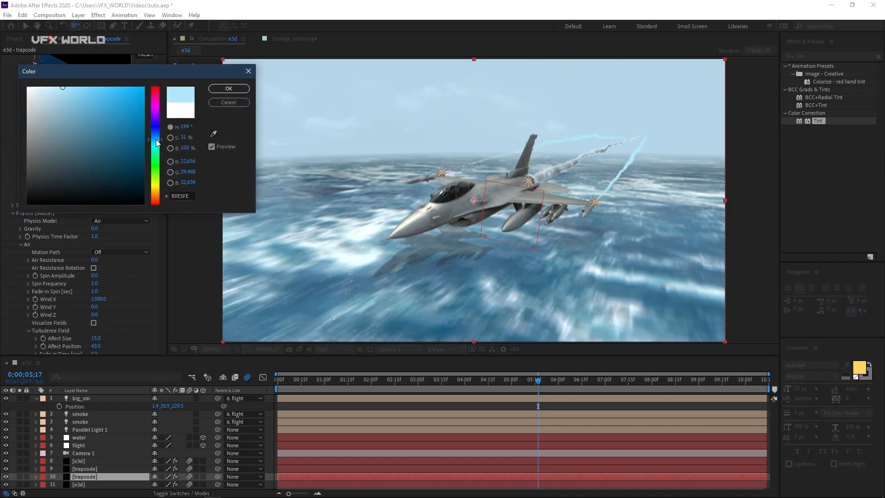
{"action": "left_click", "coordinate": [41, 83]}
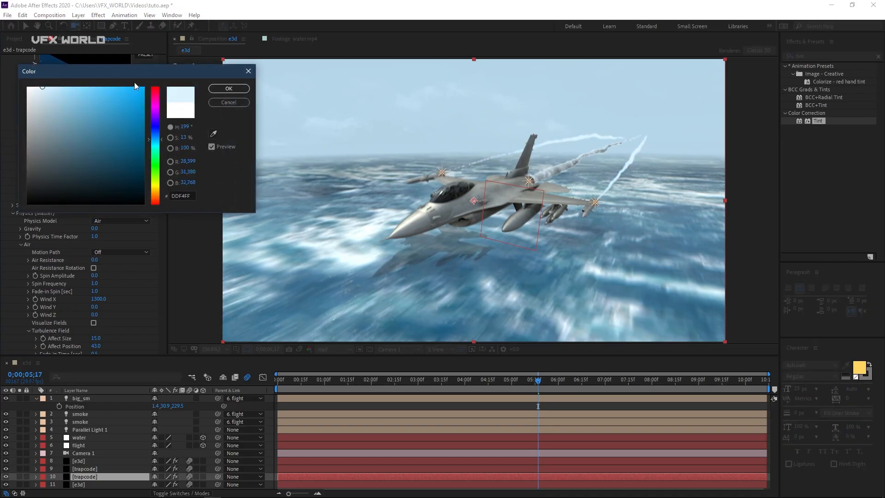
{"action": "left_click", "coordinate": [228, 88]}
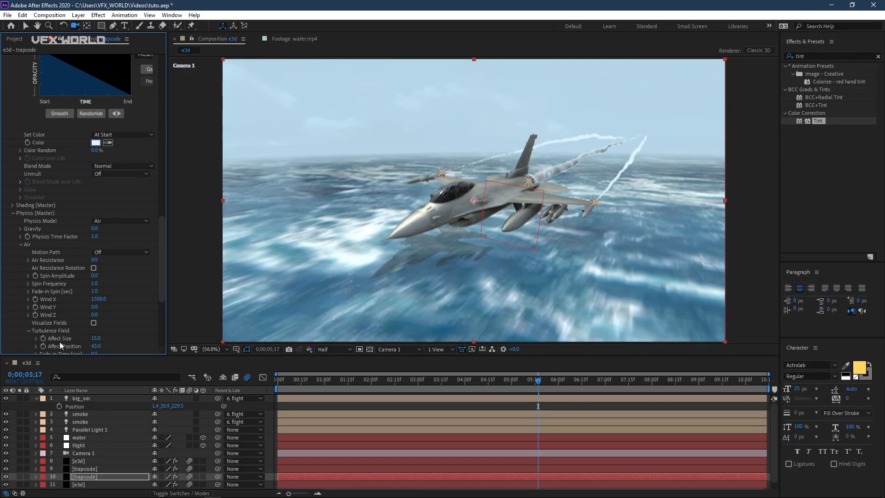
Examine the tinted smoke trails in the composition at 0;00;09;07 and 0;00;08;11.
{"action": "scroll", "coordinate": [59, 342], "scroll_direction": "down", "scroll_amount": 5}
{"action": "key", "text": "comma"}
{"action": "key", "text": "comma"}
{"action": "key", "text": "comma"}
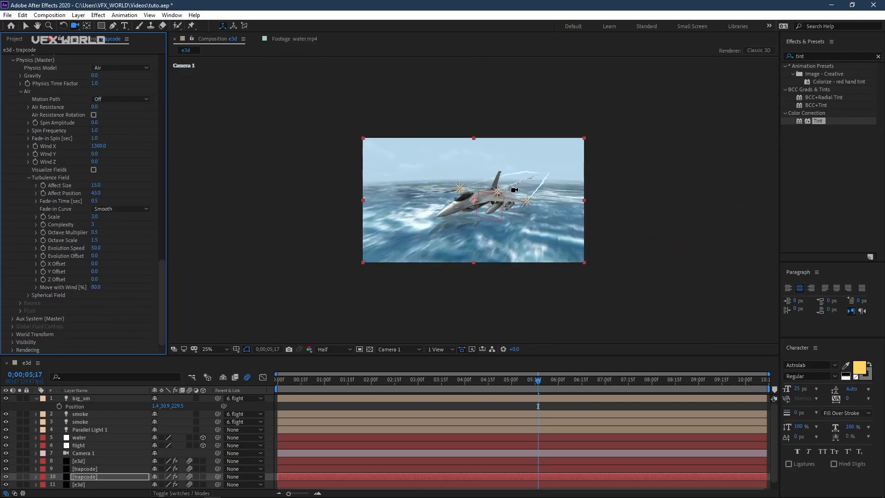
{"action": "key", "text": "period"}
{"action": "key", "text": "period"}
{"action": "left_click", "coordinate": [710, 380]}
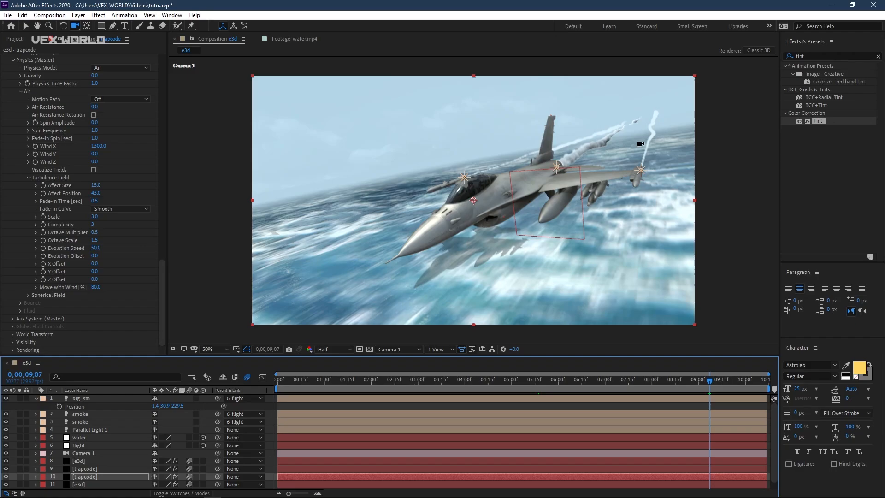
{"action": "left_click", "coordinate": [669, 381]}
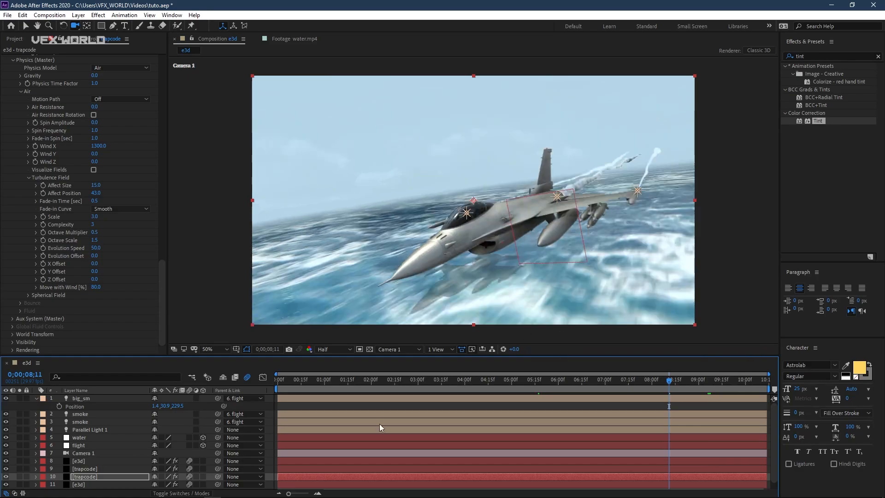
Create an adjustment layer and place it above all other layers in the e3d composition.
{"action": "right_click", "coordinate": [124, 490]}
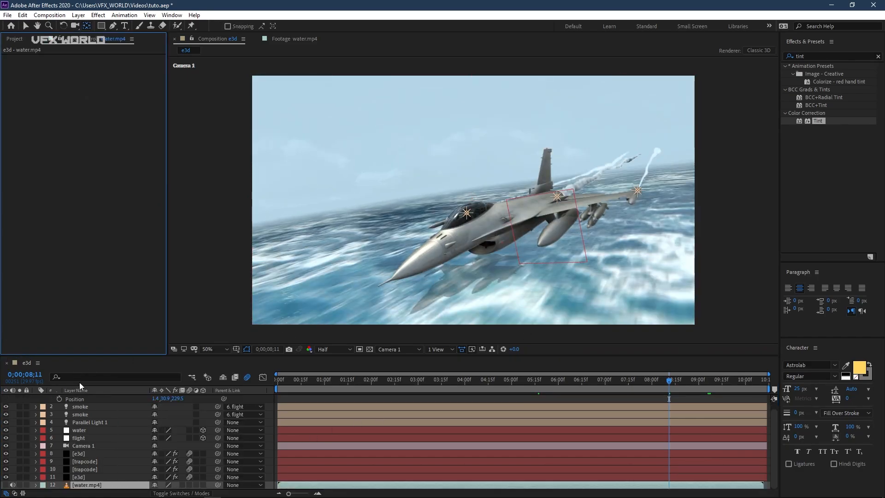
{"action": "left_click", "coordinate": [78, 15]}
{"action": "mouse_move", "coordinate": [203, 26]}
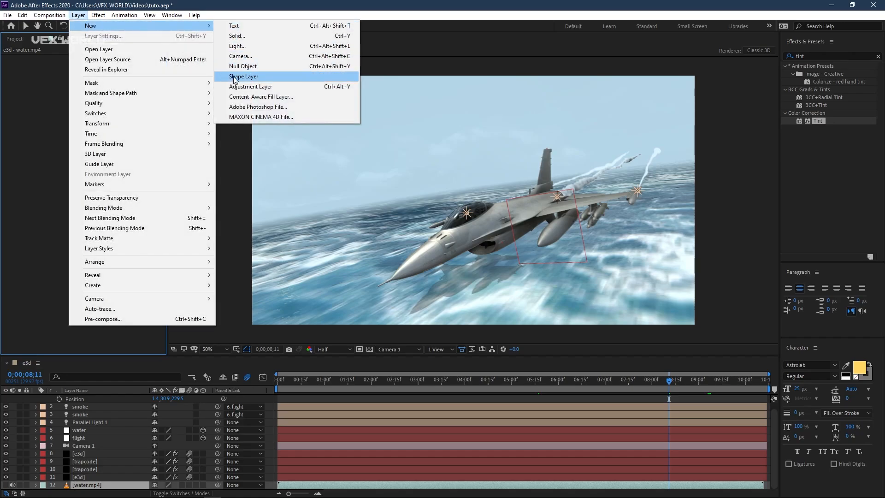
{"action": "left_click", "coordinate": [244, 86]}
{"action": "left_click_drag", "start_coordinate": [81, 485], "coordinate": [95, 396]}
Apply Lumetri Color to the adjustment layer with the Booksmart - Standard Input LUT.
{"action": "right_click", "coordinate": [57, 171]}
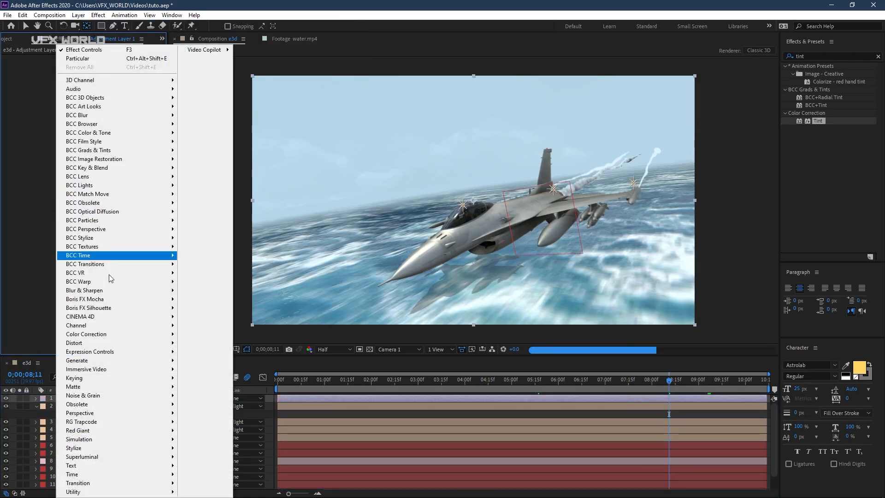
{"action": "mouse_move", "coordinate": [110, 333]}
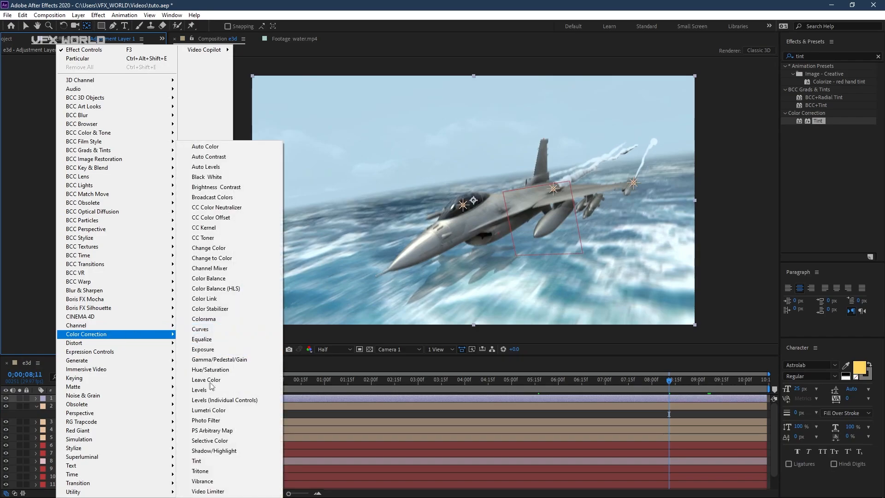
{"action": "left_click", "coordinate": [209, 409]}
{"action": "left_click", "coordinate": [13, 74]}
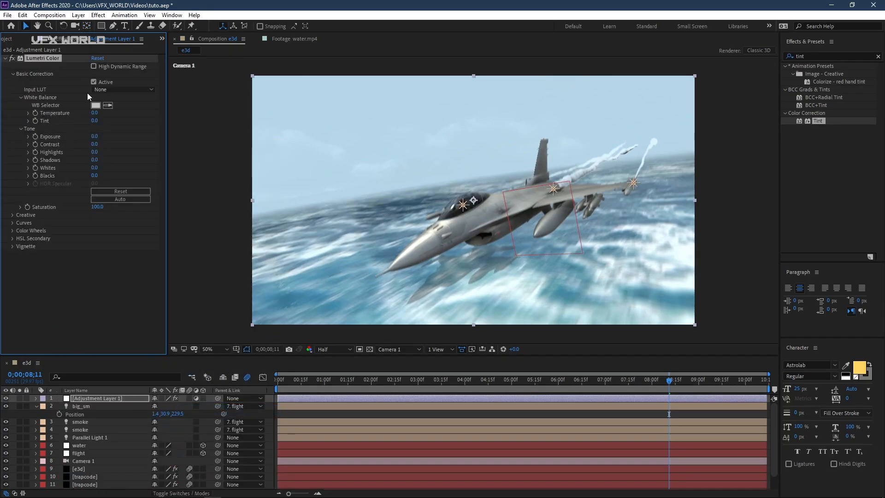
{"action": "left_click", "coordinate": [112, 90]}
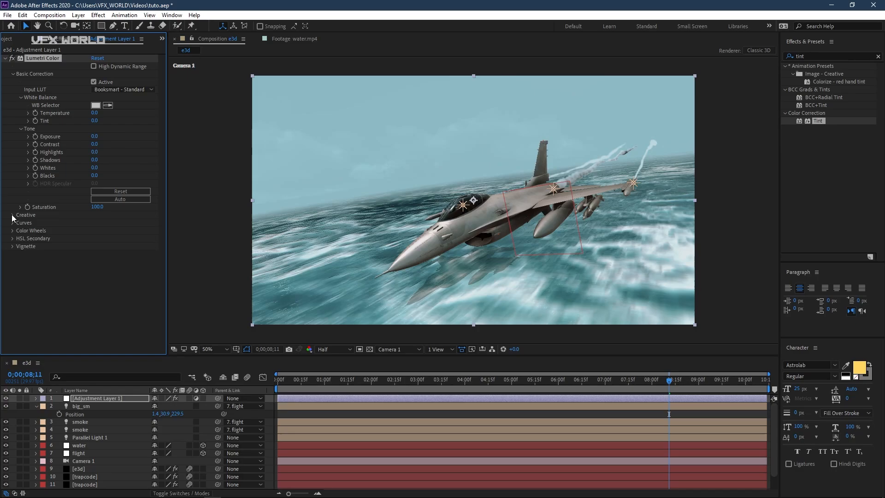
Shift the Lumetri Shadow Tint slightly toward blue and keep the Highlight Tint neutral.
{"action": "left_click", "coordinate": [13, 215]}
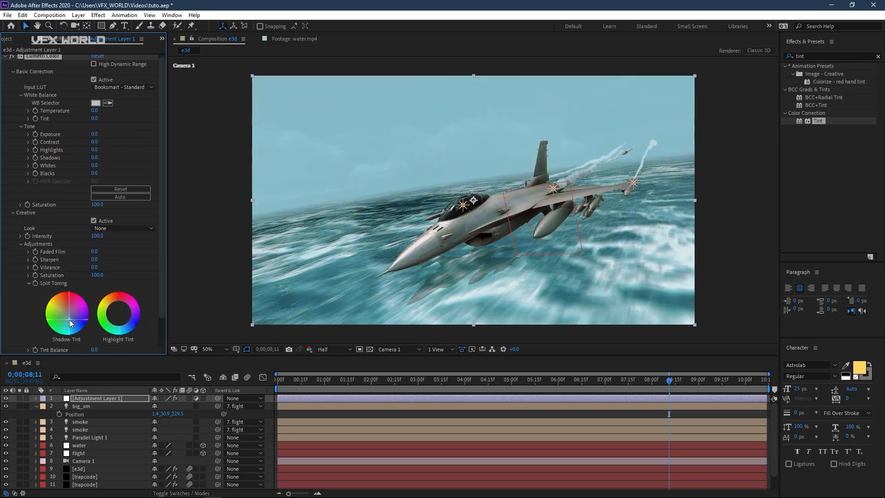
{"action": "left_click", "coordinate": [125, 317]}
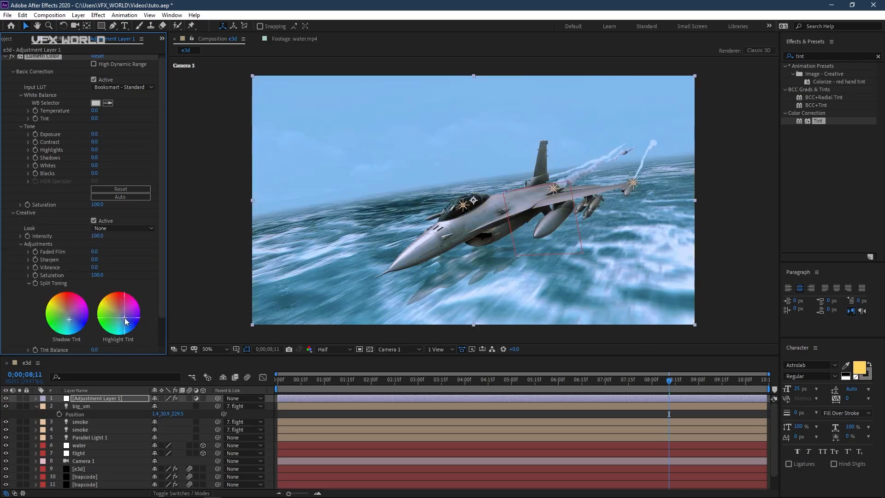
{"action": "double_click", "coordinate": [117, 320]}
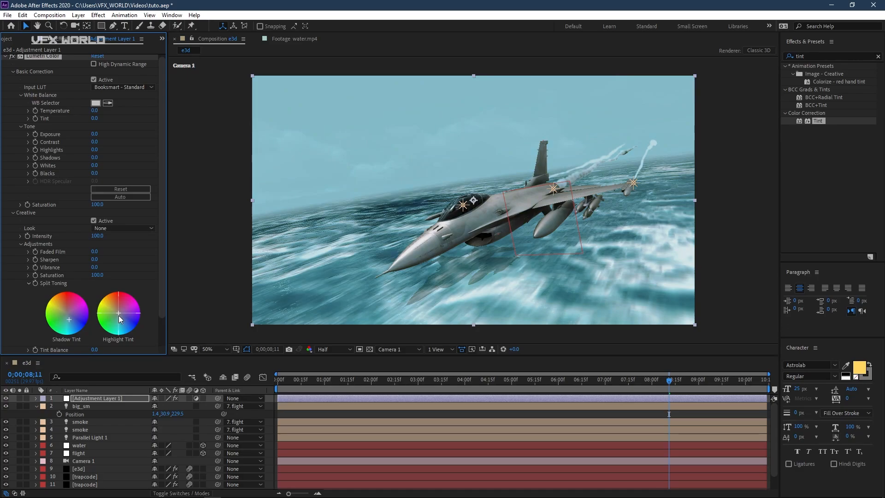
Set Lumetri's Contrast to 7 and Faded Film to 36, and turn the composition's motion blur back on.
{"action": "scroll", "coordinate": [74, 189], "scroll_direction": "up", "scroll_amount": 1}
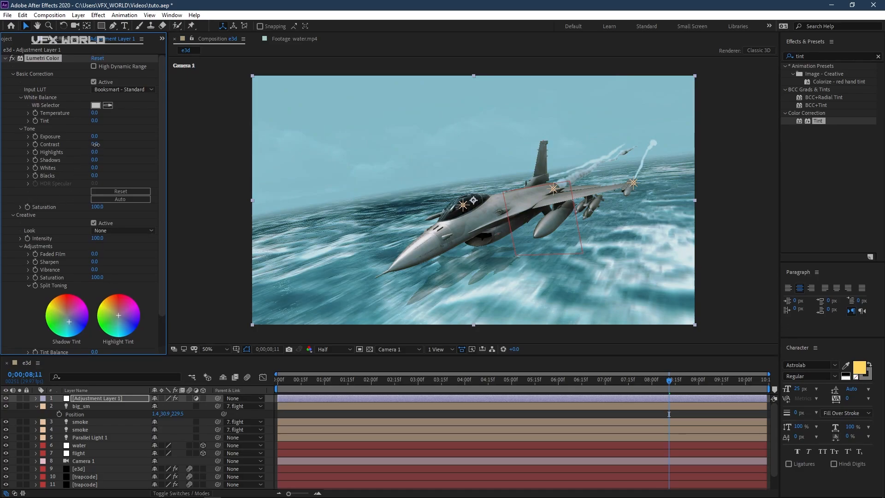
{"action": "left_click_drag", "start_coordinate": [95, 253], "coordinate": [110, 250]}
{"action": "left_click", "coordinate": [249, 377]}
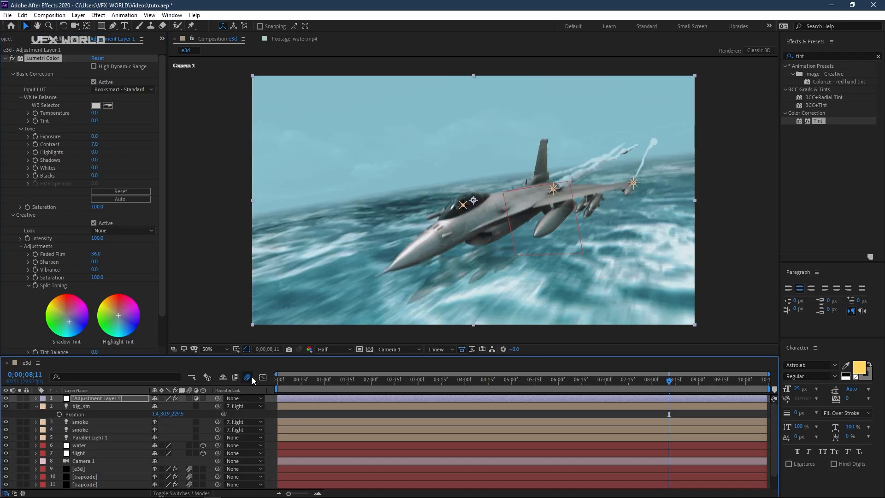
Enable Enhanced Multisampling and set Multisampling to 16 in the upper e3d layer's Element output settings.
{"action": "scroll", "coordinate": [53, 415], "scroll_direction": "down", "scroll_amount": 2}
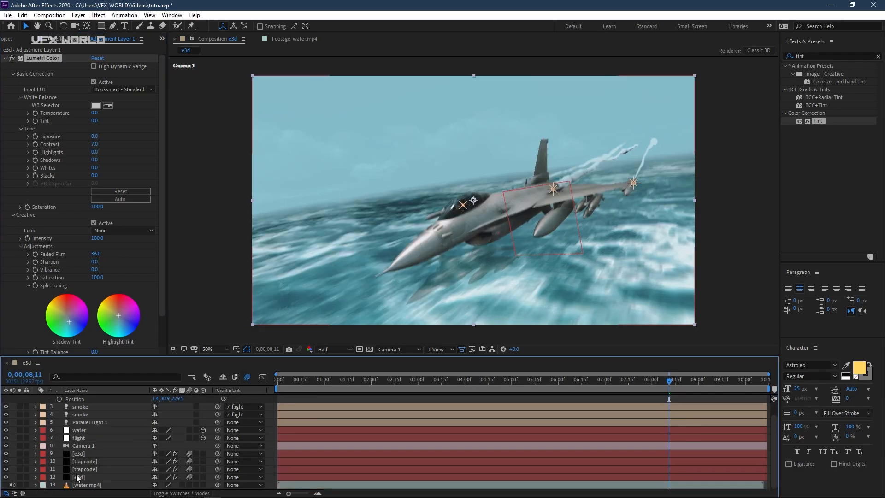
{"action": "left_click", "coordinate": [82, 454]}
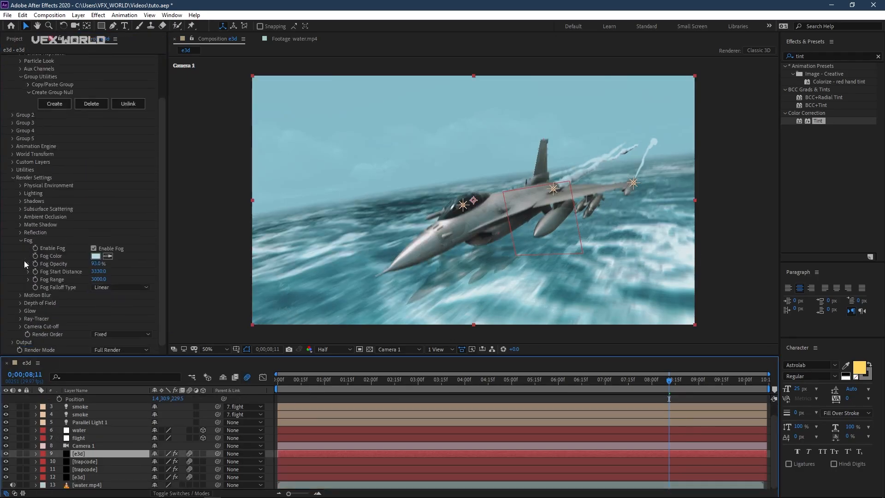
{"action": "left_click", "coordinate": [13, 342]}
{"action": "scroll", "coordinate": [34, 300], "scroll_direction": "down", "scroll_amount": 5}
{"action": "left_click", "coordinate": [93, 249]}
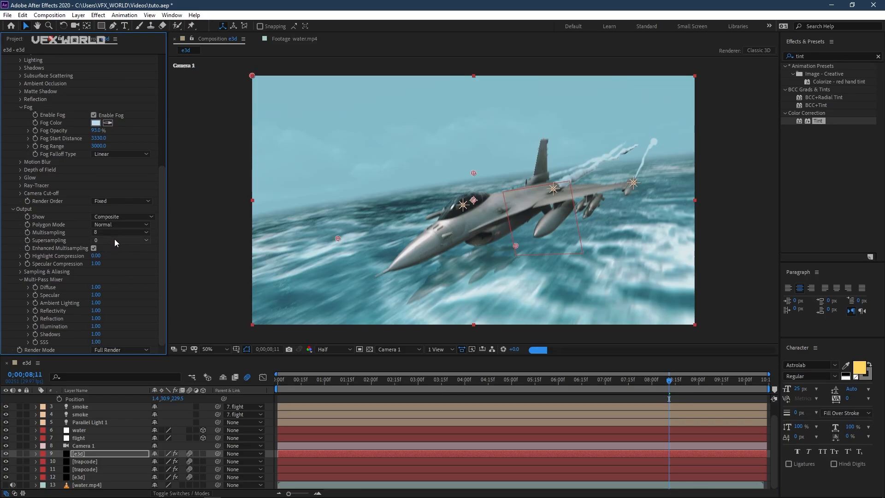
{"action": "left_click", "coordinate": [117, 232]}
{"action": "left_click", "coordinate": [115, 293]}
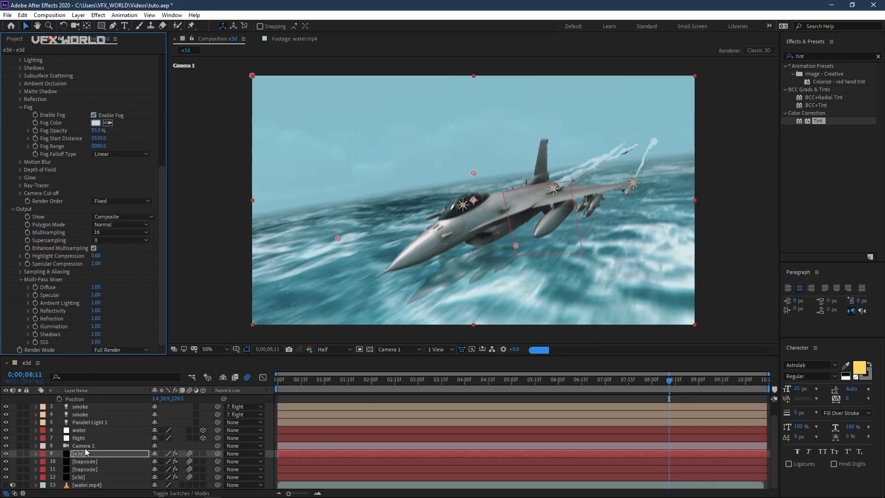
Enable Enhanced Multisampling with Multisampling 16 on the lower e3d layer, and check the frames at 0;00;02;04 and 0;00;09;03.
{"action": "left_click", "coordinate": [83, 477]}
{"action": "scroll", "coordinate": [32, 277], "scroll_direction": "down", "scroll_amount": 2}
{"action": "left_click", "coordinate": [13, 342]}
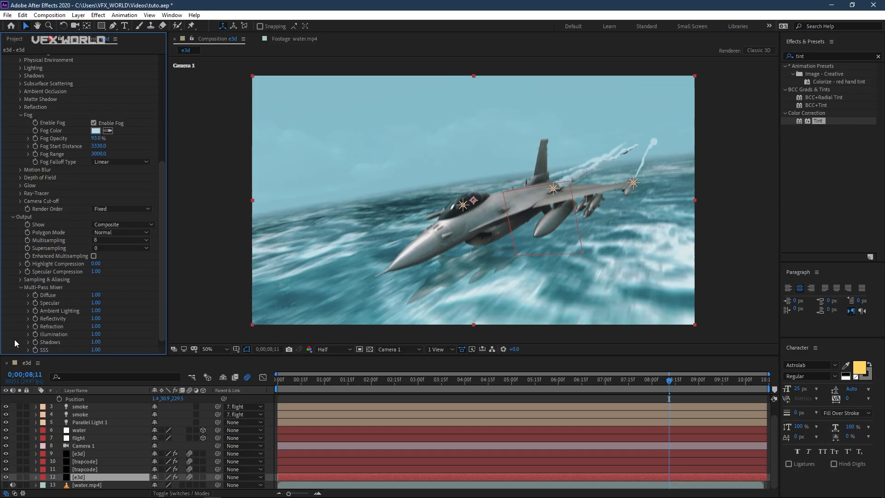
{"action": "scroll", "coordinate": [15, 340], "scroll_direction": "down", "scroll_amount": 5}
{"action": "left_click", "coordinate": [93, 249]}
{"action": "left_click", "coordinate": [109, 232]}
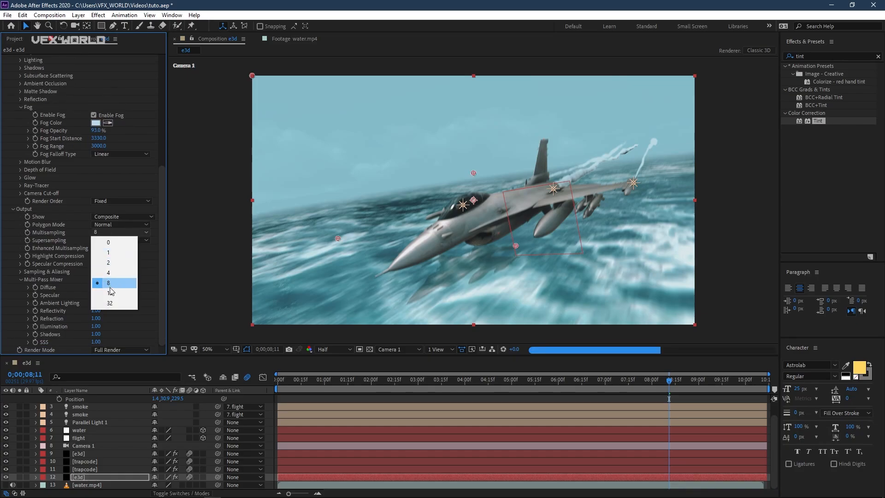
{"action": "left_click", "coordinate": [110, 292]}
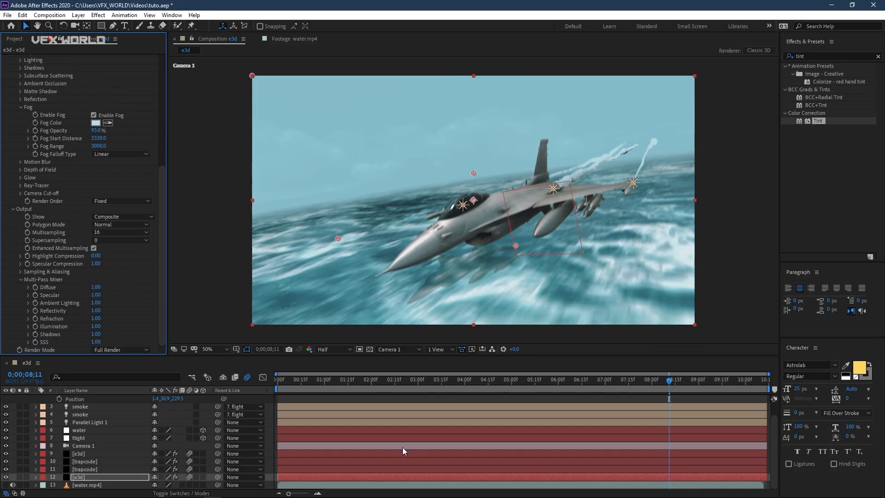
{"action": "left_click", "coordinate": [378, 389]}
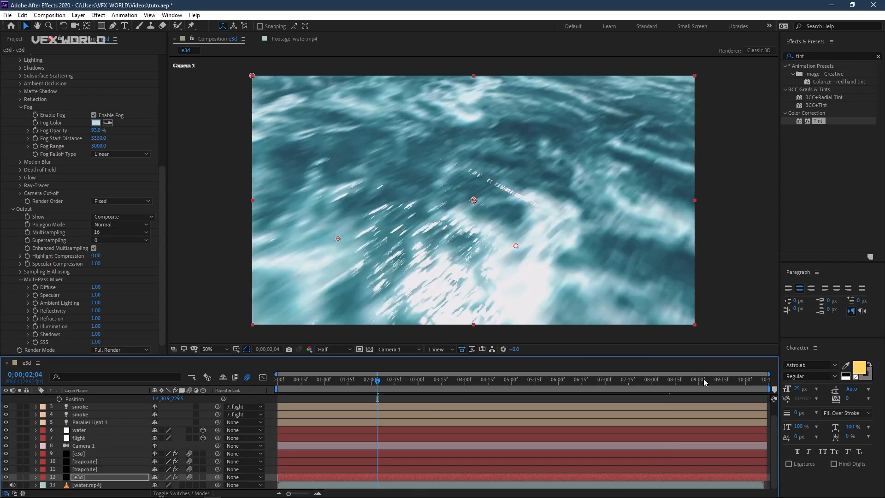
{"action": "left_click", "coordinate": [704, 380]}
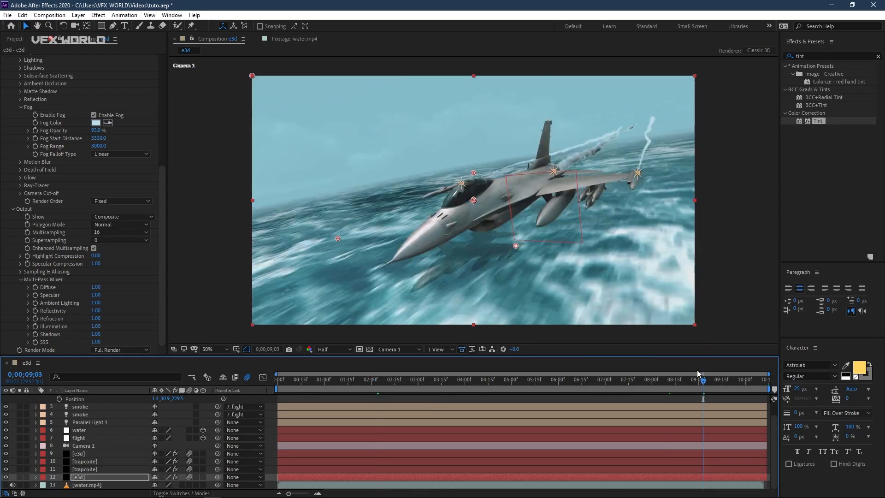